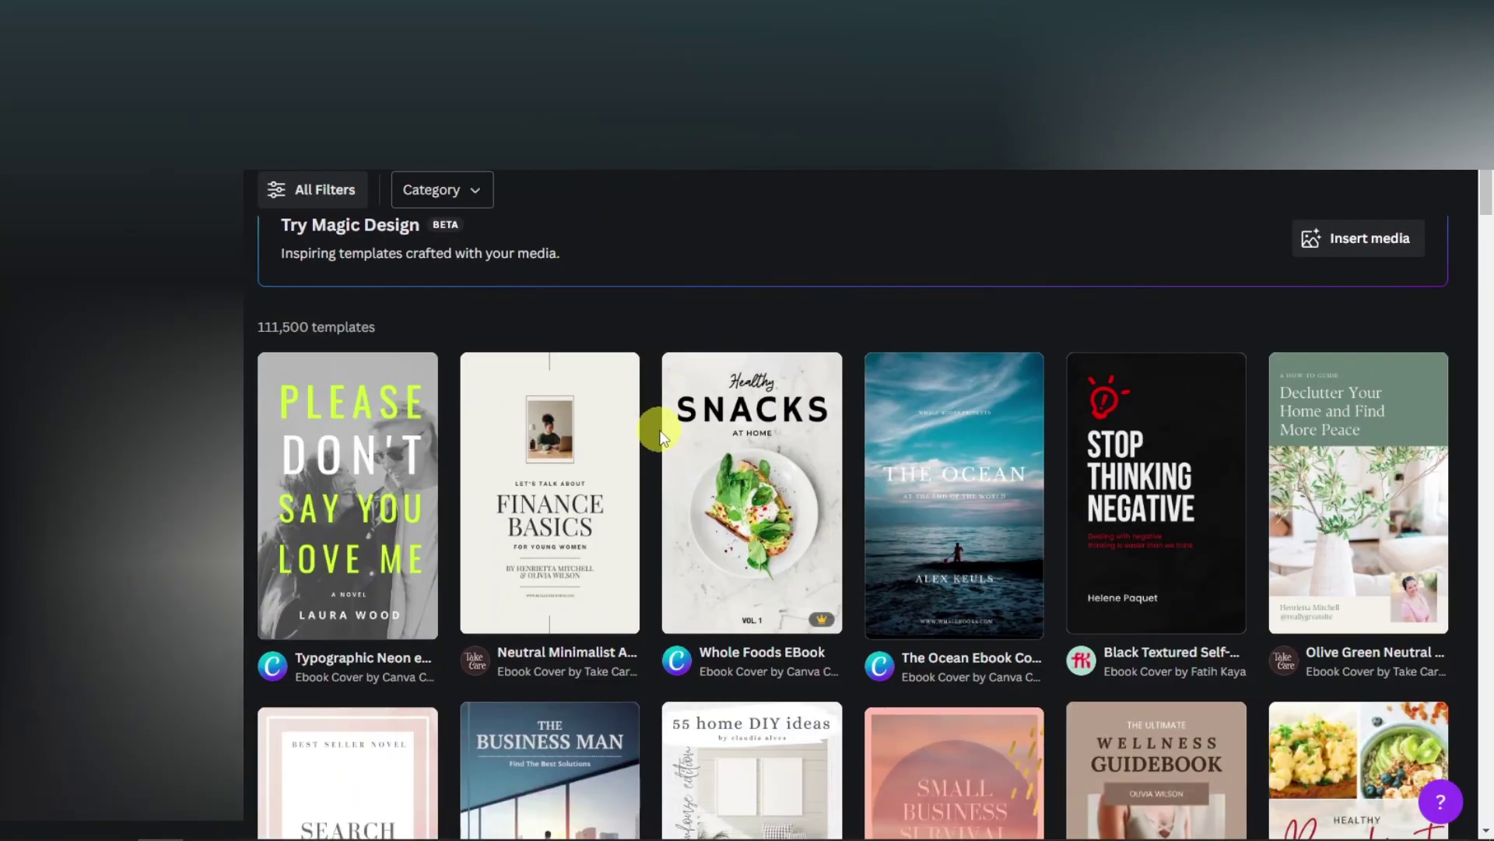
Scroll through Canva's e-book cover templates, such as Whole Foods EBook and The Ocean Ebook Cover
{"action": "scroll", "coordinate": [658, 432], "scroll_direction": "down", "scroll_amount": 5}
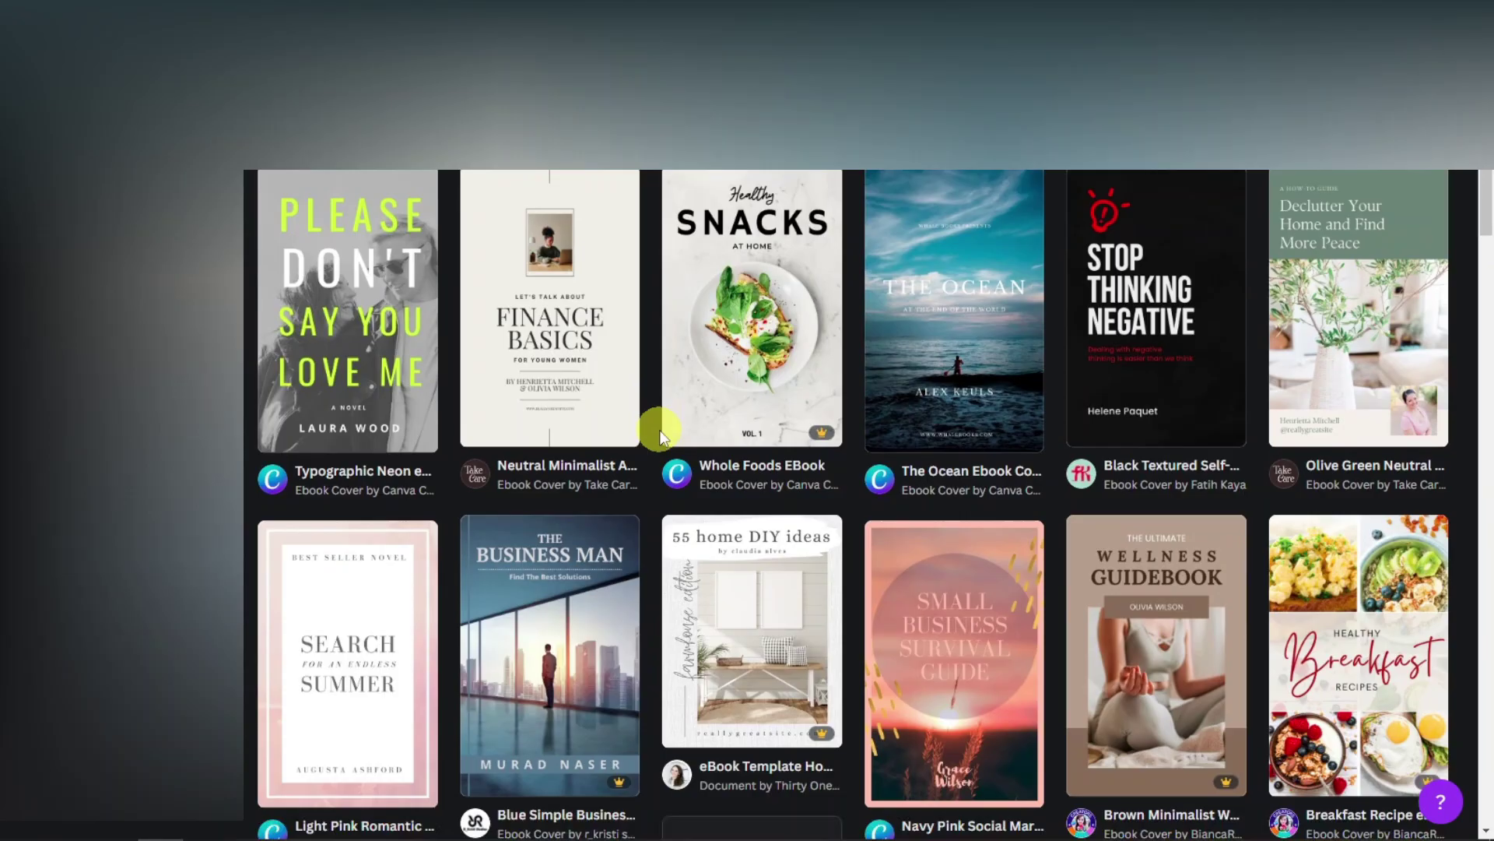
{"action": "scroll", "coordinate": [656, 433], "scroll_direction": "down", "scroll_amount": 10}
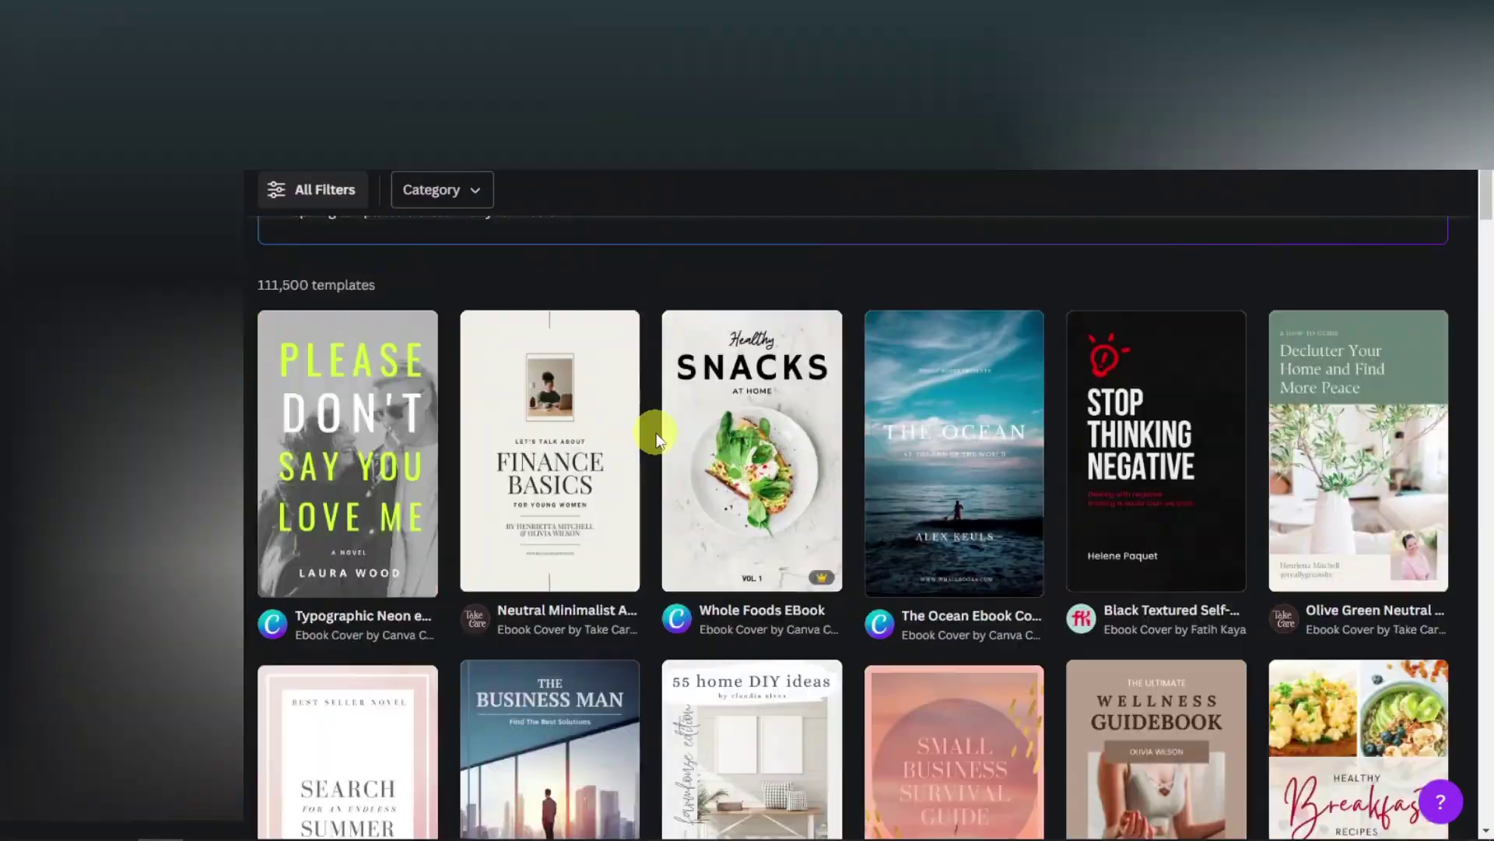
{"action": "scroll", "coordinate": [651, 437], "scroll_direction": "down", "scroll_amount": 3}
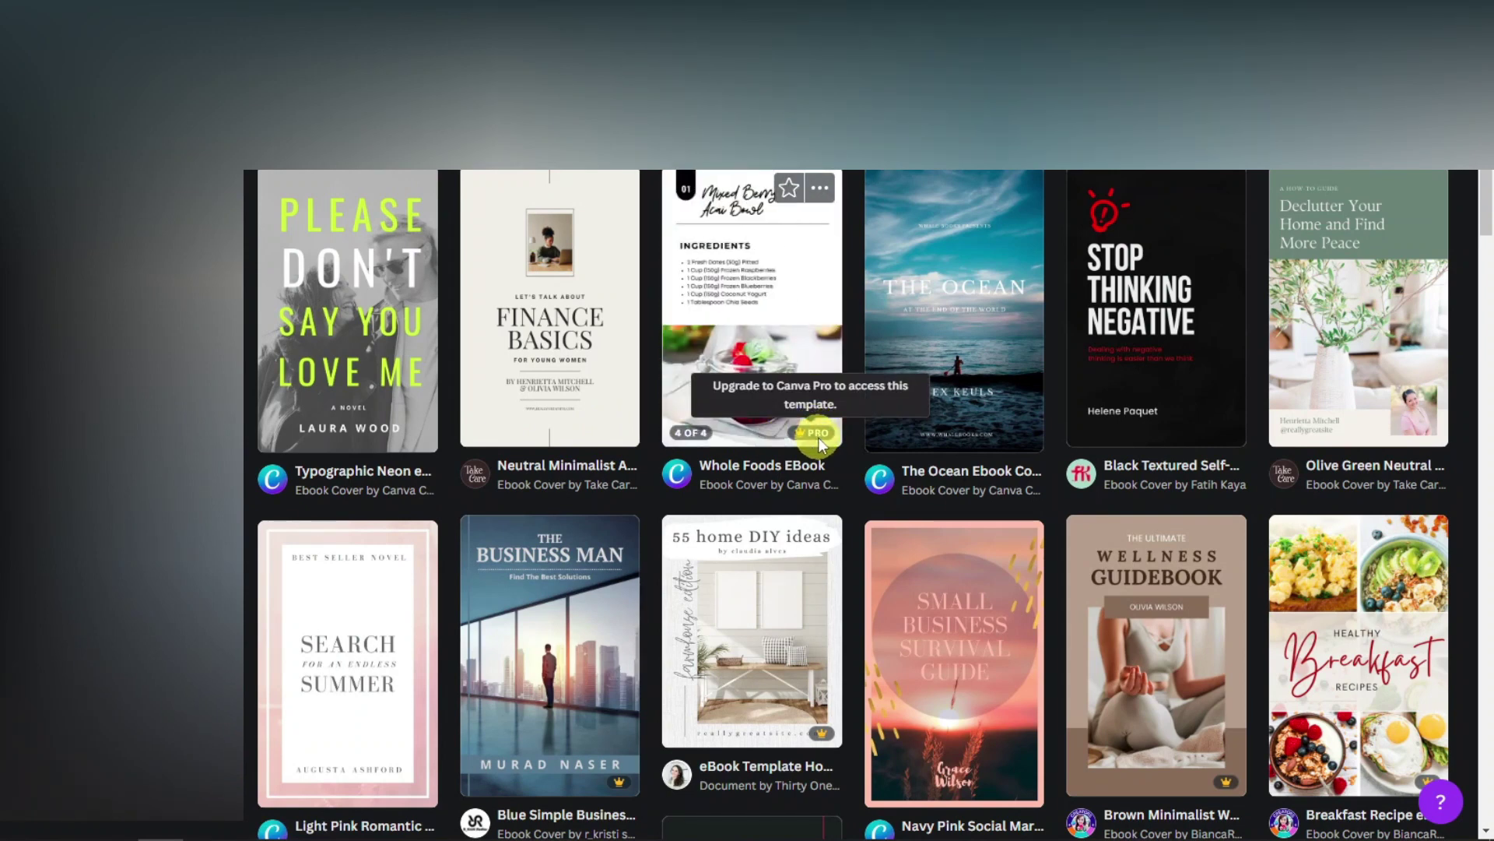
{"action": "scroll", "coordinate": [611, 614], "scroll_direction": "down", "scroll_amount": 2}
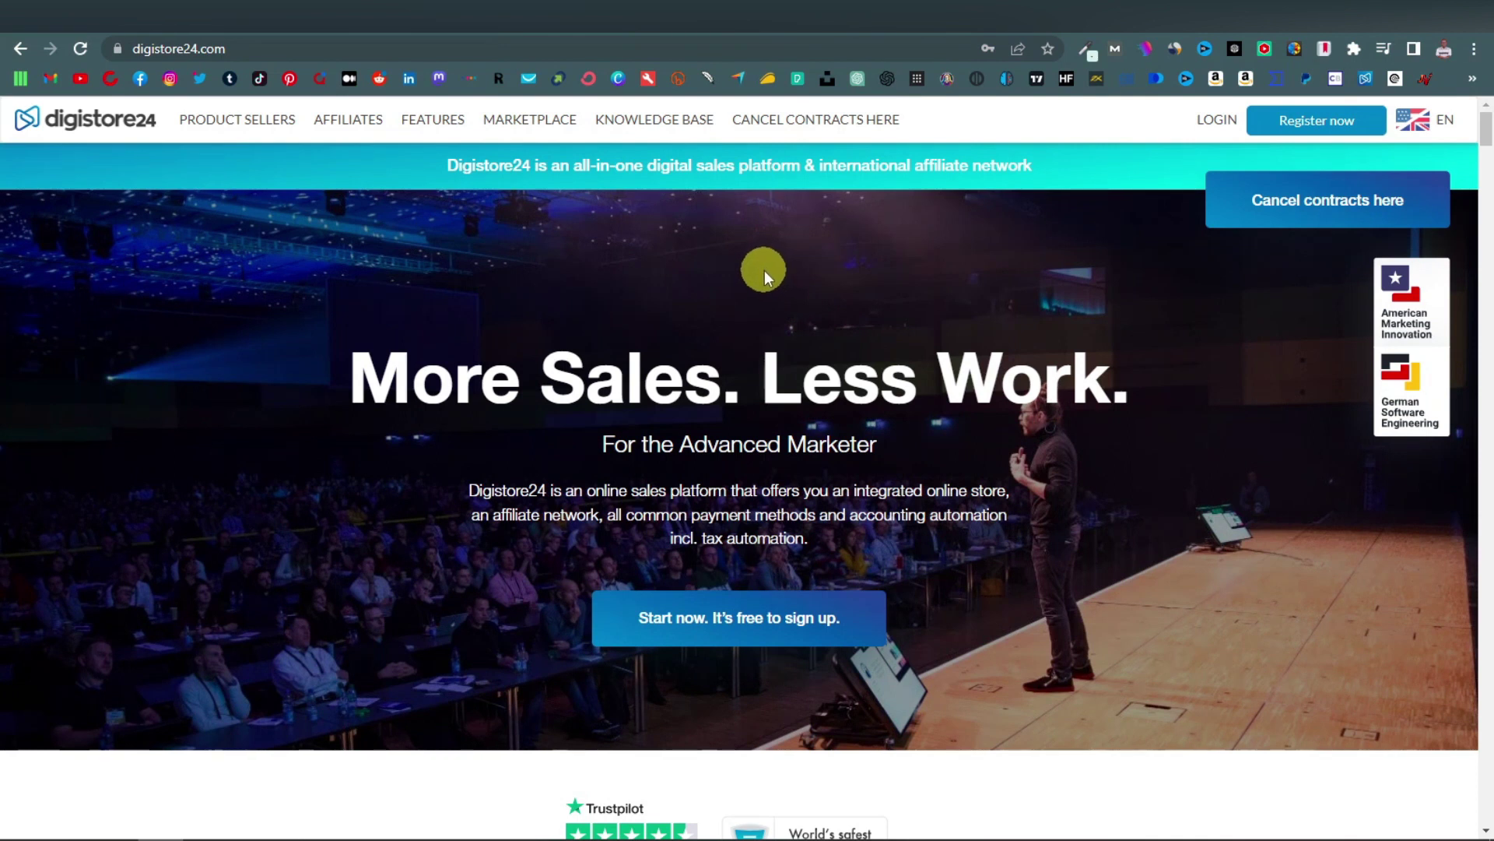
{"action": "scroll", "coordinate": [914, 391], "scroll_direction": "down", "scroll_amount": 5}
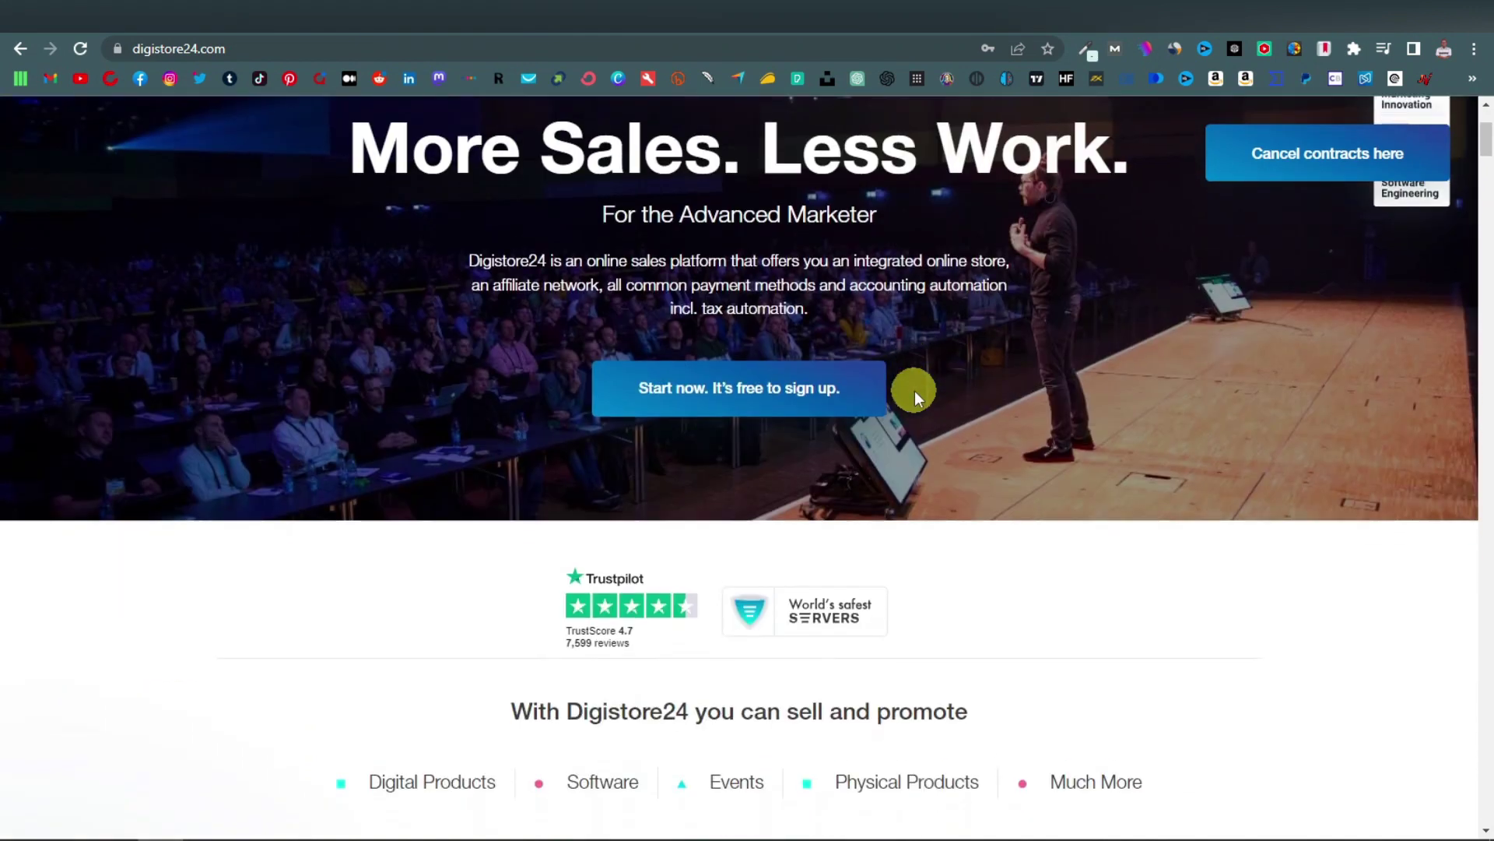
{"action": "scroll", "coordinate": [914, 391], "scroll_direction": "down", "scroll_amount": 6}
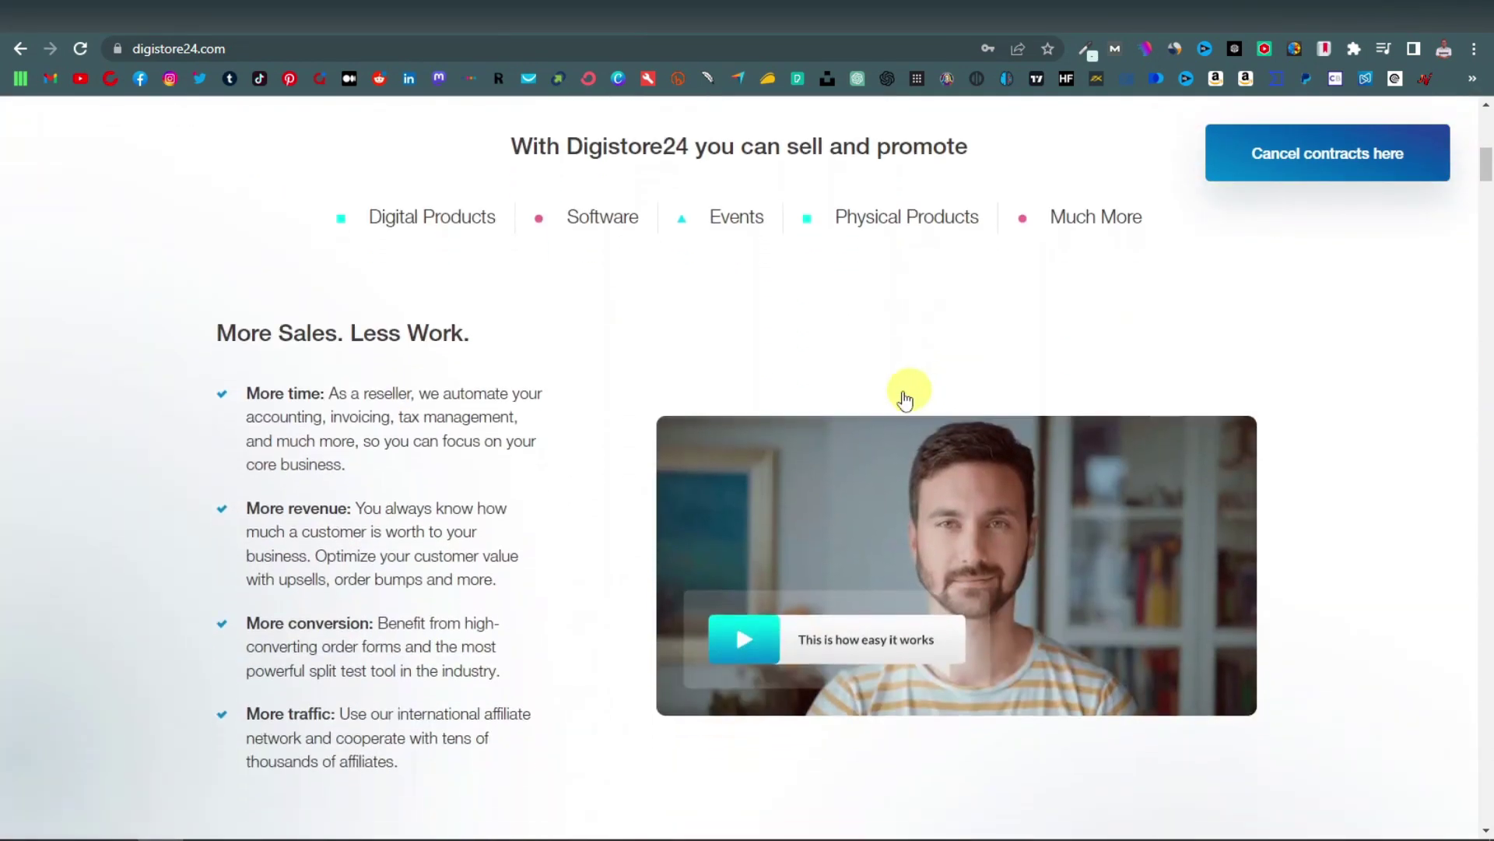
{"action": "scroll", "coordinate": [871, 391], "scroll_direction": "down", "scroll_amount": 8}
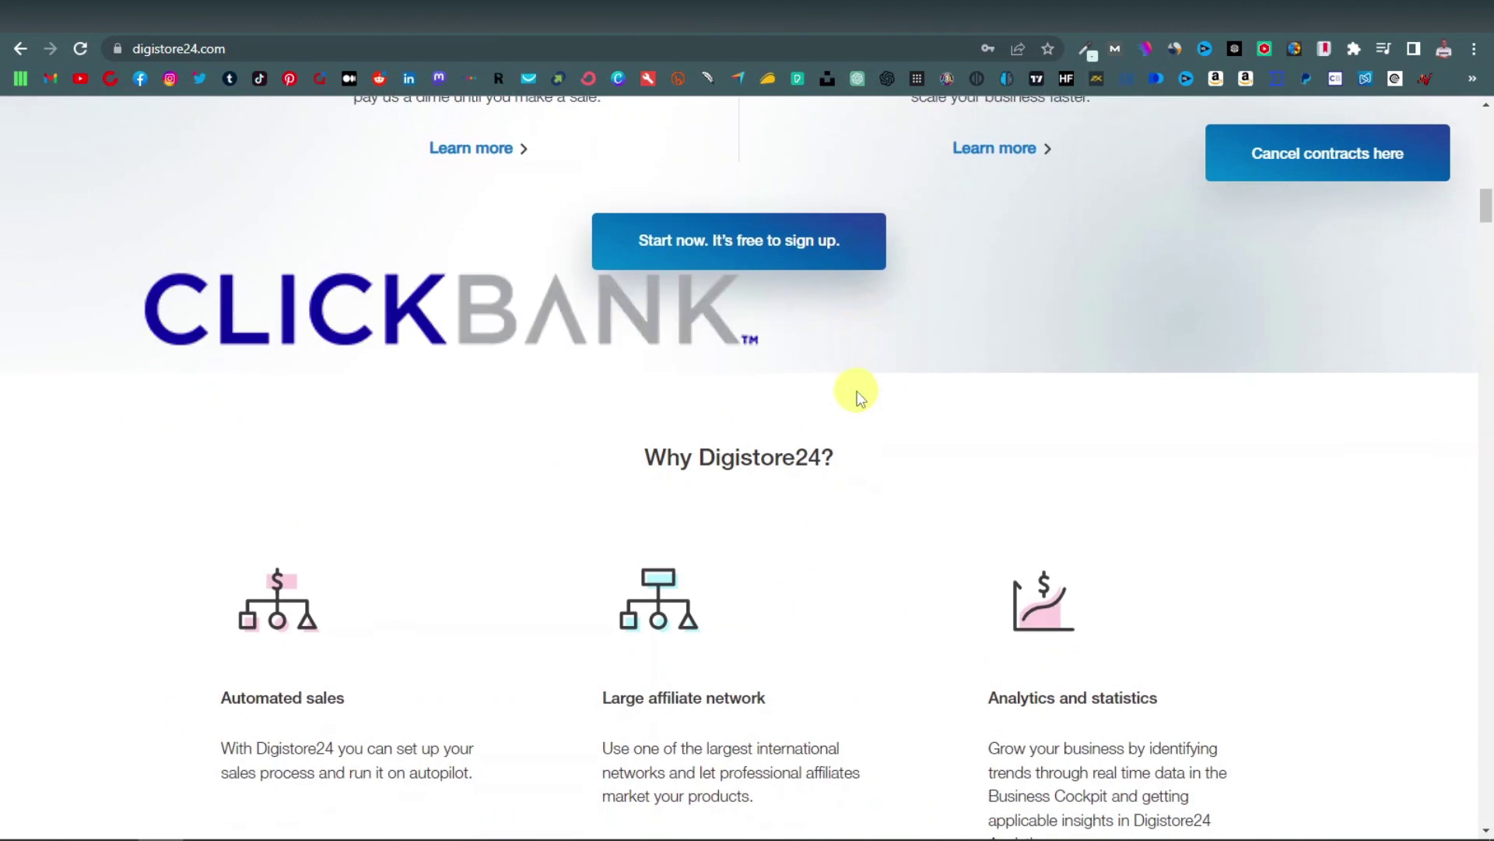
{"action": "scroll", "coordinate": [860, 396], "scroll_direction": "down", "scroll_amount": 7}
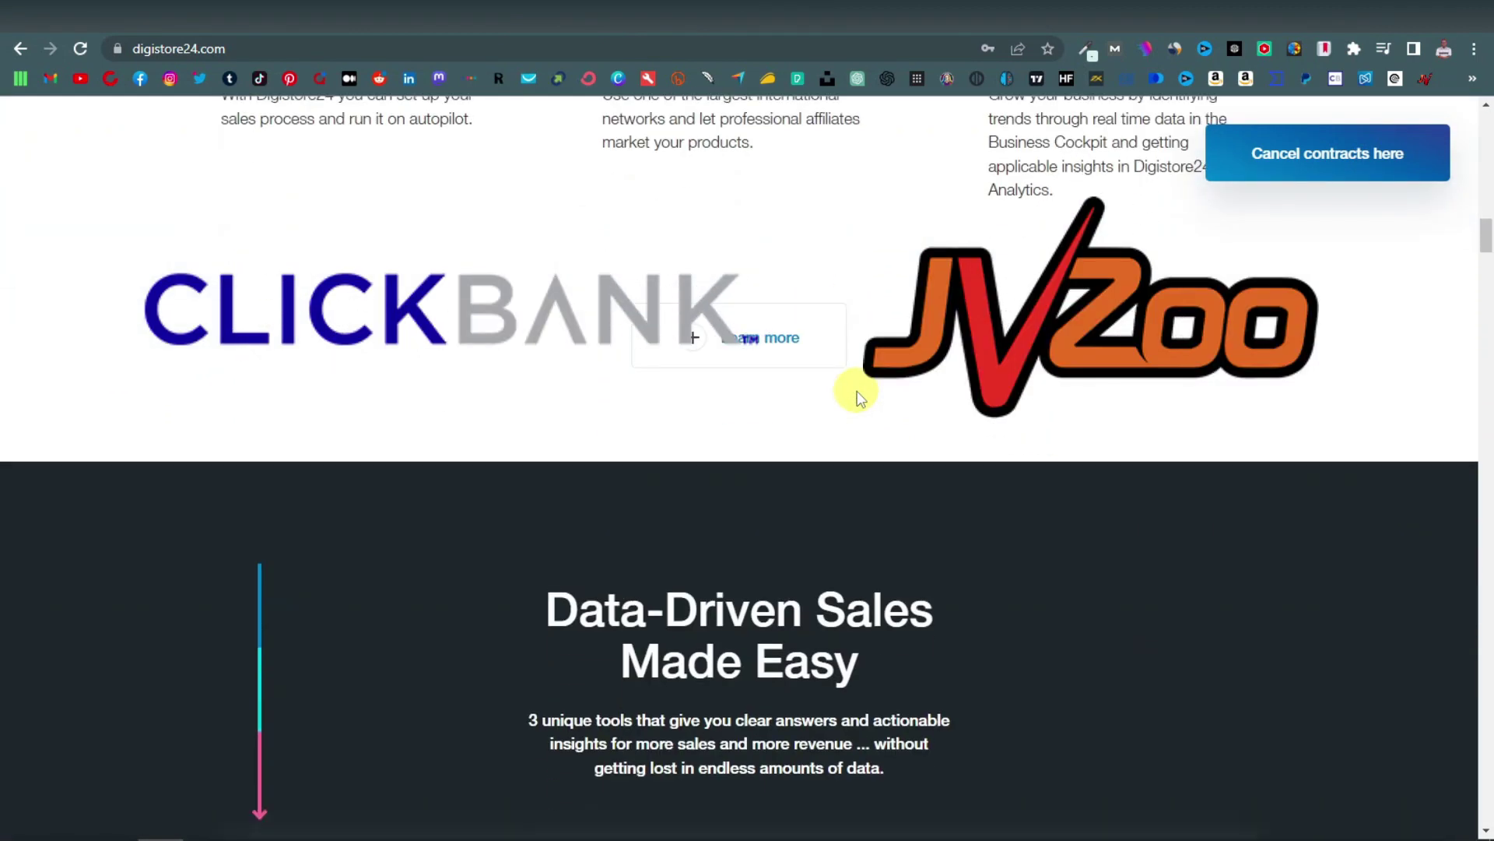
{"action": "scroll", "coordinate": [860, 397], "scroll_direction": "down", "scroll_amount": 4}
{"action": "scroll", "coordinate": [856, 393], "scroll_direction": "down", "scroll_amount": 6}
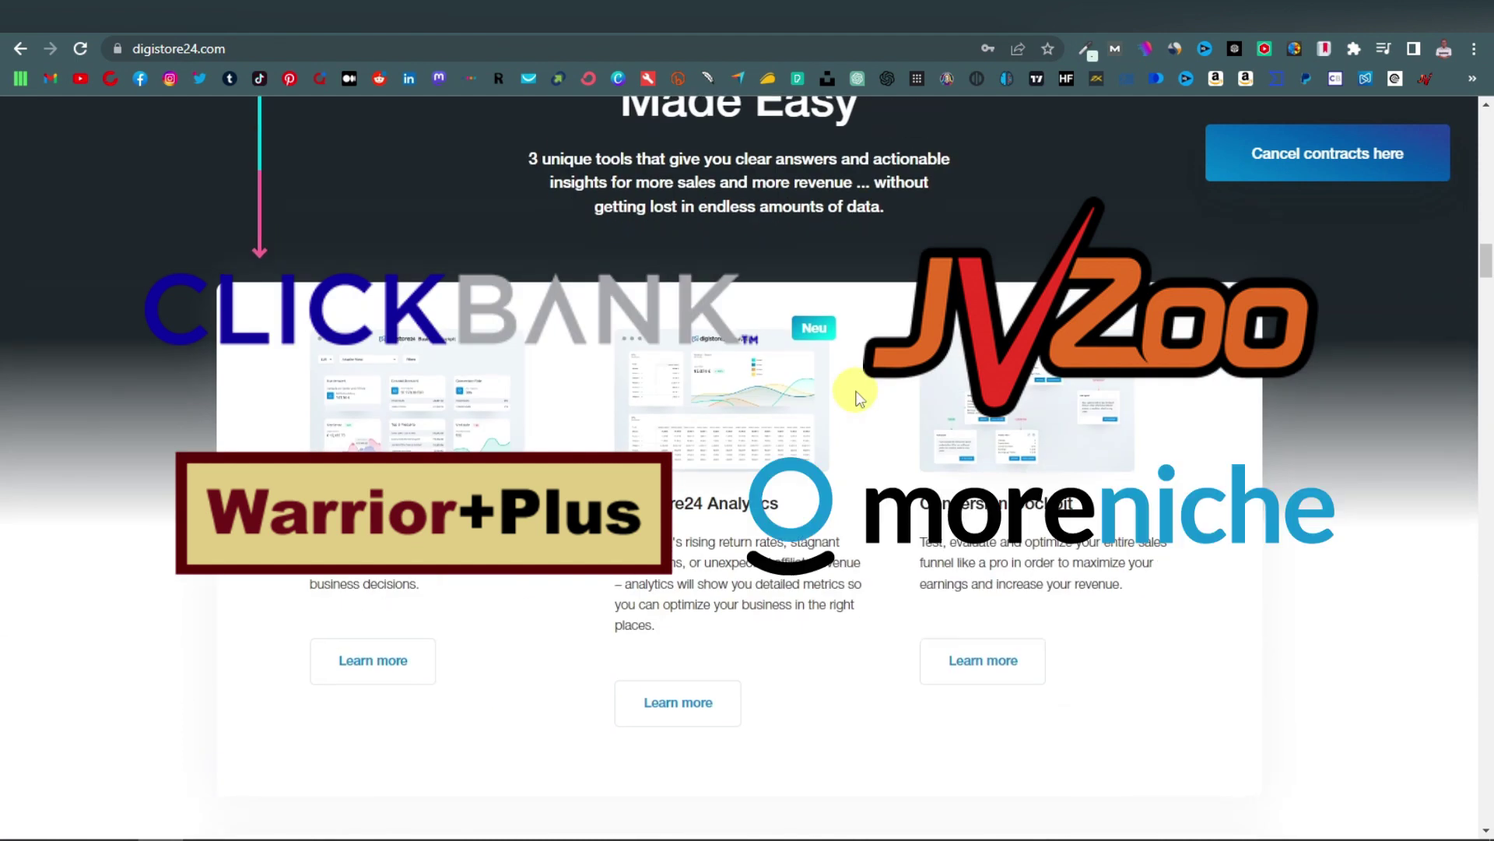
{"action": "scroll", "coordinate": [856, 393], "scroll_direction": "up", "scroll_amount": 20}
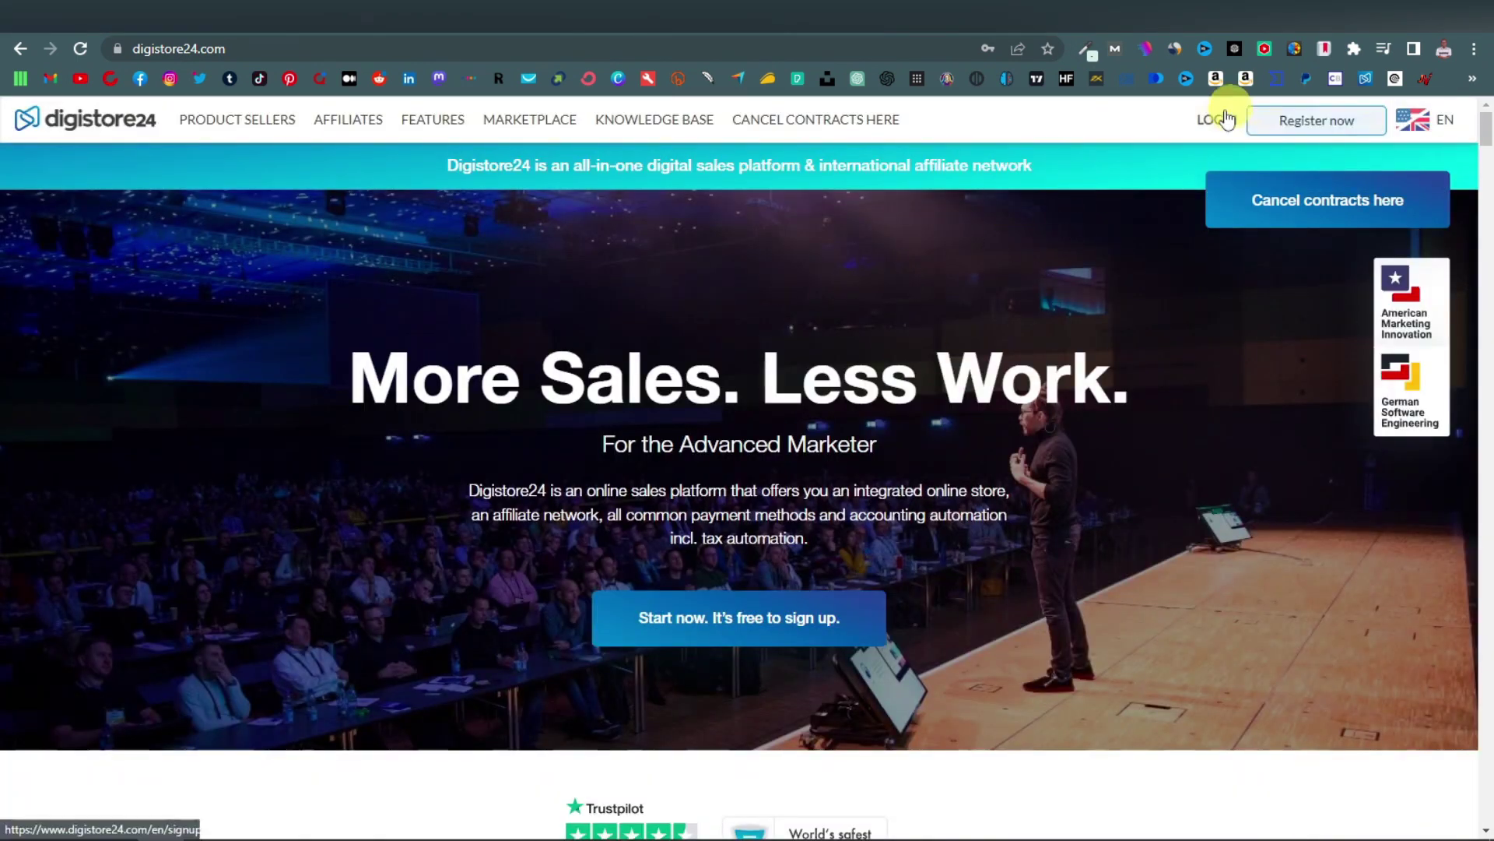
Log in to Digistore24 to reach the affiliate marketplace
{"action": "left_click", "coordinate": [1216, 122]}
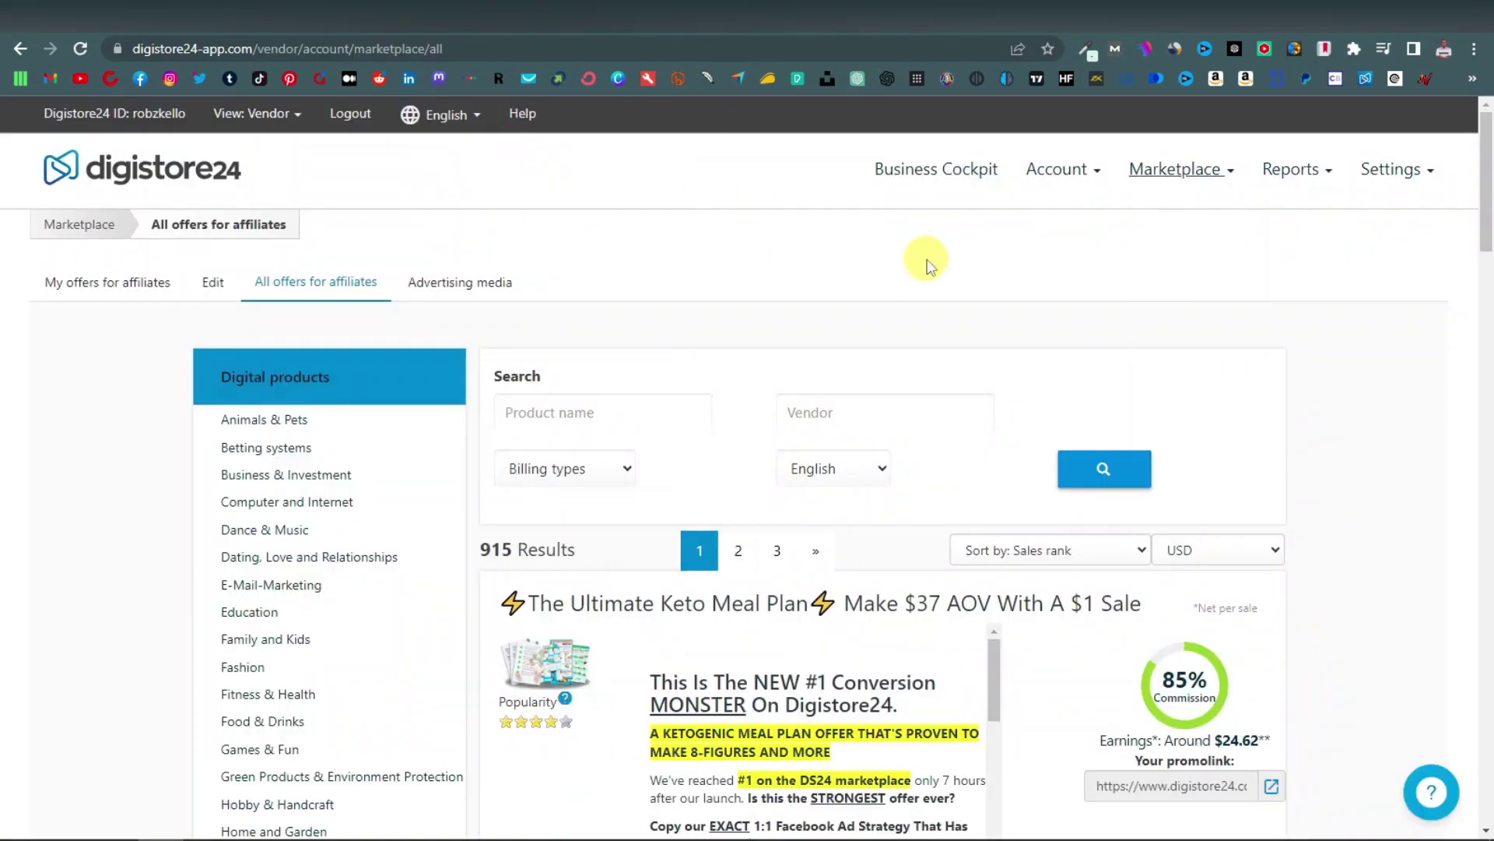
{"action": "left_click", "coordinate": [1226, 166]}
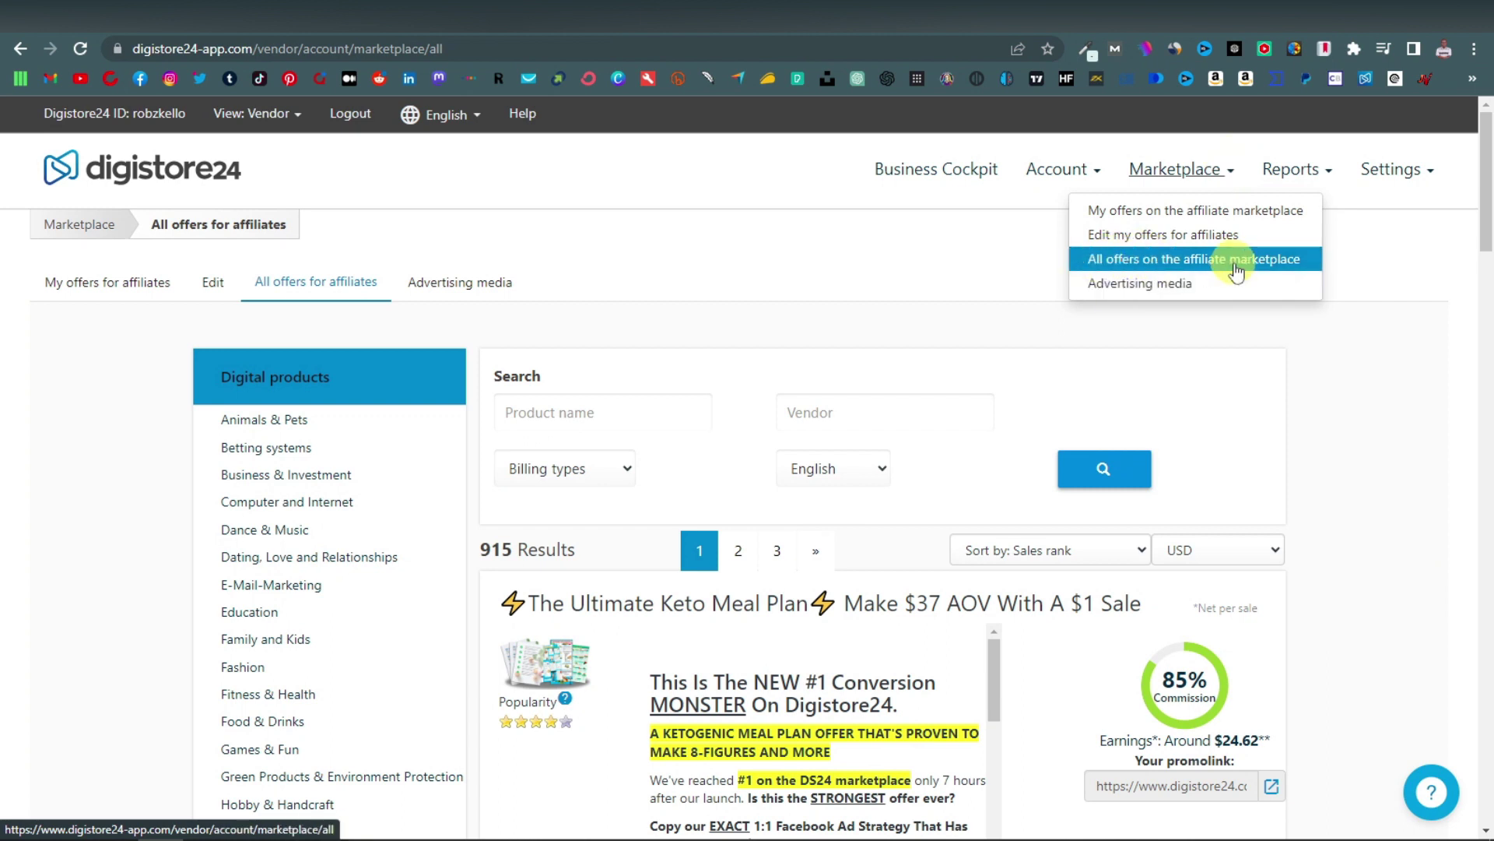
{"action": "left_click", "coordinate": [662, 279]}
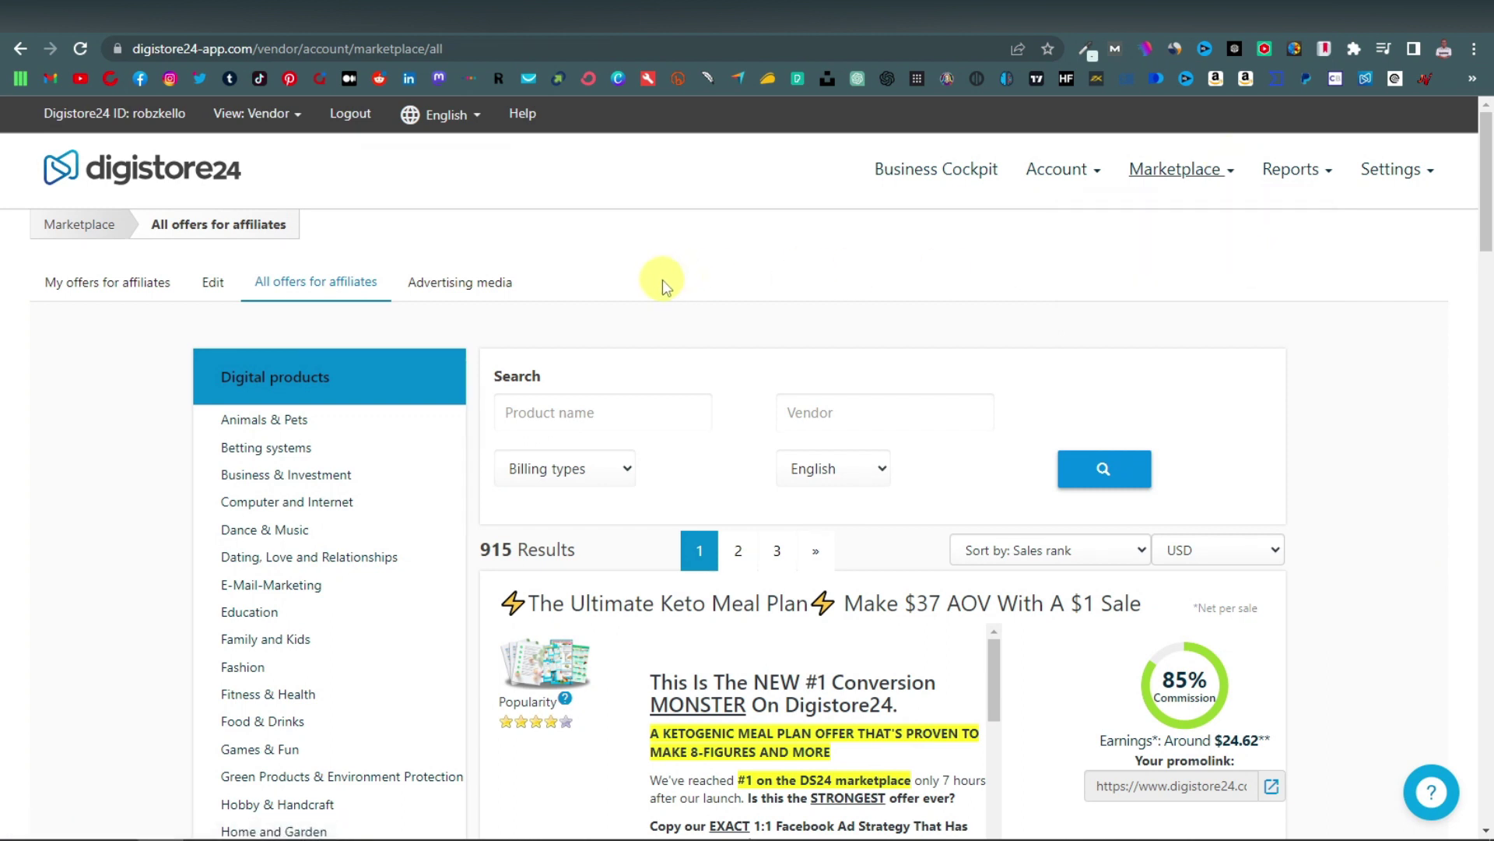
Browse the 915 marketplace offers and the category list, led by Ultimate Keto Meal Plan
{"action": "scroll", "coordinate": [479, 386], "scroll_direction": "down", "scroll_amount": 2}
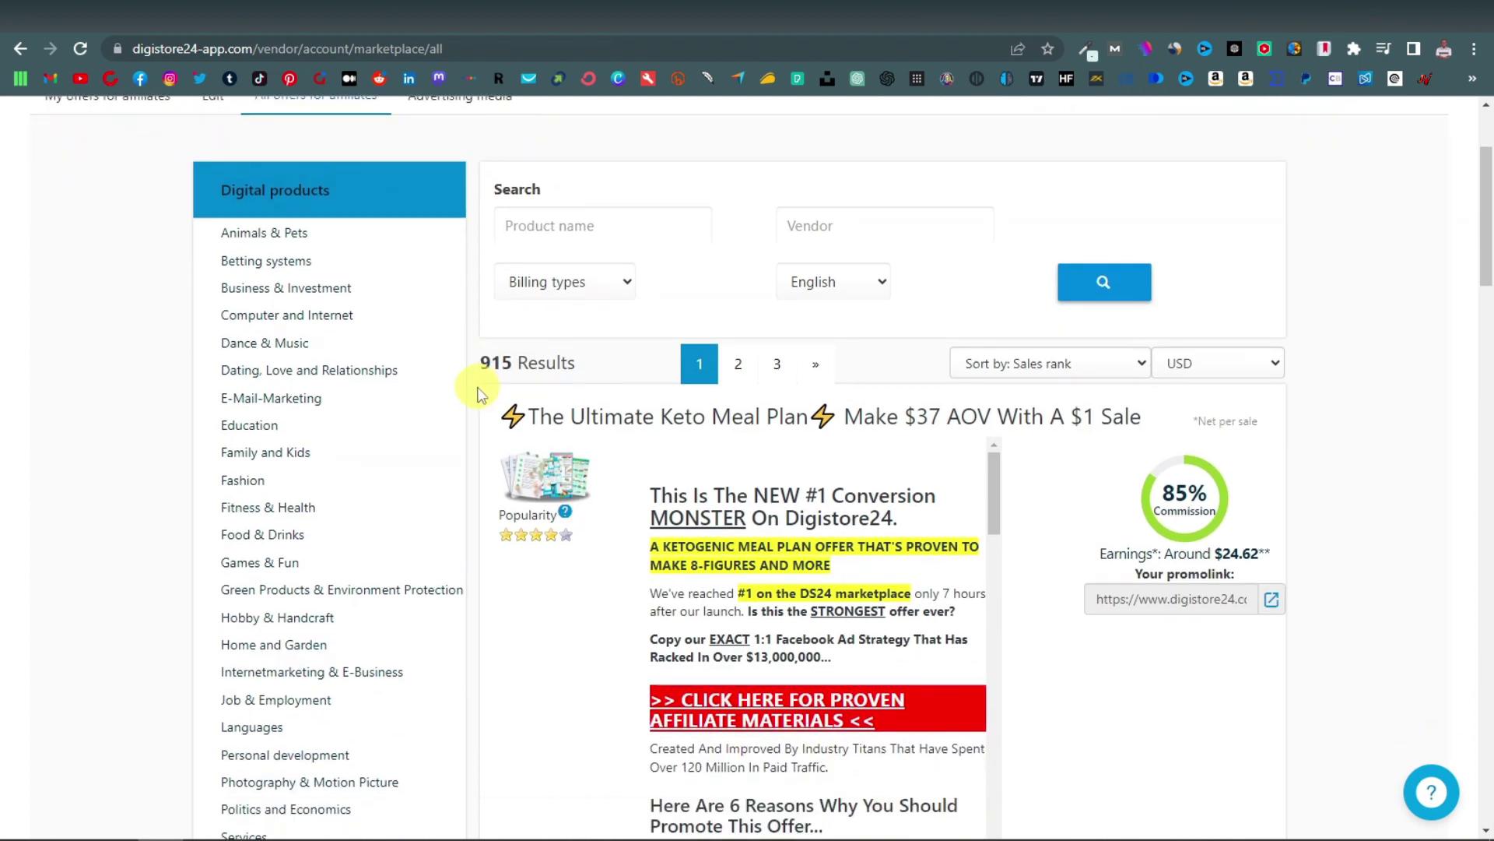
{"action": "scroll", "coordinate": [479, 393], "scroll_direction": "down", "scroll_amount": 1}
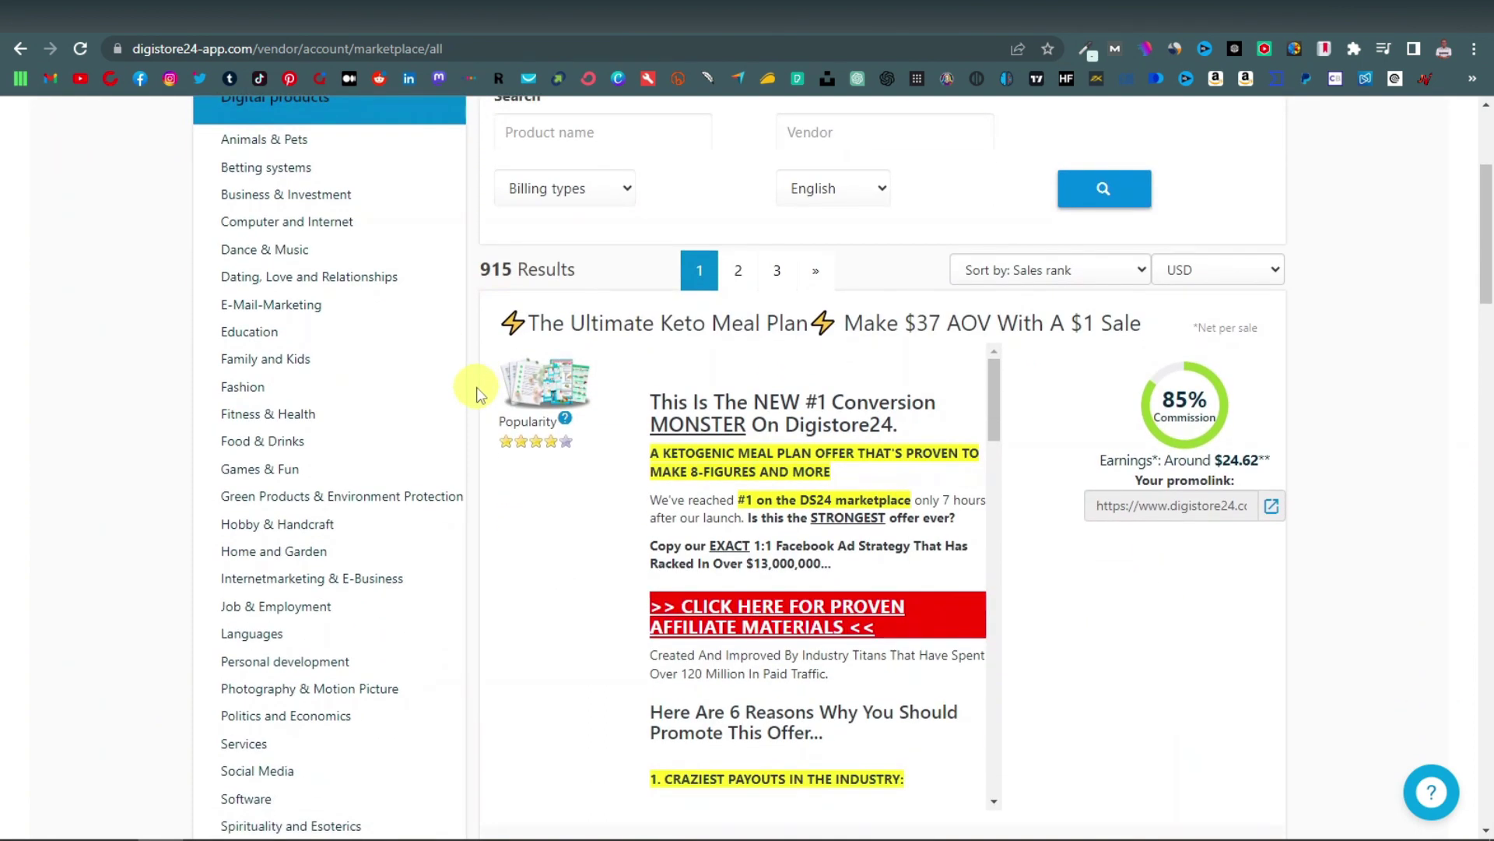
{"action": "scroll", "coordinate": [476, 386], "scroll_direction": "up", "scroll_amount": 1}
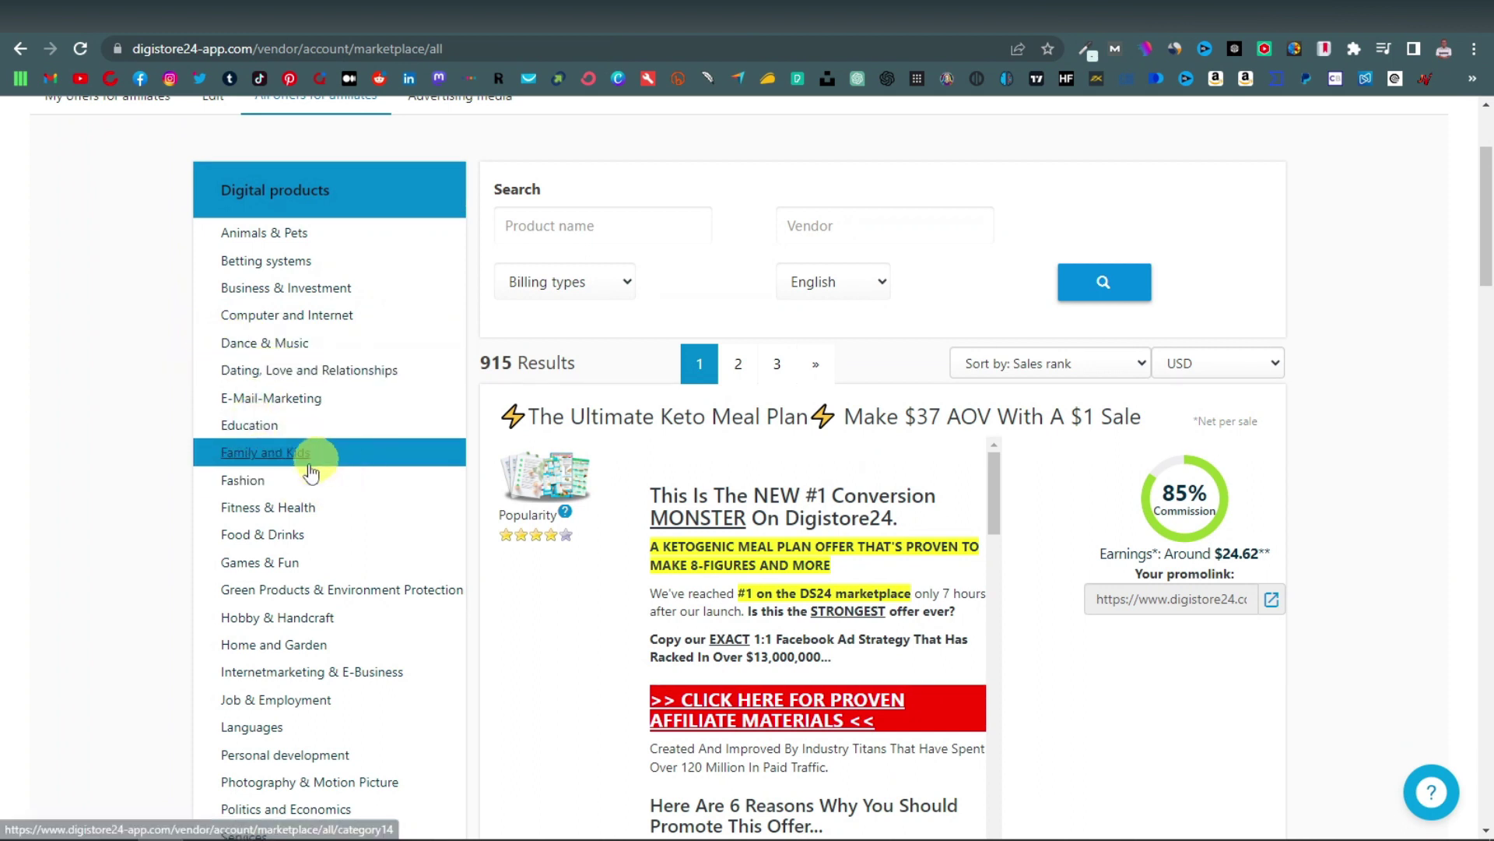
{"action": "scroll", "coordinate": [302, 442], "scroll_direction": "down", "scroll_amount": 4}
{"action": "scroll", "coordinate": [302, 442], "scroll_direction": "down", "scroll_amount": 4}
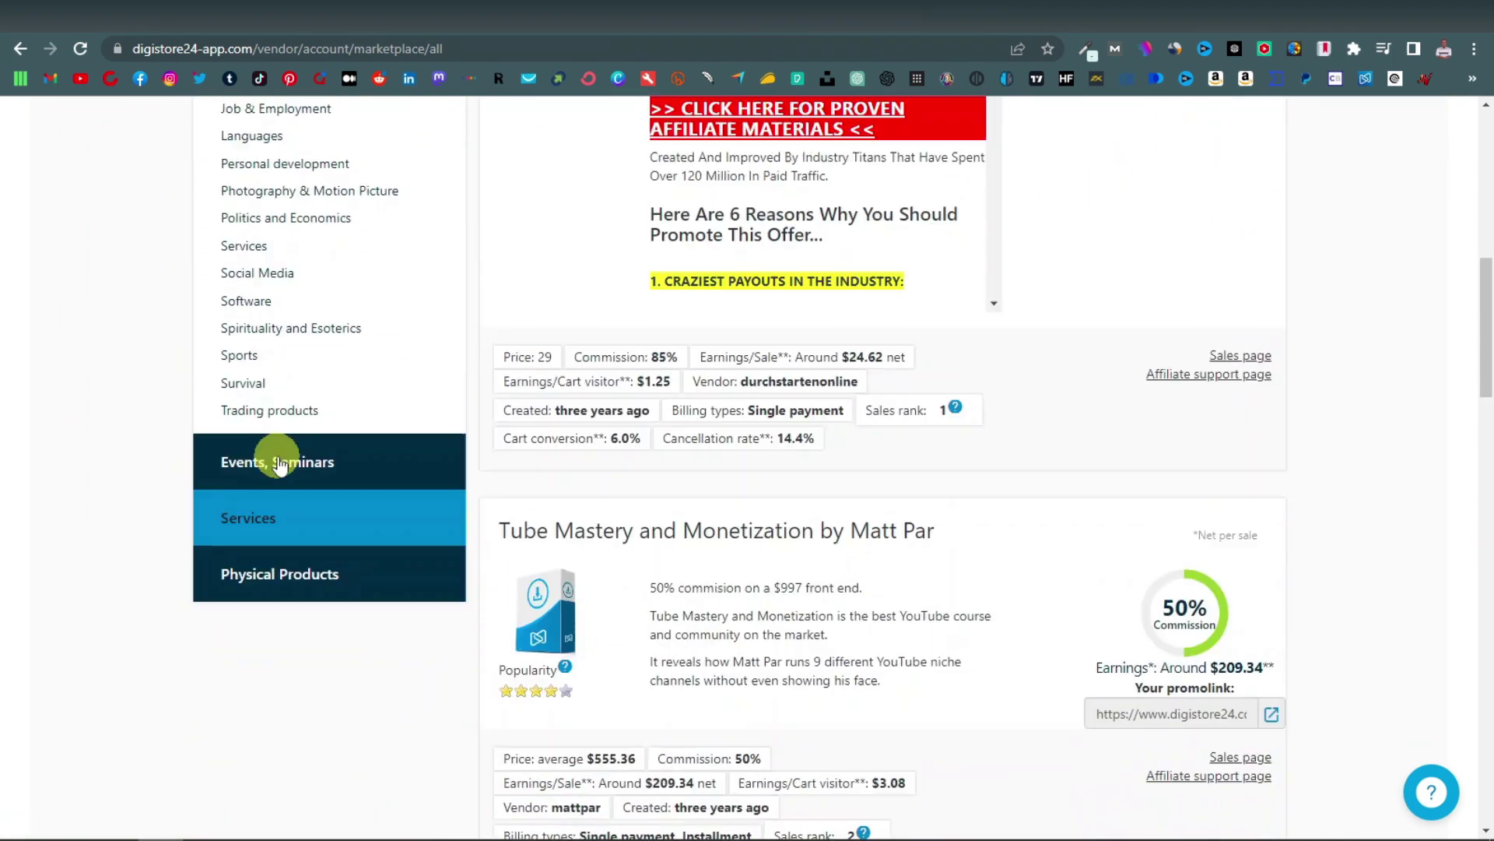
{"action": "scroll", "coordinate": [284, 464], "scroll_direction": "up", "scroll_amount": 3}
{"action": "scroll", "coordinate": [280, 465], "scroll_direction": "up", "scroll_amount": 1}
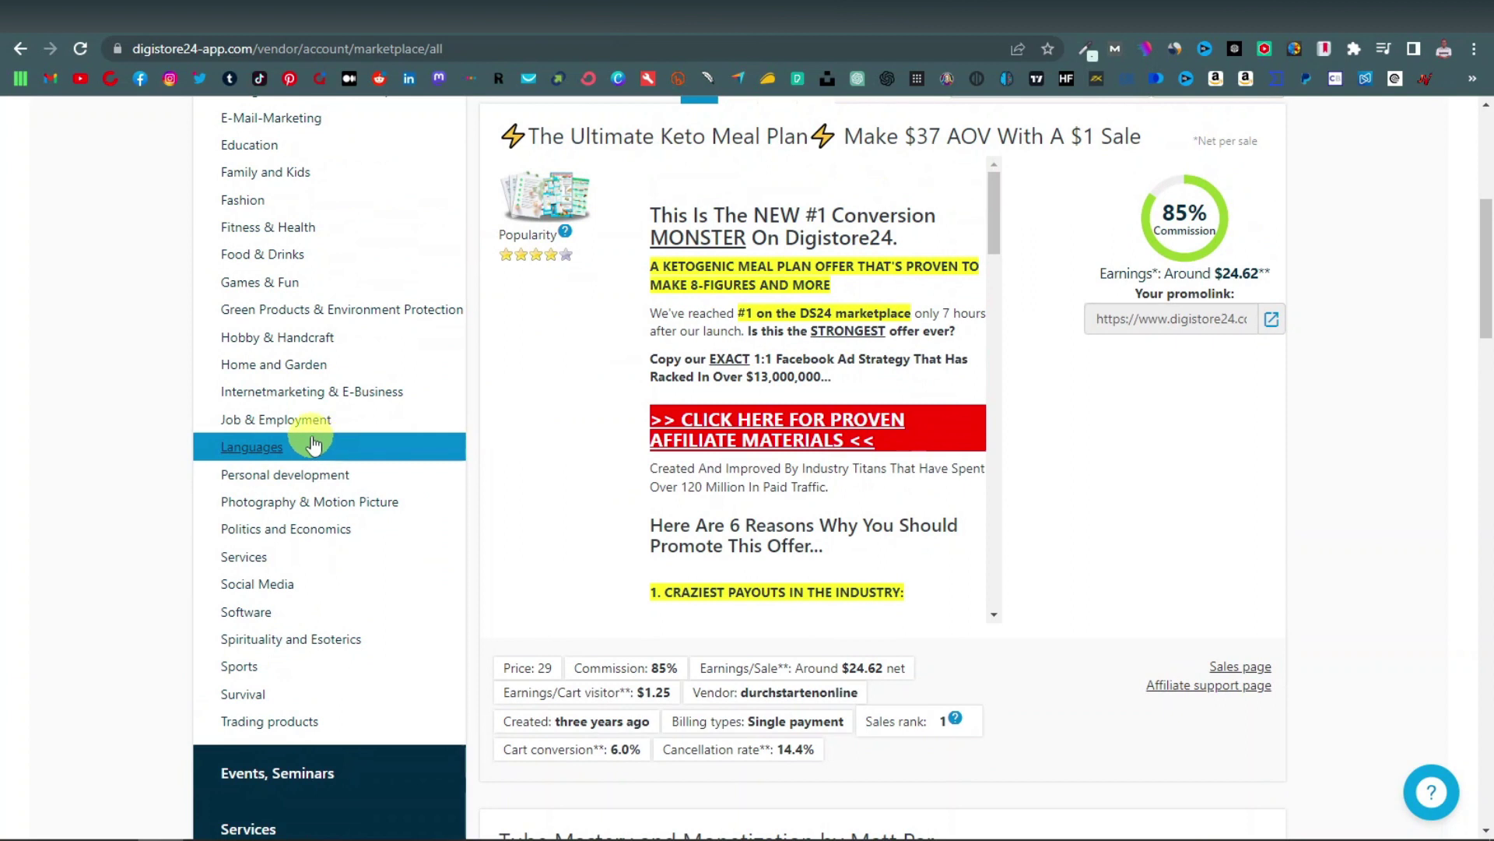
Filter offers to Job & Employment (16 results) and bring up the Sort by choices
{"action": "left_click", "coordinate": [291, 421]}
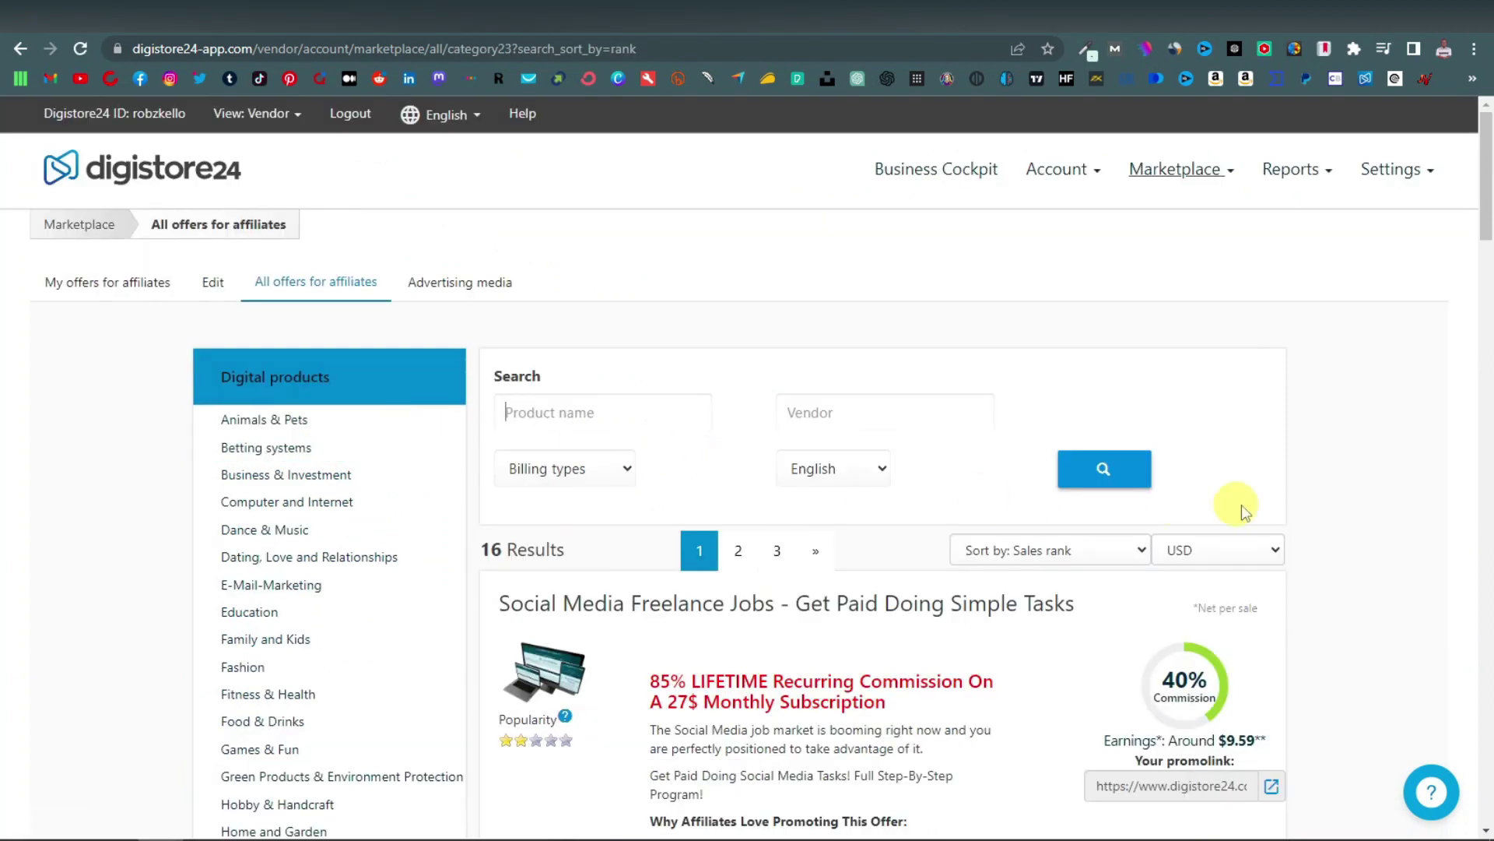
{"action": "scroll", "coordinate": [1307, 483], "scroll_direction": "down", "scroll_amount": 3}
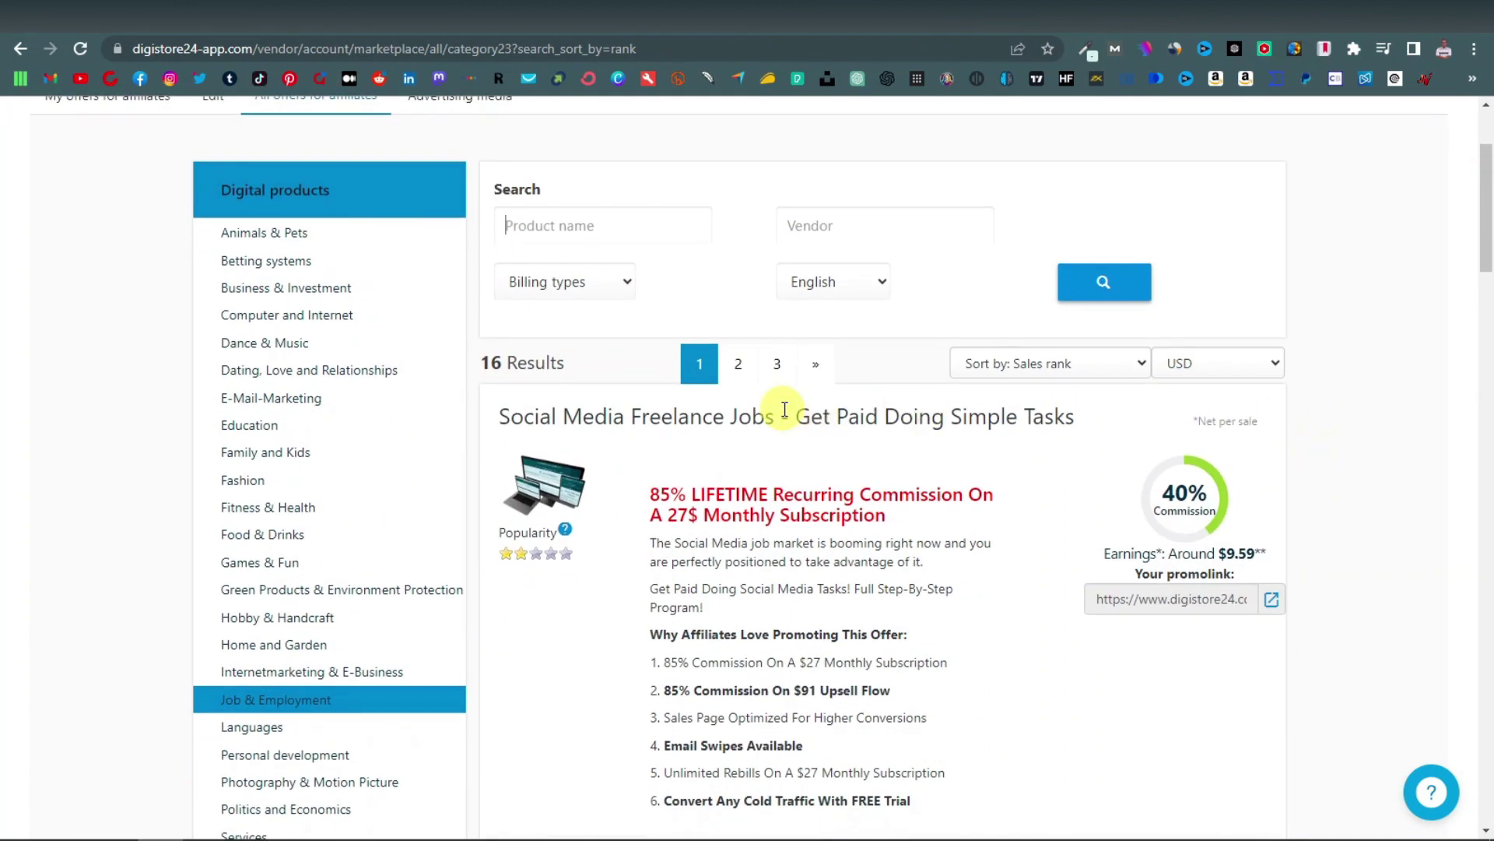
{"action": "scroll", "coordinate": [644, 401], "scroll_direction": "down", "scroll_amount": 1}
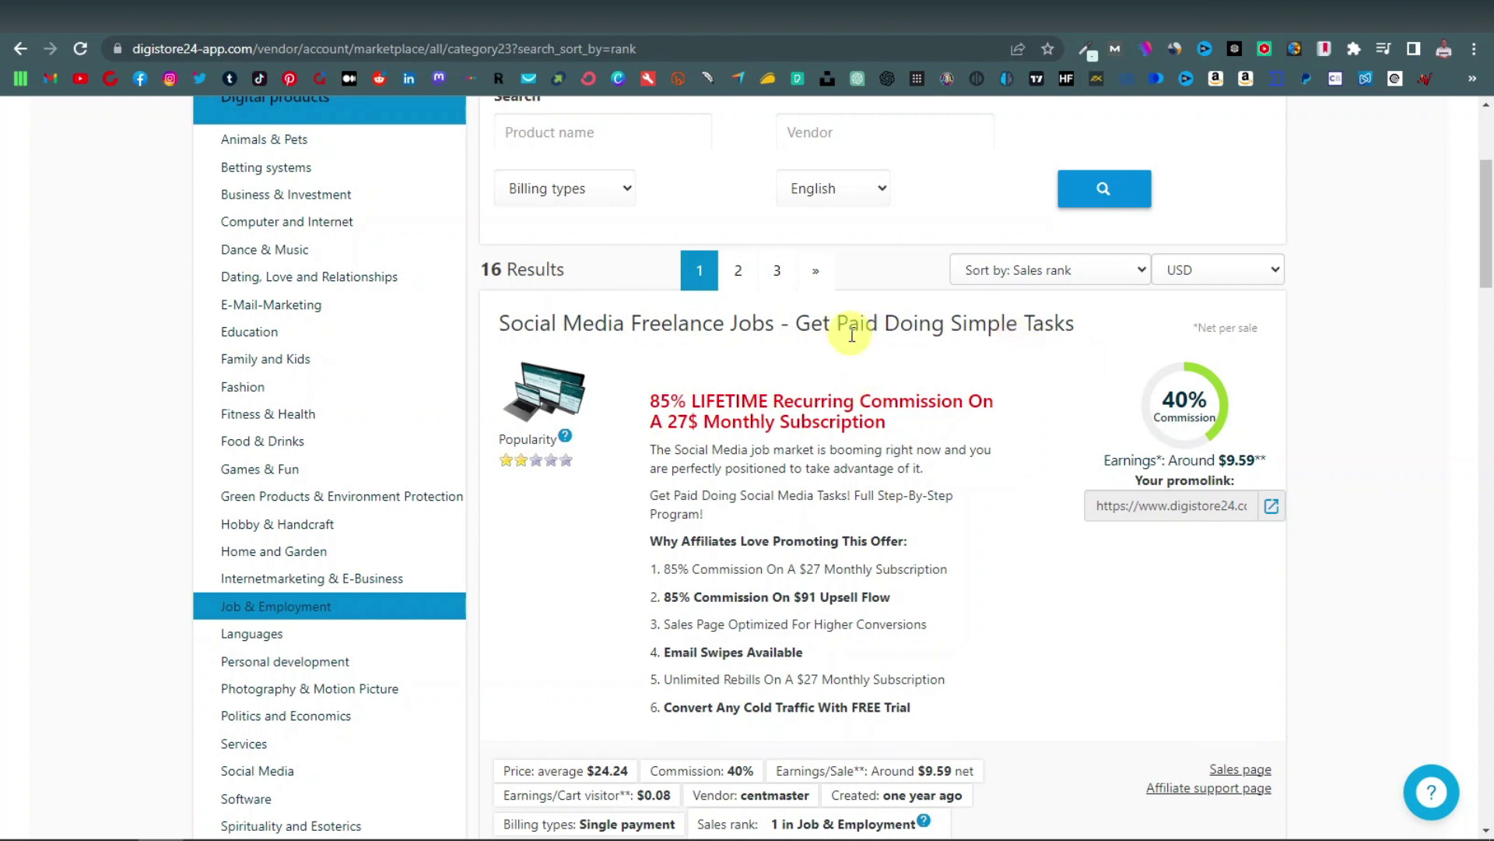
{"action": "left_click", "coordinate": [1143, 273]}
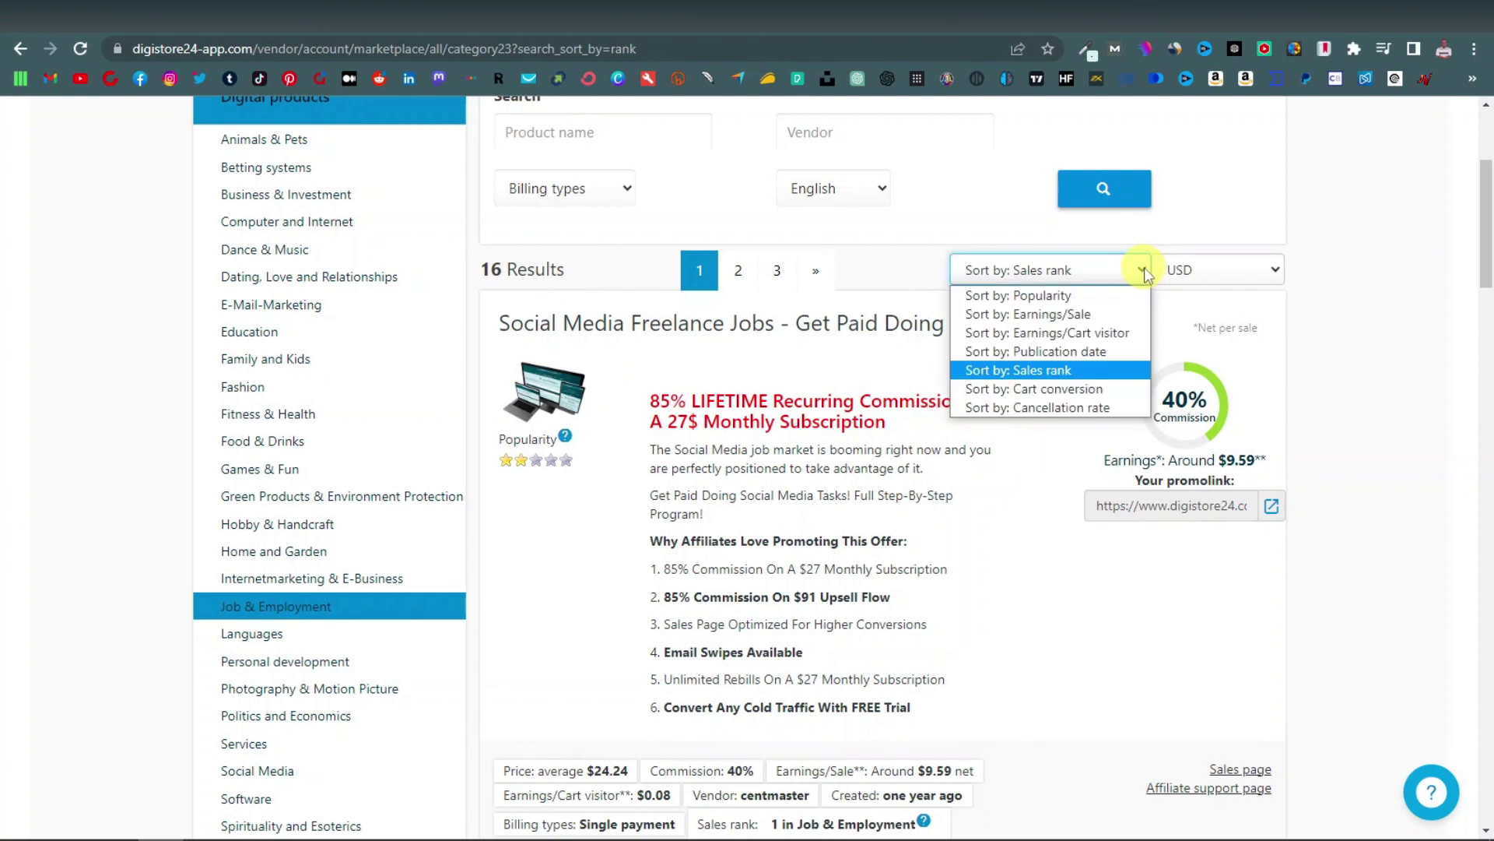
Sort the Job & Employment offers by popularity and scroll to Social Media Freelance Jobs
{"action": "left_click", "coordinate": [1040, 297]}
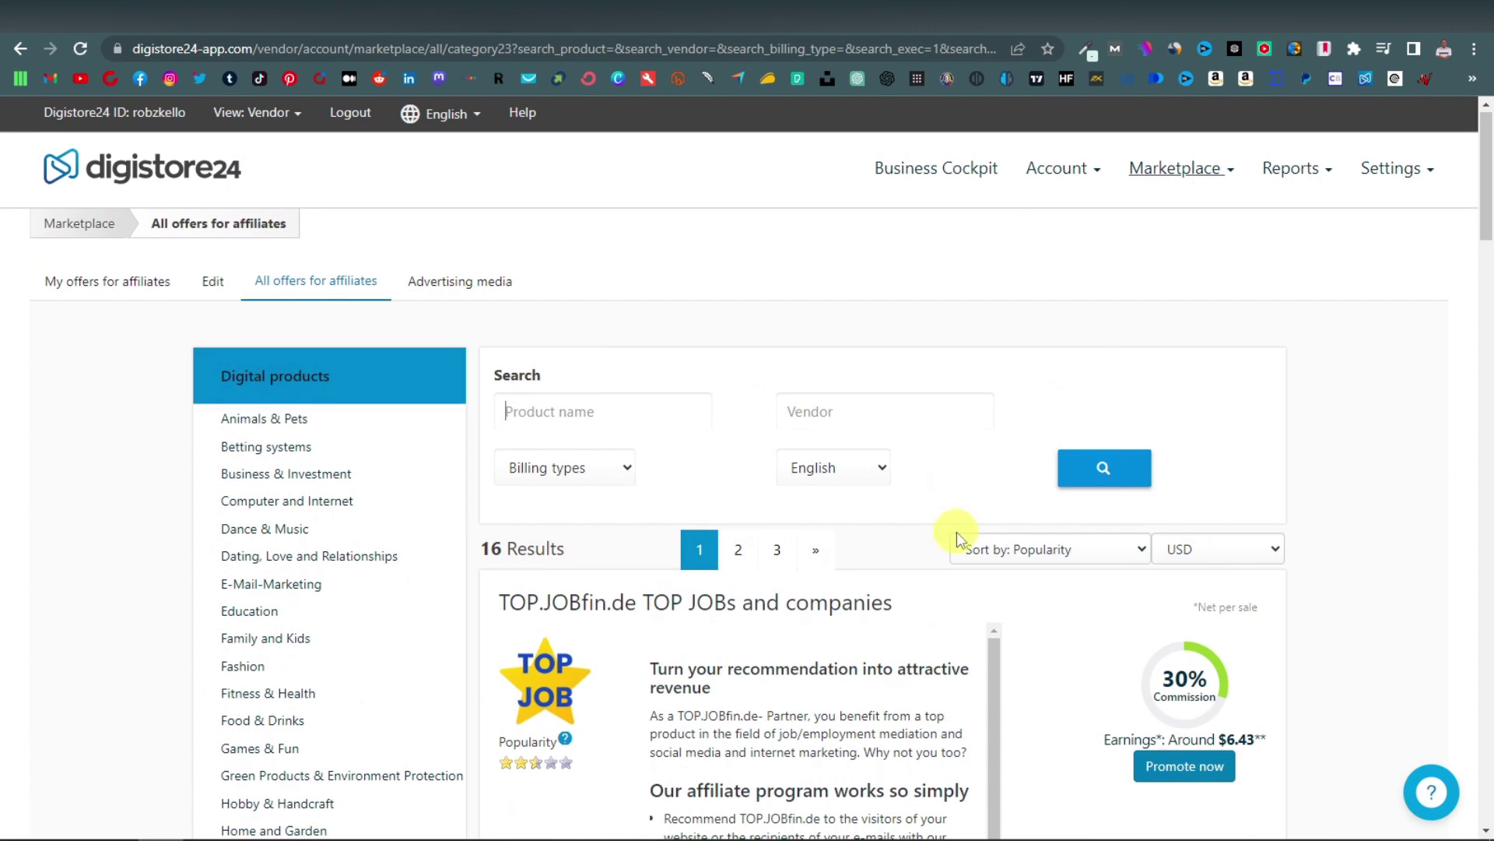
{"action": "scroll", "coordinate": [955, 526], "scroll_direction": "down", "scroll_amount": 2}
{"action": "scroll", "coordinate": [1035, 457], "scroll_direction": "down", "scroll_amount": 2}
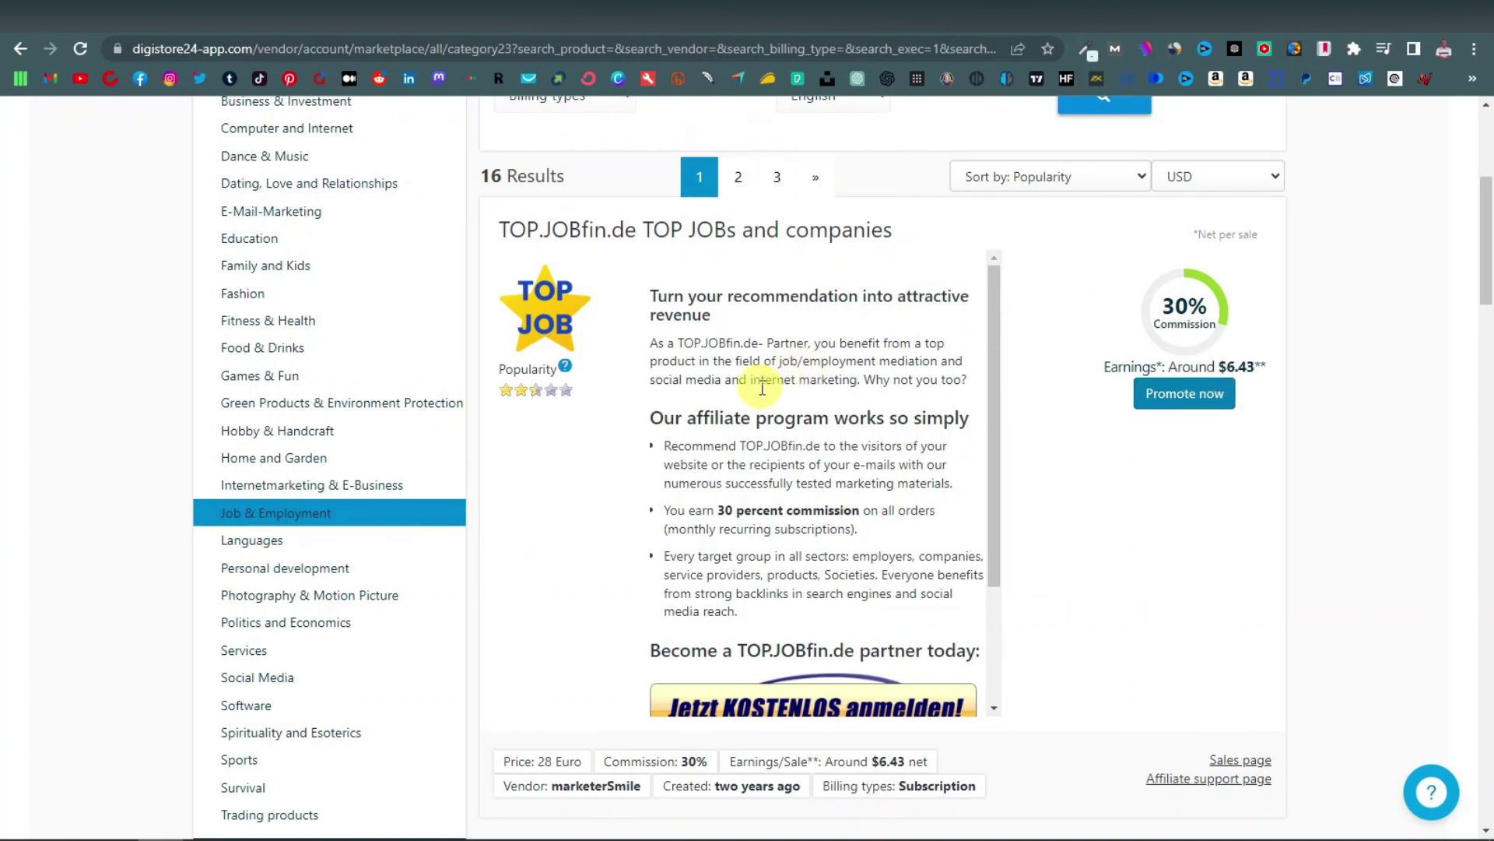
{"action": "scroll", "coordinate": [761, 397], "scroll_direction": "down", "scroll_amount": 2}
{"action": "scroll", "coordinate": [761, 397], "scroll_direction": "down", "scroll_amount": 3}
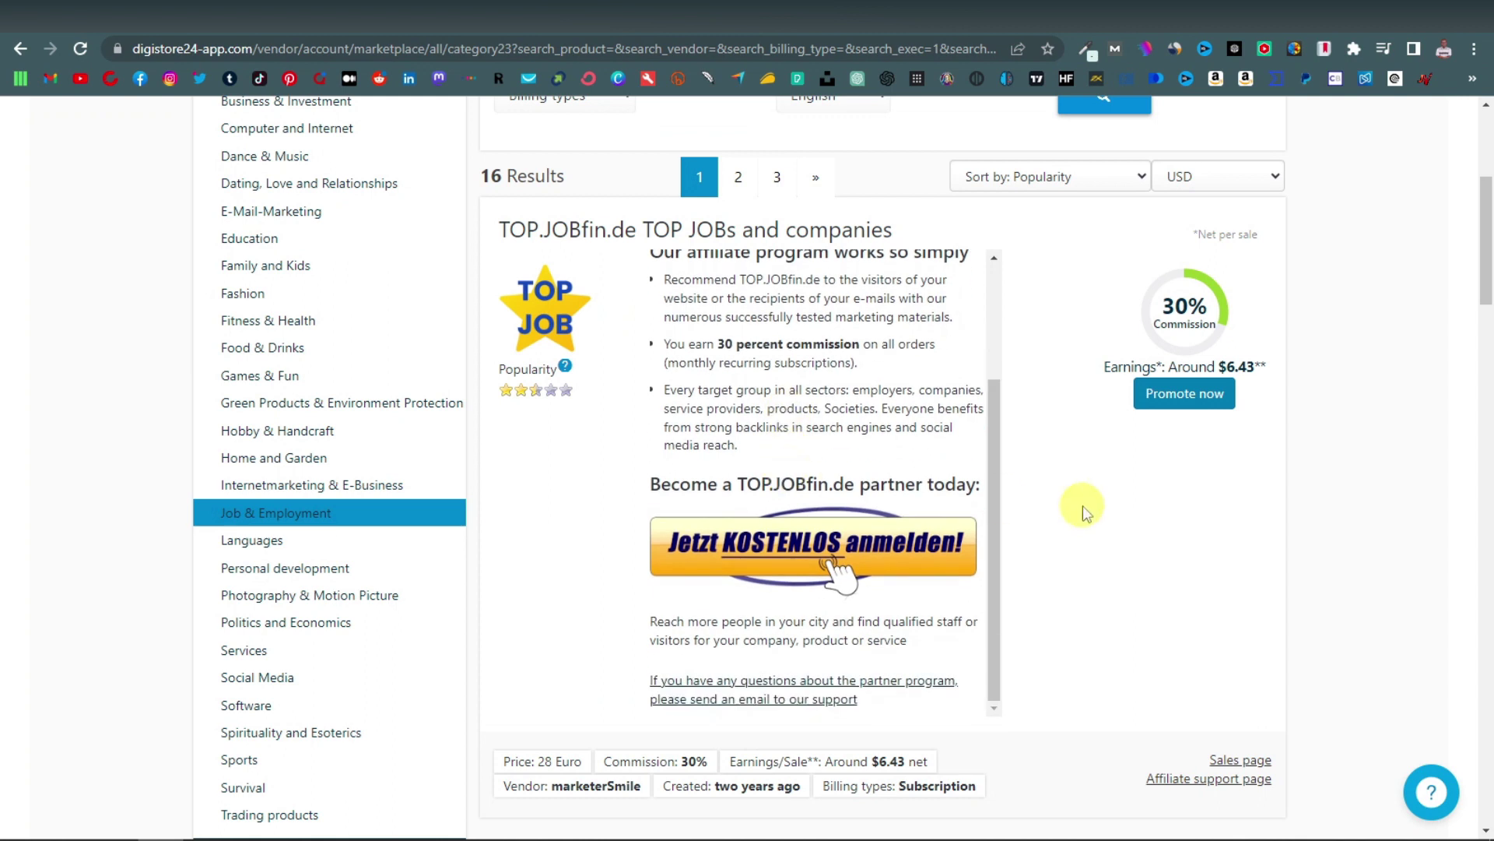
{"action": "scroll", "coordinate": [1082, 506], "scroll_direction": "down", "scroll_amount": 1}
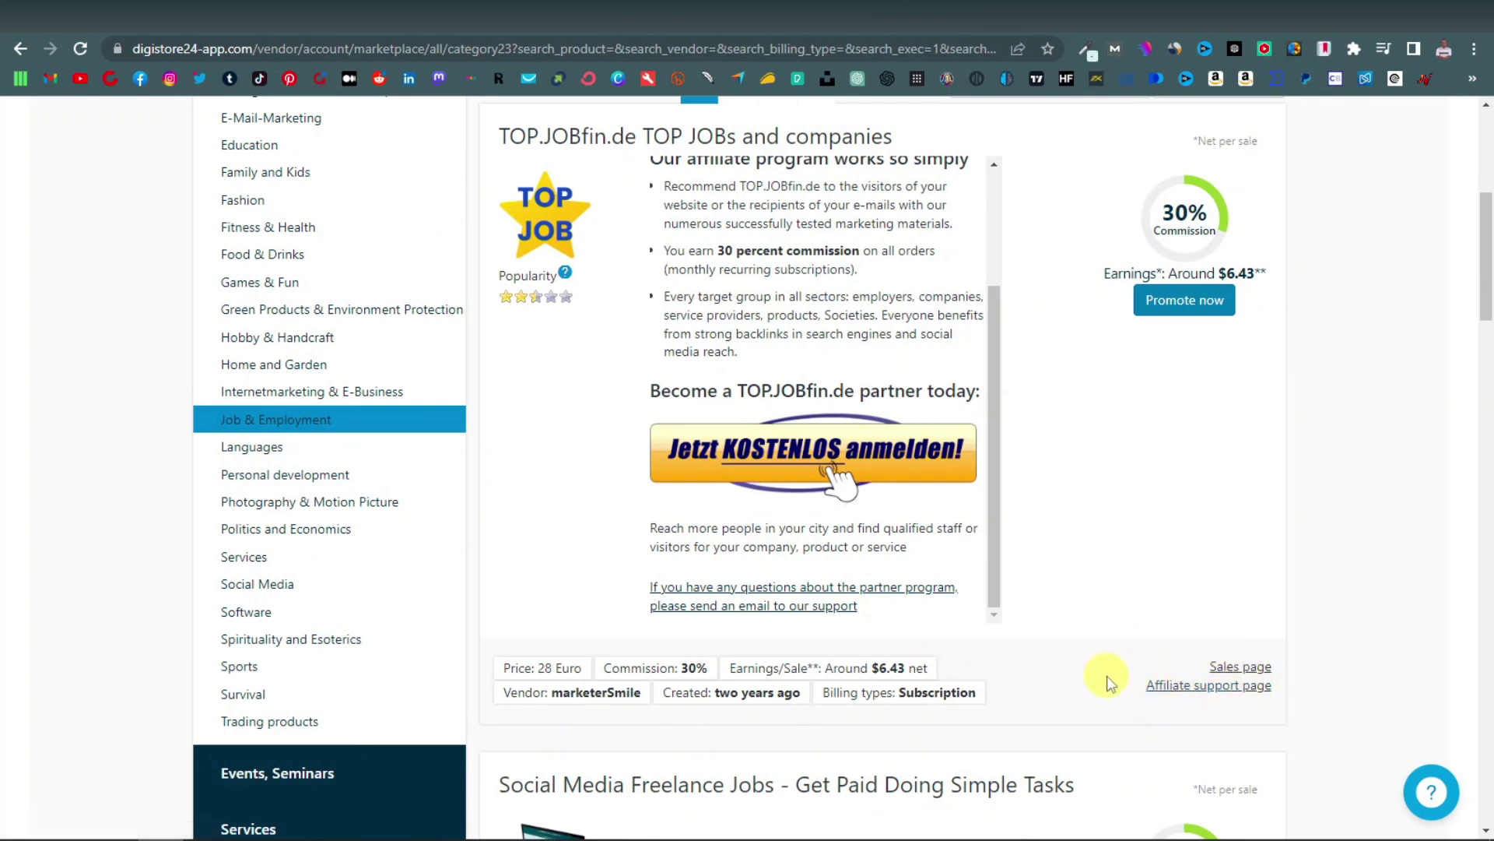
{"action": "scroll", "coordinate": [1110, 665], "scroll_direction": "down", "scroll_amount": 3}
Compare Social Media Freelance Jobs ($24.24 average, $9.59 per sale) with the next offer, then go to ChatGPT
{"action": "scroll", "coordinate": [1066, 599], "scroll_direction": "up", "scroll_amount": 1}
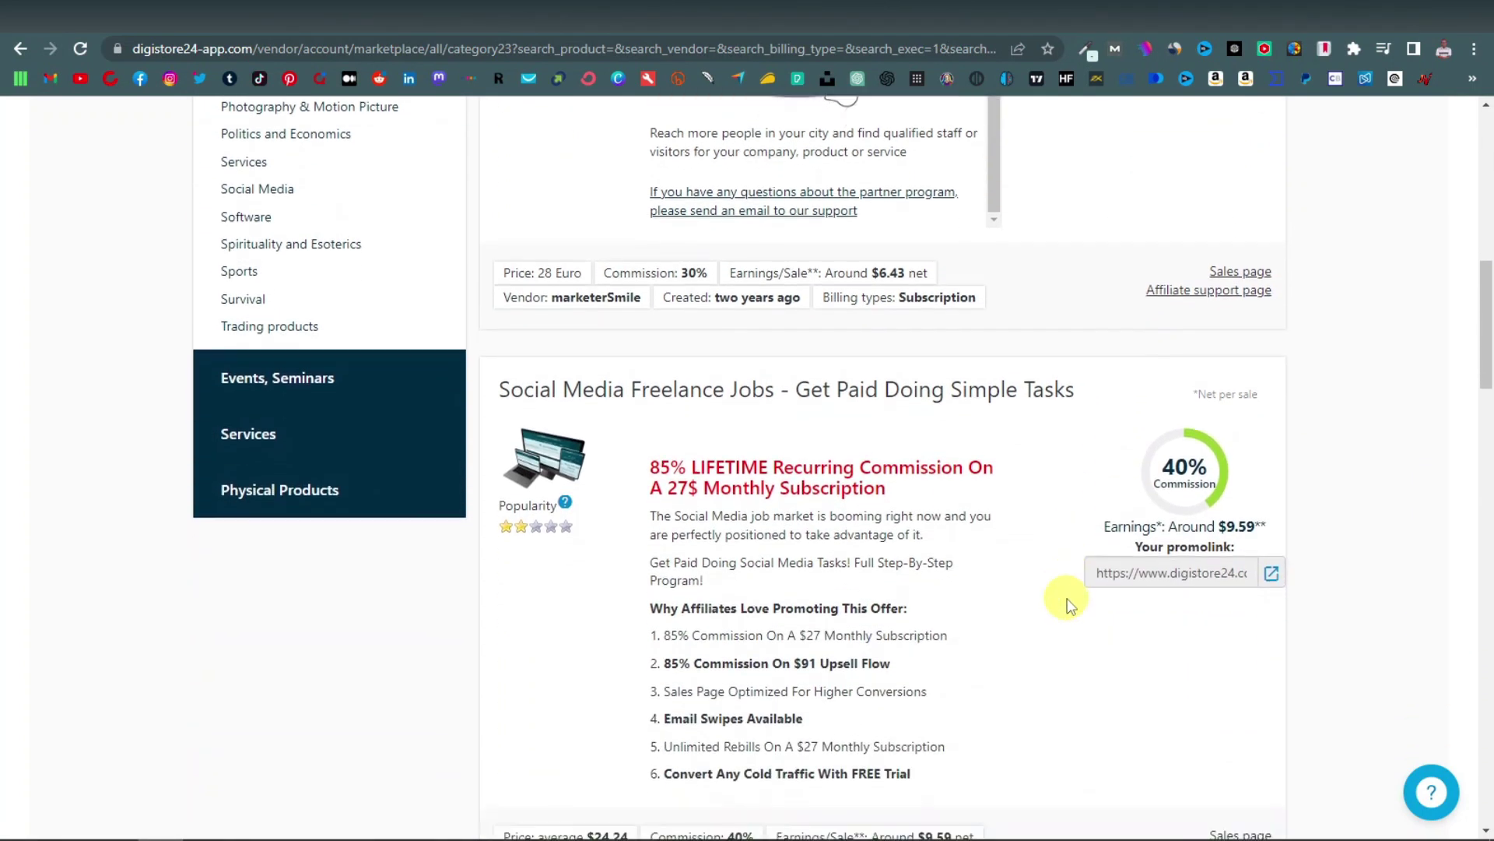
{"action": "scroll", "coordinate": [1060, 593], "scroll_direction": "down", "scroll_amount": 1}
{"action": "scroll", "coordinate": [621, 353], "scroll_direction": "down", "scroll_amount": 3}
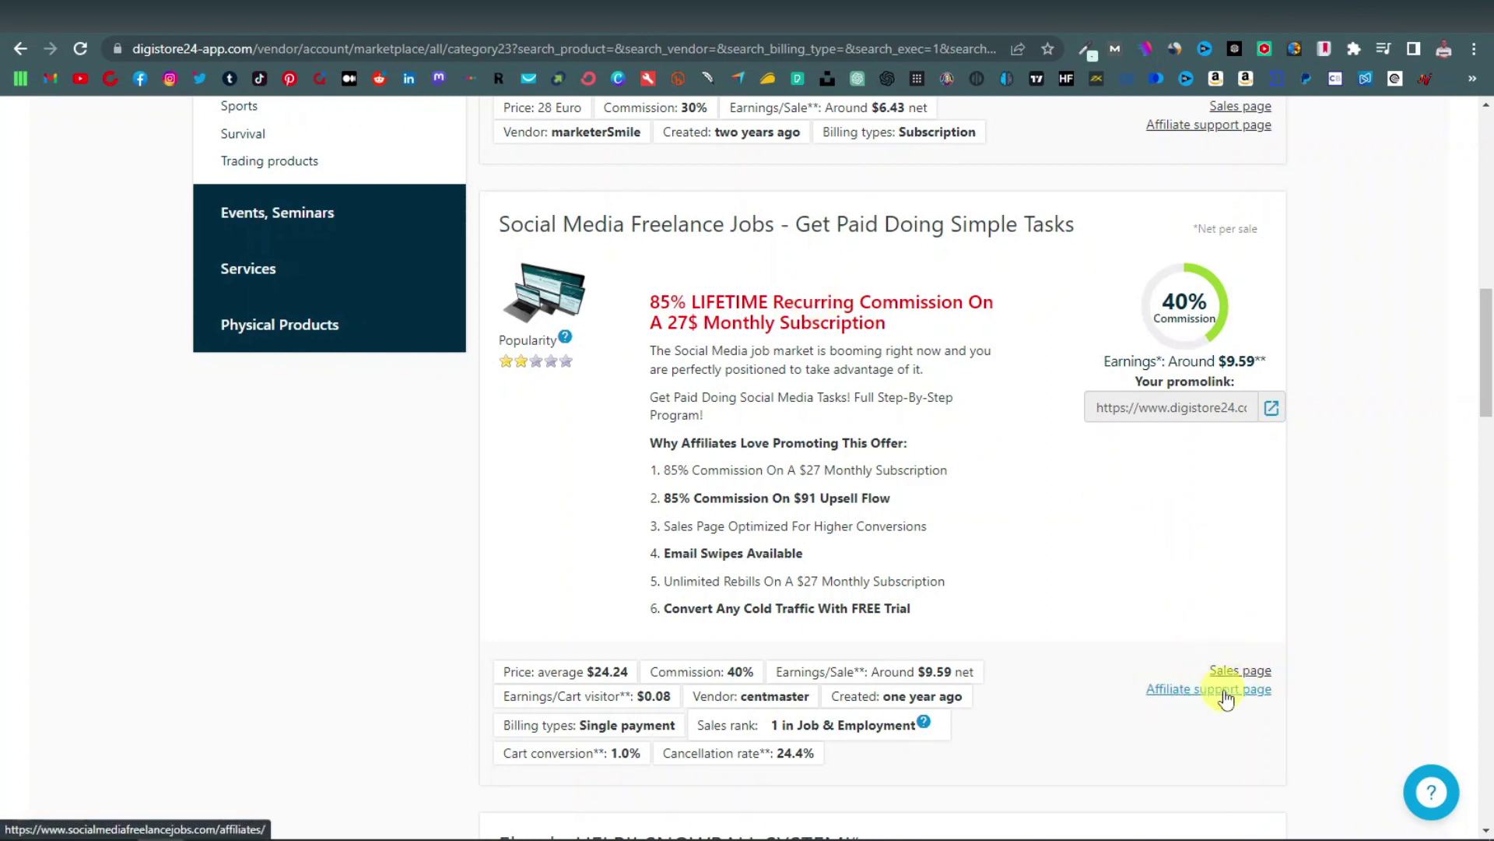
{"action": "scroll", "coordinate": [1226, 698], "scroll_direction": "down", "scroll_amount": 5}
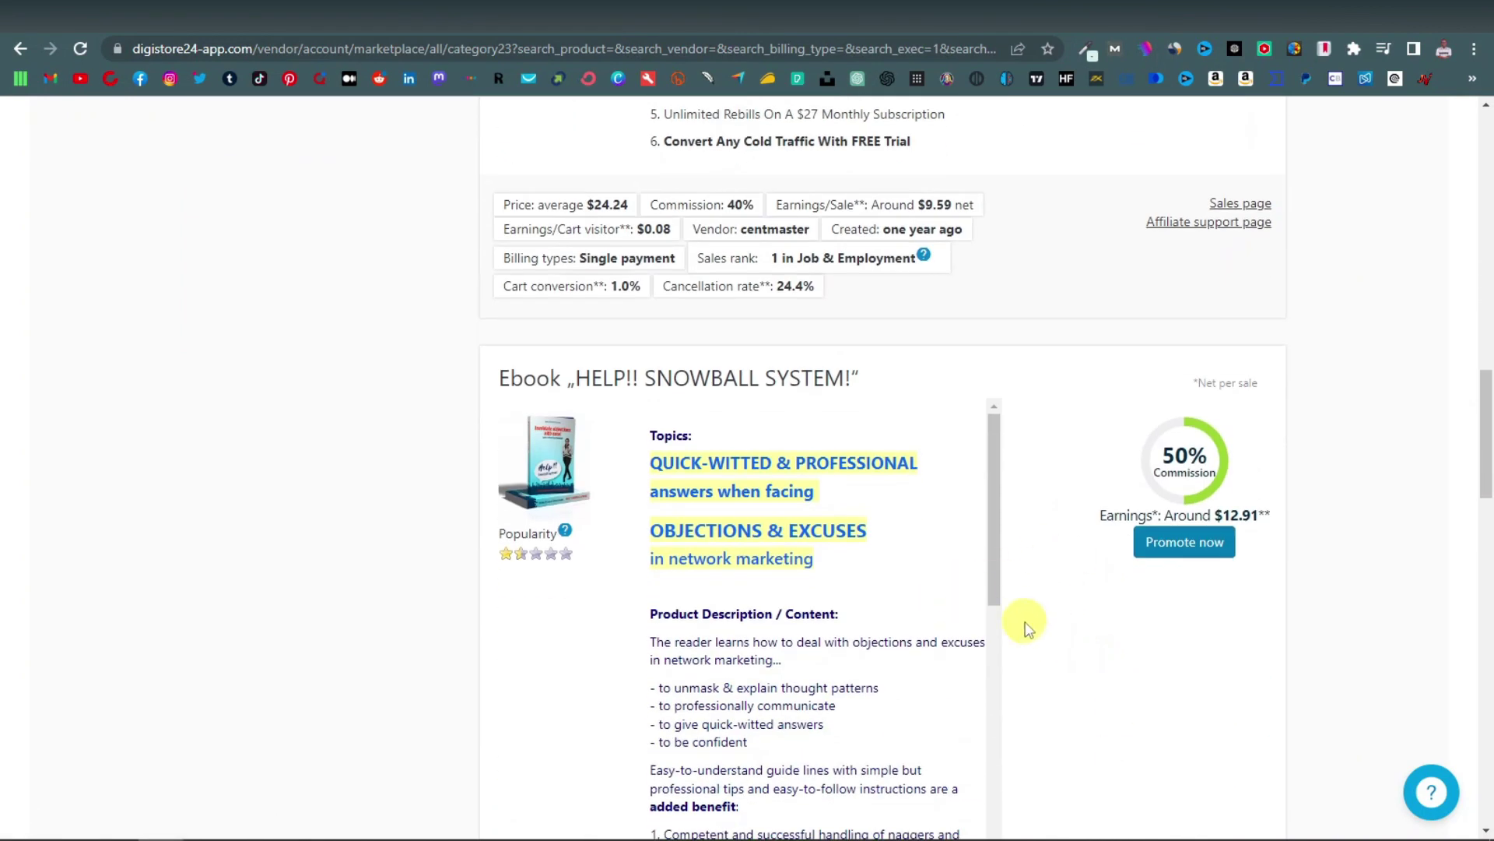
{"action": "scroll", "coordinate": [1025, 627], "scroll_direction": "up", "scroll_amount": 5}
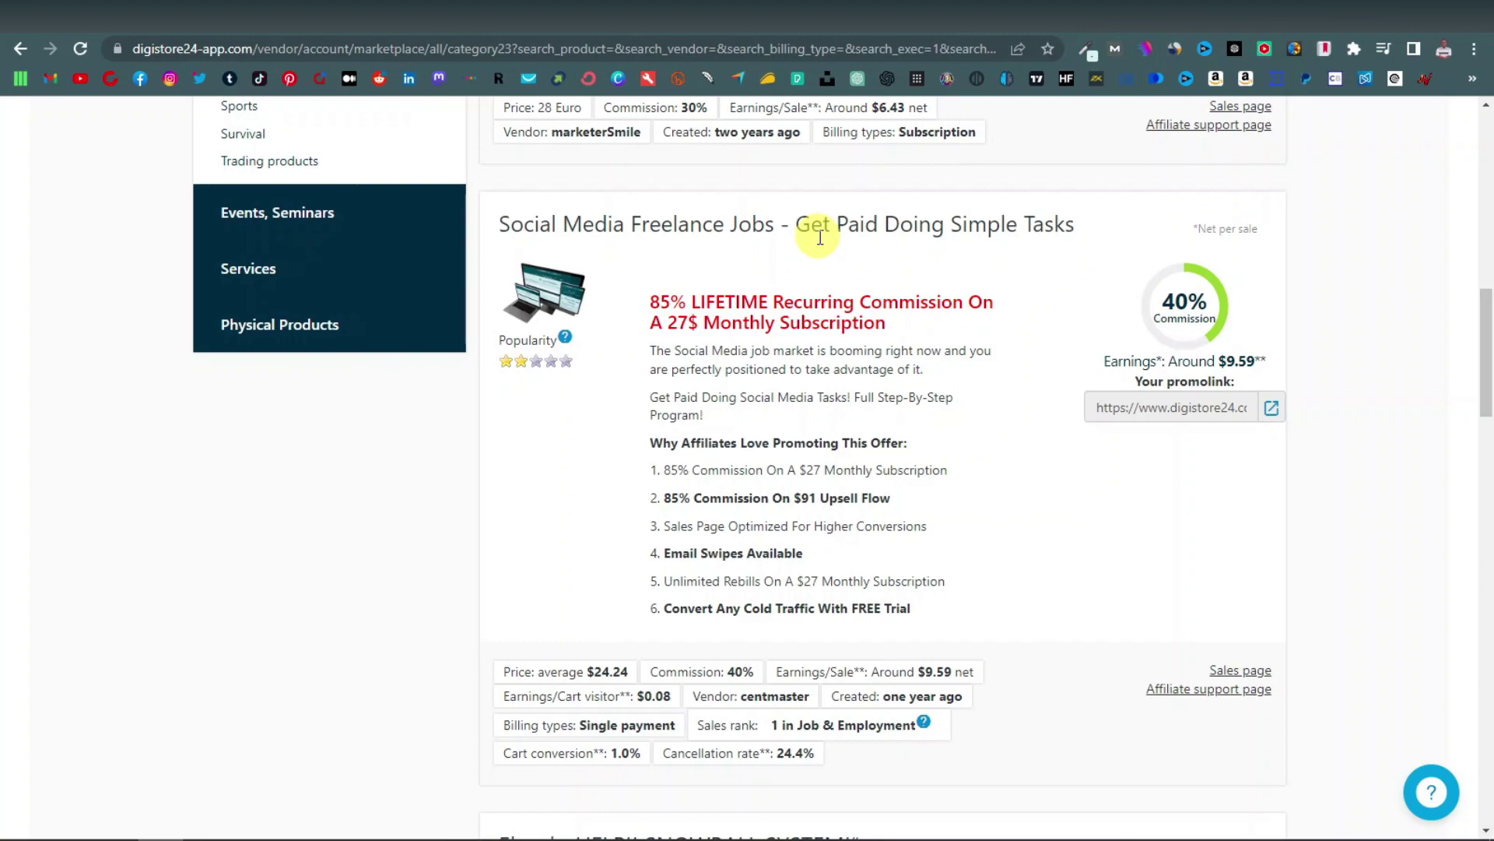
{"action": "left_click", "coordinate": [825, 17]}
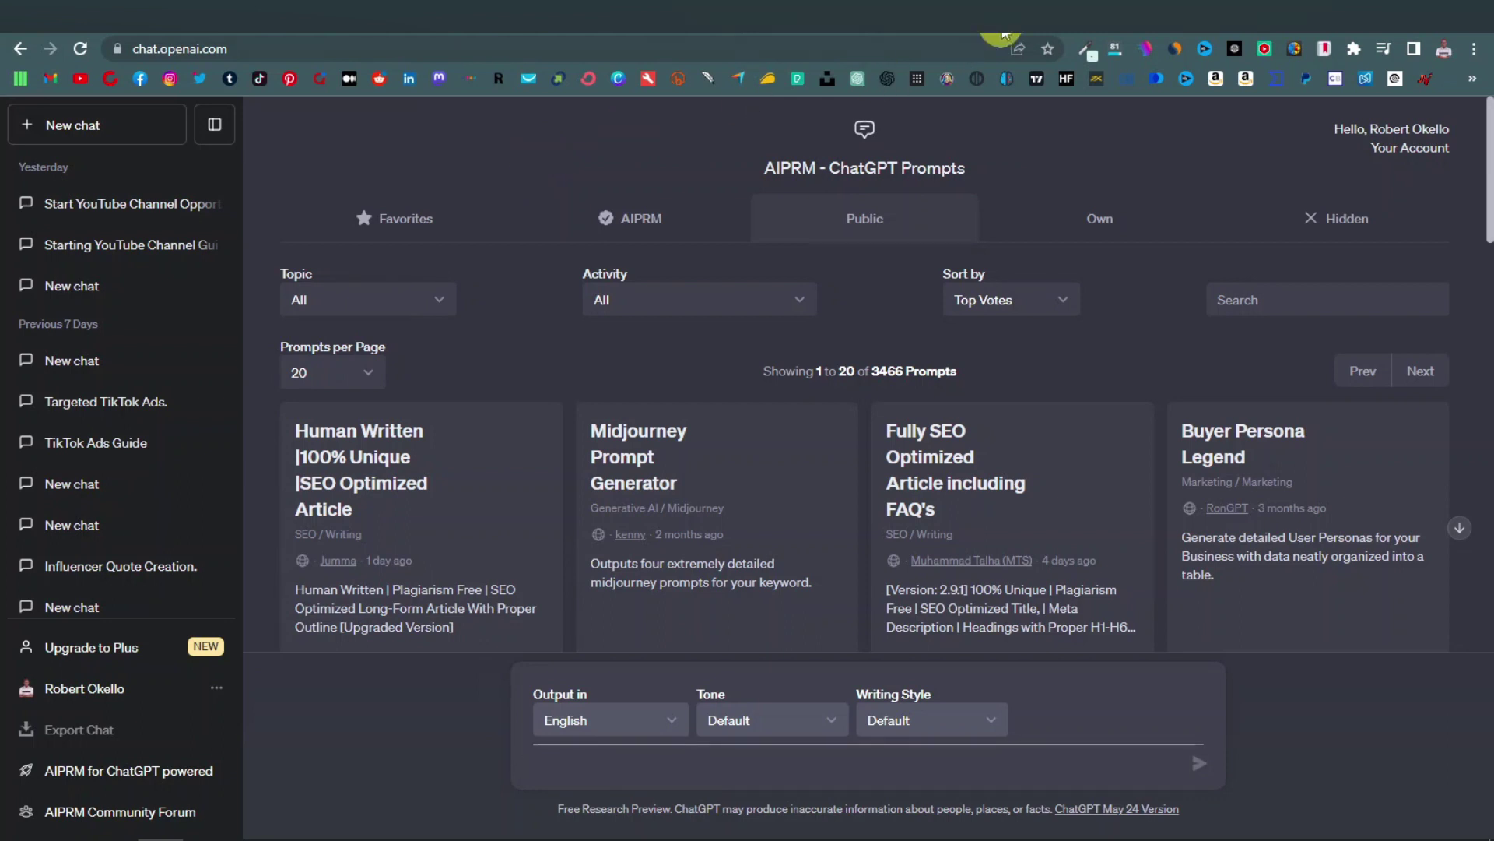
{"action": "left_click", "coordinate": [857, 17]}
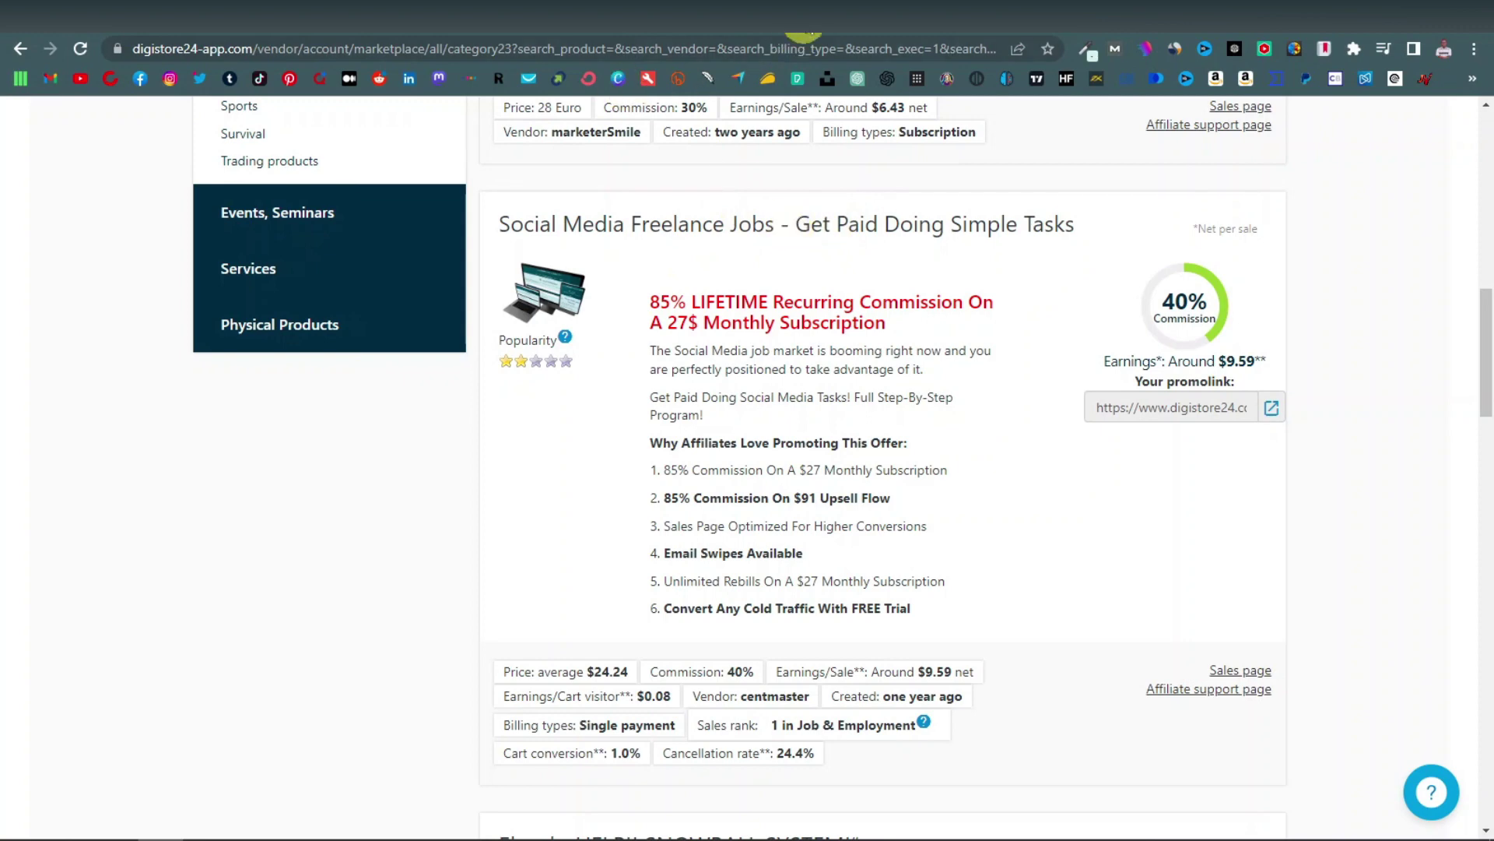
{"action": "left_click", "coordinate": [802, 36]}
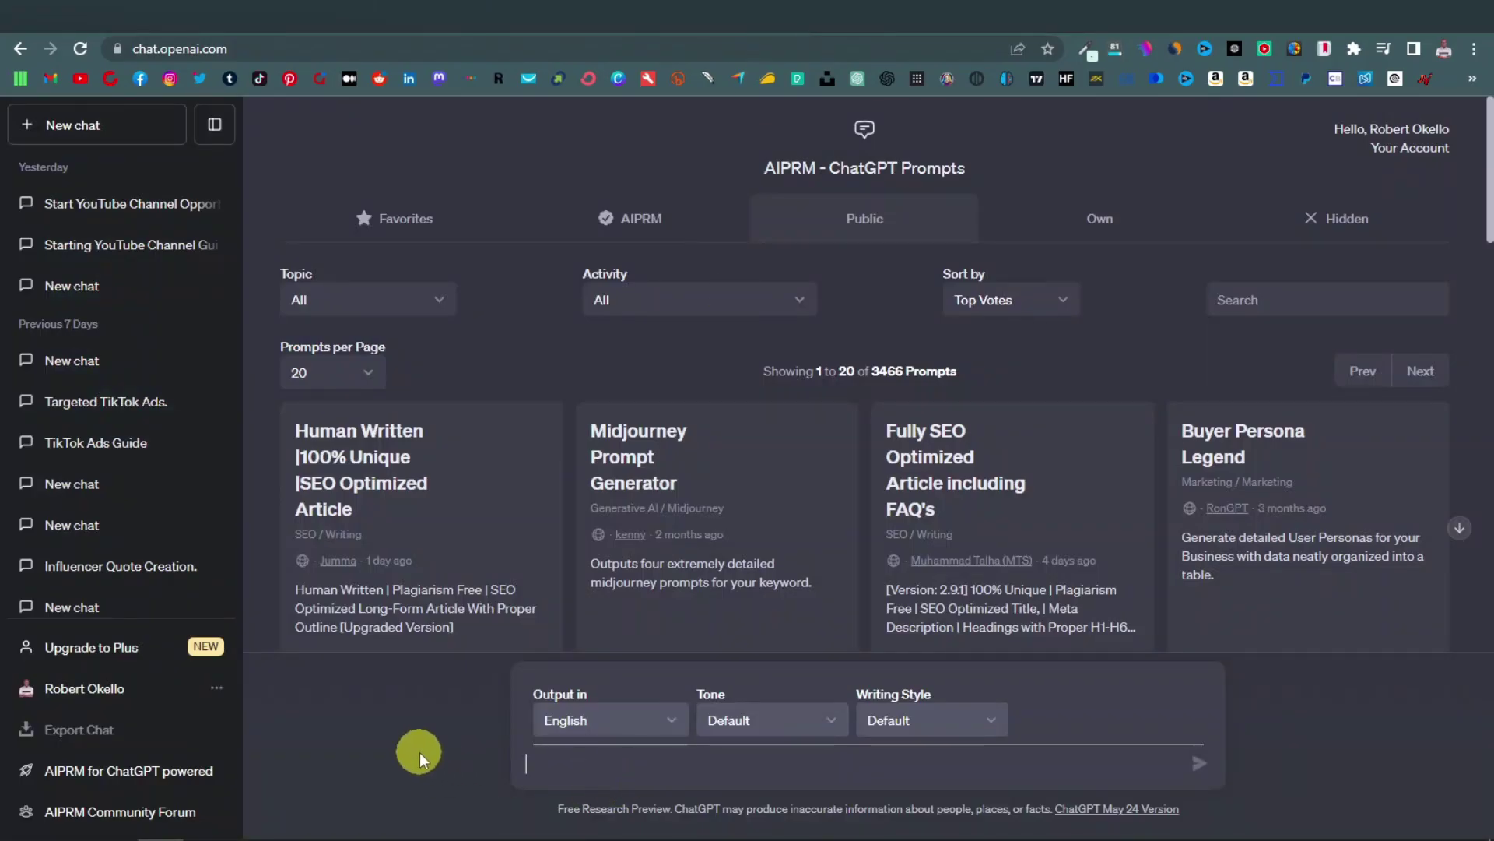
Ask ChatGPT 'Give me 10 ways to make money online in bullet points'
{"action": "type", "text": "Give m"}
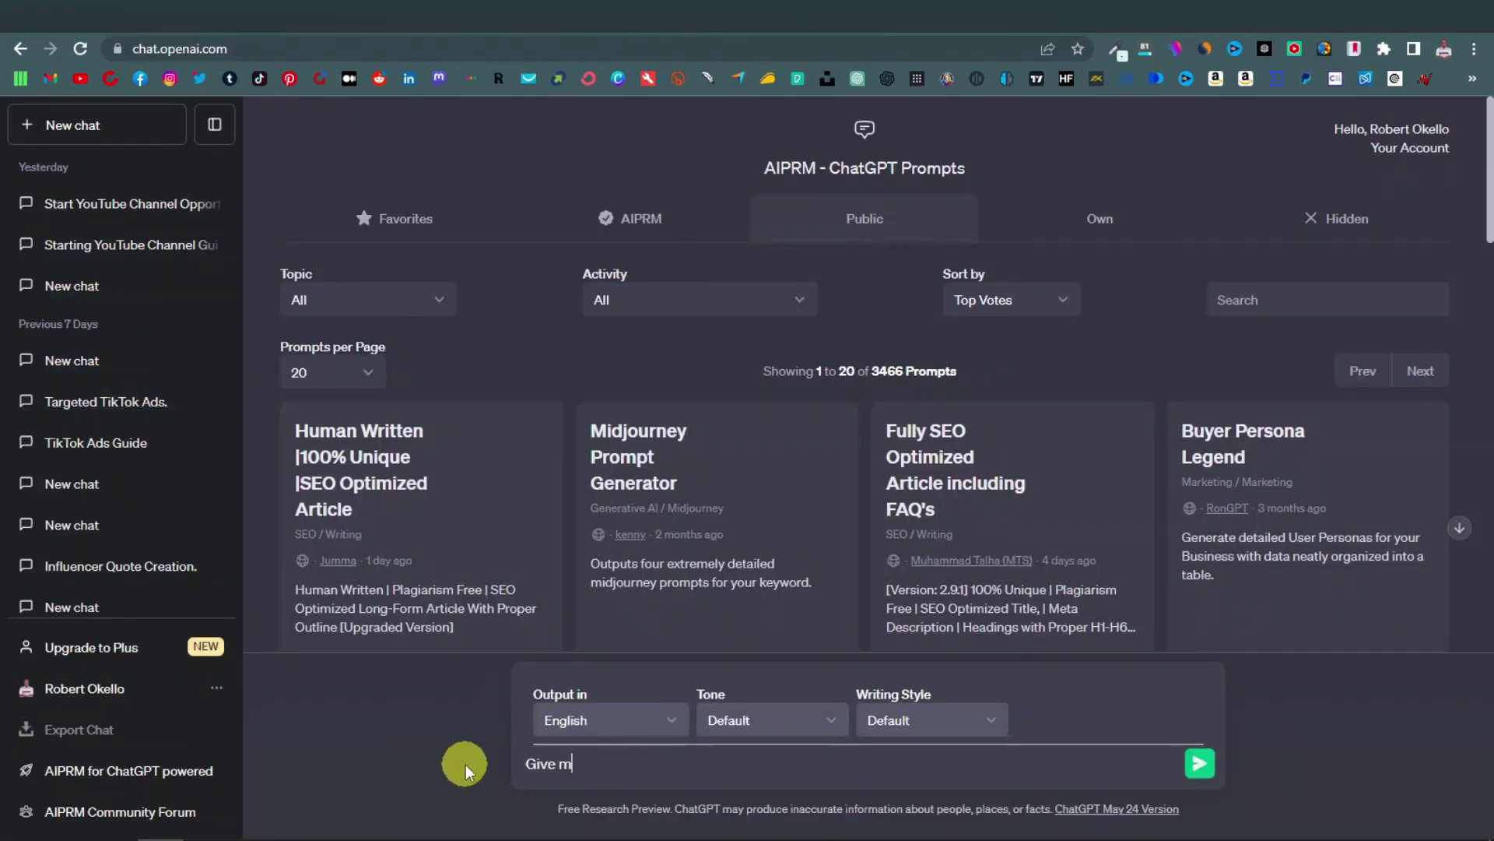
{"action": "type", "text": "e 10 ways to make money online in bullet points"}
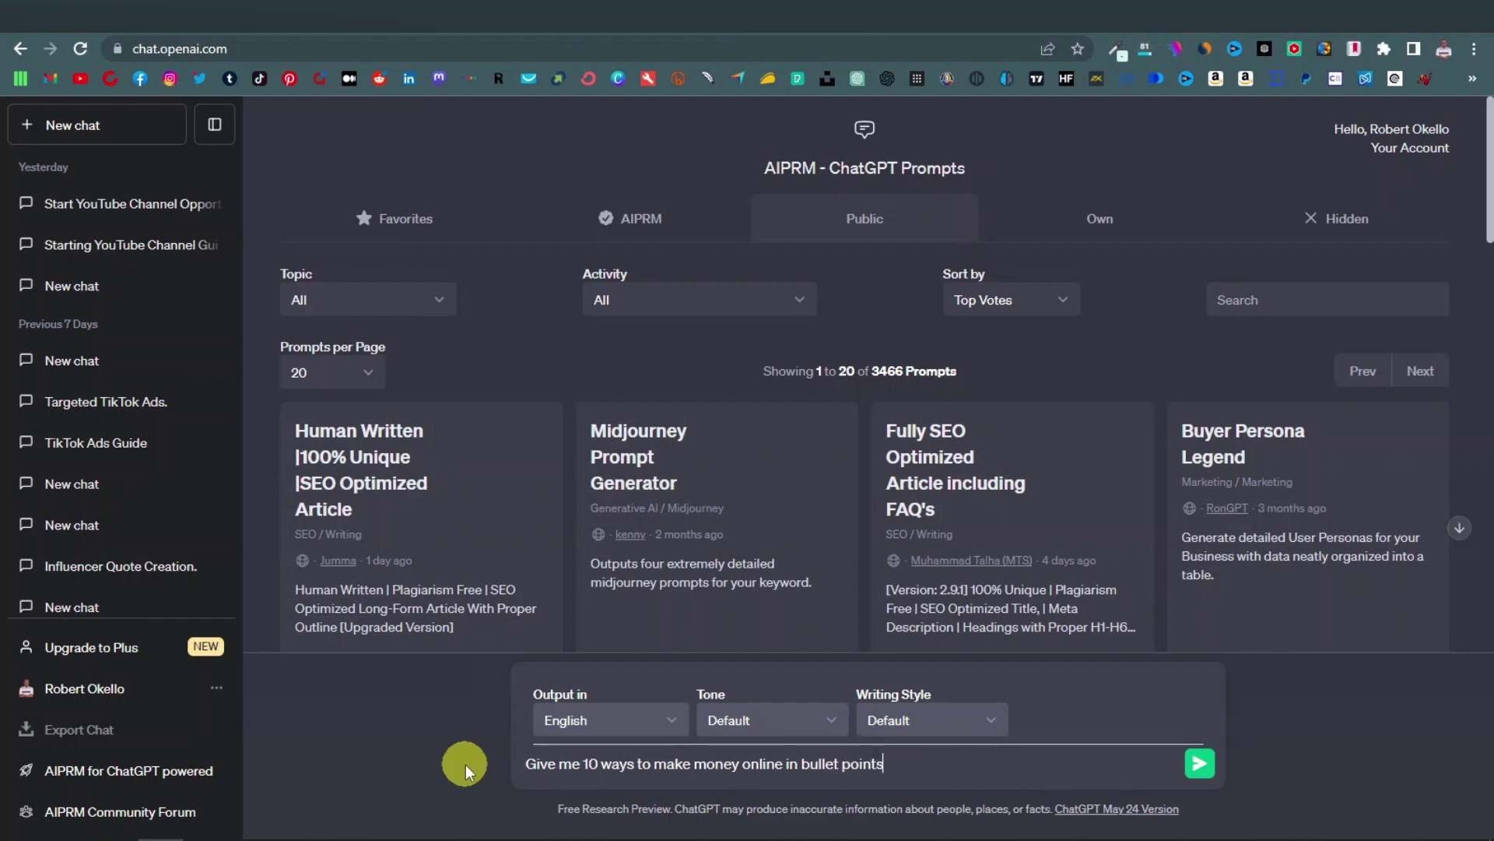
{"action": "key", "text": "Return"}
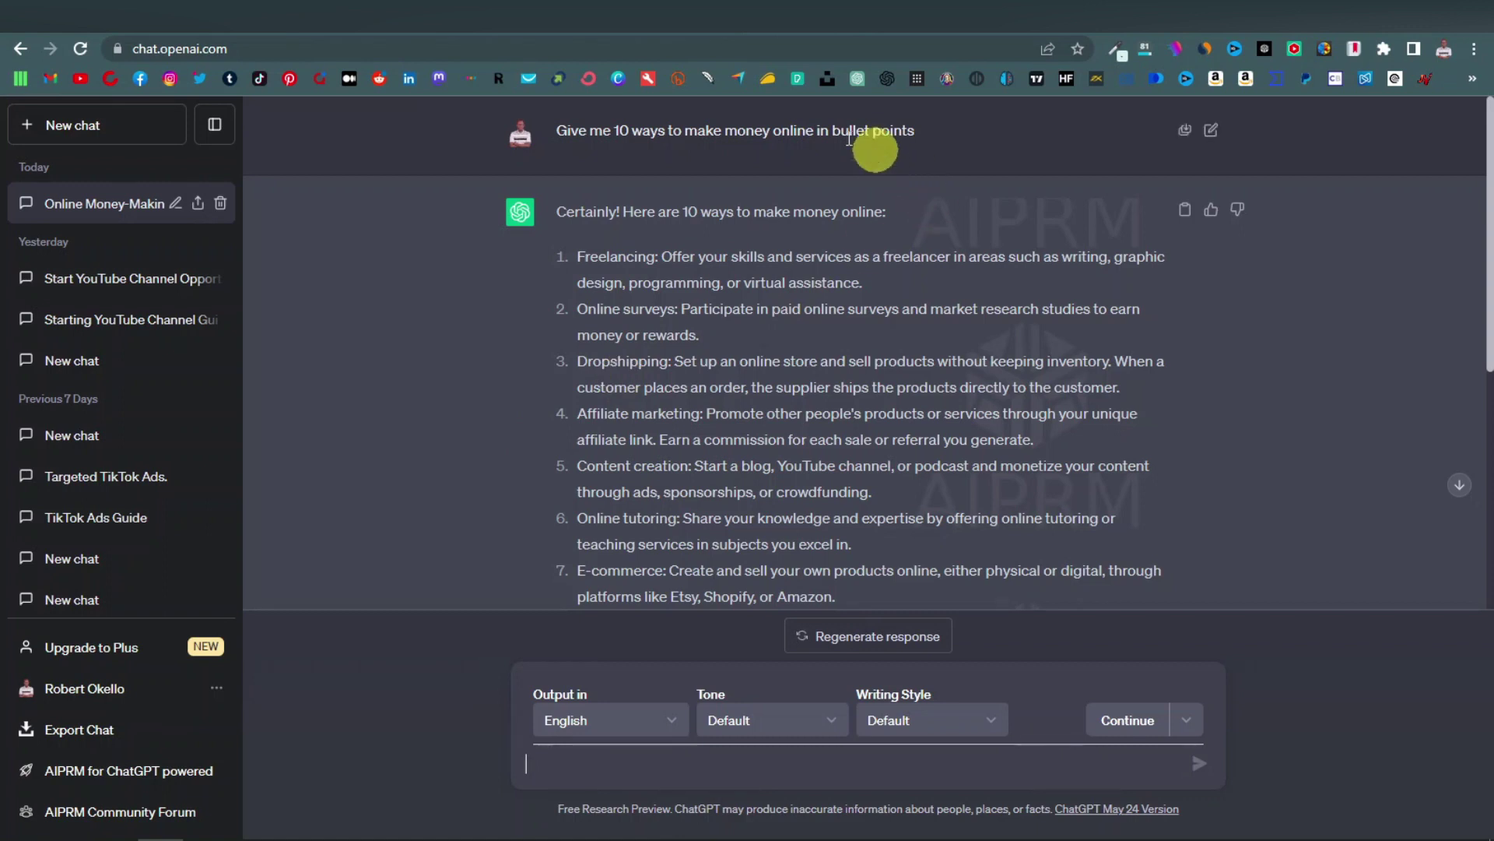
Highlight 'bullet points' in the prompt and read through the ten money-making ideas
{"action": "left_click_drag", "start_coordinate": [830, 131], "coordinate": [977, 127]}
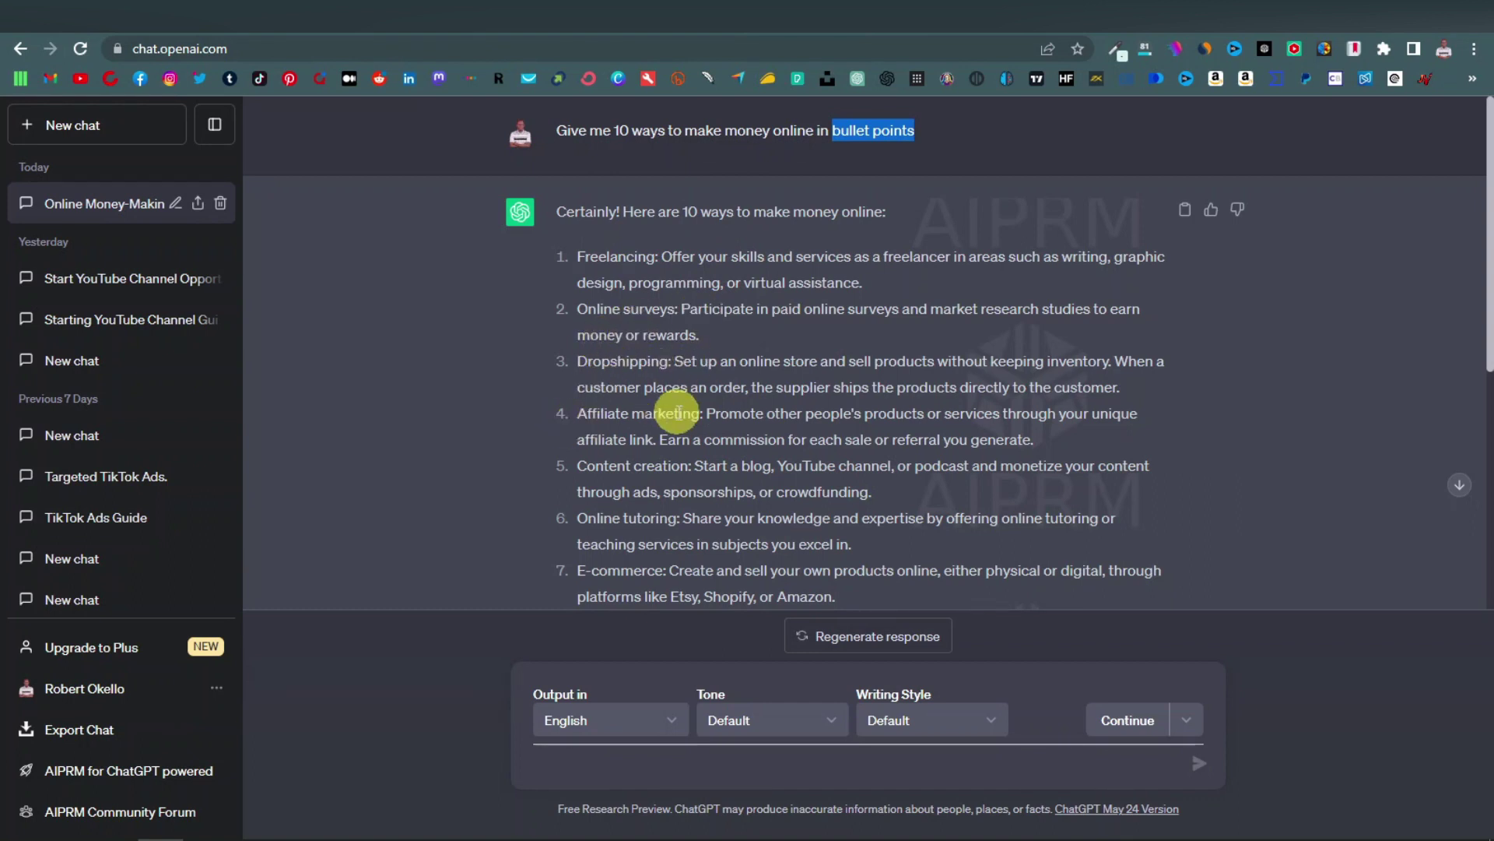
{"action": "scroll", "coordinate": [677, 475], "scroll_direction": "down", "scroll_amount": 3}
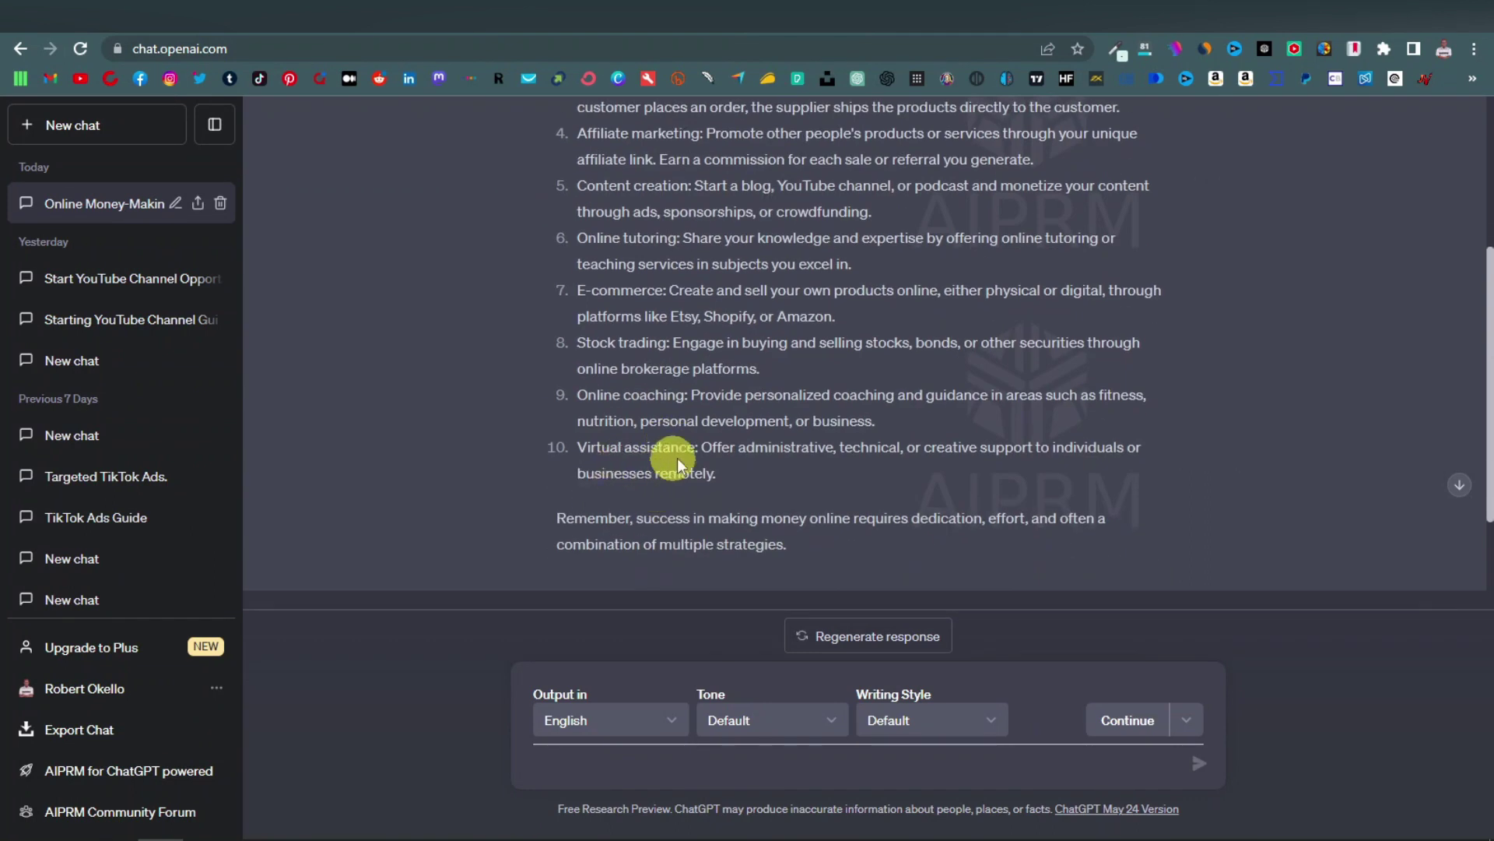
{"action": "scroll", "coordinate": [669, 463], "scroll_direction": "up", "scroll_amount": 3}
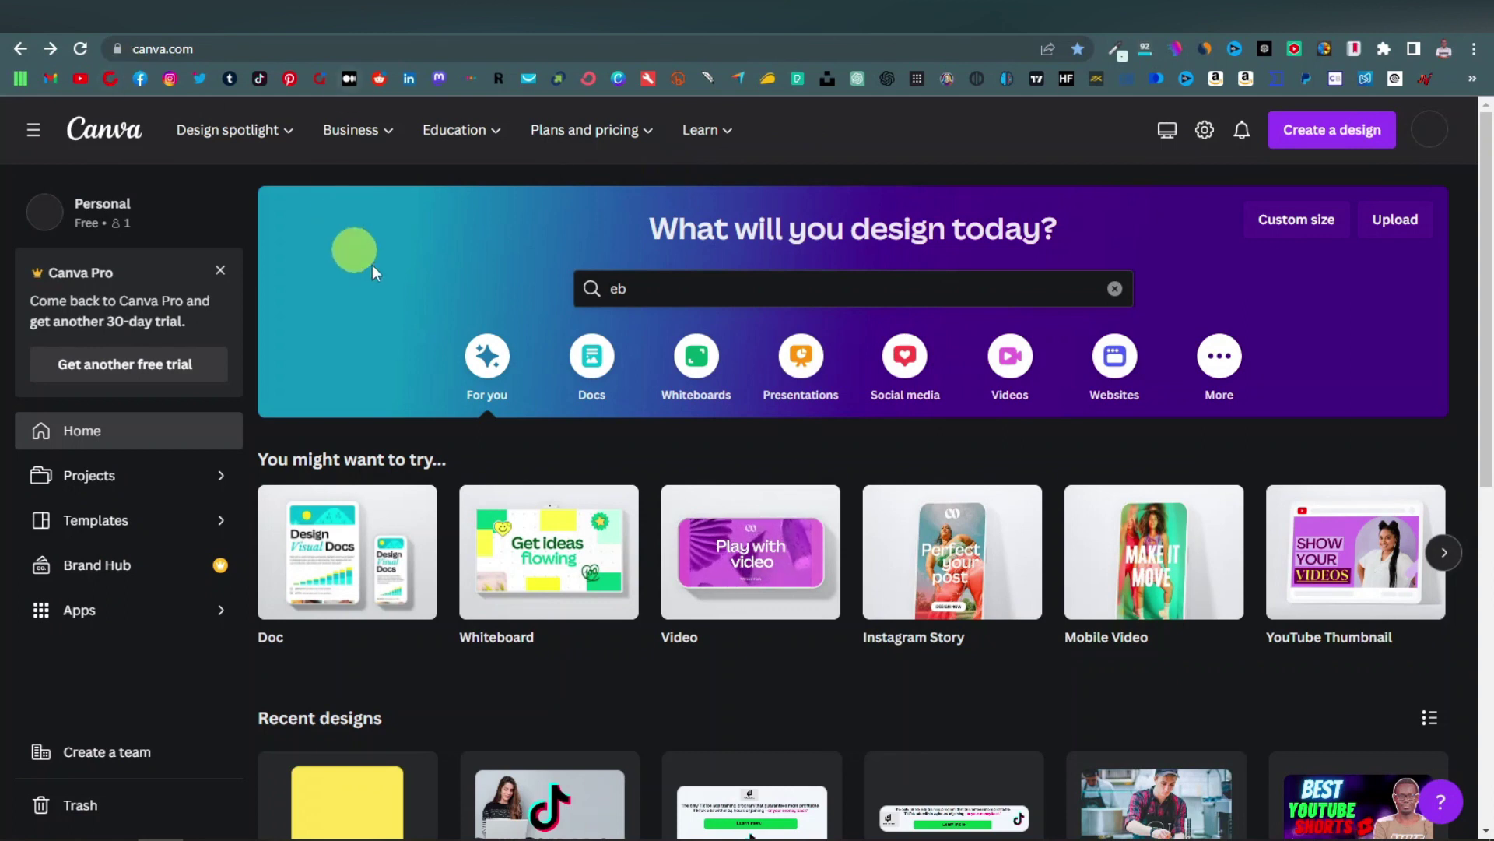
Search Canva for 'ebook template' using the search suggestions
{"action": "left_click", "coordinate": [660, 287]}
{"action": "key", "text": "ctrl+a"}
{"action": "key", "text": "BackSpace"}
{"action": "left_click", "coordinate": [660, 286]}
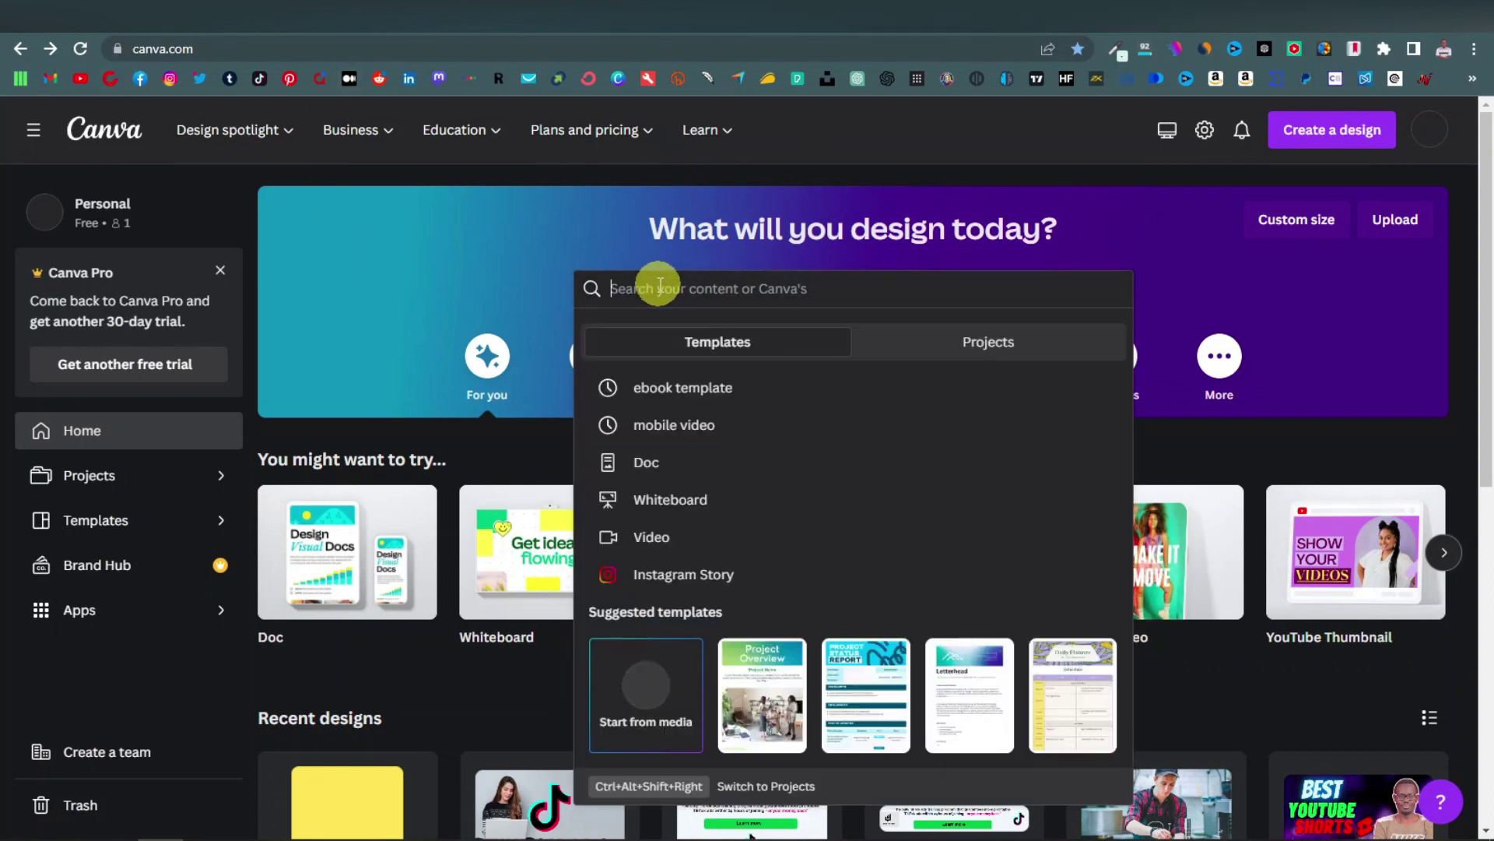
{"action": "type", "text": "ebook"}
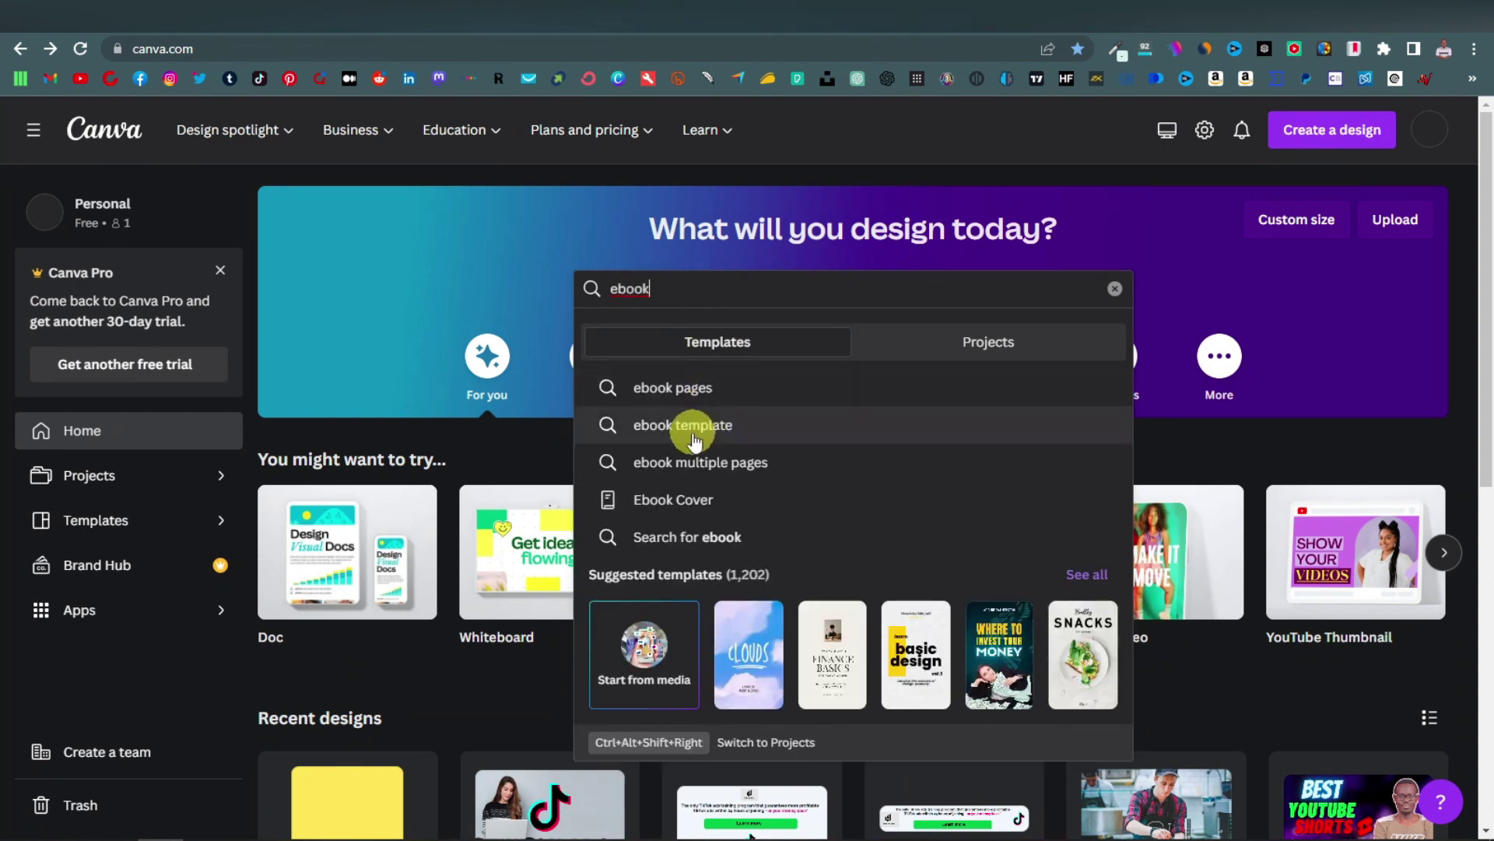
{"action": "left_click", "coordinate": [694, 426]}
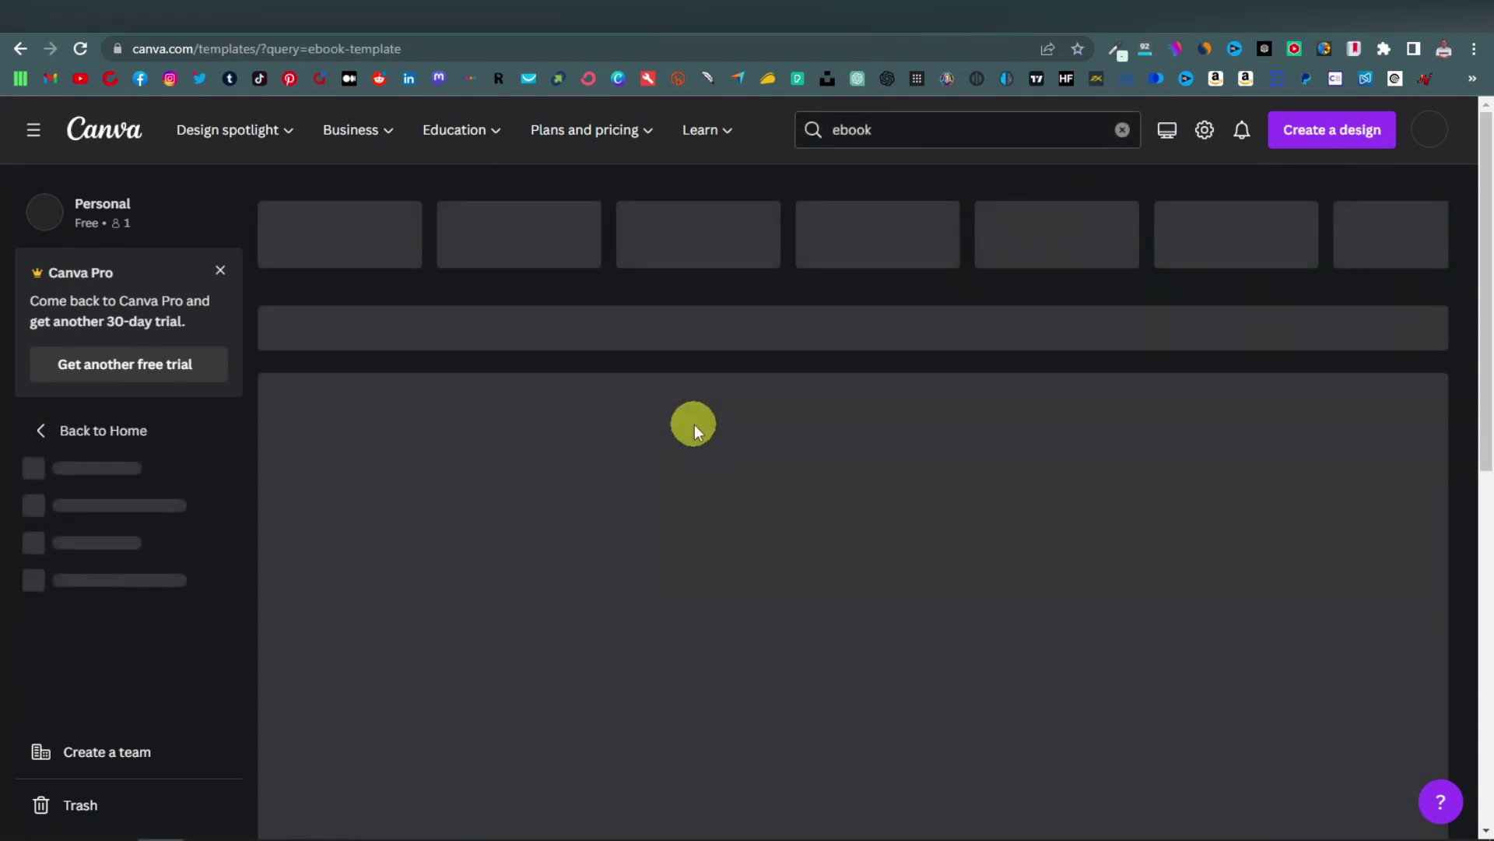
{"action": "scroll", "coordinate": [677, 425], "scroll_direction": "down", "scroll_amount": 2}
{"action": "scroll", "coordinate": [663, 428], "scroll_direction": "down", "scroll_amount": 1}
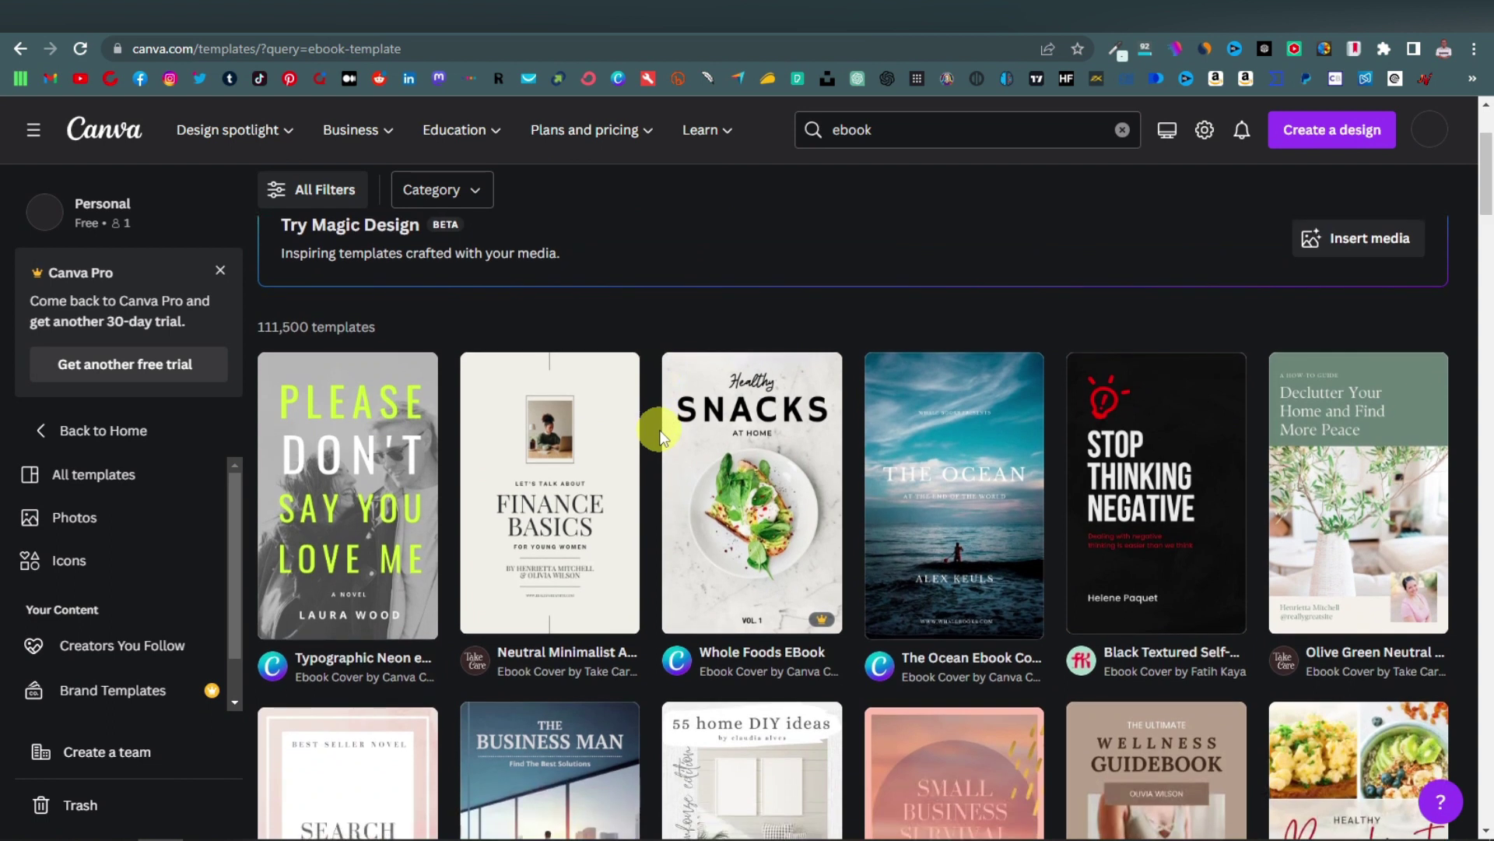
{"action": "scroll", "coordinate": [660, 435], "scroll_direction": "down", "scroll_amount": 1}
{"action": "scroll", "coordinate": [660, 432], "scroll_direction": "down", "scroll_amount": 1}
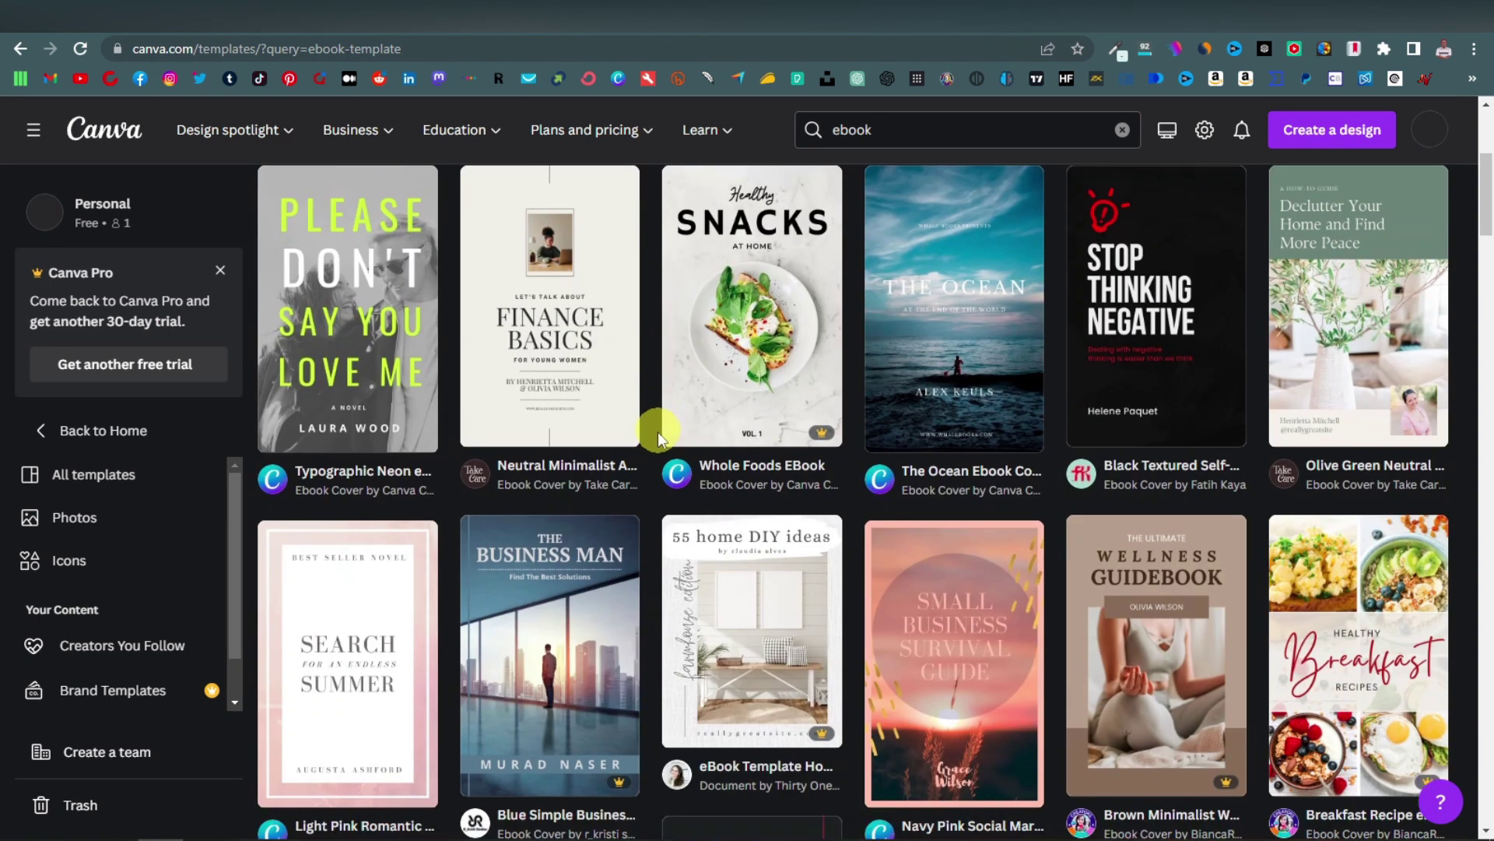
{"action": "scroll", "coordinate": [657, 434], "scroll_direction": "down", "scroll_amount": 2}
{"action": "scroll", "coordinate": [657, 438], "scroll_direction": "down", "scroll_amount": 5}
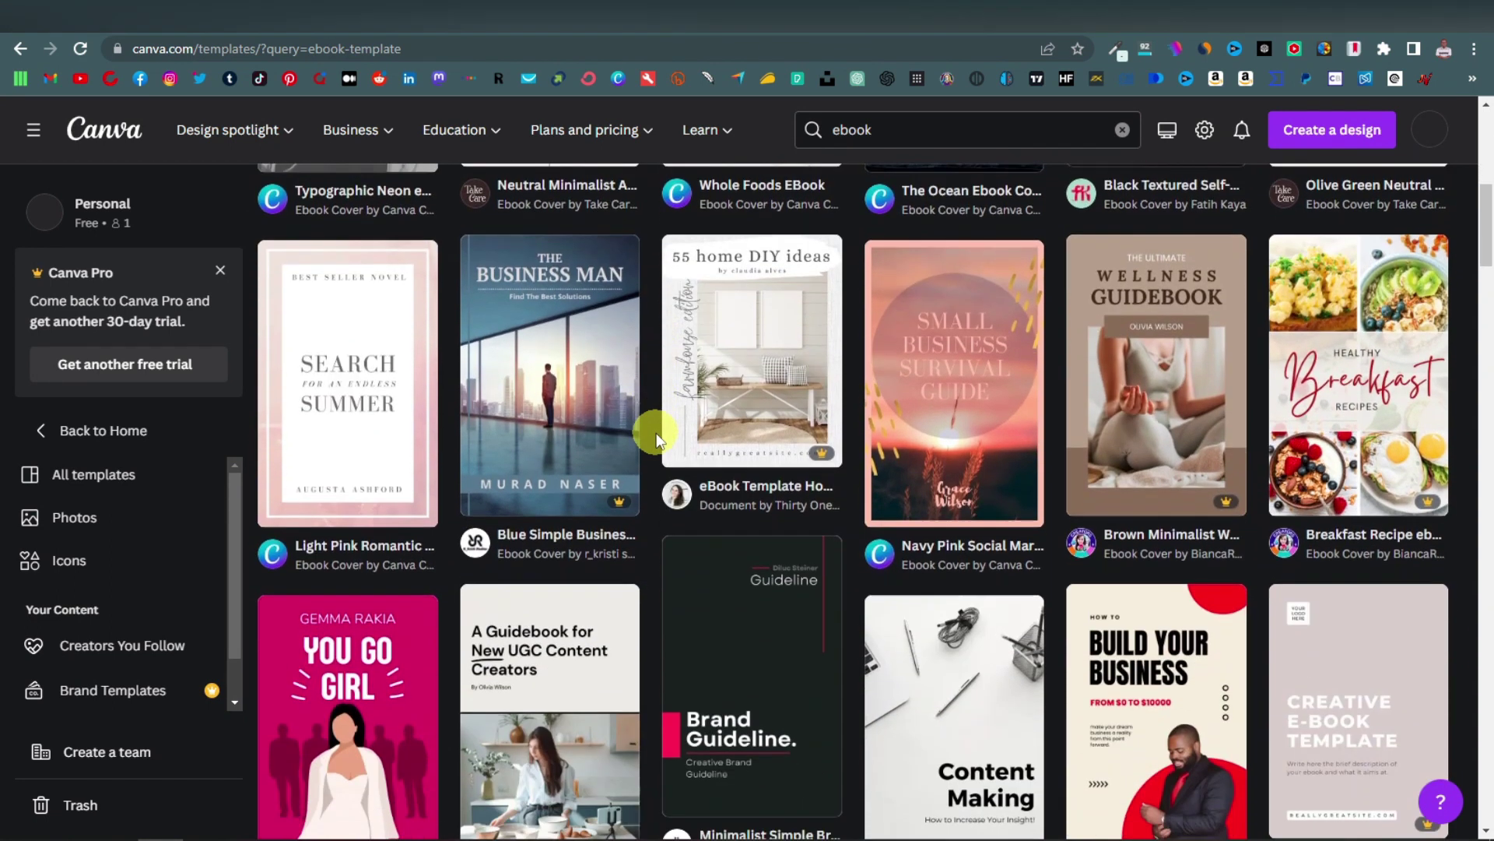
{"action": "scroll", "coordinate": [656, 433], "scroll_direction": "down", "scroll_amount": 5}
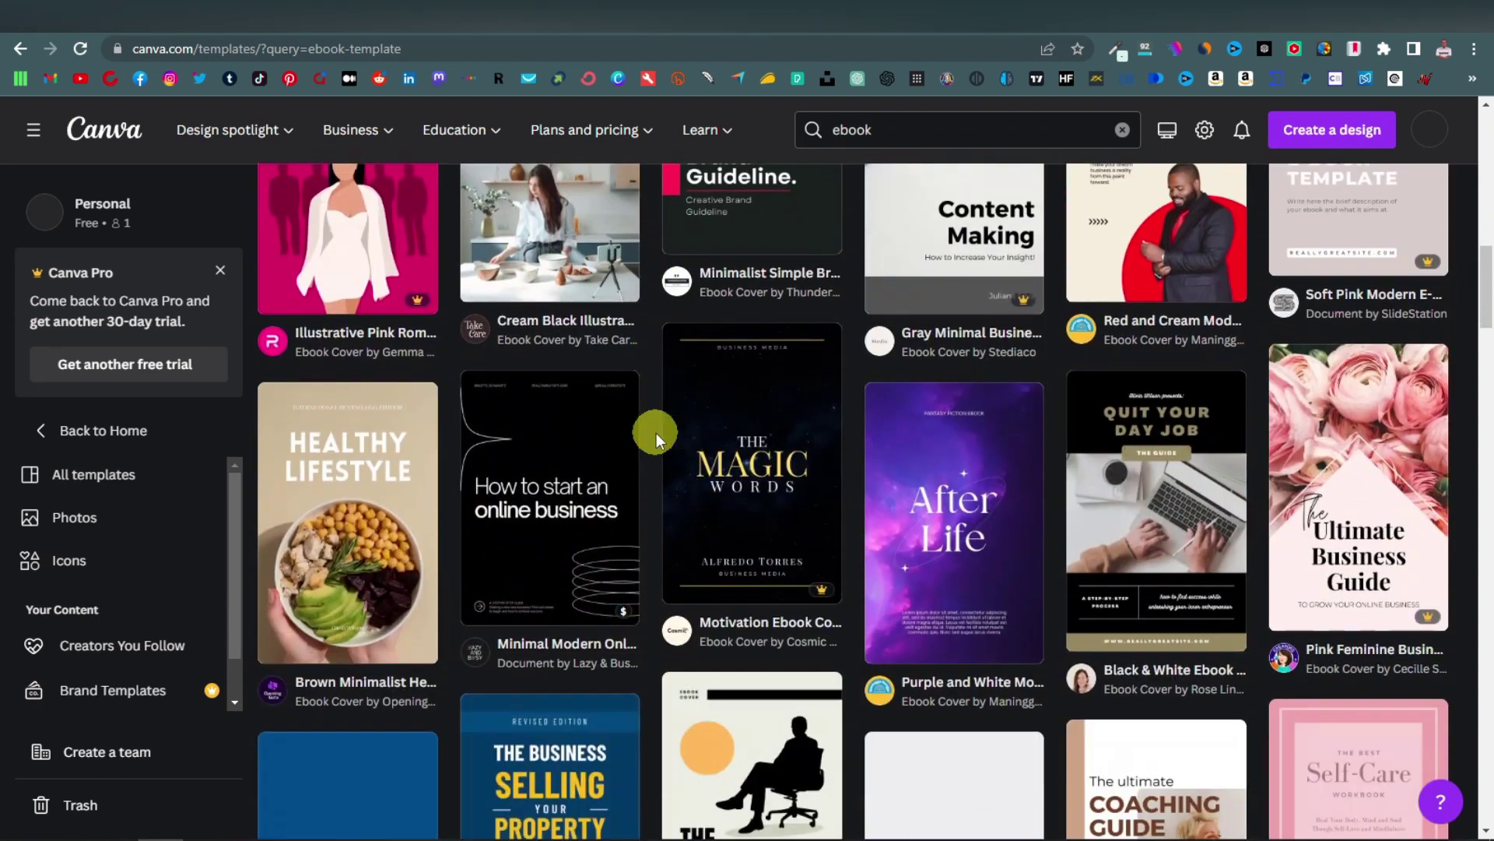
{"action": "scroll", "coordinate": [657, 433], "scroll_direction": "down", "scroll_amount": 4}
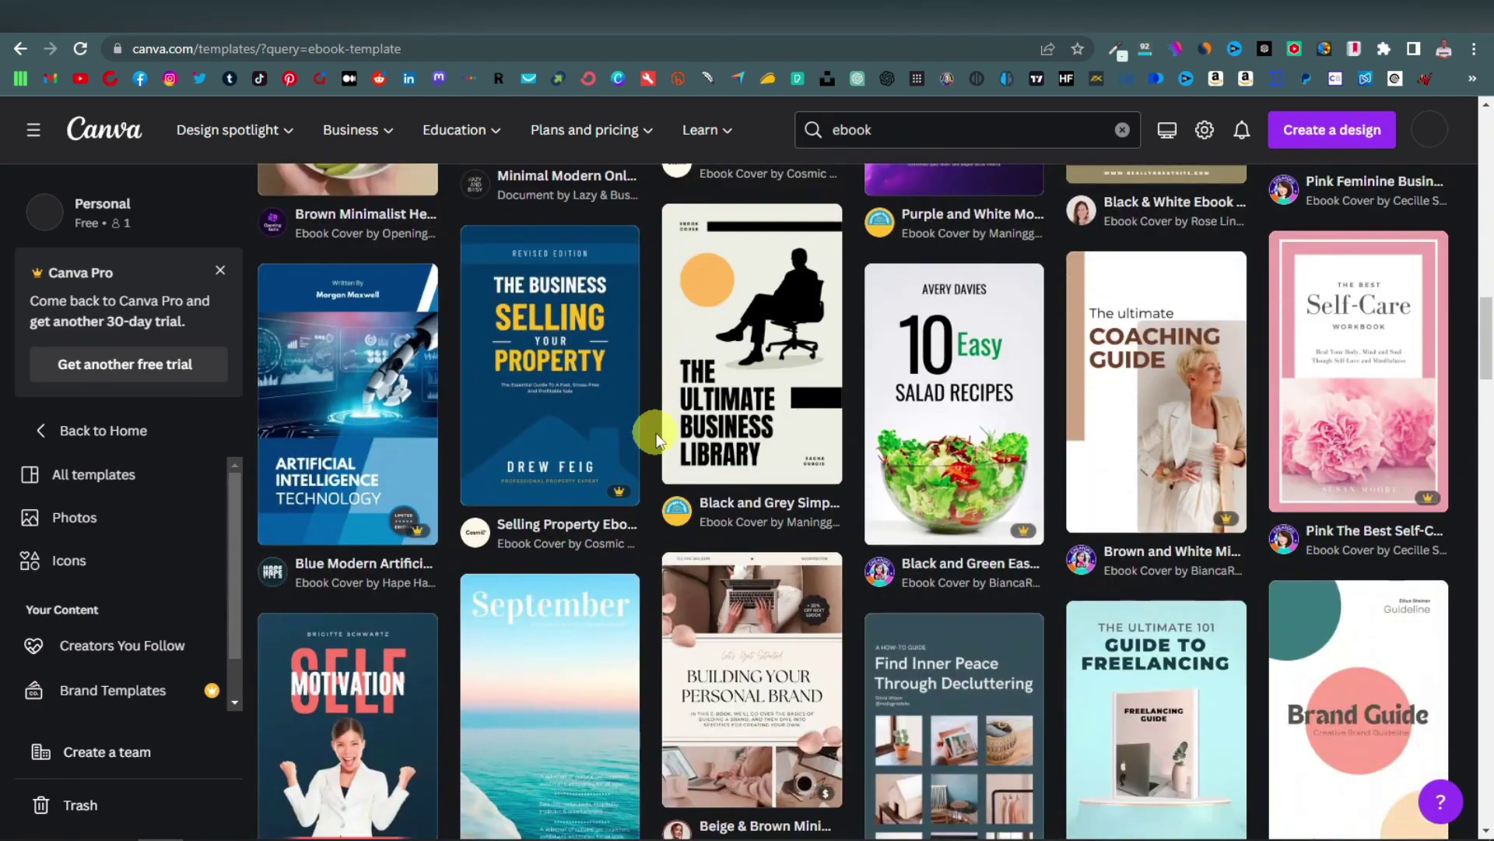
{"action": "scroll", "coordinate": [656, 433], "scroll_direction": "up", "scroll_amount": 20}
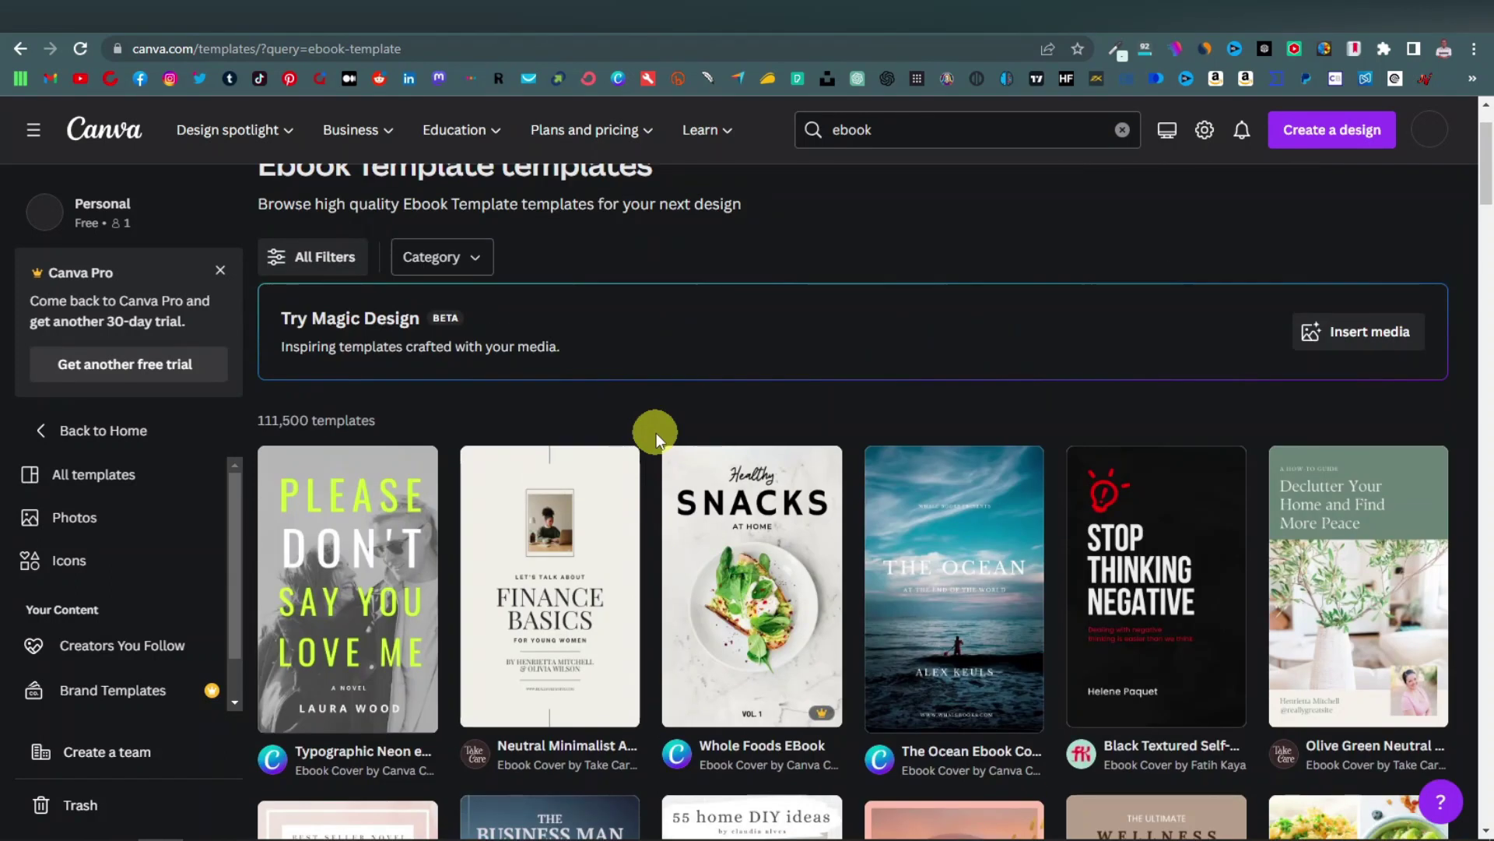
{"action": "scroll", "coordinate": [656, 433], "scroll_direction": "down", "scroll_amount": 3}
{"action": "mouse_move", "coordinate": [822, 436]}
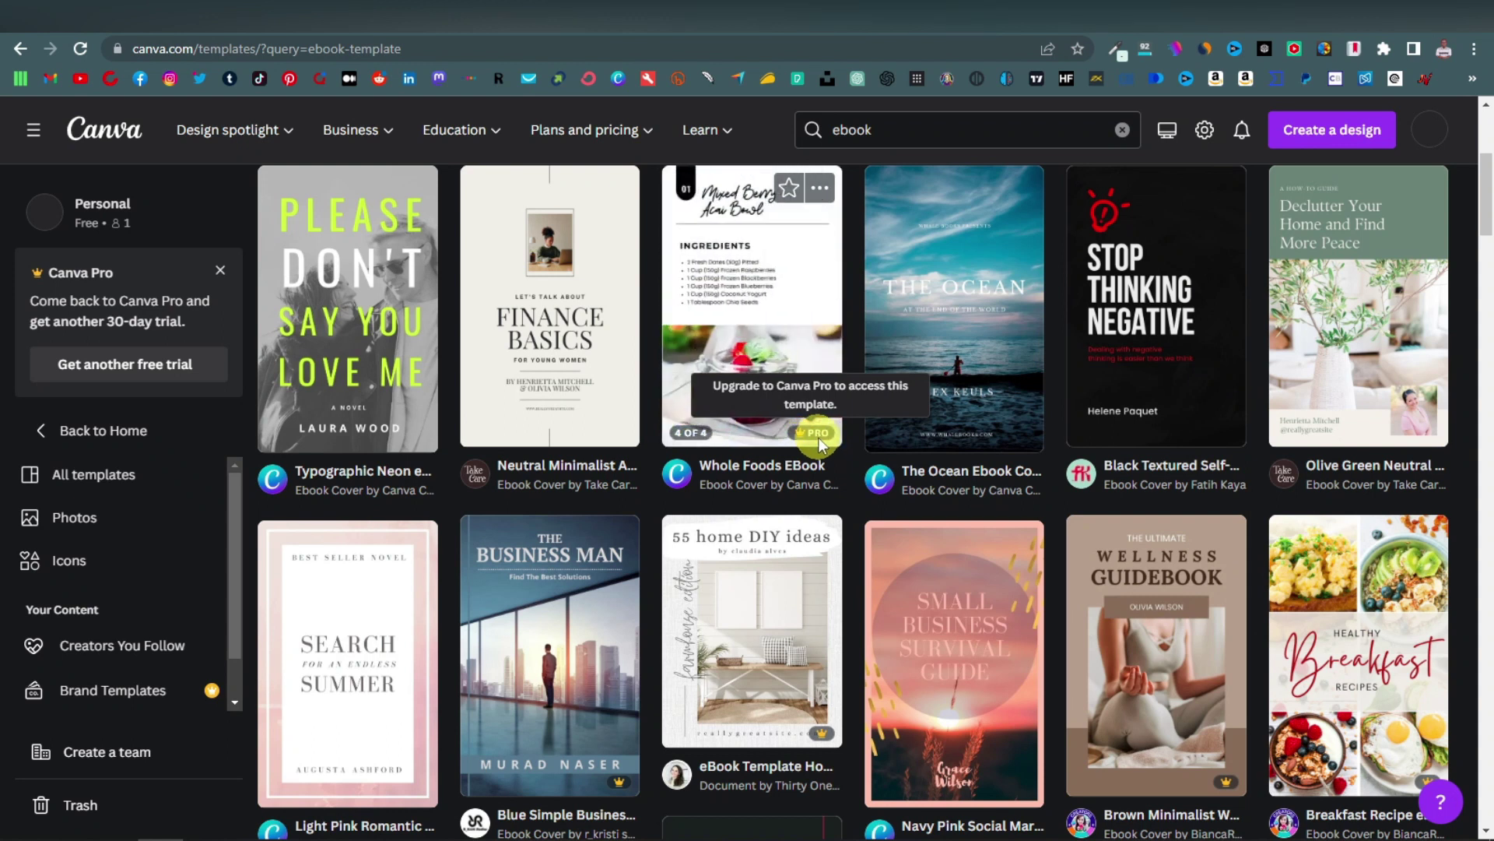
{"action": "scroll", "coordinate": [674, 543], "scroll_direction": "down", "scroll_amount": 2}
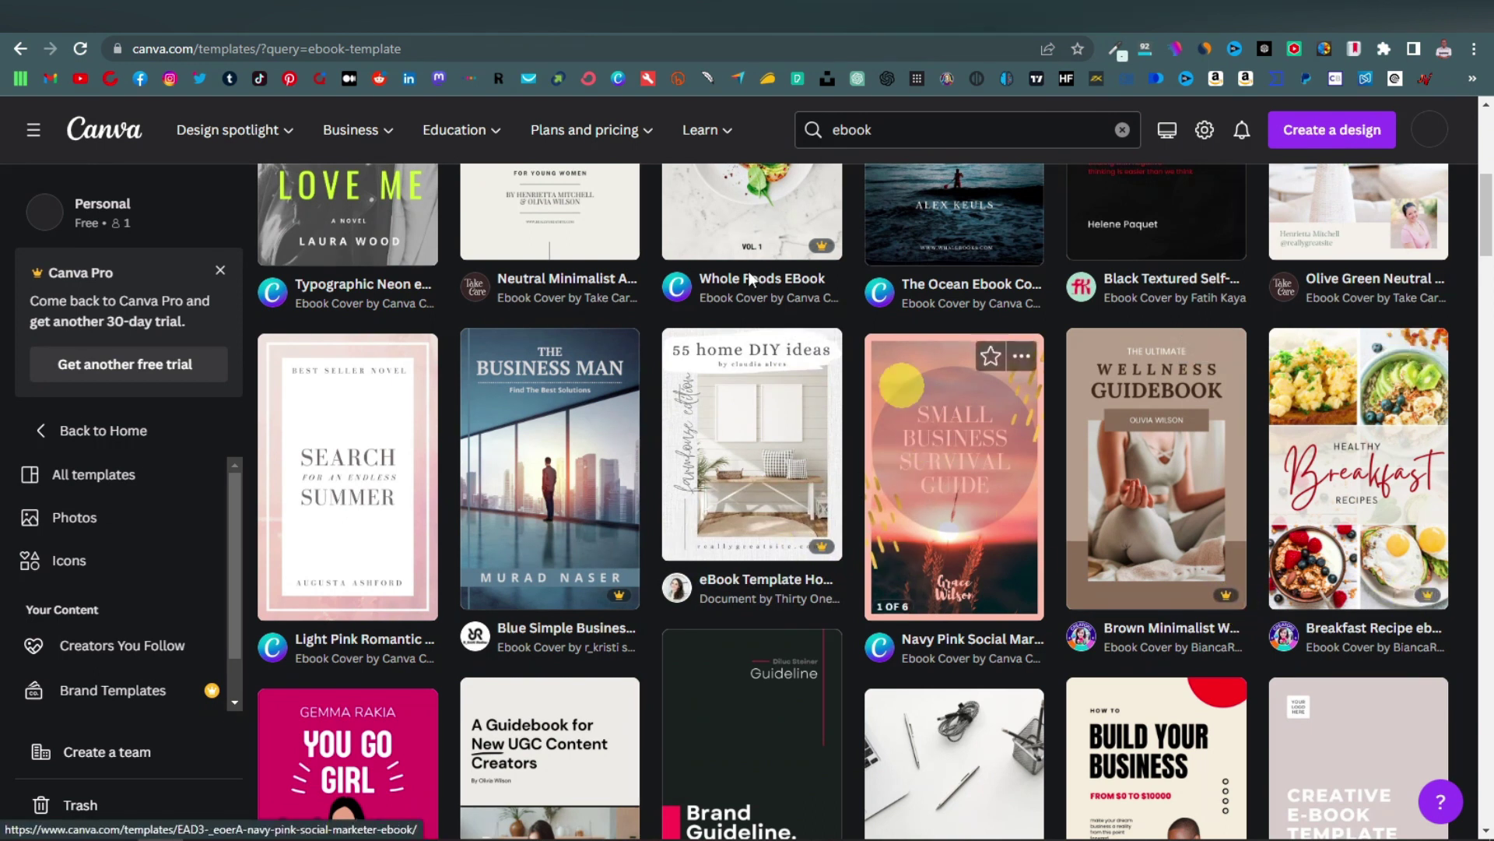
{"action": "scroll", "coordinate": [620, 506], "scroll_direction": "up", "scroll_amount": 3}
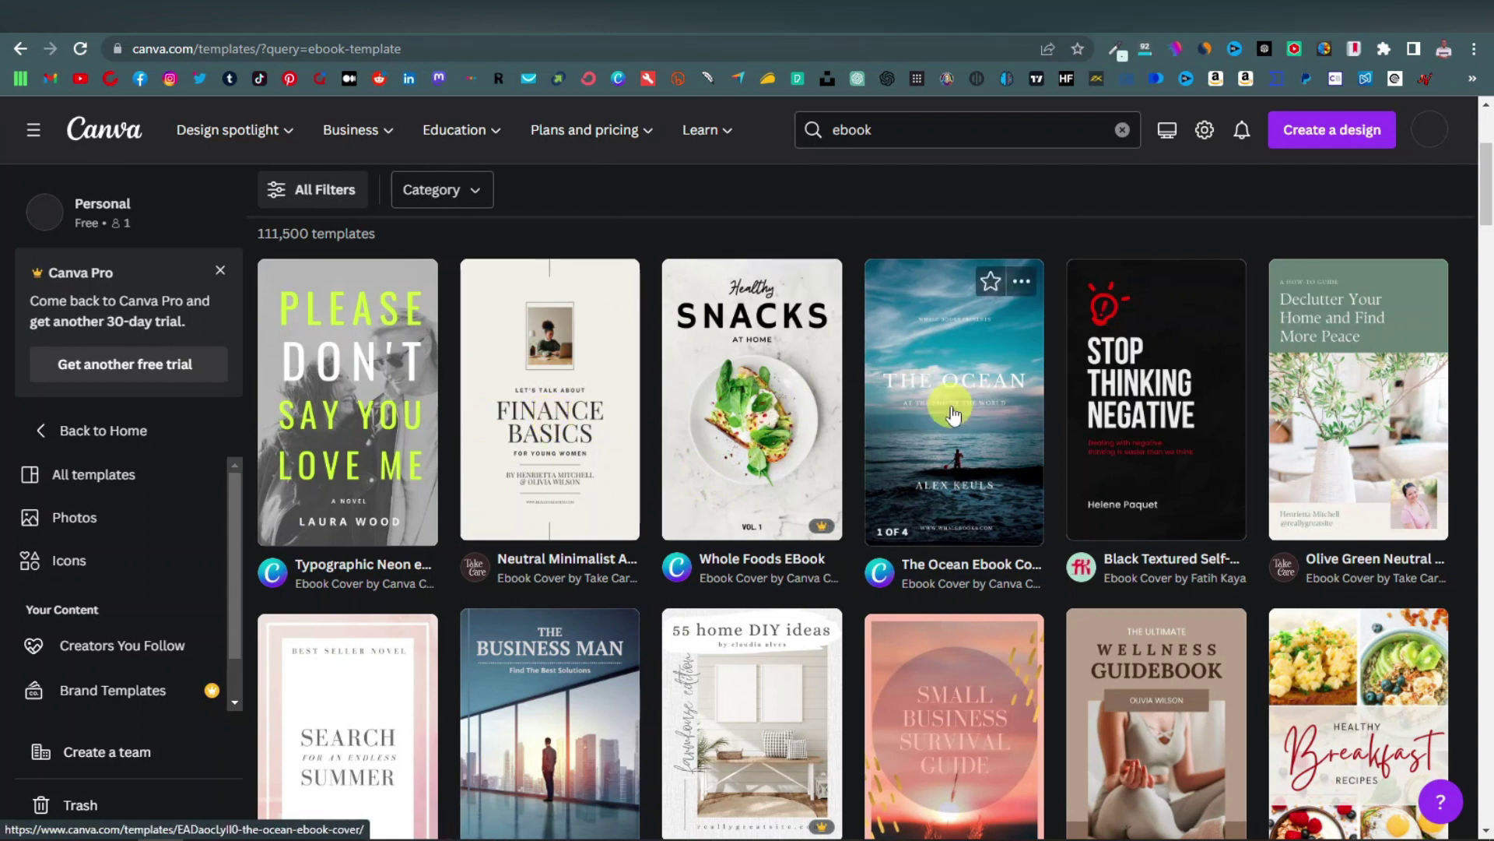
{"action": "scroll", "coordinate": [571, 450], "scroll_direction": "down", "scroll_amount": 5}
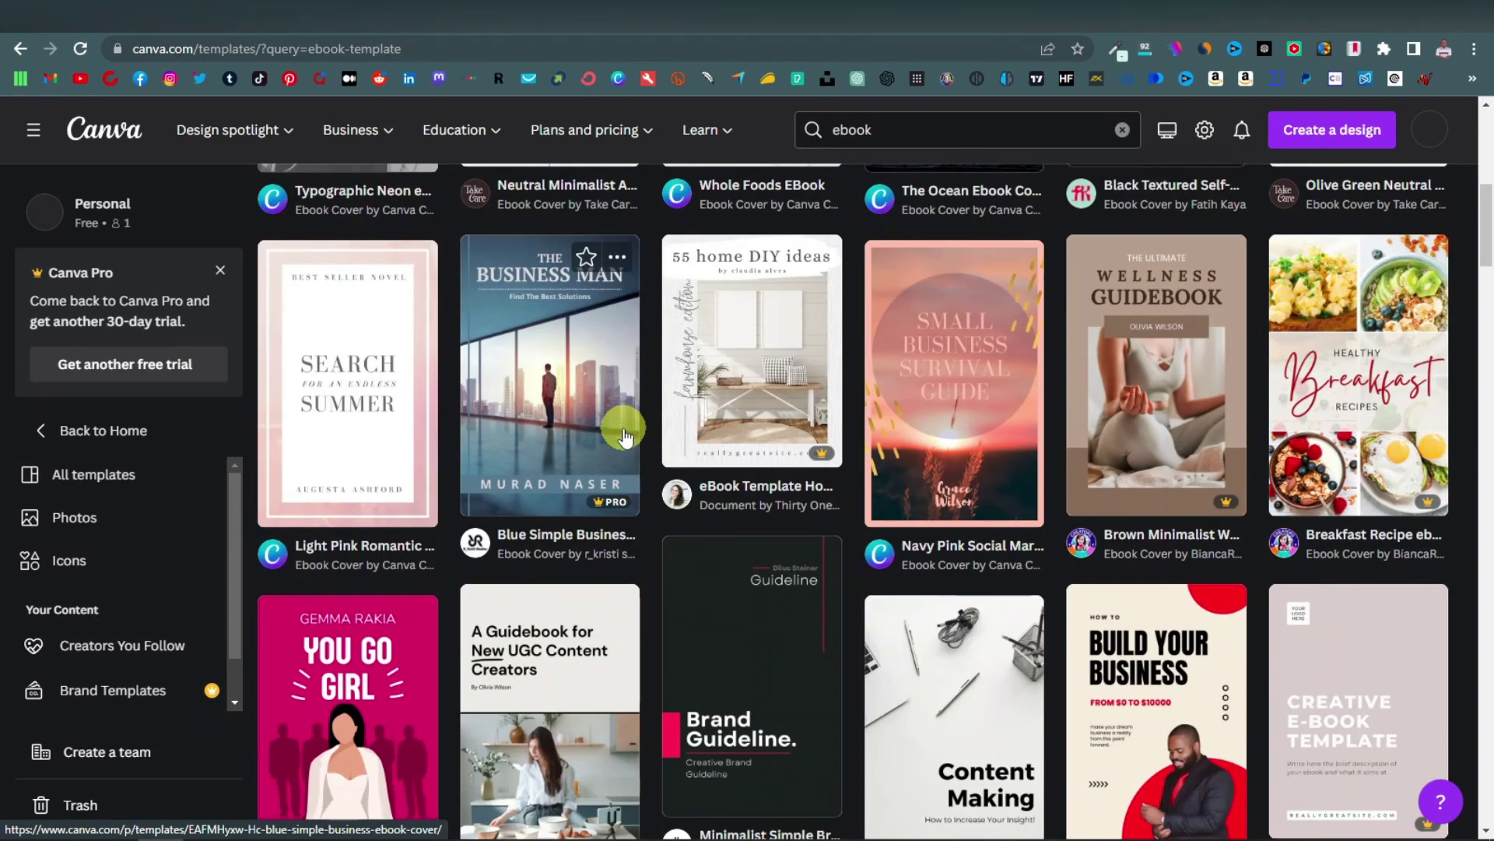
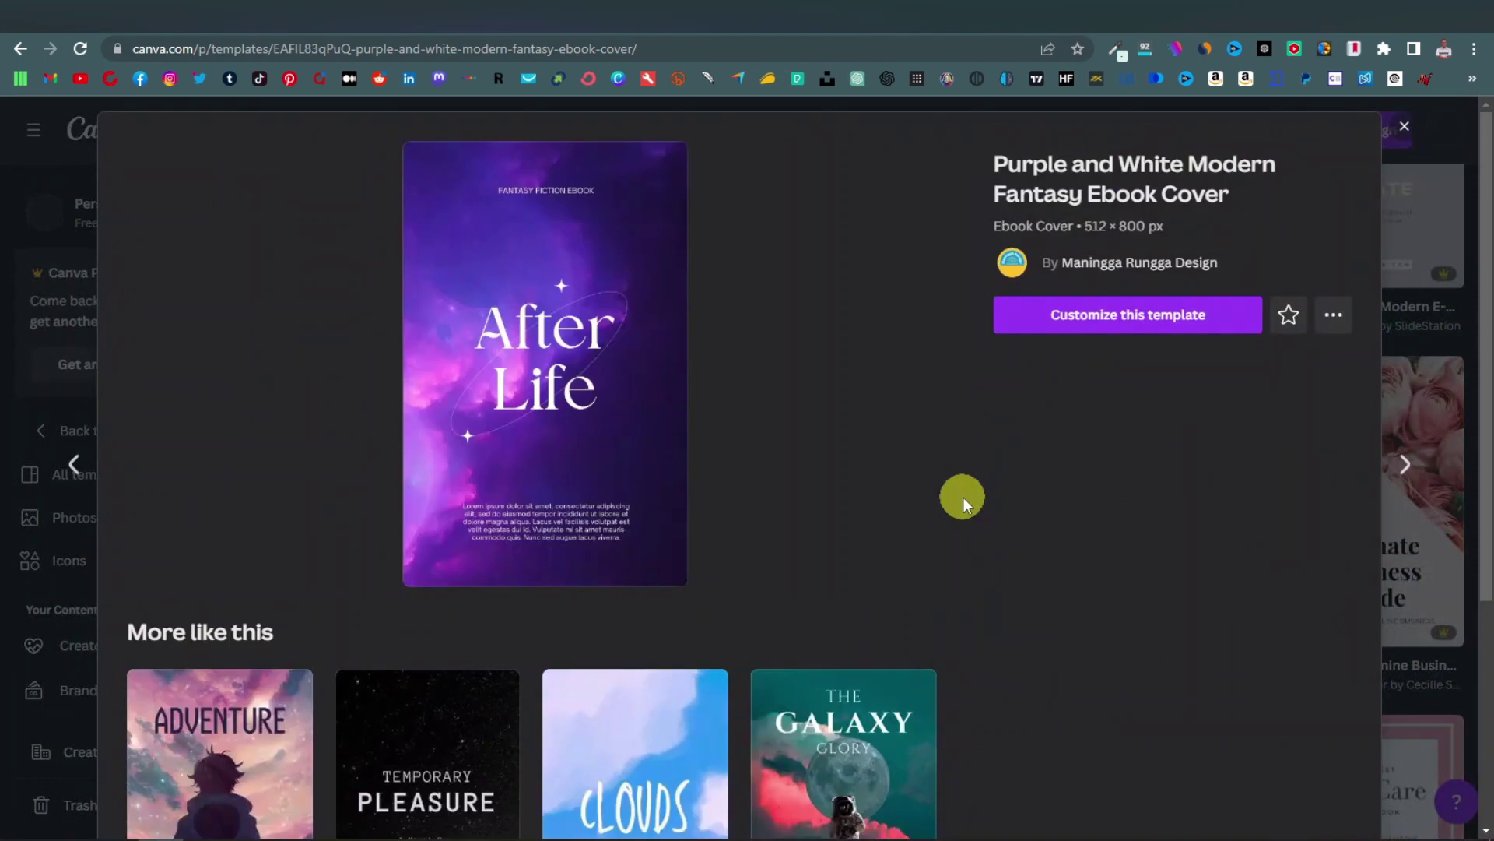
Open the 'After Life' Purple and White Modern Fantasy Ebook Cover template for editing
{"action": "left_click", "coordinate": [1131, 321]}
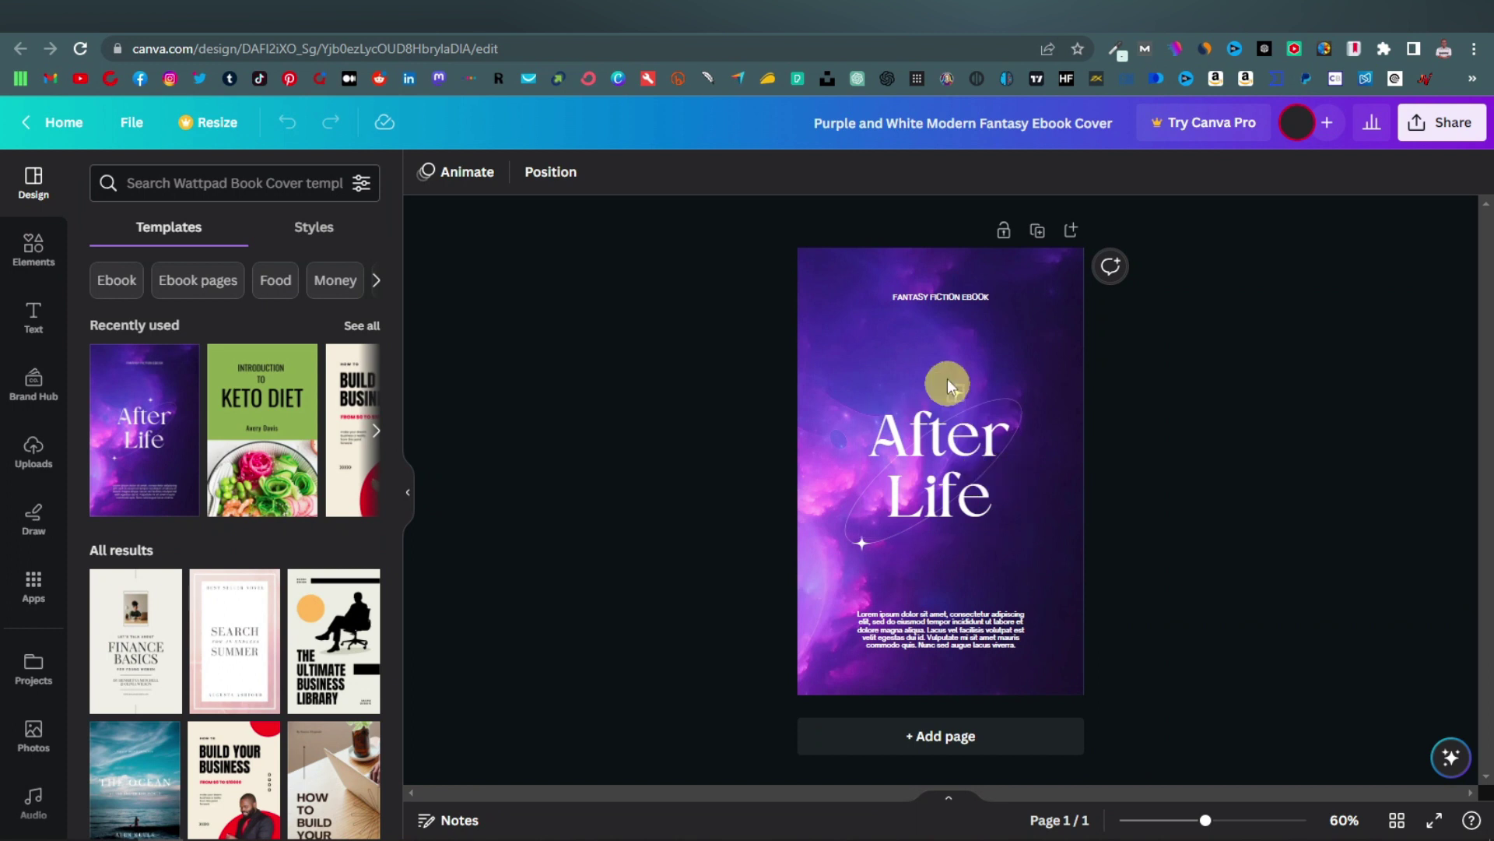
Delete the FANTASY FICTION EBOOK line and the lorem ipsum paragraph from the cover
{"action": "left_click", "coordinate": [976, 294]}
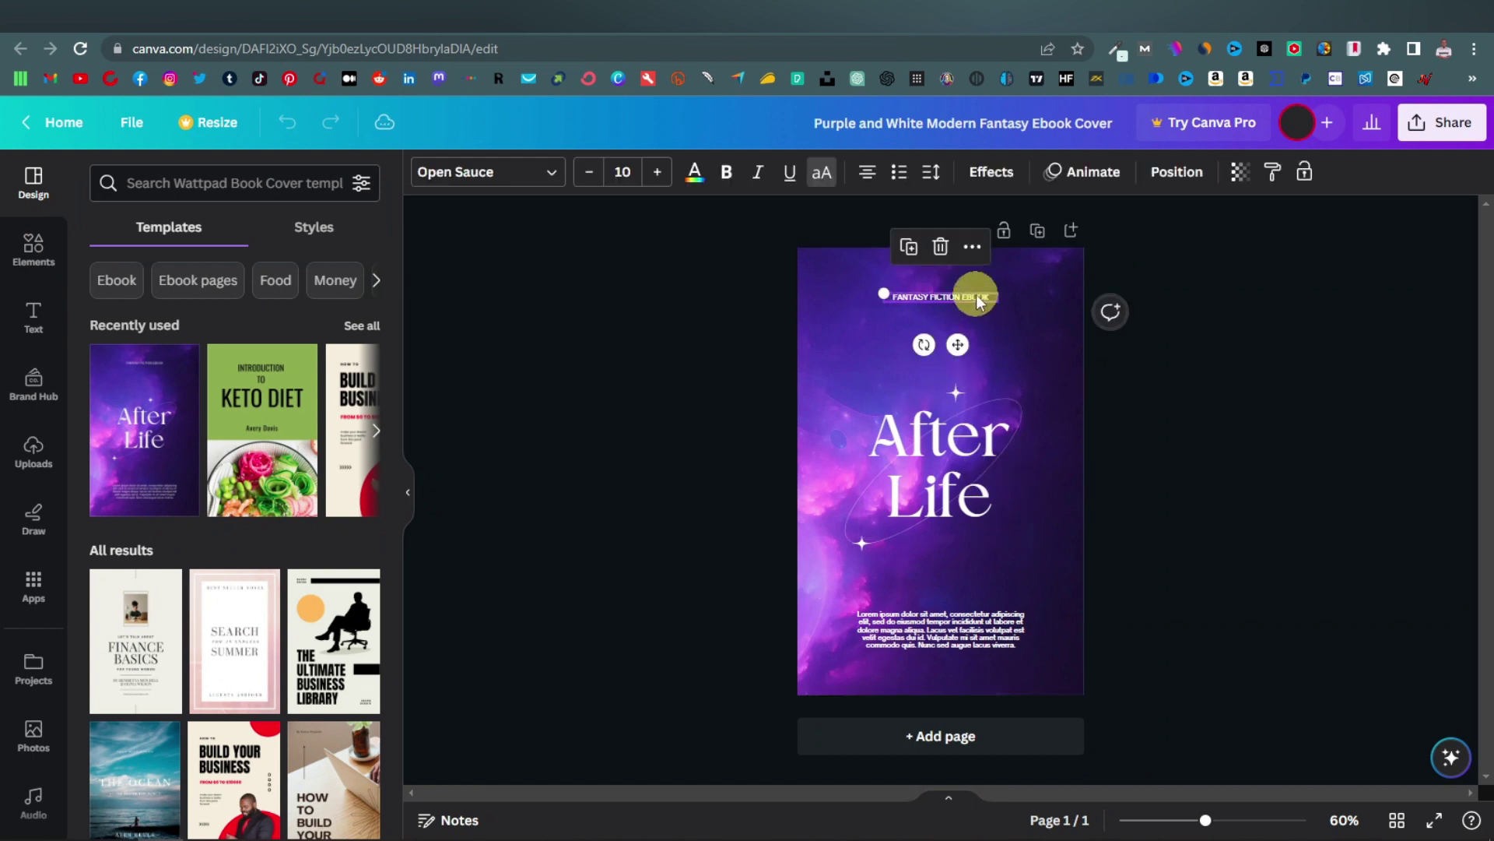
{"action": "left_click", "coordinate": [939, 247]}
{"action": "left_click", "coordinate": [949, 627]}
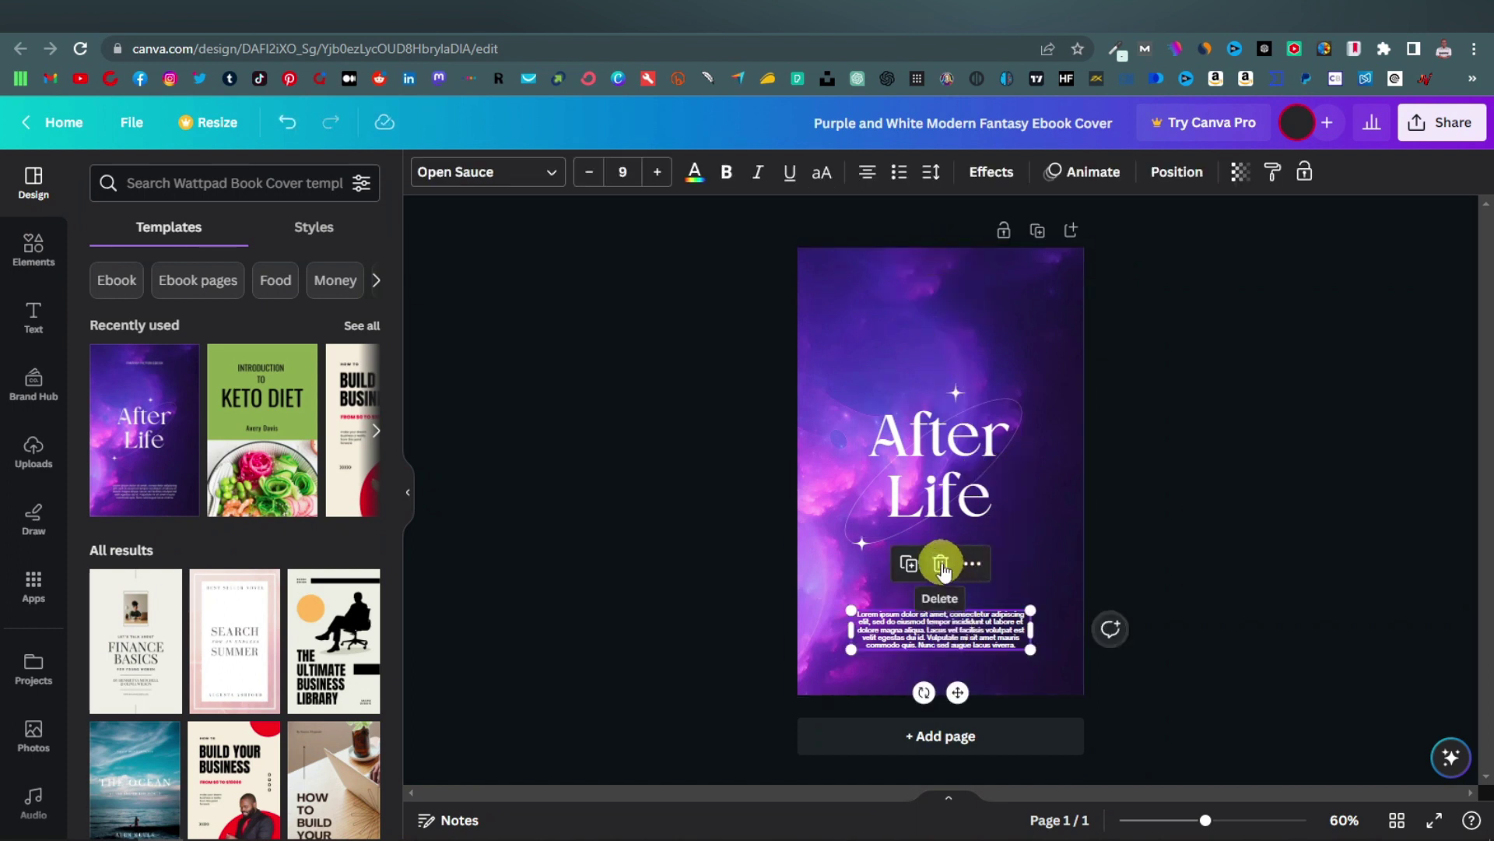
{"action": "left_click", "coordinate": [940, 565]}
Replace the After Life title with '10 Ways To Make Money Online'
{"action": "left_click", "coordinate": [944, 468]}
{"action": "double_click", "coordinate": [944, 469]}
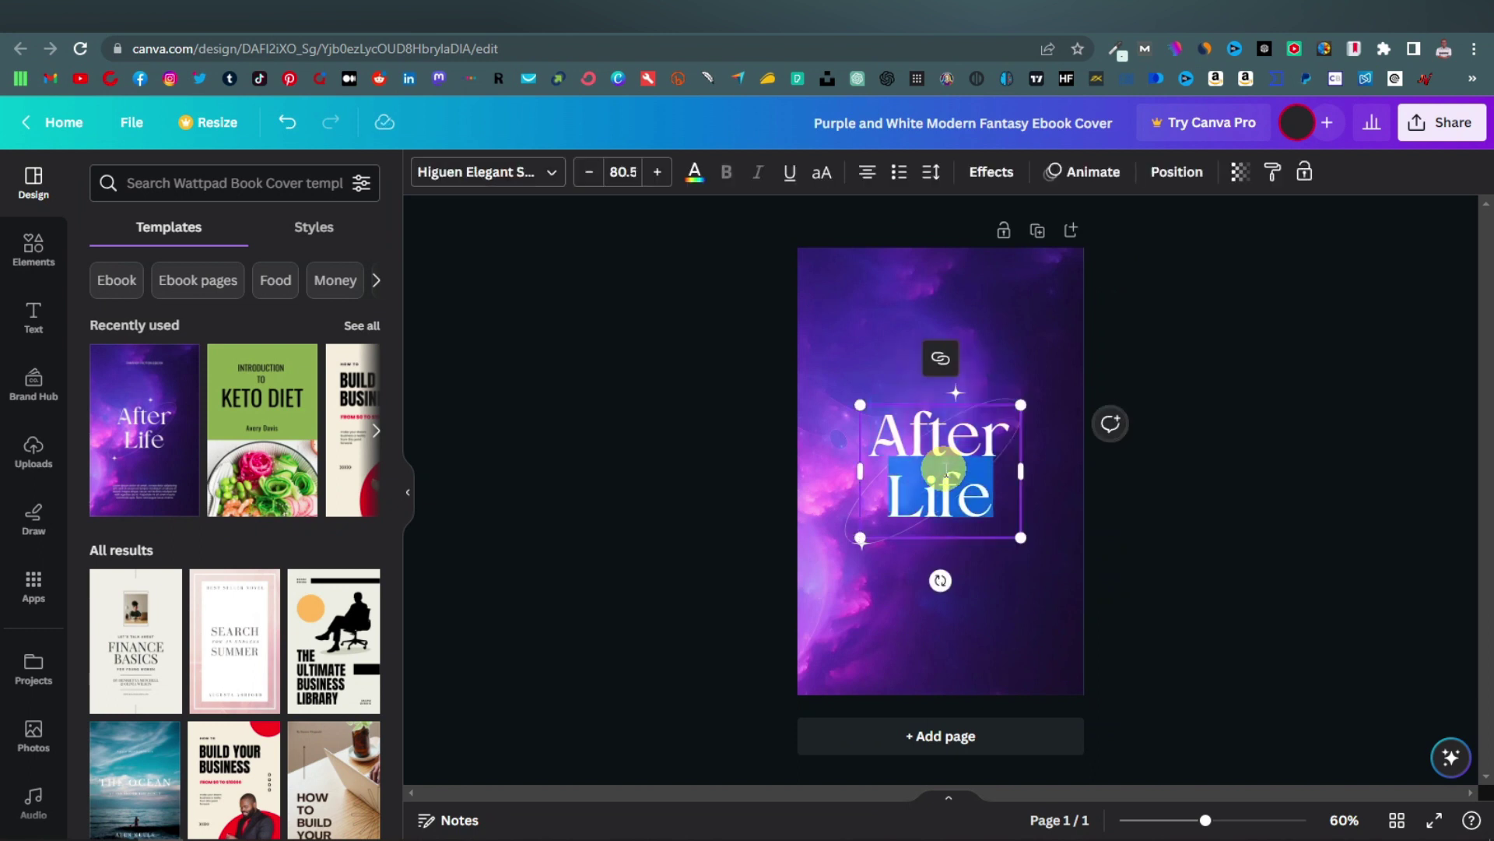
{"action": "left_click", "coordinate": [982, 492]}
{"action": "left_click_drag", "start_coordinate": [993, 493], "coordinate": [875, 427]}
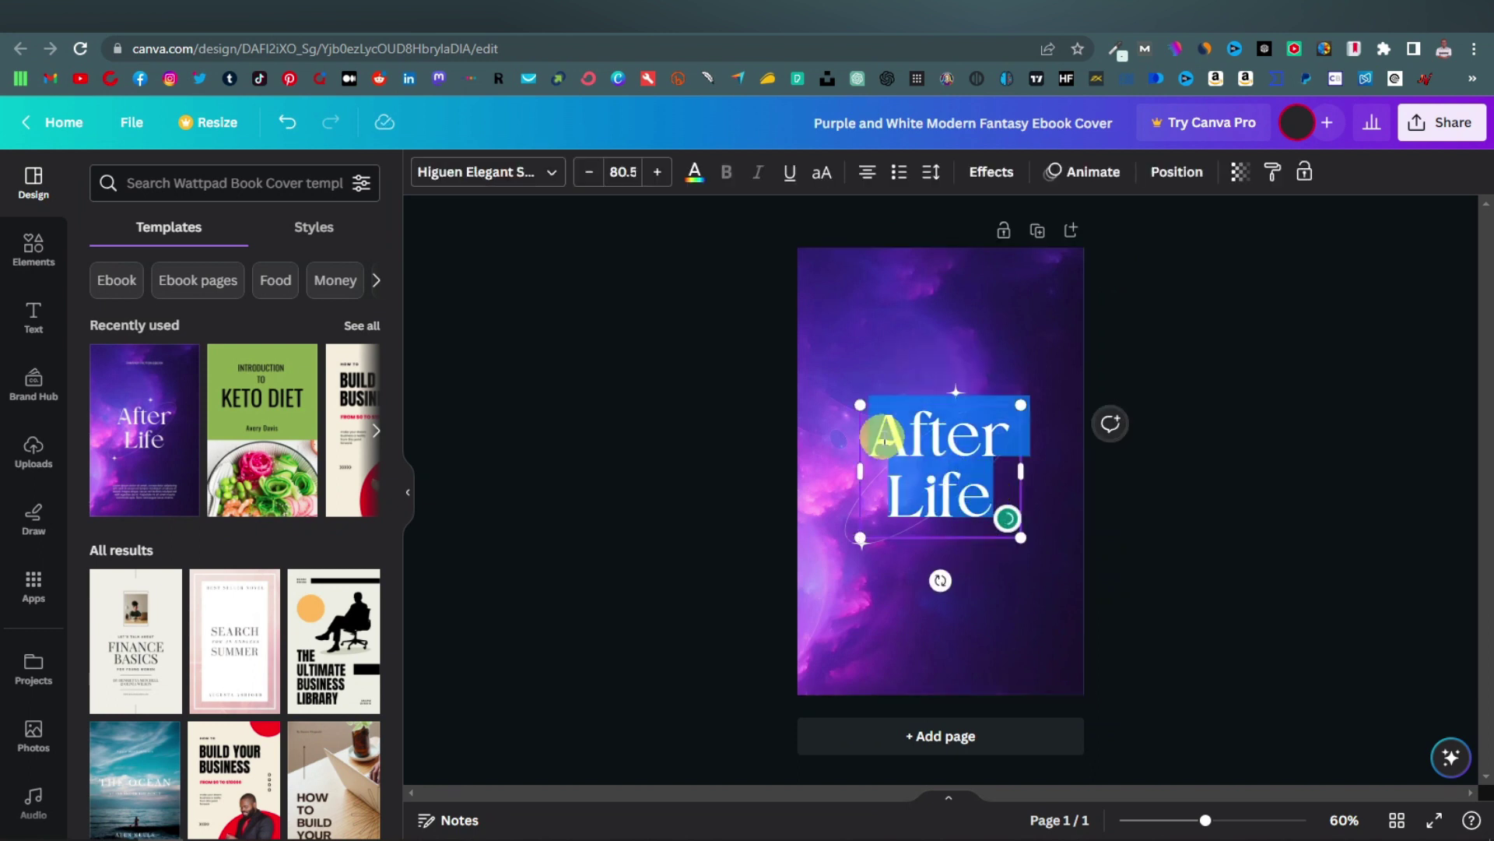
{"action": "type", "text": "10 ways To Make"}
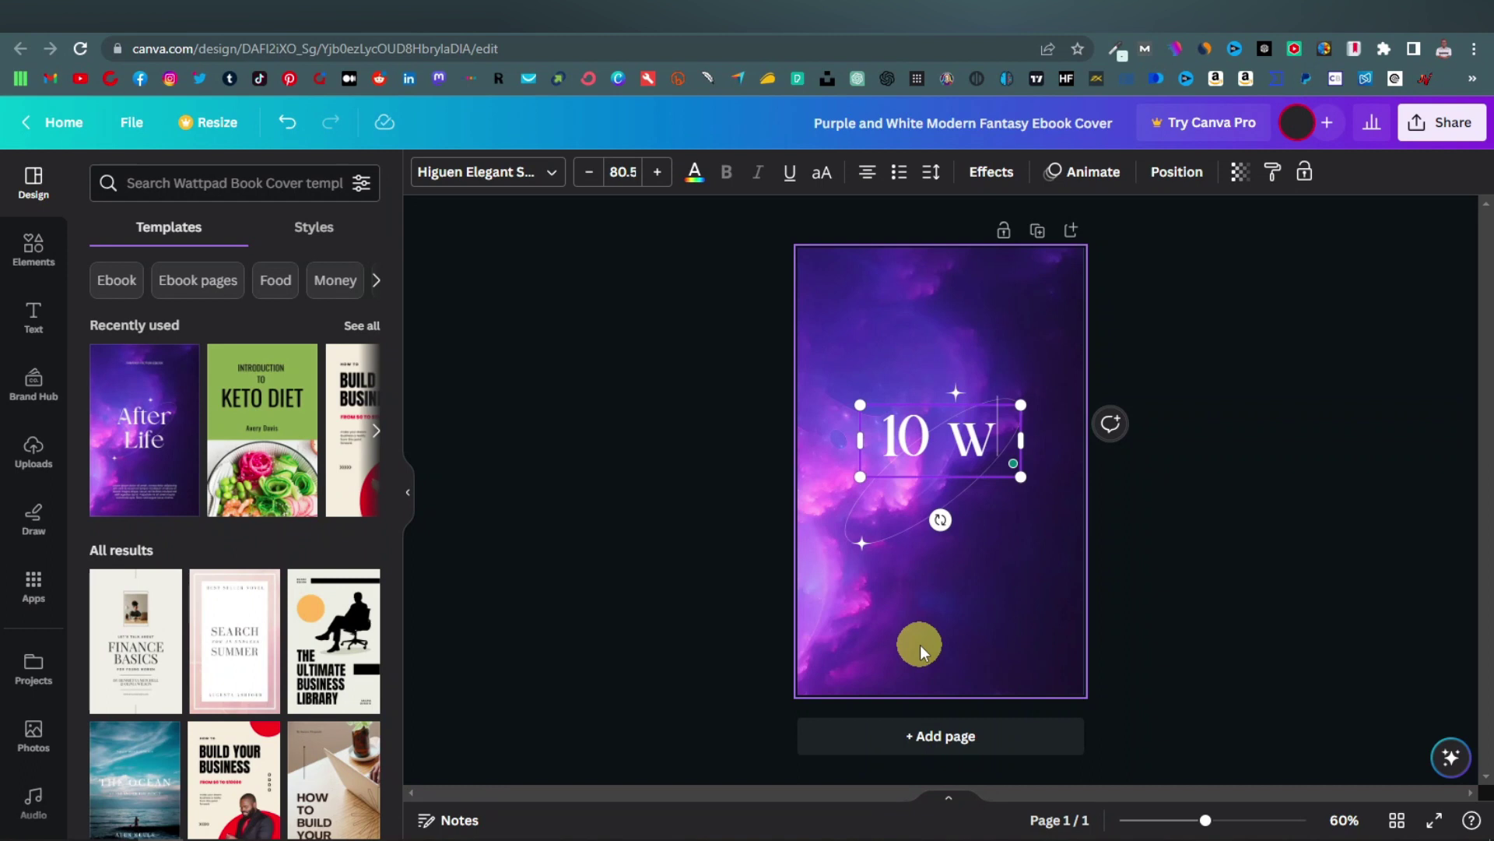
{"action": "type", "text": " Money O"}
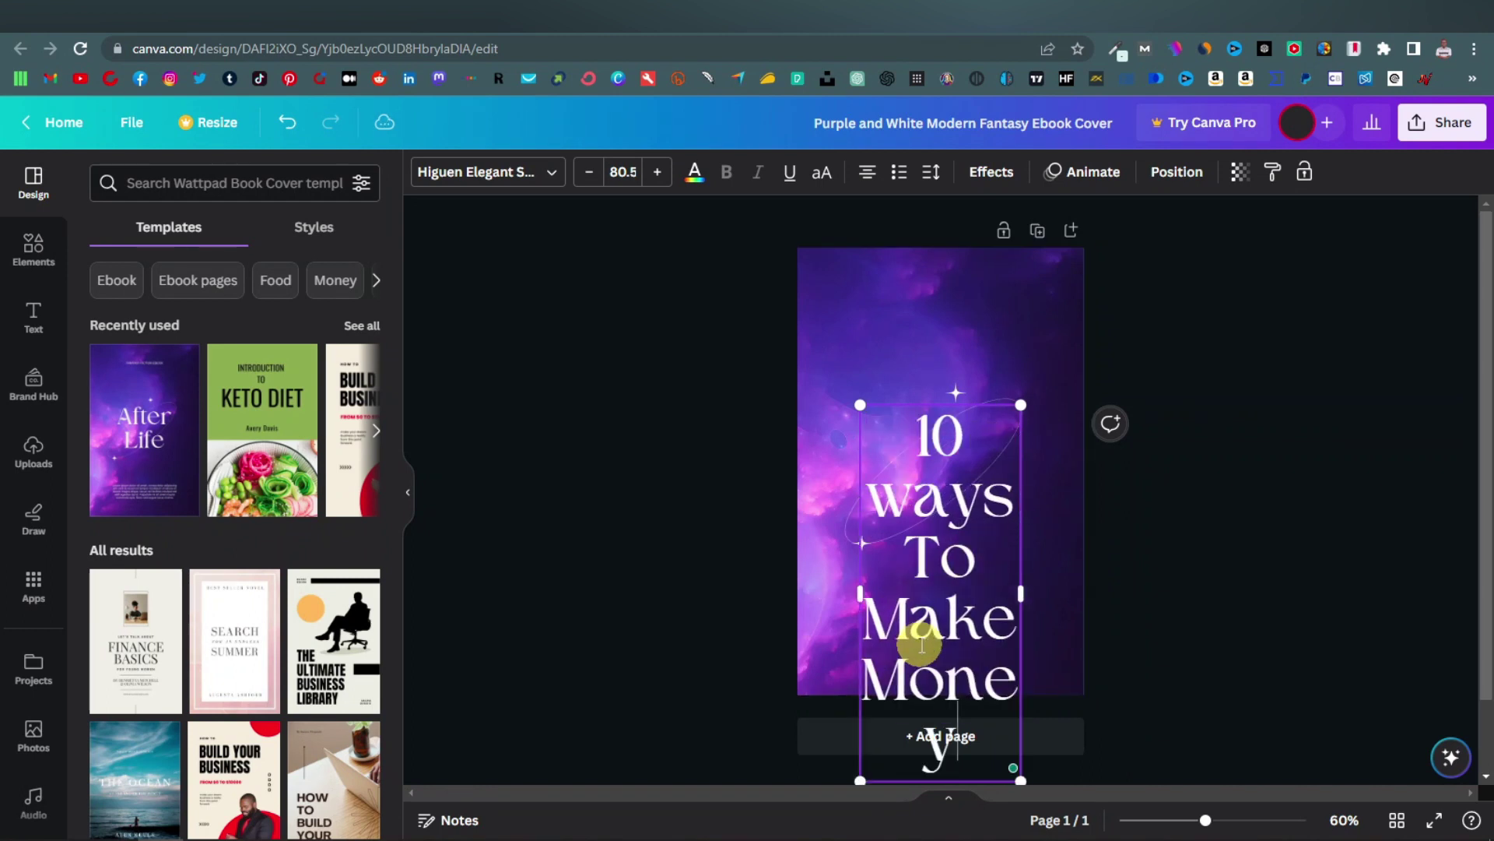
{"action": "key", "text": "ctrl+z"}
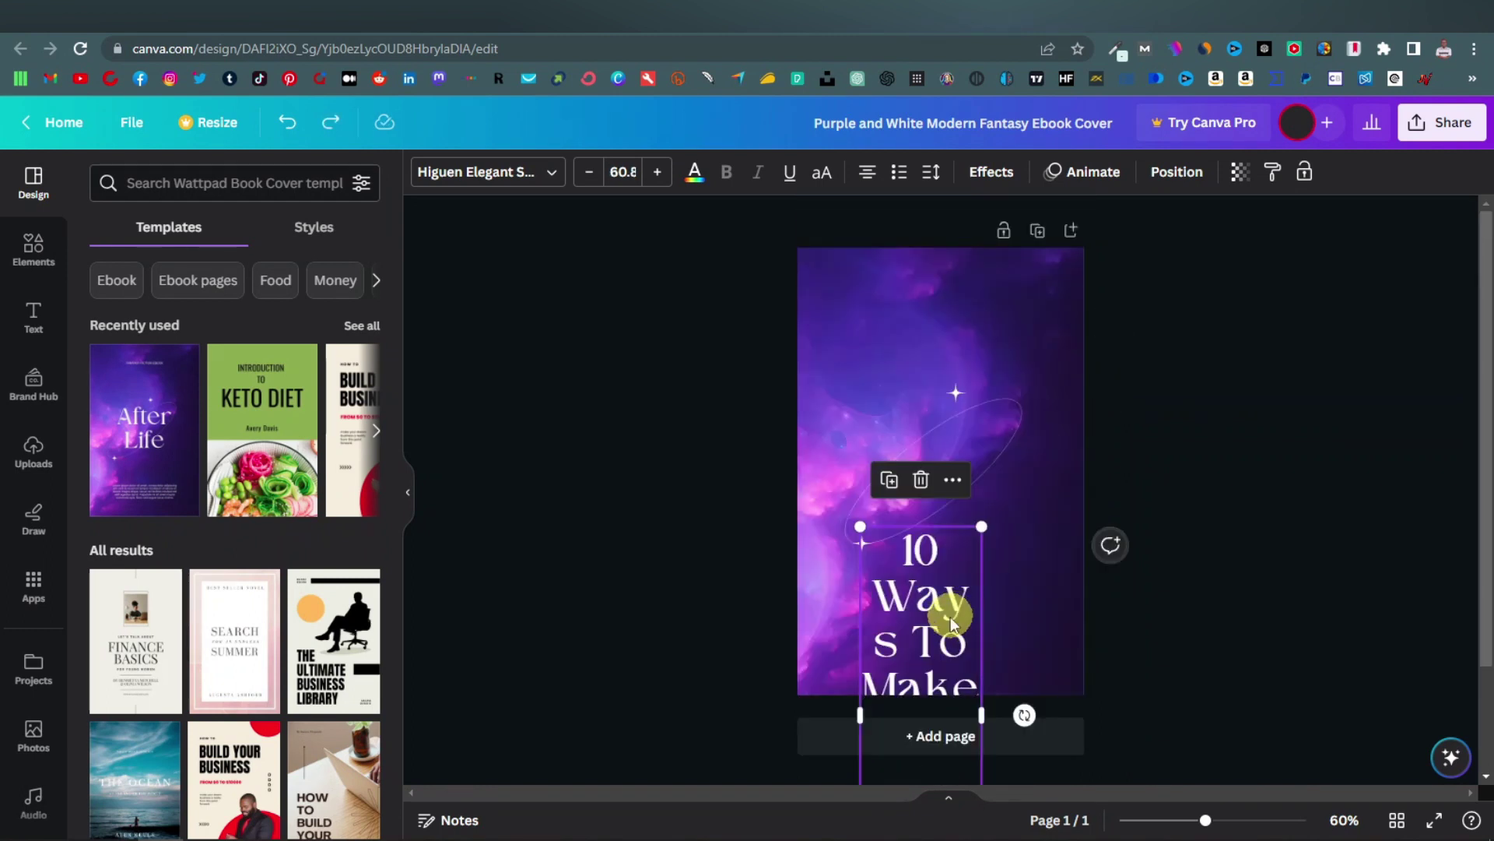
{"action": "left_click", "coordinate": [1068, 540]}
{"action": "key", "text": "ctrl+y"}
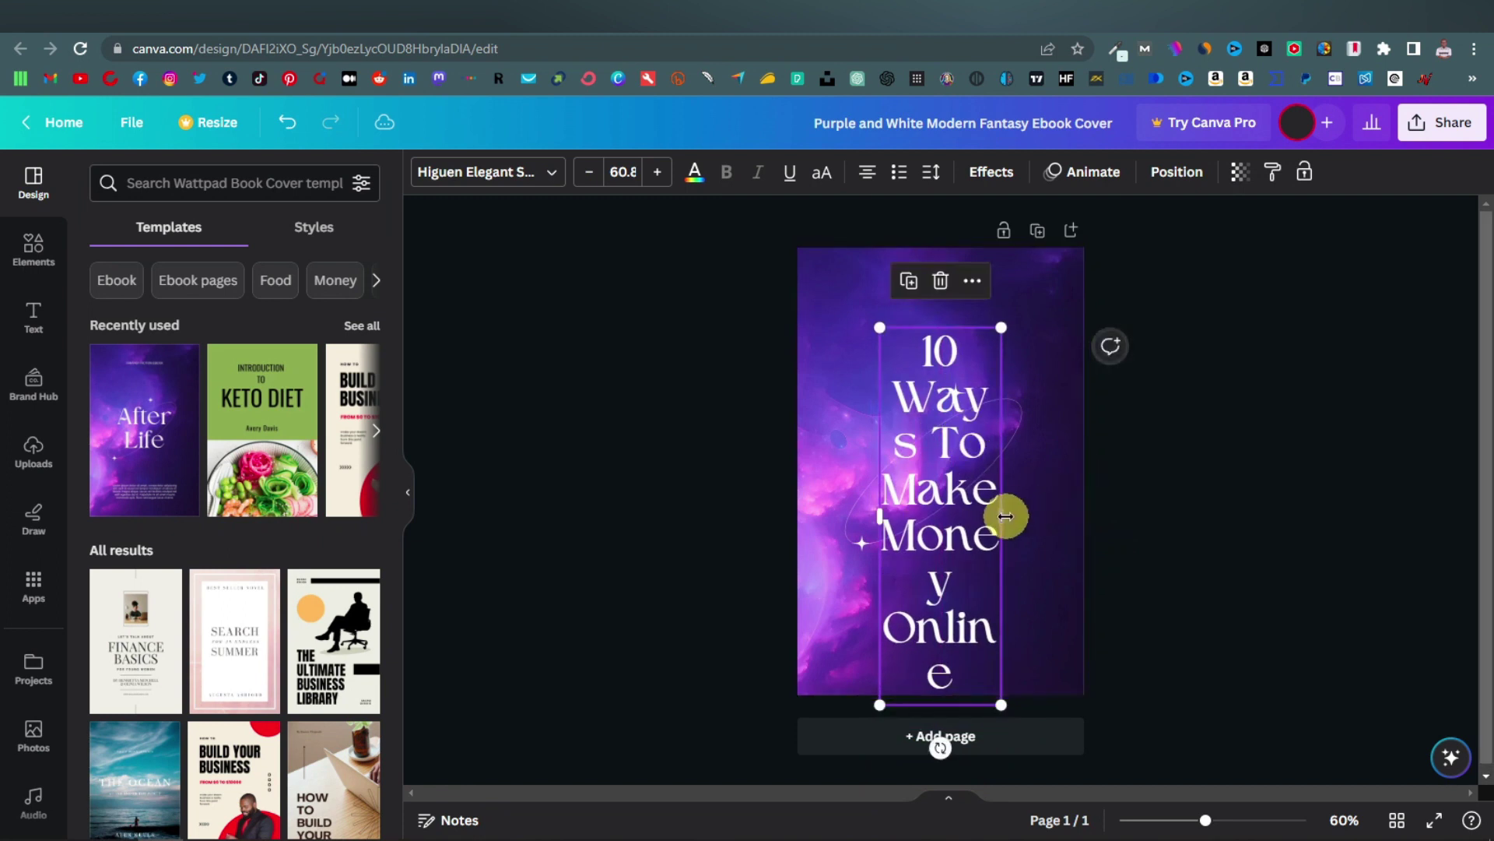
Widen the title and centre it on the page, rearranging the sparkle accents around it
{"action": "left_click_drag", "start_coordinate": [1001, 516], "coordinate": [1071, 511]}
{"action": "left_click_drag", "start_coordinate": [983, 462], "coordinate": [962, 563]}
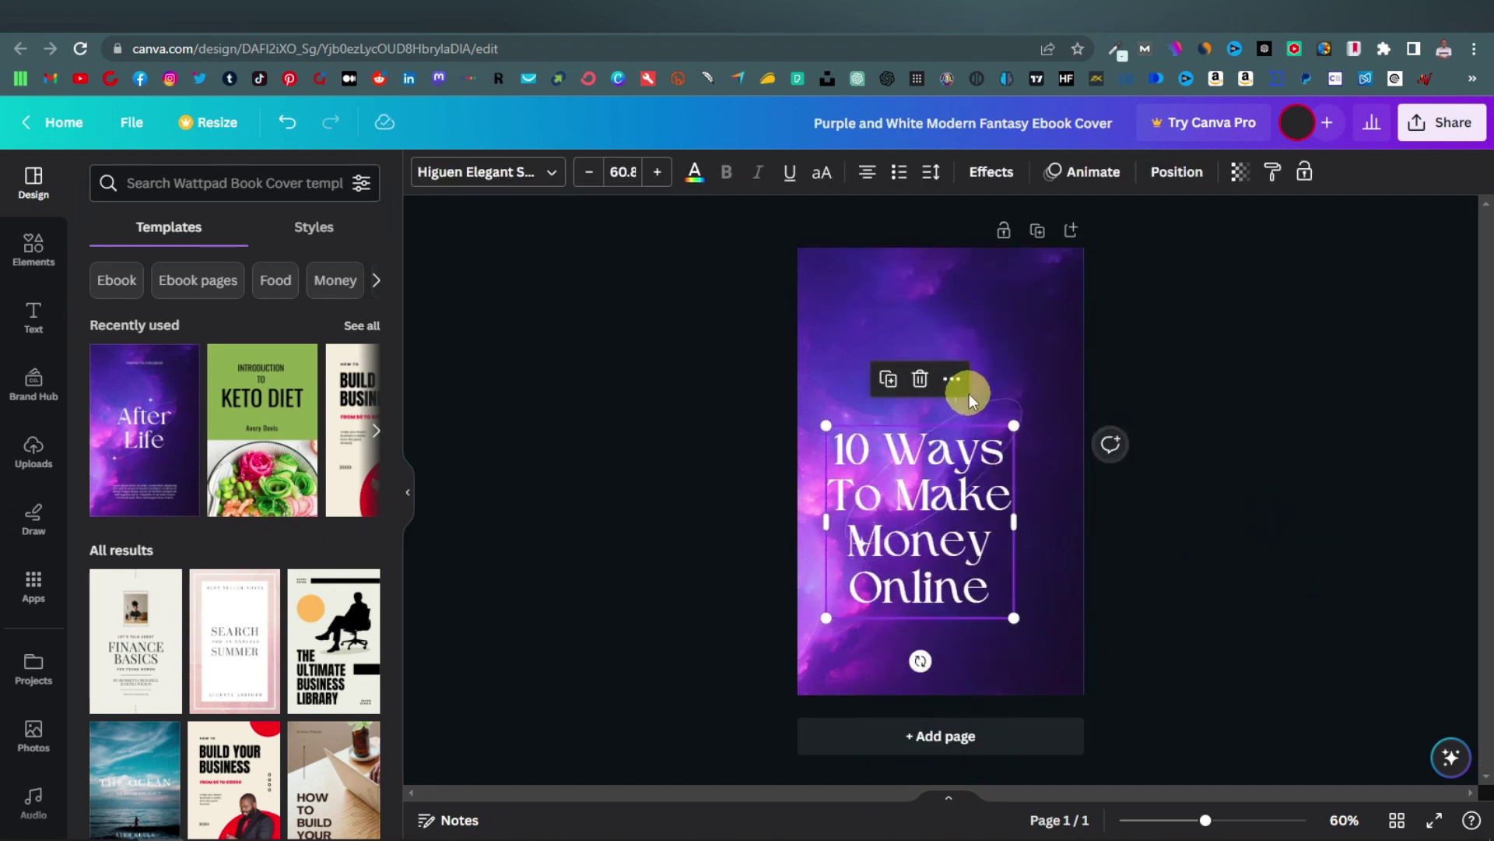
{"action": "left_click_drag", "start_coordinate": [936, 489], "coordinate": [957, 517]}
{"action": "left_click_drag", "start_coordinate": [959, 387], "coordinate": [1022, 395]}
{"action": "left_click_drag", "start_coordinate": [911, 567], "coordinate": [831, 567]}
{"action": "left_click_drag", "start_coordinate": [975, 539], "coordinate": [937, 550]}
{"action": "left_click", "coordinate": [1212, 474]}
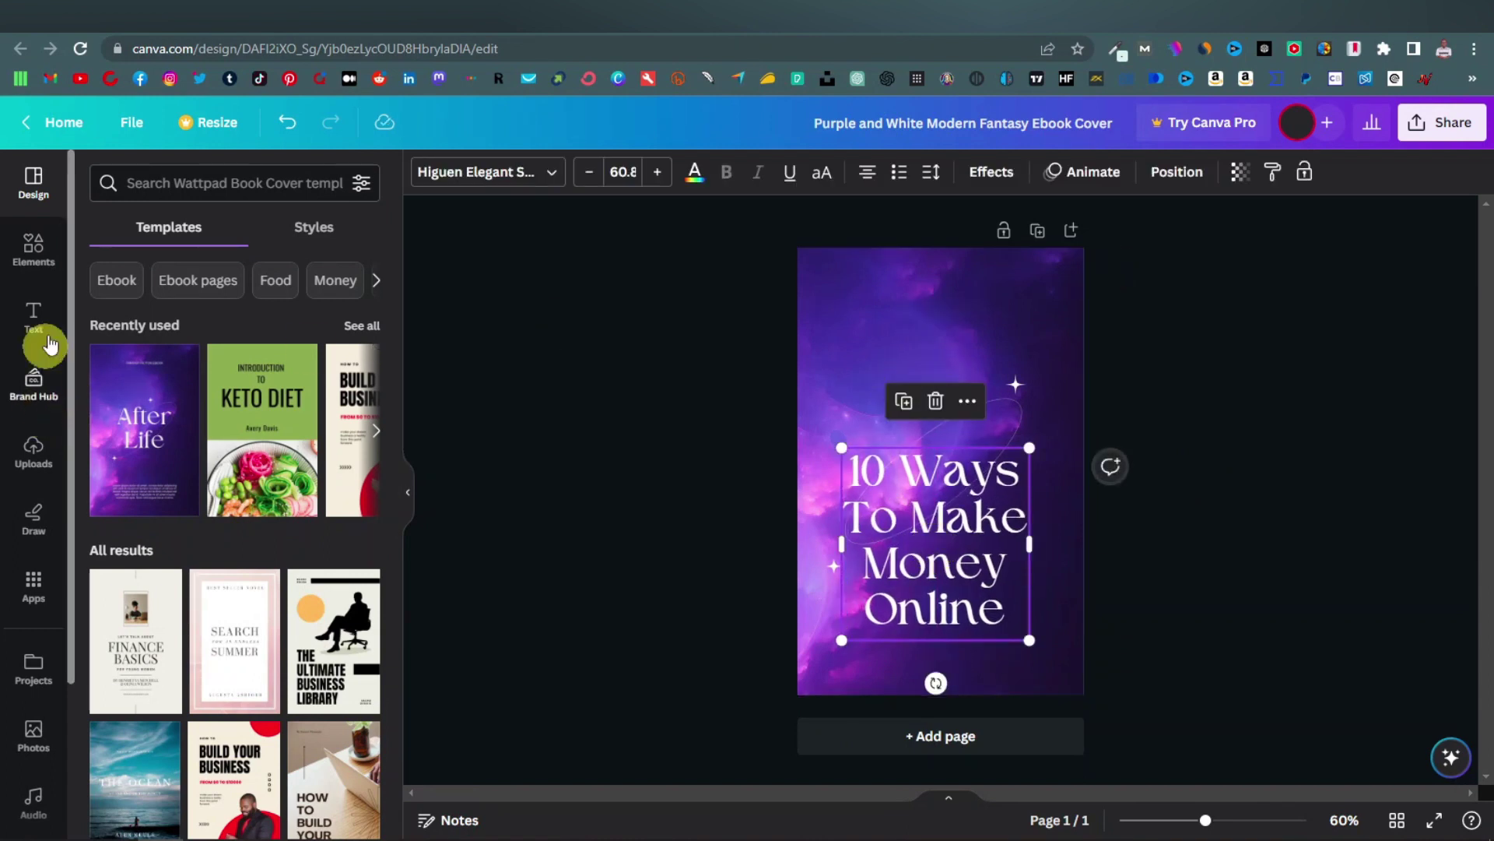
Search Elements for 'money' and add the falling-money graphic from Graphics to the cover
{"action": "left_click", "coordinate": [33, 251]}
{"action": "left_click", "coordinate": [241, 185]}
{"action": "type", "text": "money"}
{"action": "key", "text": "Return"}
{"action": "left_click", "coordinate": [157, 226]}
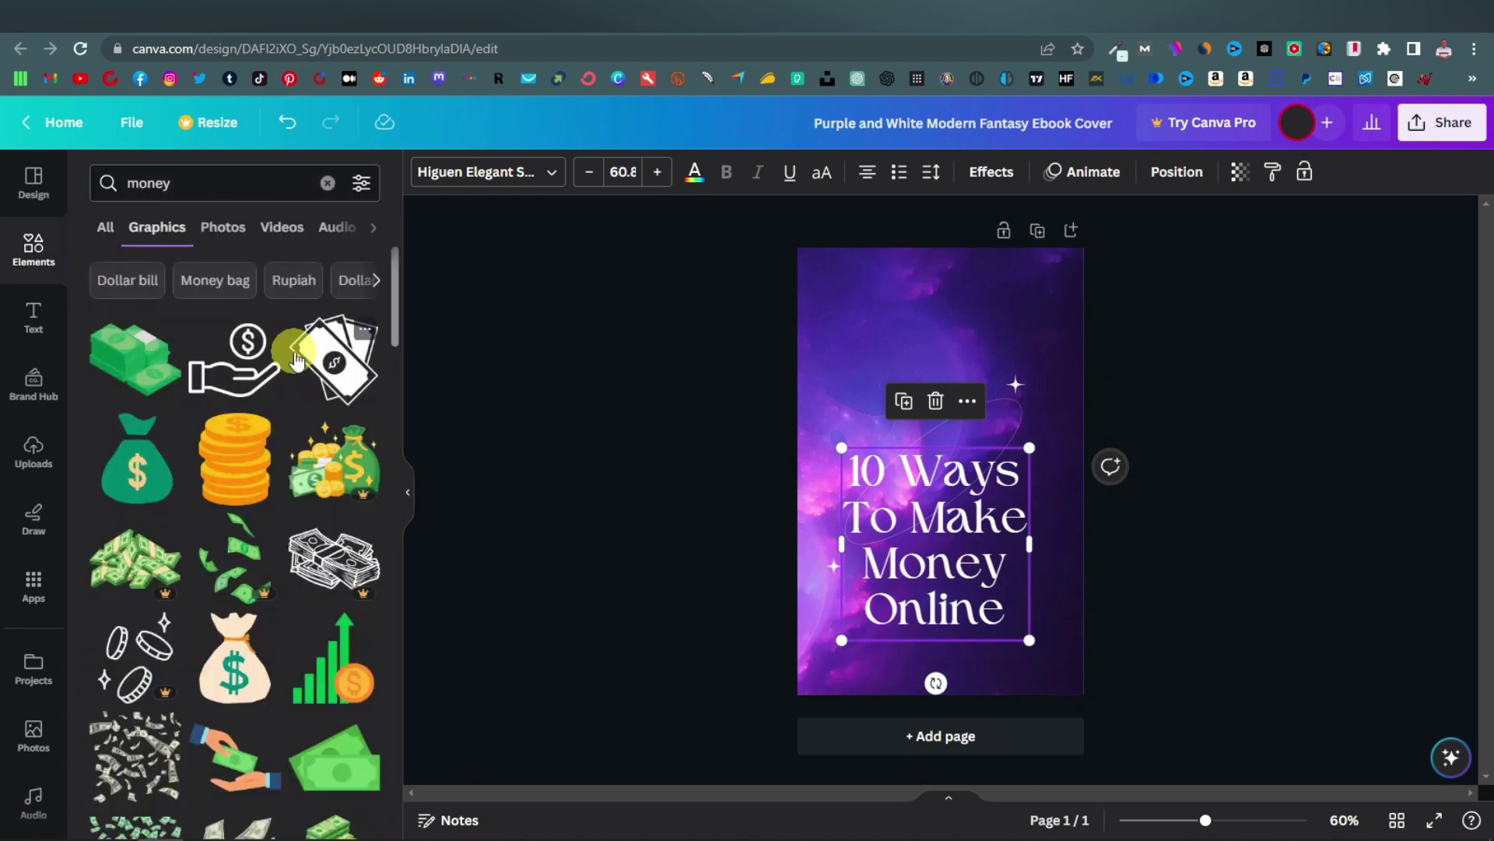
{"action": "scroll", "coordinate": [146, 545], "scroll_direction": "down", "scroll_amount": 3}
{"action": "left_click", "coordinate": [145, 576]}
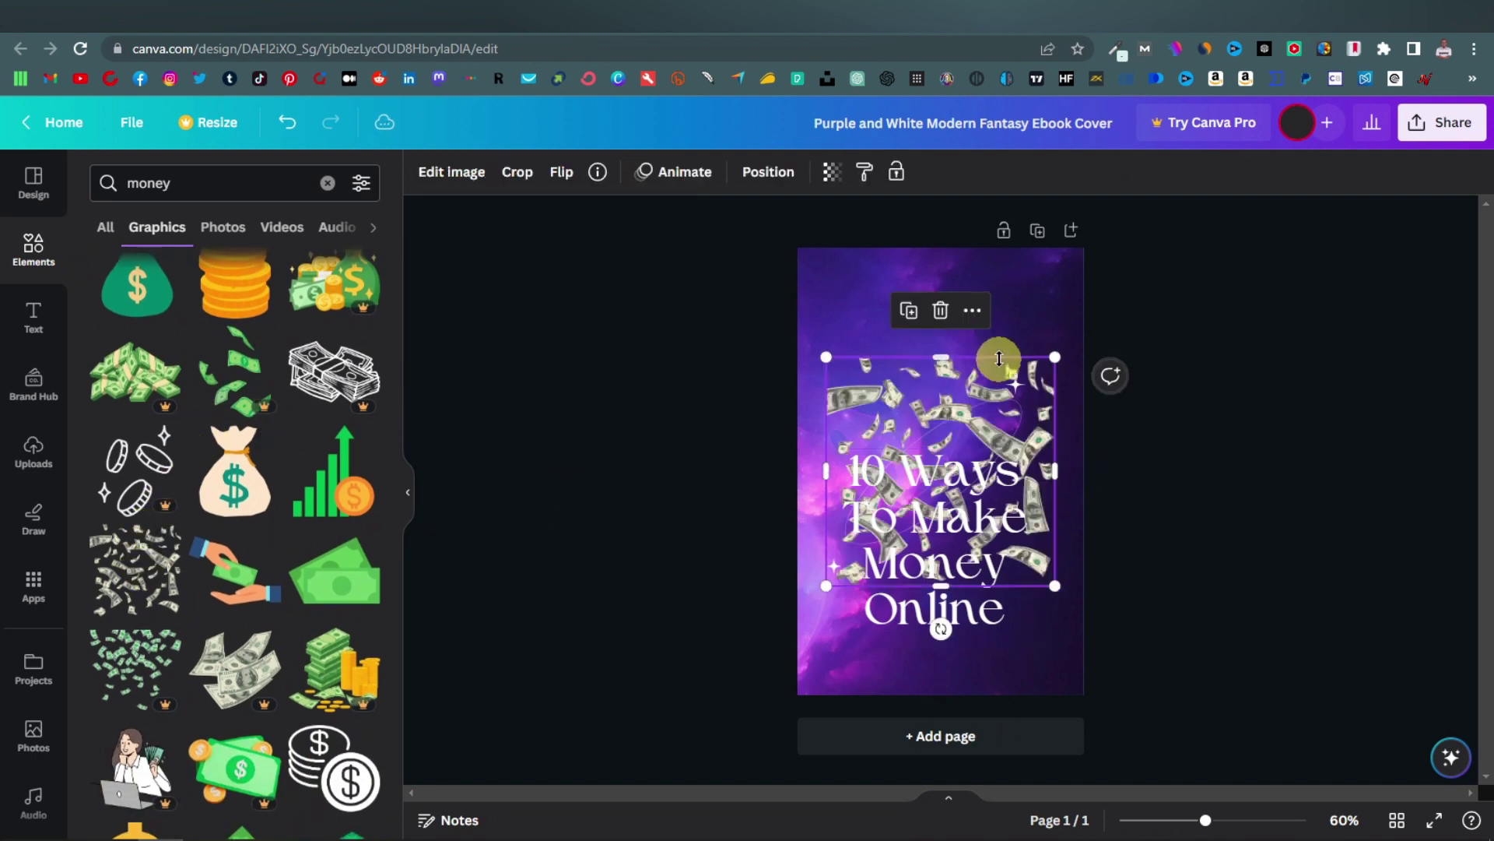
Resize the money graphic and centre it above the title, moving the title slightly lower
{"action": "left_click_drag", "start_coordinate": [973, 418], "coordinate": [973, 341]}
{"action": "left_click_drag", "start_coordinate": [1055, 507], "coordinate": [962, 410]}
{"action": "left_click_drag", "start_coordinate": [915, 352], "coordinate": [954, 351]}
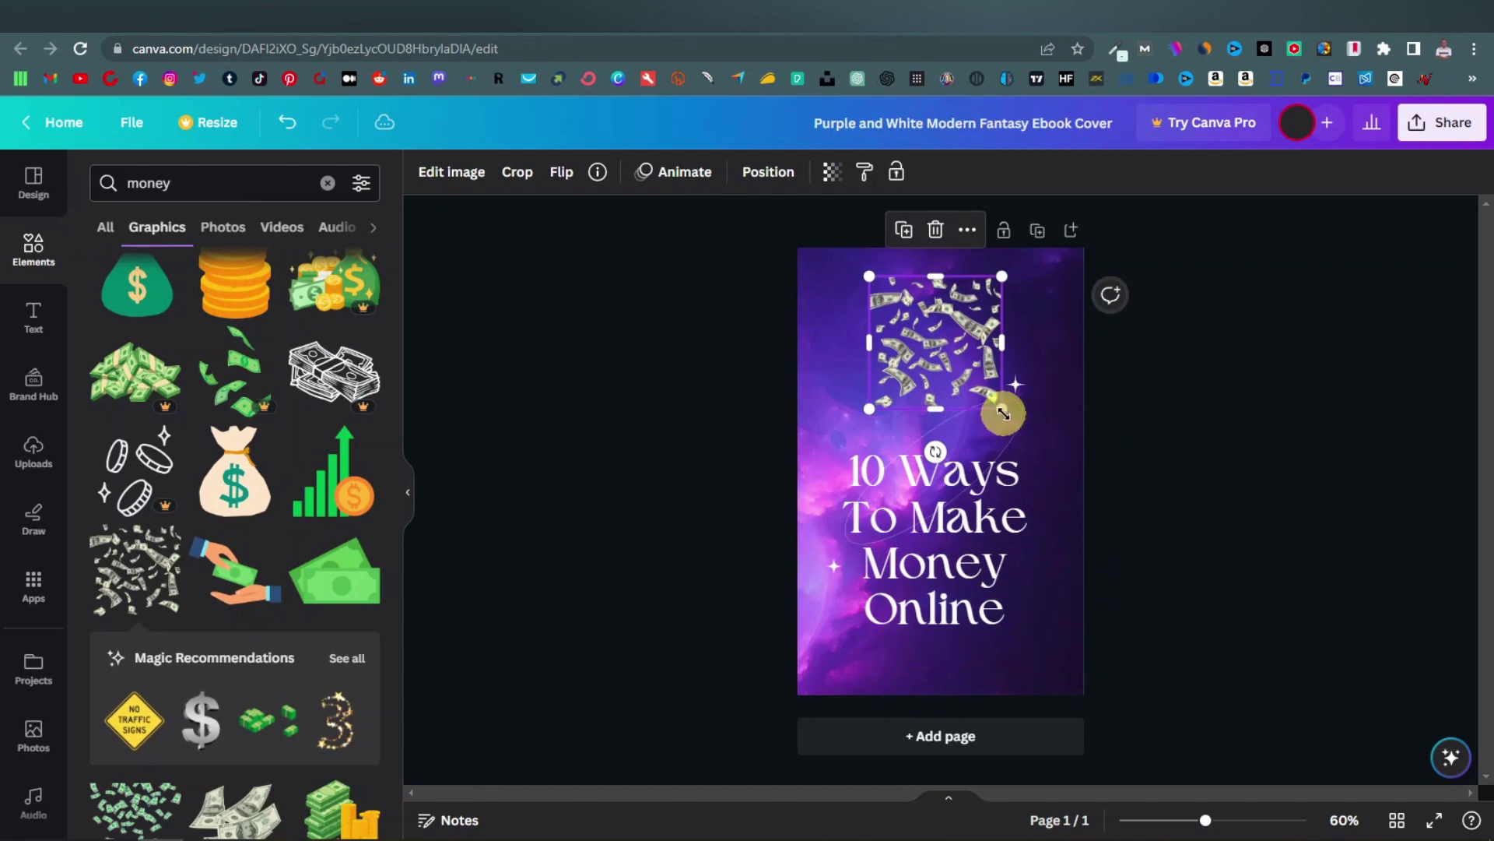
{"action": "left_click_drag", "start_coordinate": [1000, 406], "coordinate": [967, 385]}
{"action": "left_click_drag", "start_coordinate": [934, 537], "coordinate": [934, 566]}
{"action": "left_click", "coordinate": [978, 351]}
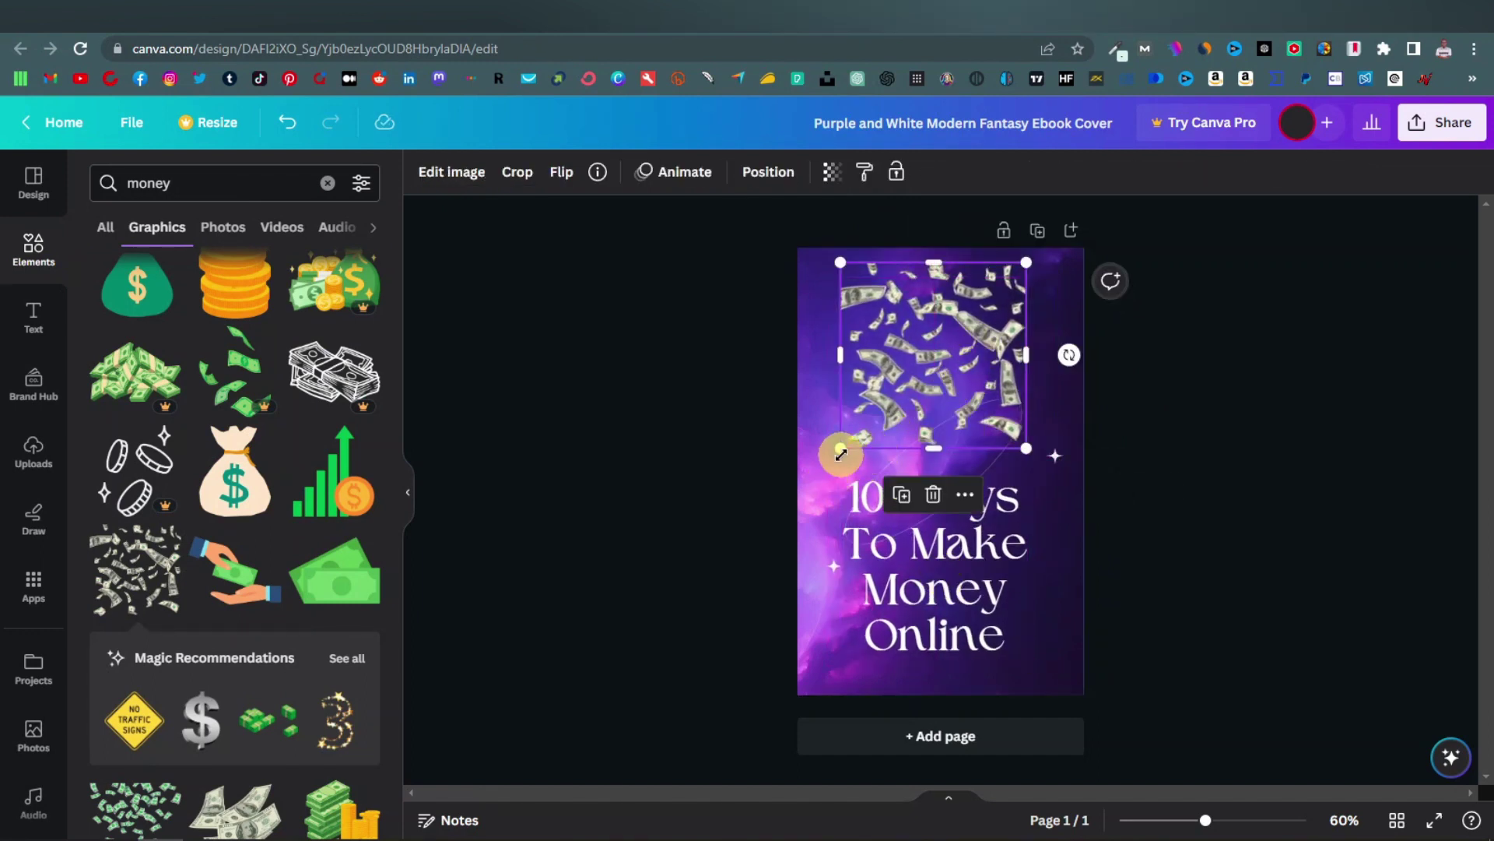
{"action": "left_click_drag", "start_coordinate": [842, 456], "coordinate": [825, 475]}
{"action": "left_click", "coordinate": [1188, 497]}
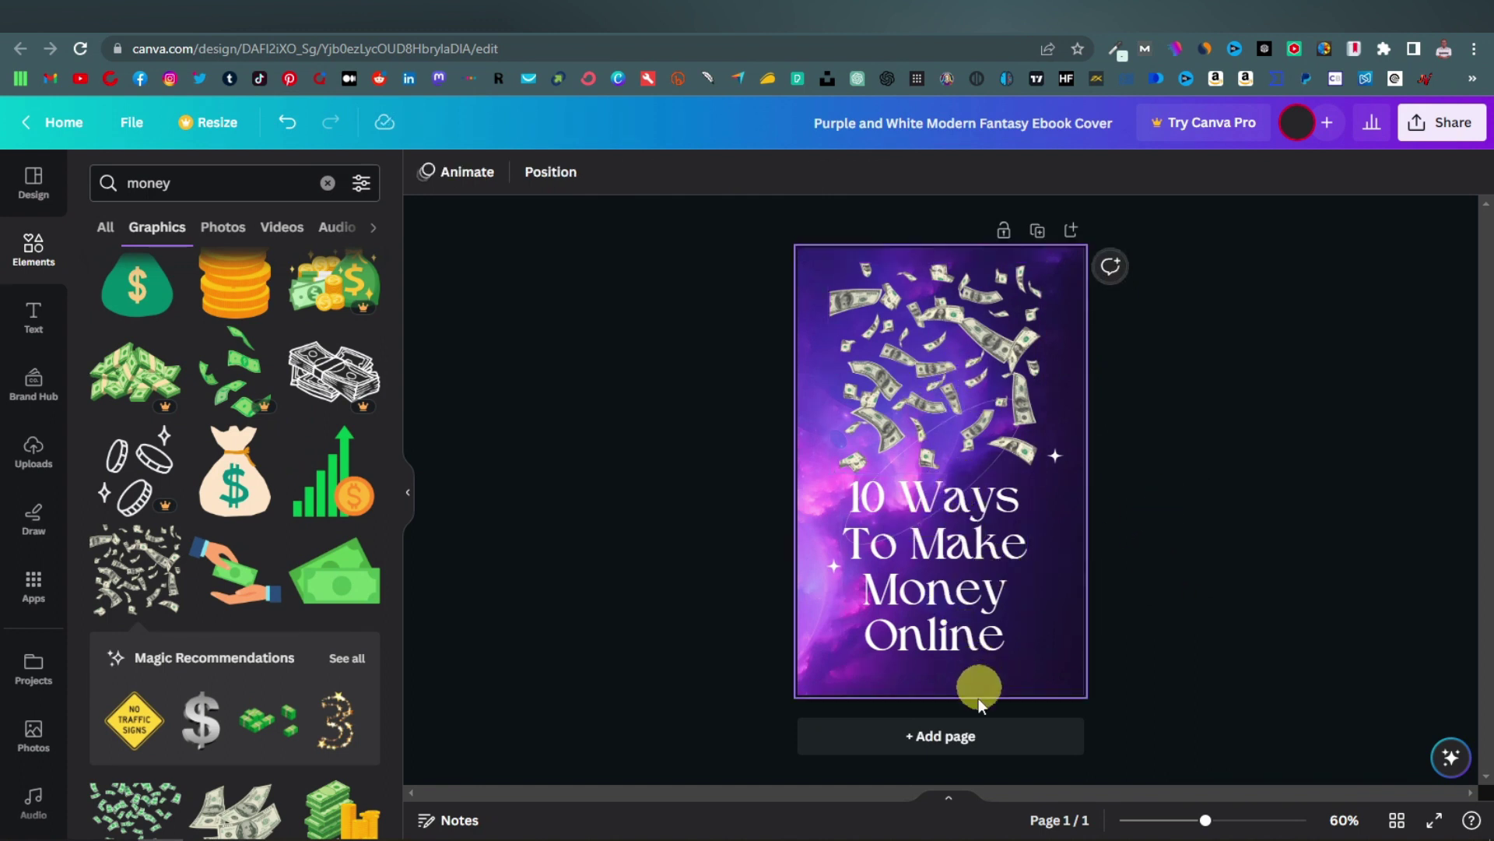
Add a blank second page in Canva, then copy ChatGPT's items 1–3: Freelancing, Online surveys, Dropshipping
{"action": "left_click", "coordinate": [946, 745]}
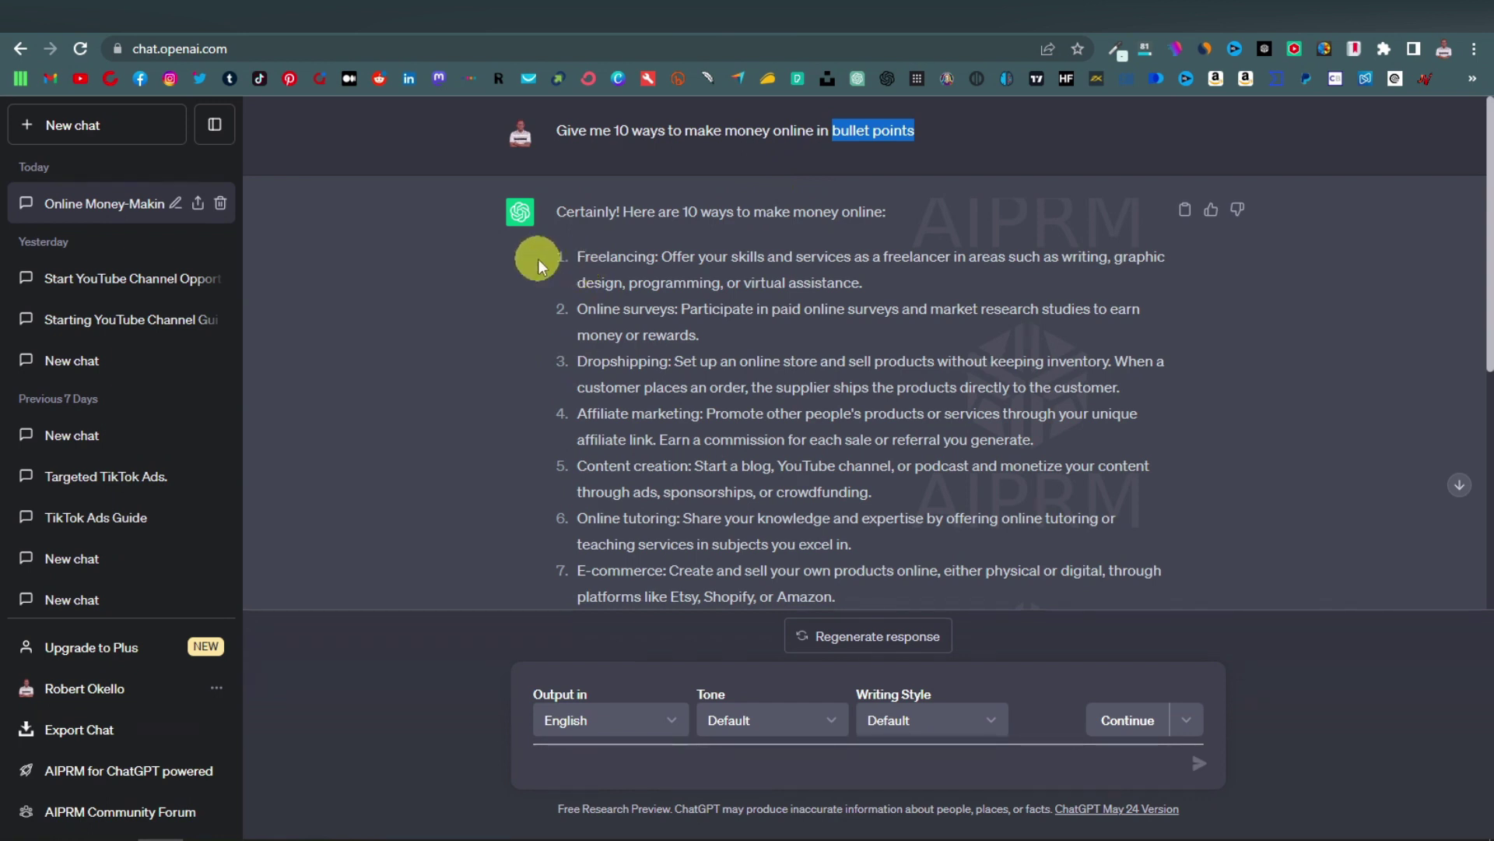
{"action": "triple_click", "coordinate": [588, 260]}
{"action": "left_click", "coordinate": [567, 268]}
{"action": "left_click_drag", "start_coordinate": [564, 268], "coordinate": [1118, 377]}
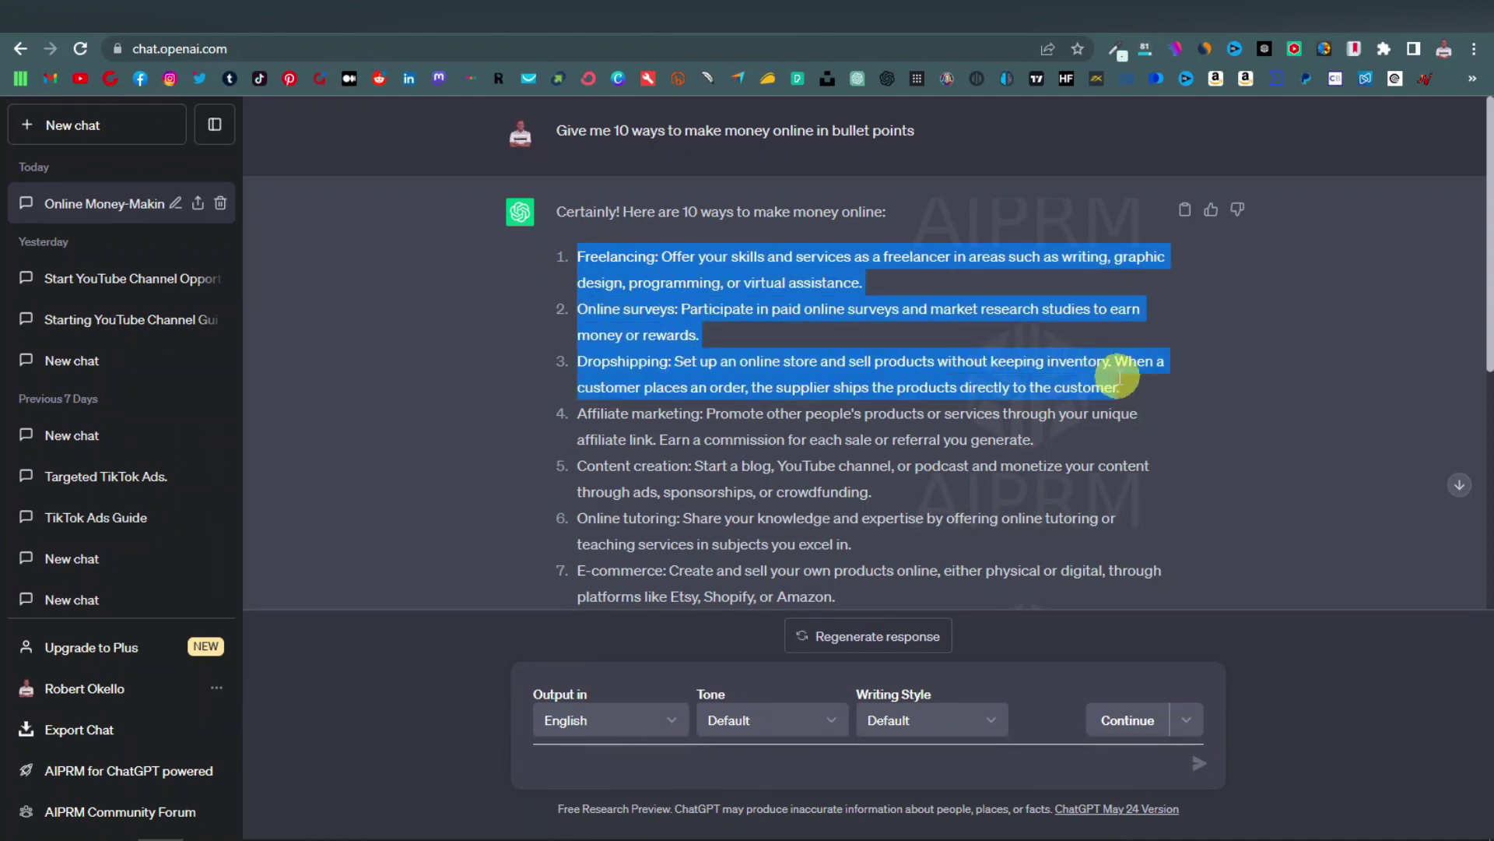
{"action": "right_click", "coordinate": [634, 343]}
{"action": "left_click", "coordinate": [669, 351]}
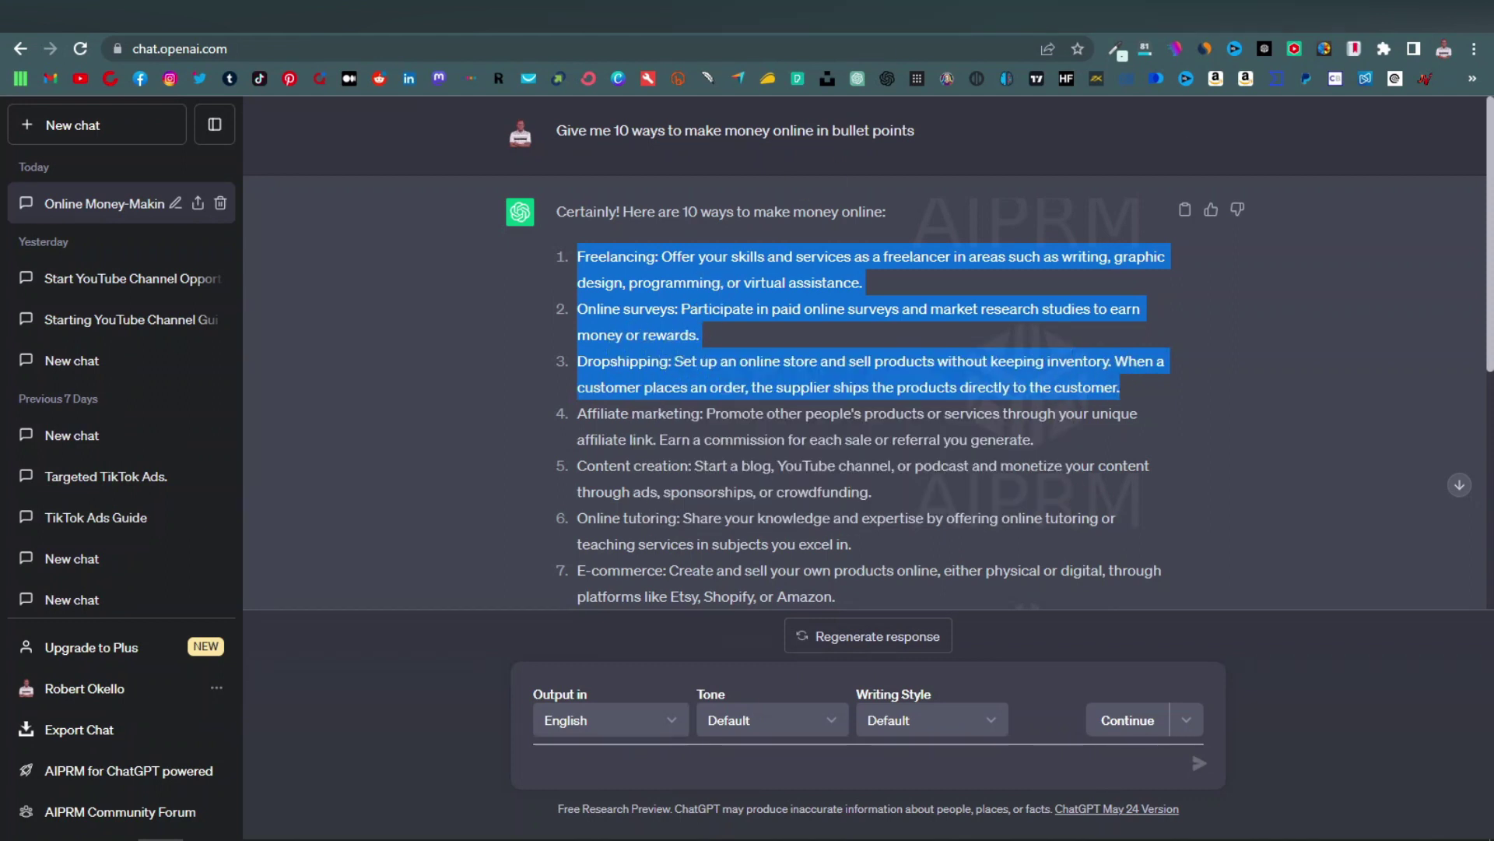
{"action": "key", "text": "ctrl+Tab"}
Add a heading text box to page 2 and paste the three copied ideas into it
{"action": "right_click", "coordinate": [844, 347]}
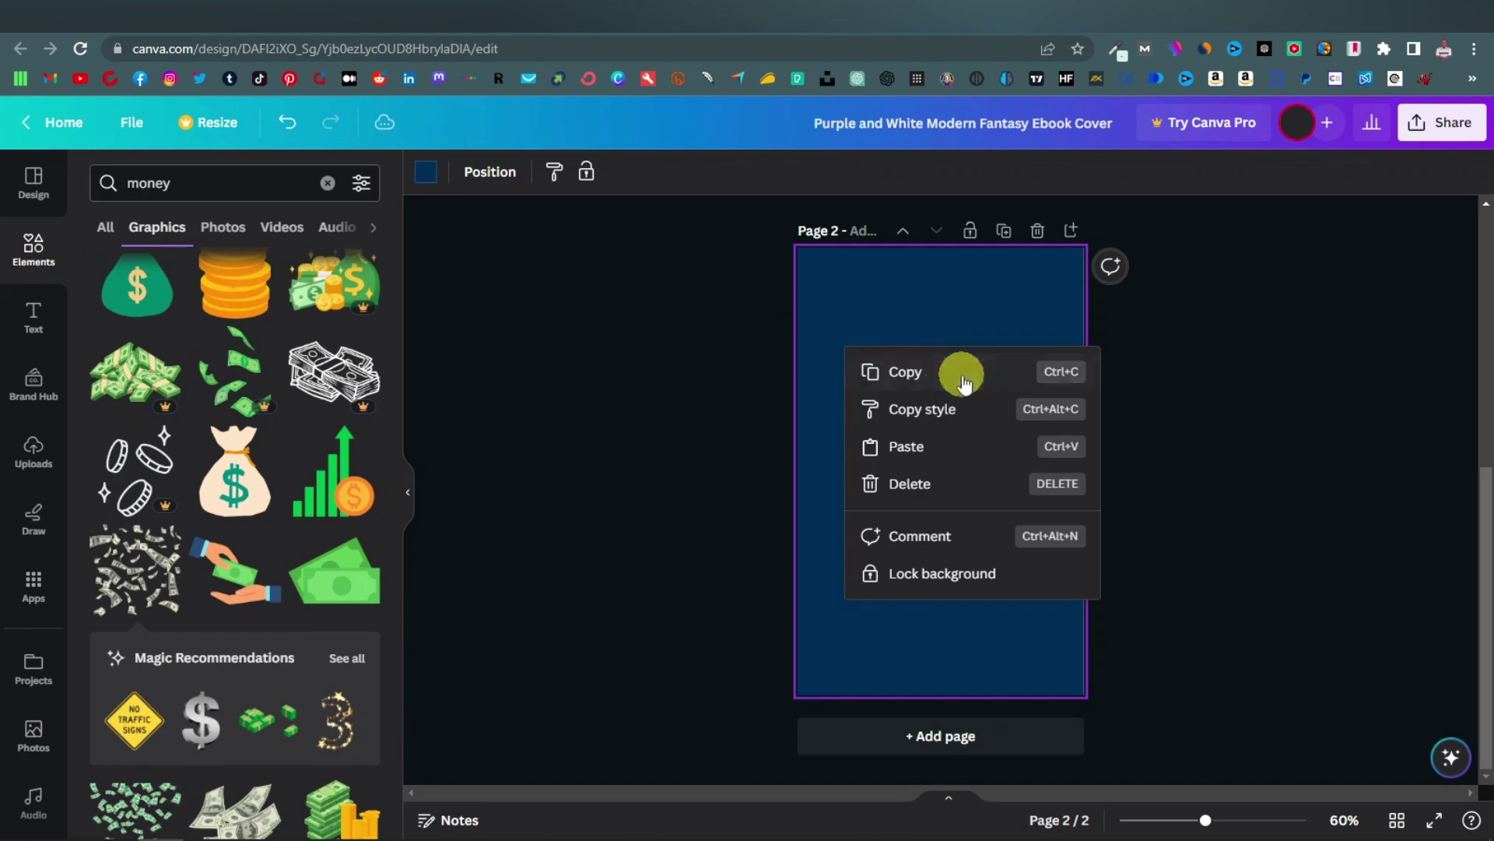
{"action": "left_click", "coordinate": [32, 329]}
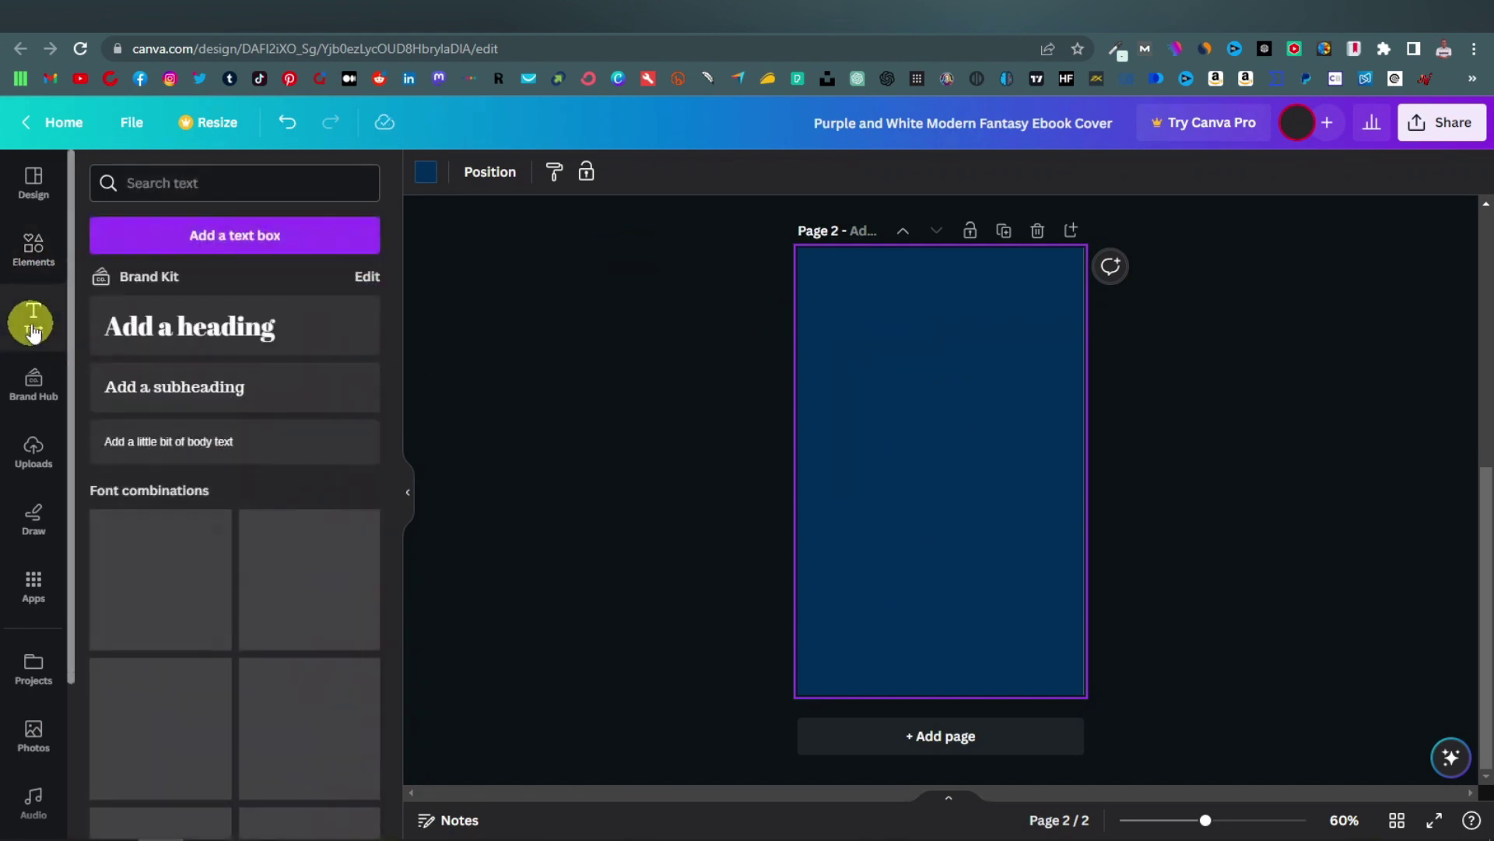
{"action": "left_click", "coordinate": [194, 324]}
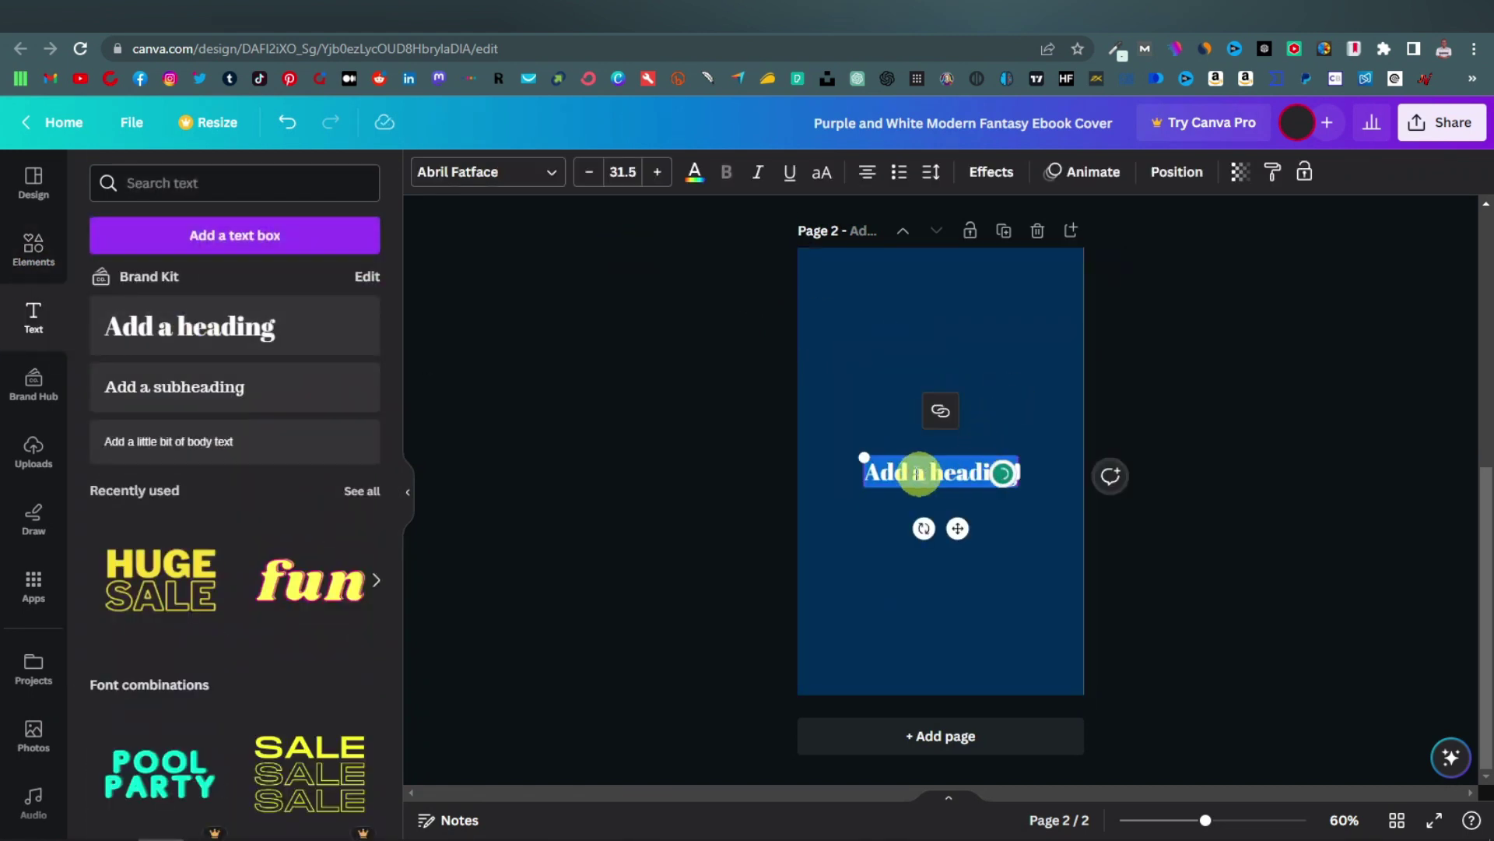
{"action": "right_click", "coordinate": [927, 471]}
{"action": "left_click", "coordinate": [995, 566]}
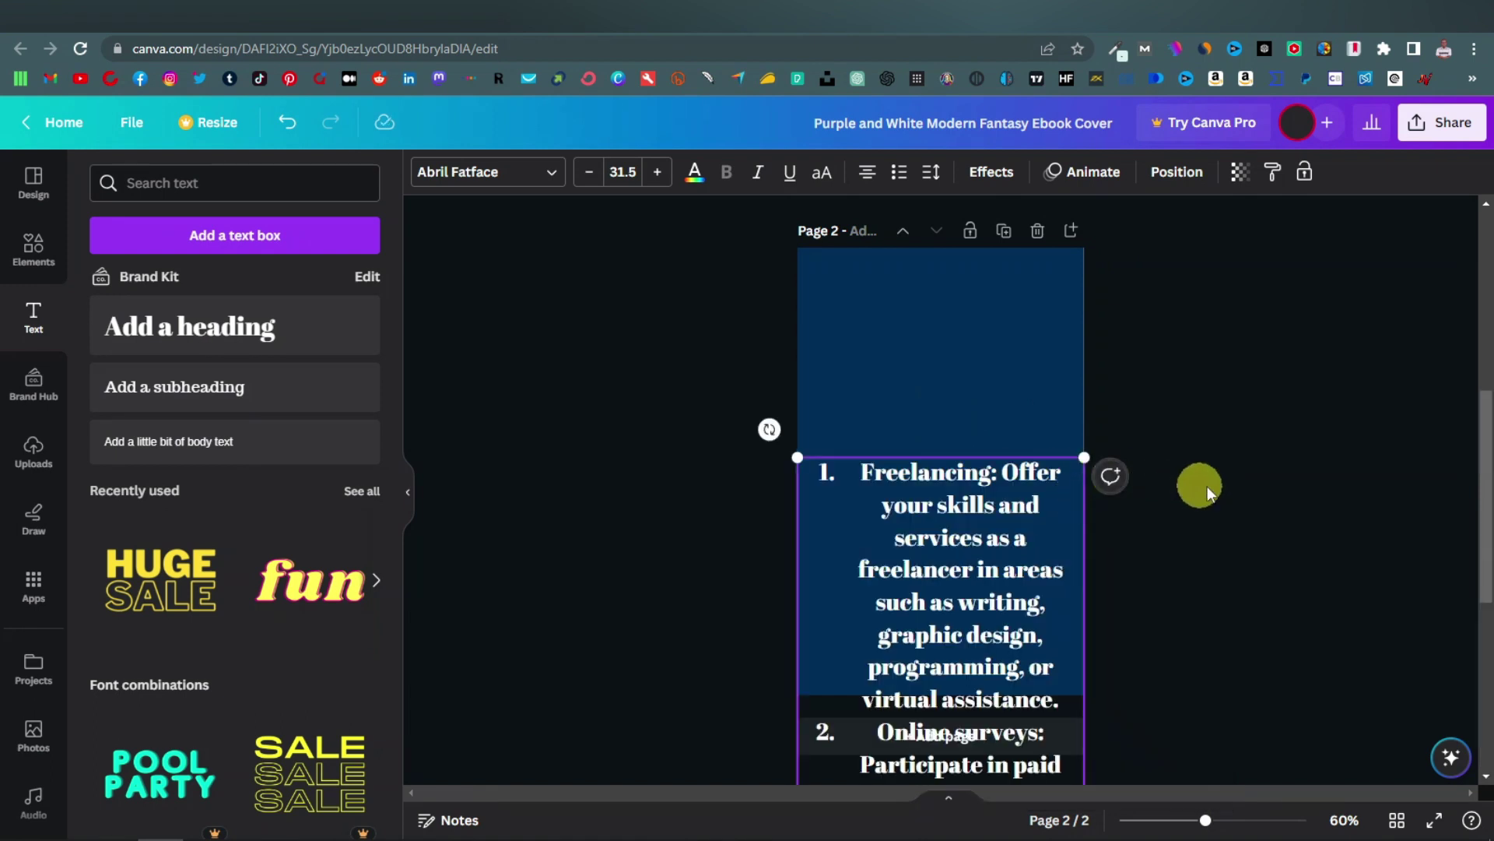
Scale the list down, widen it to the page width and move it to the top of page 2
{"action": "left_click_drag", "start_coordinate": [1082, 458], "coordinate": [966, 539]}
{"action": "left_click_drag", "start_coordinate": [965, 619], "coordinate": [968, 304]}
{"action": "left_click_drag", "start_coordinate": [1041, 247], "coordinate": [1008, 345]}
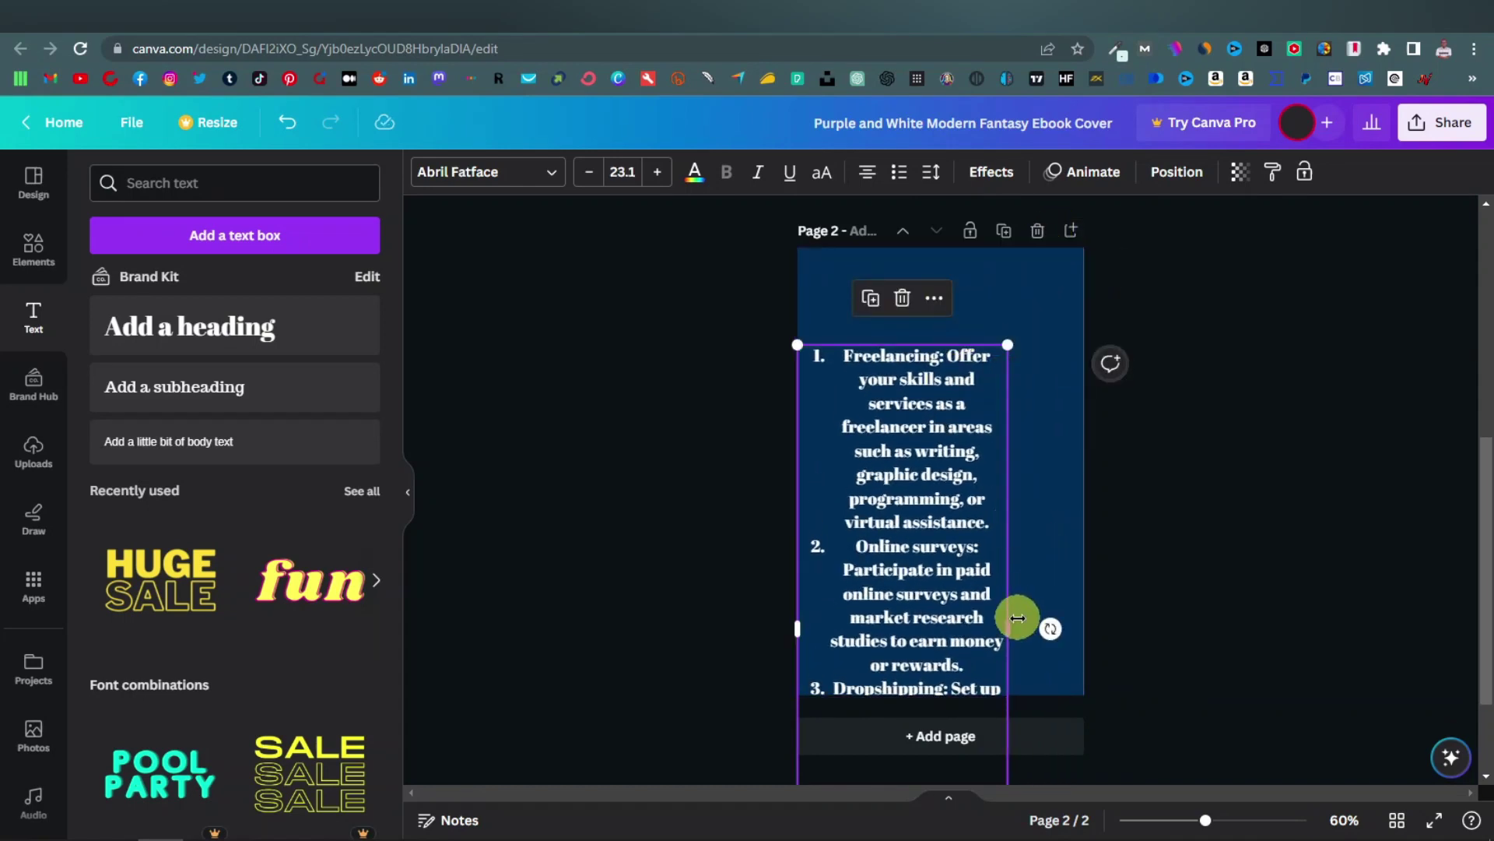
{"action": "left_click_drag", "start_coordinate": [1015, 627], "coordinate": [1083, 618]}
{"action": "left_click_drag", "start_coordinate": [930, 554], "coordinate": [934, 488]}
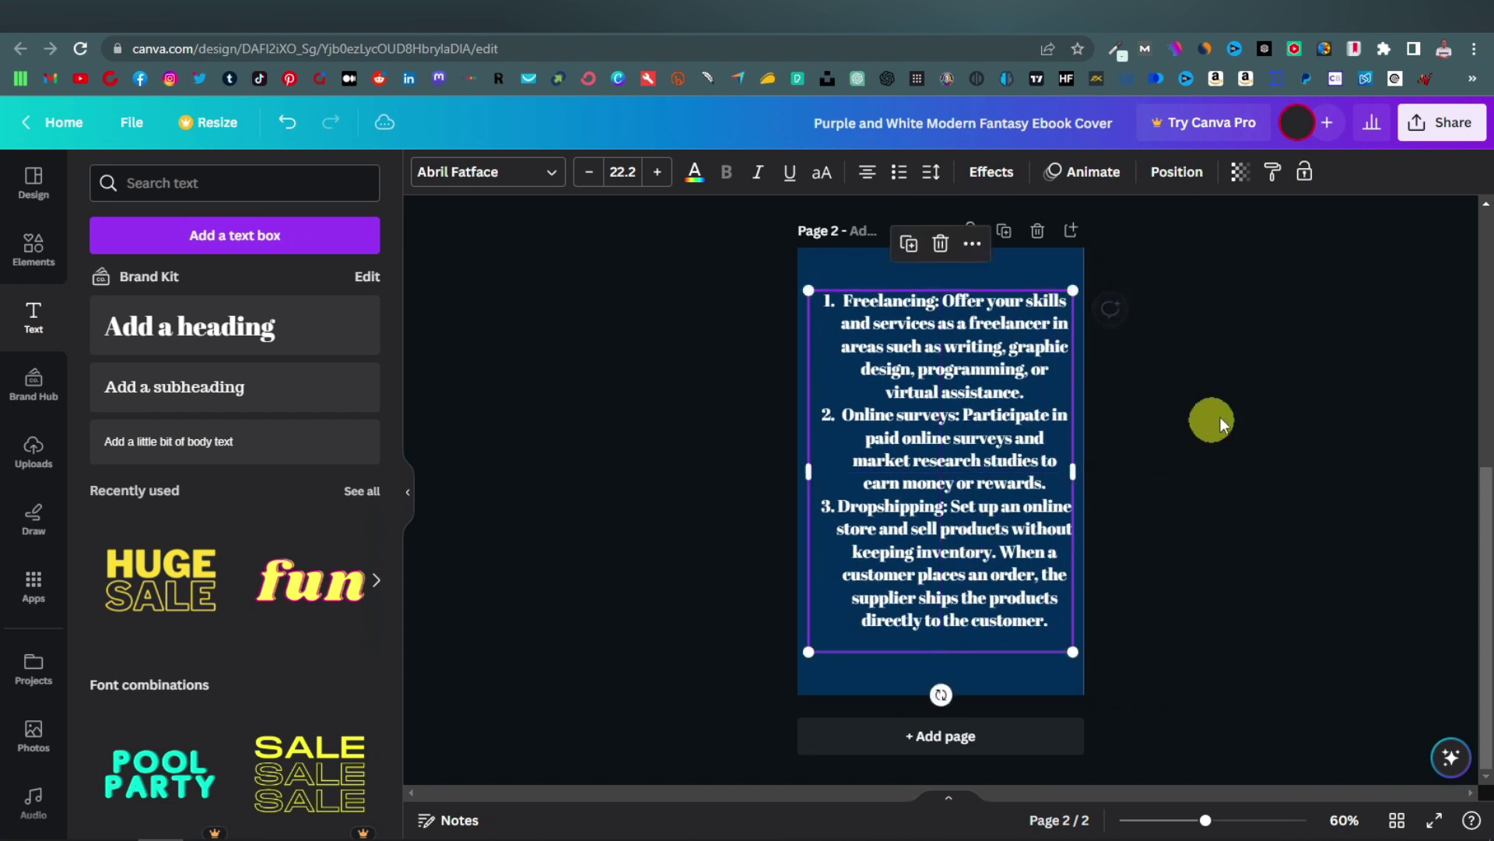
{"action": "left_click", "coordinate": [1204, 425]}
Left-align the list text and add a blank third page
{"action": "left_click", "coordinate": [929, 456]}
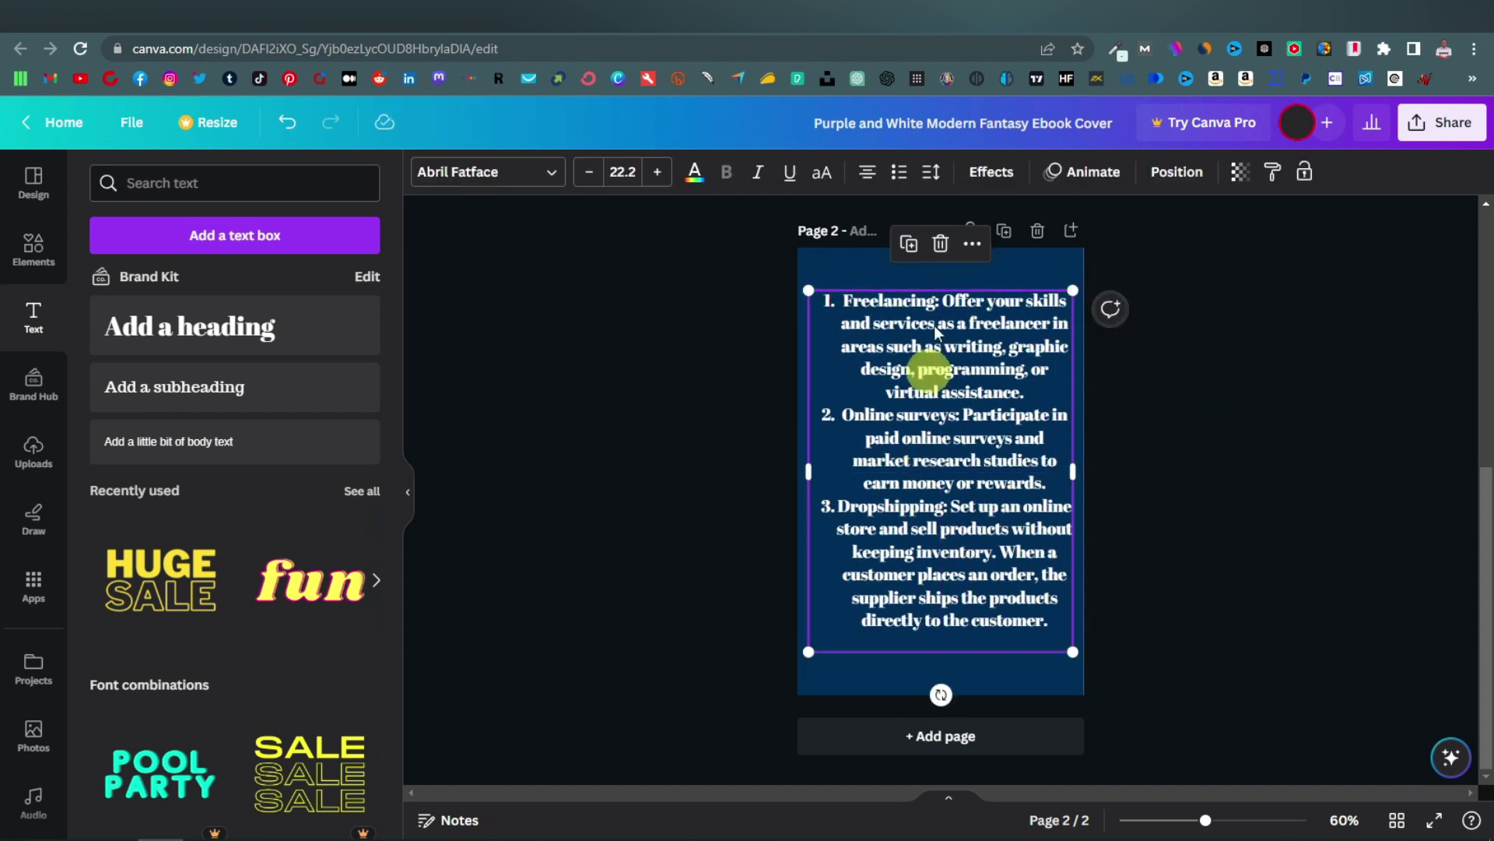
{"action": "left_click", "coordinate": [868, 174]}
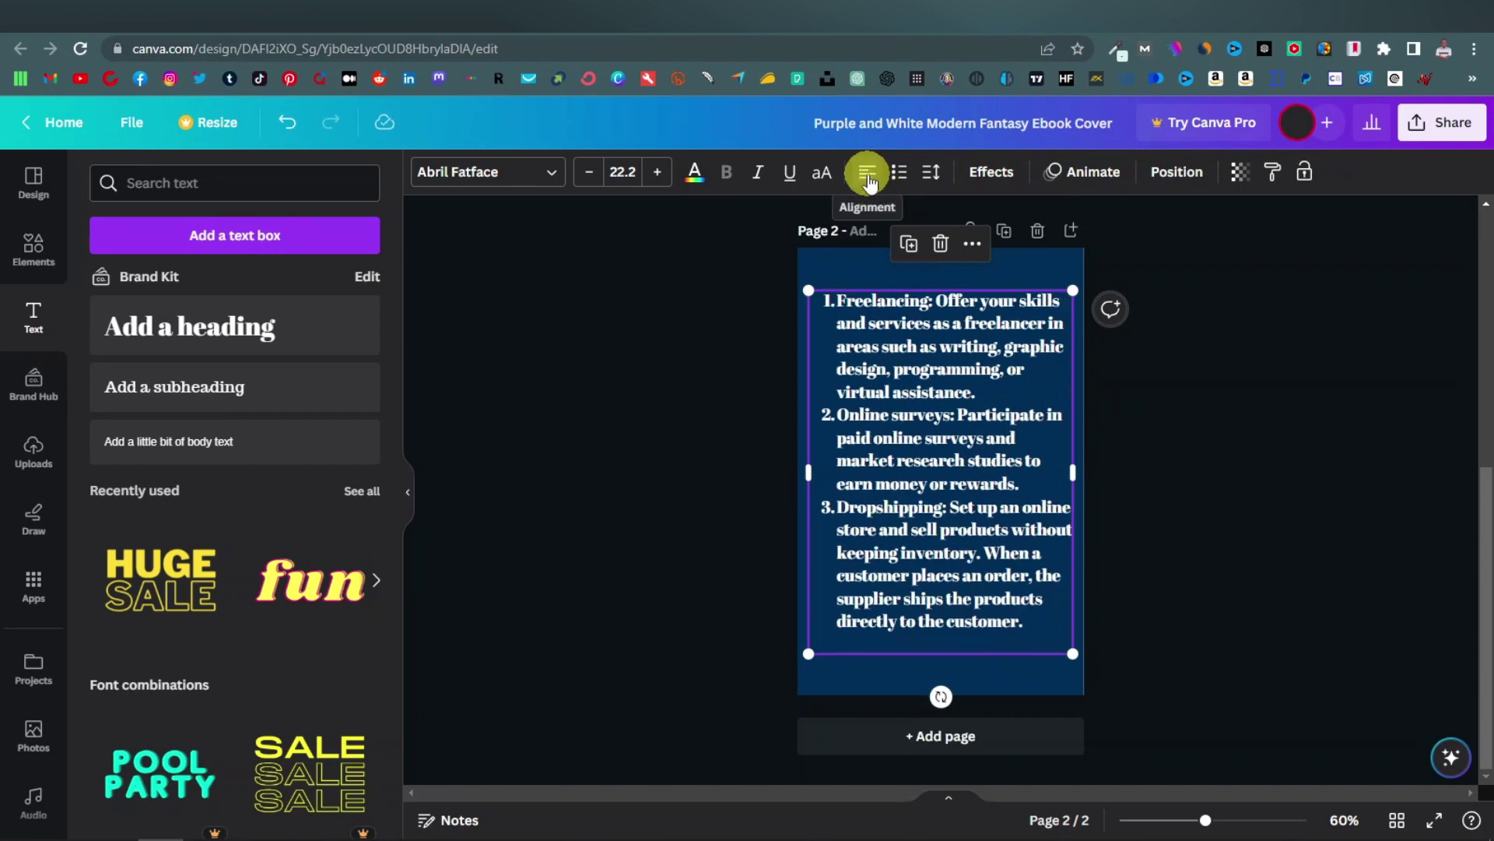
{"action": "left_click", "coordinate": [870, 177]}
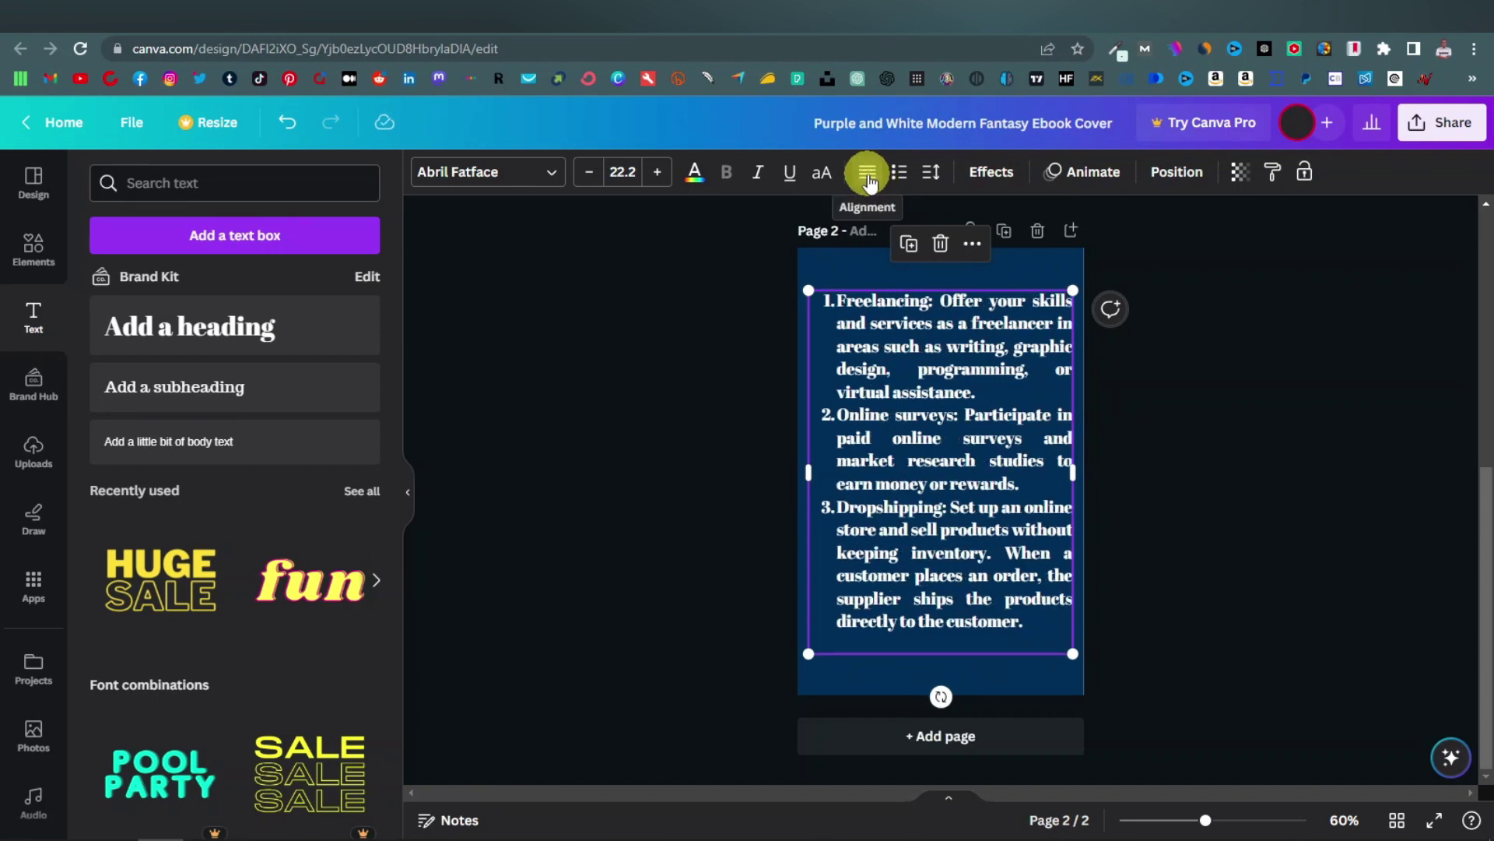
{"action": "left_click", "coordinate": [870, 179]}
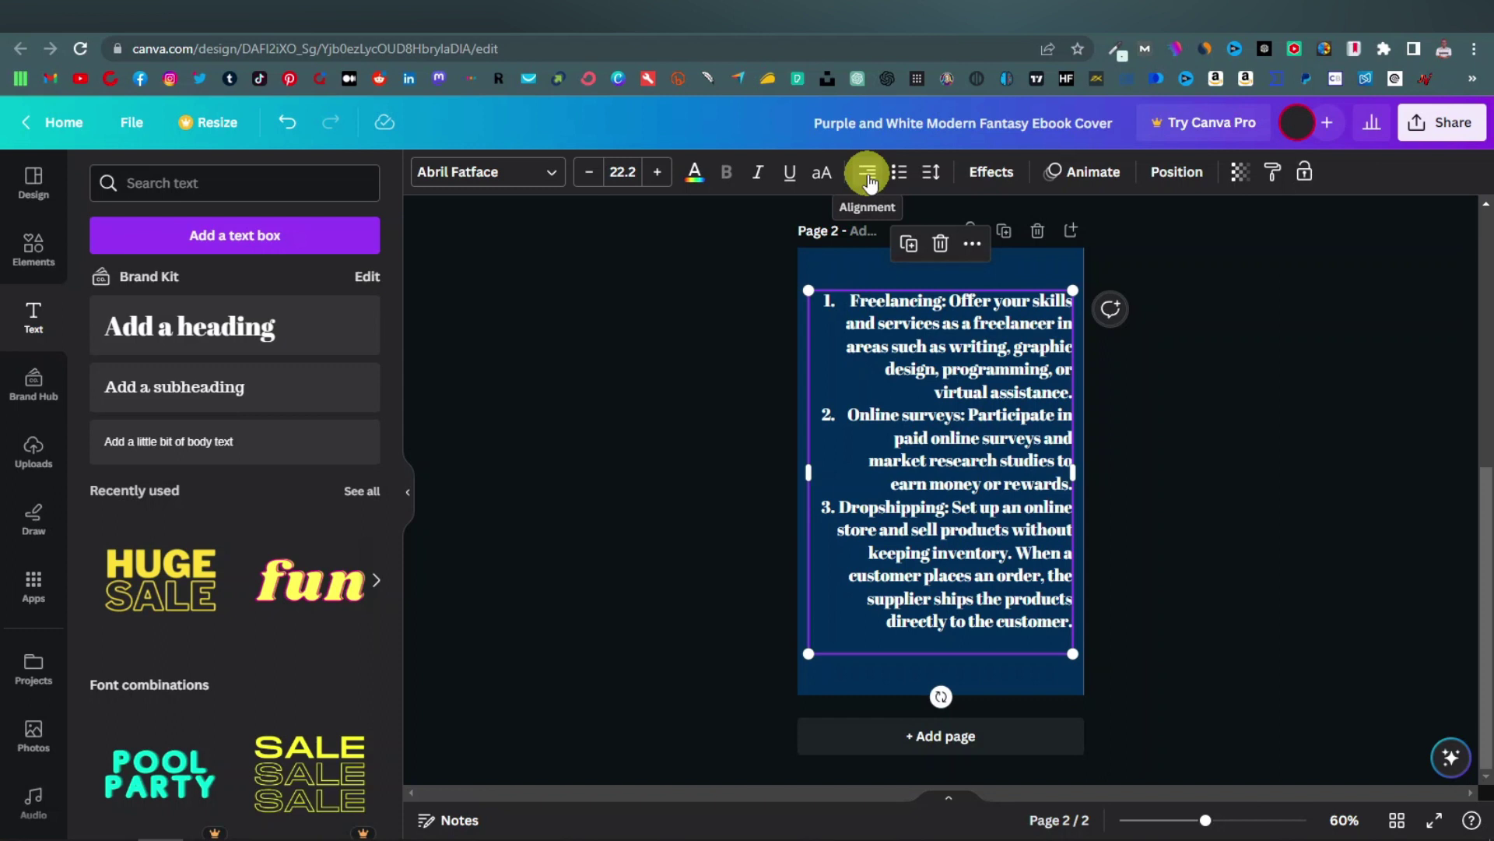
{"action": "left_click", "coordinate": [870, 180]}
{"action": "left_click", "coordinate": [870, 180]}
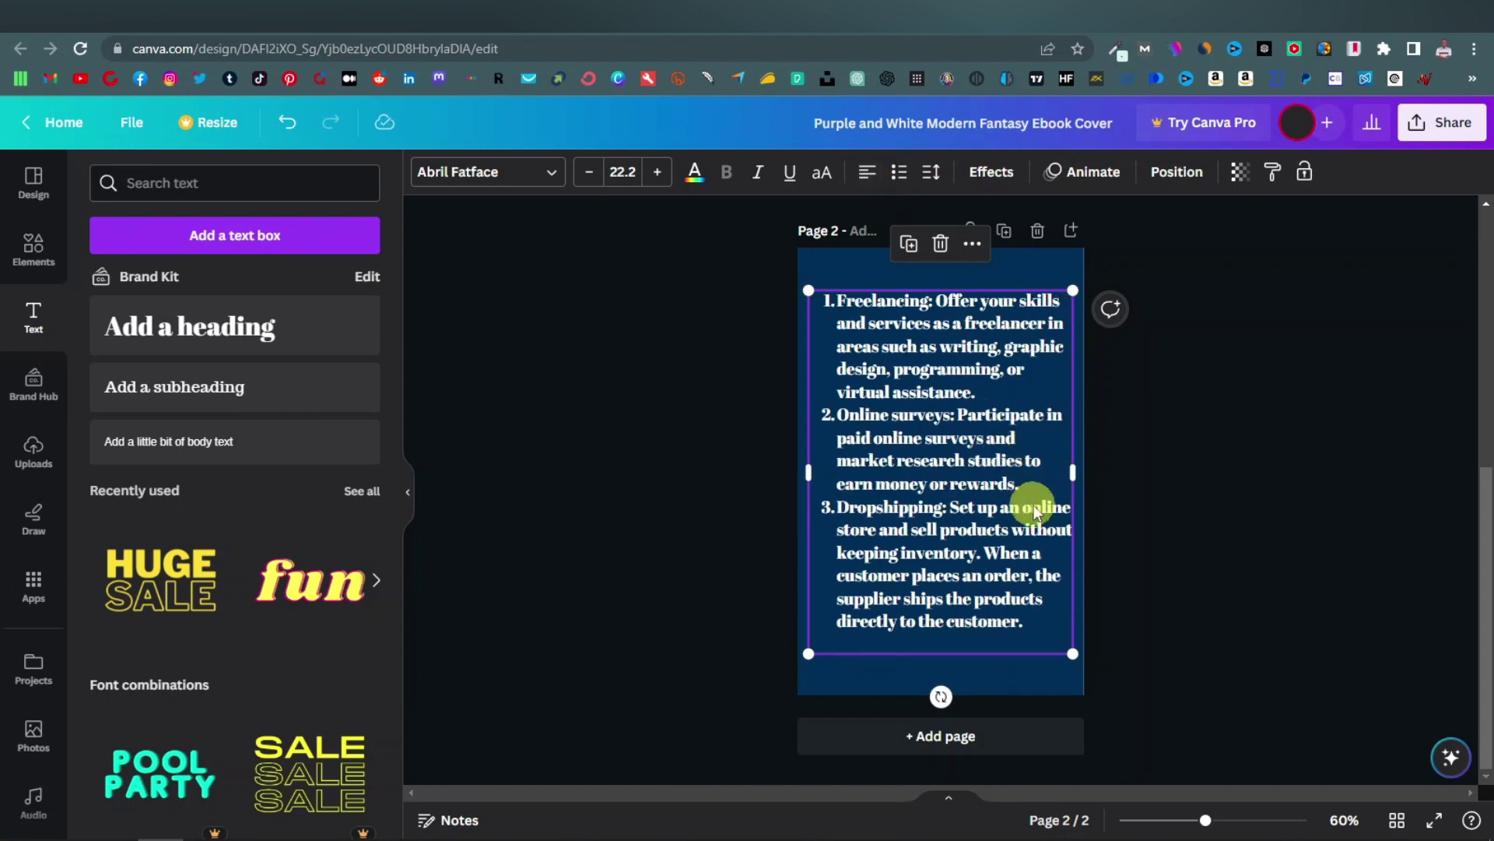
{"action": "left_click", "coordinate": [994, 548]}
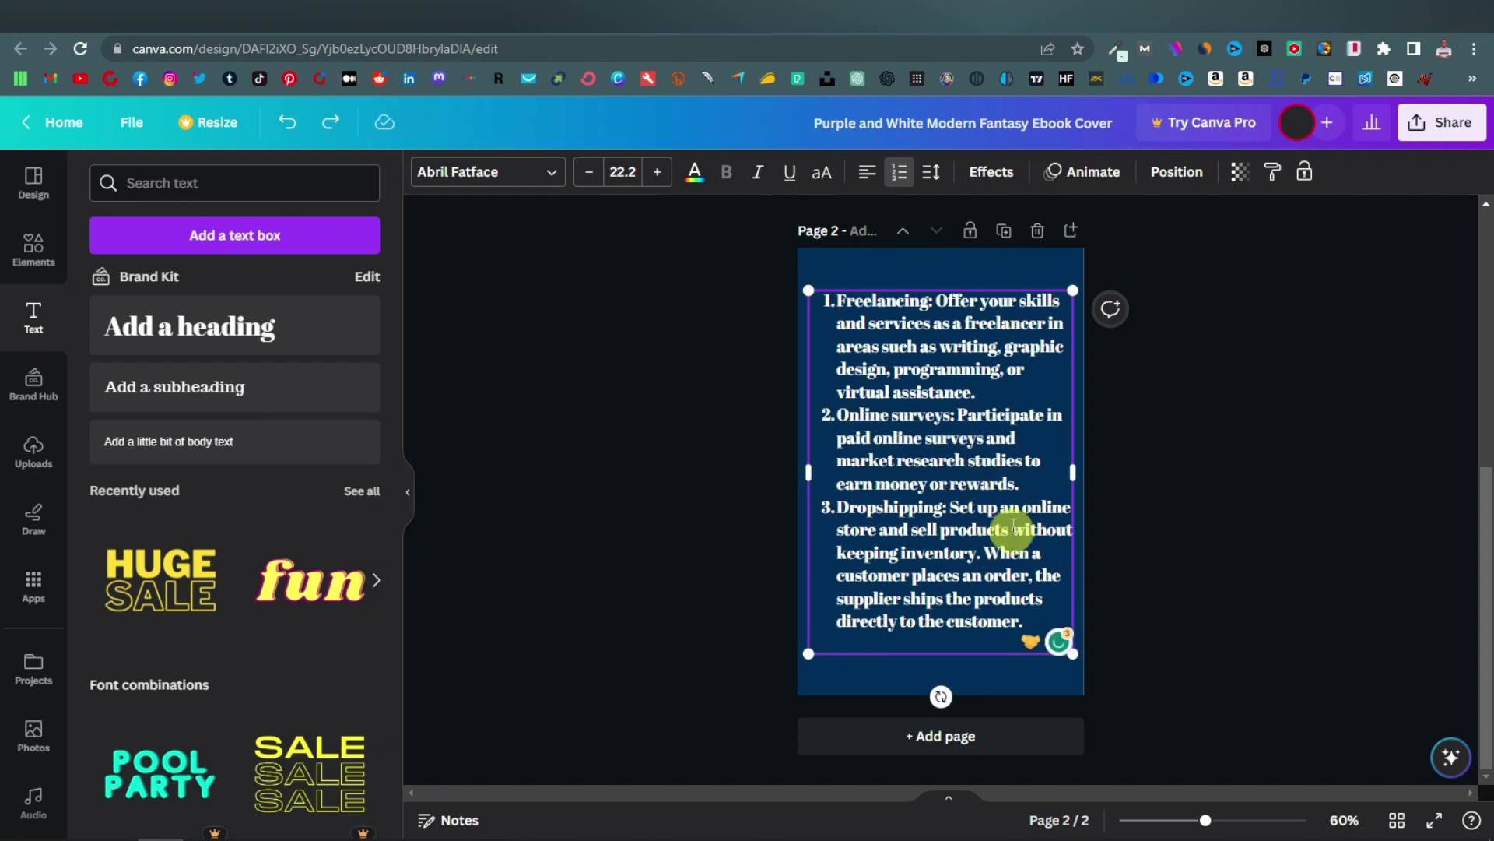
{"action": "left_click", "coordinate": [985, 738]}
Select ChatGPT's items 4–6: affiliate marketing, content creation and online tutoring
{"action": "left_click", "coordinate": [747, 16]}
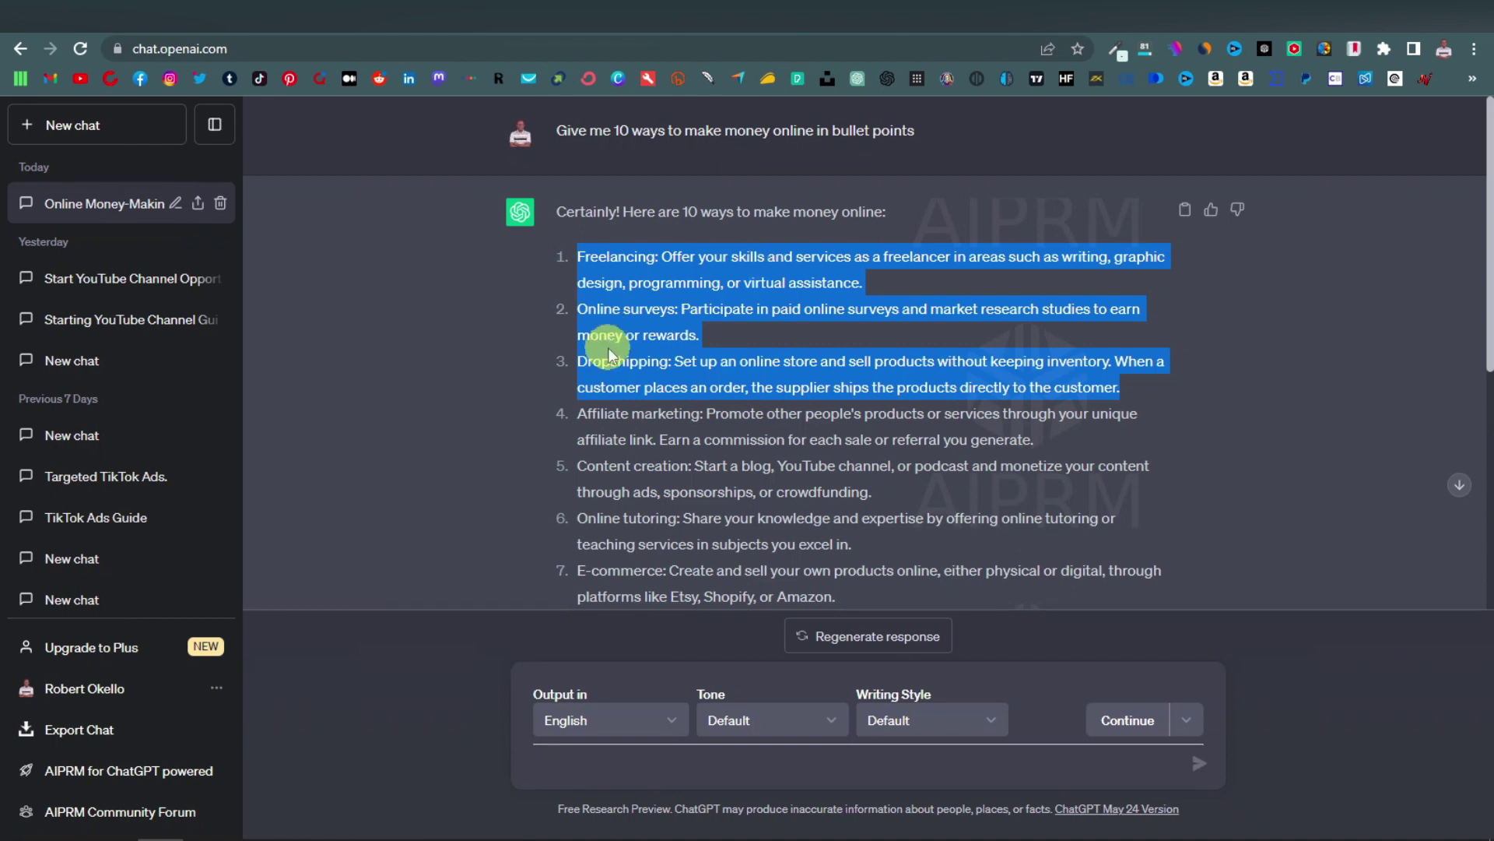
{"action": "scroll", "coordinate": [601, 333], "scroll_direction": "down", "scroll_amount": 1}
{"action": "scroll", "coordinate": [590, 325], "scroll_direction": "down", "scroll_amount": 1}
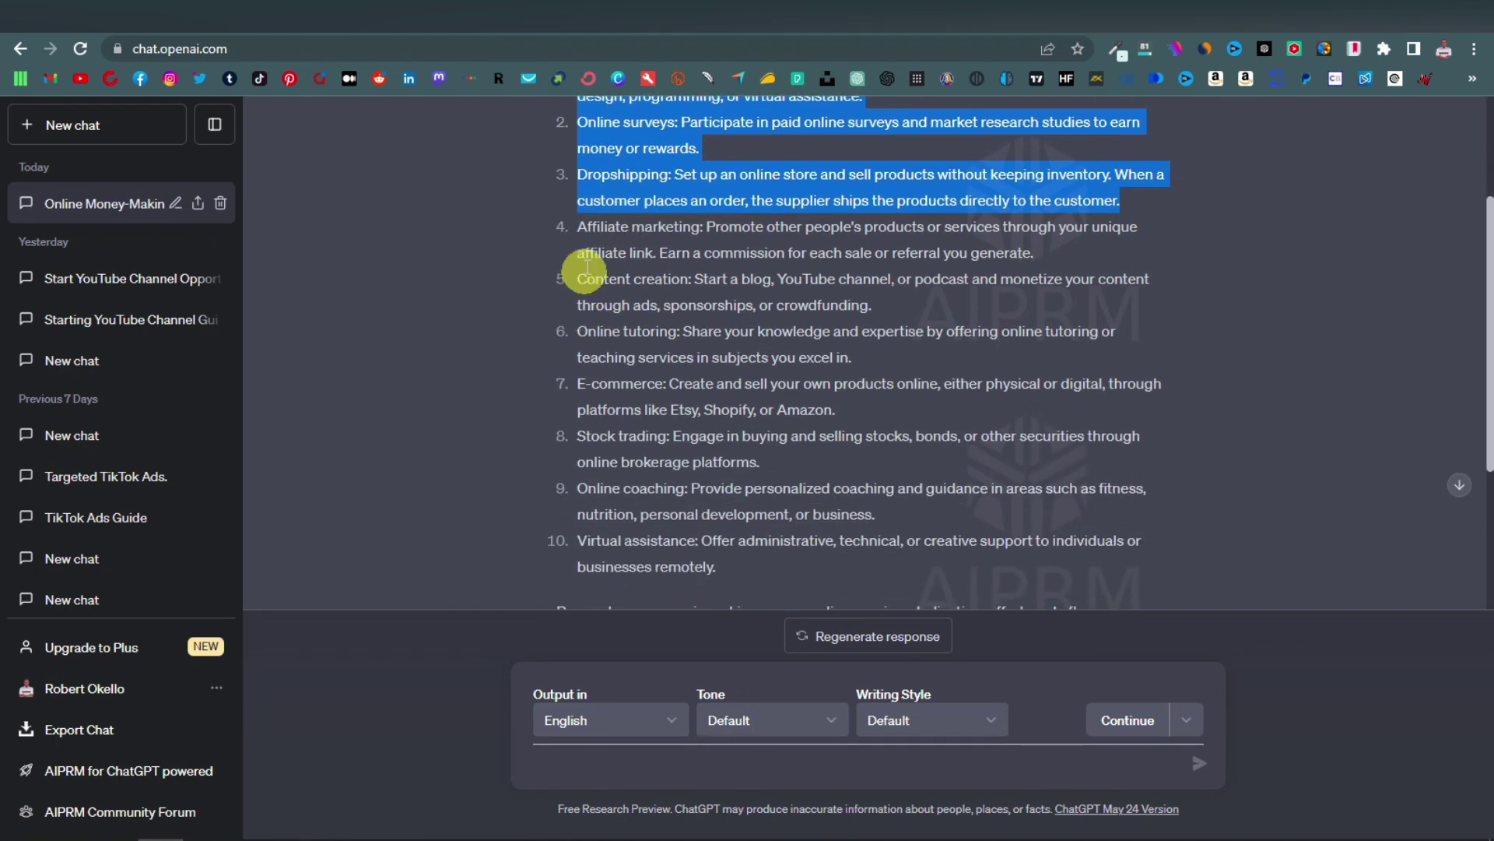
{"action": "left_click_drag", "start_coordinate": [574, 231], "coordinate": [1023, 350]}
Copy items 4–6 and paste them into a new heading text box on page 3
{"action": "right_click", "coordinate": [798, 288]}
{"action": "left_click", "coordinate": [855, 299]}
{"action": "key", "text": "ctrl+Tab"}
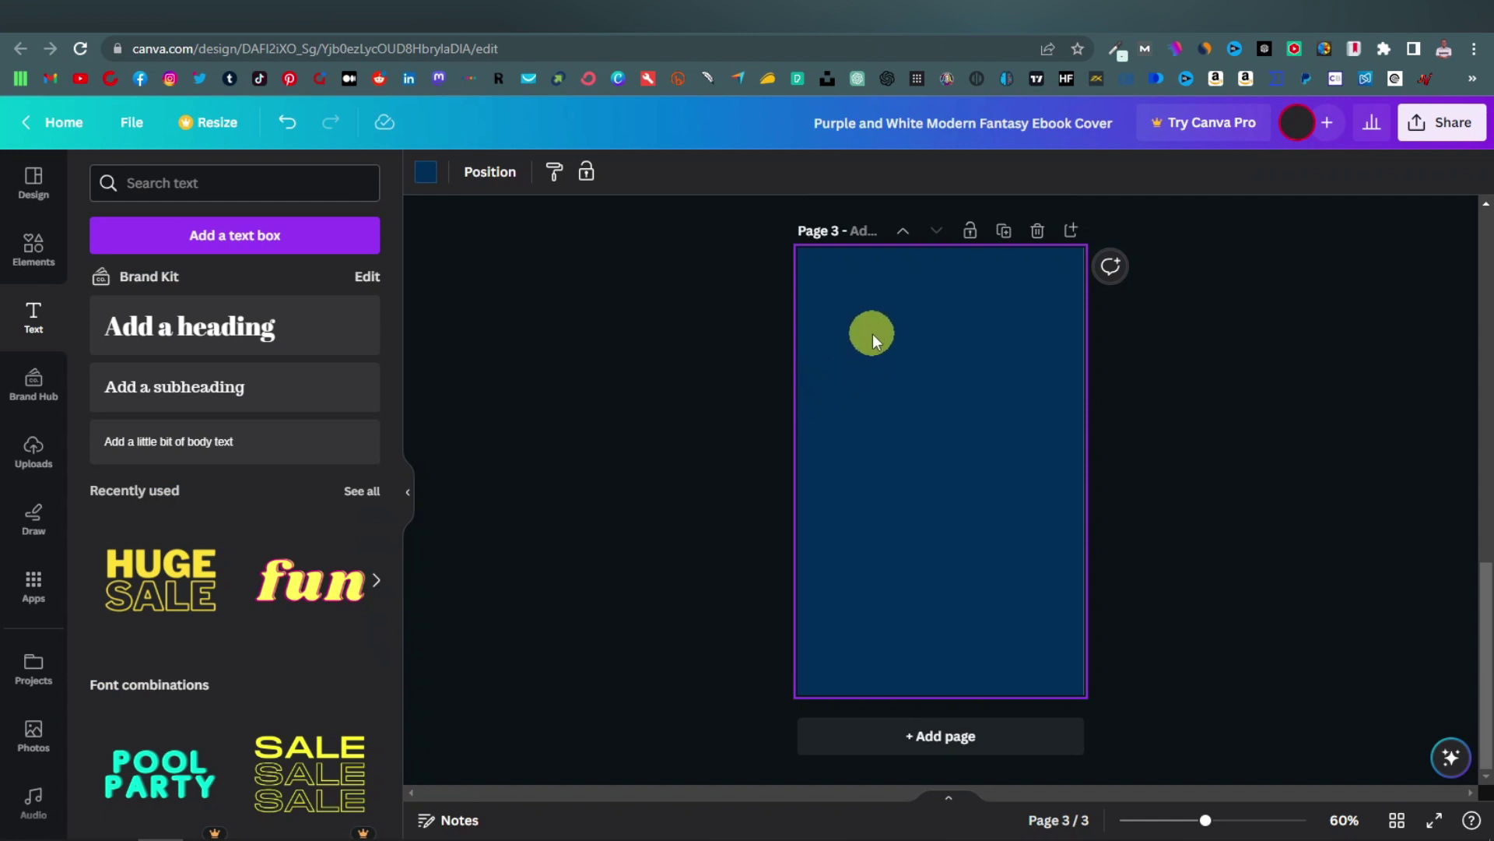
{"action": "left_click", "coordinate": [240, 347]}
{"action": "right_click", "coordinate": [923, 473]}
{"action": "left_click", "coordinate": [1016, 558]}
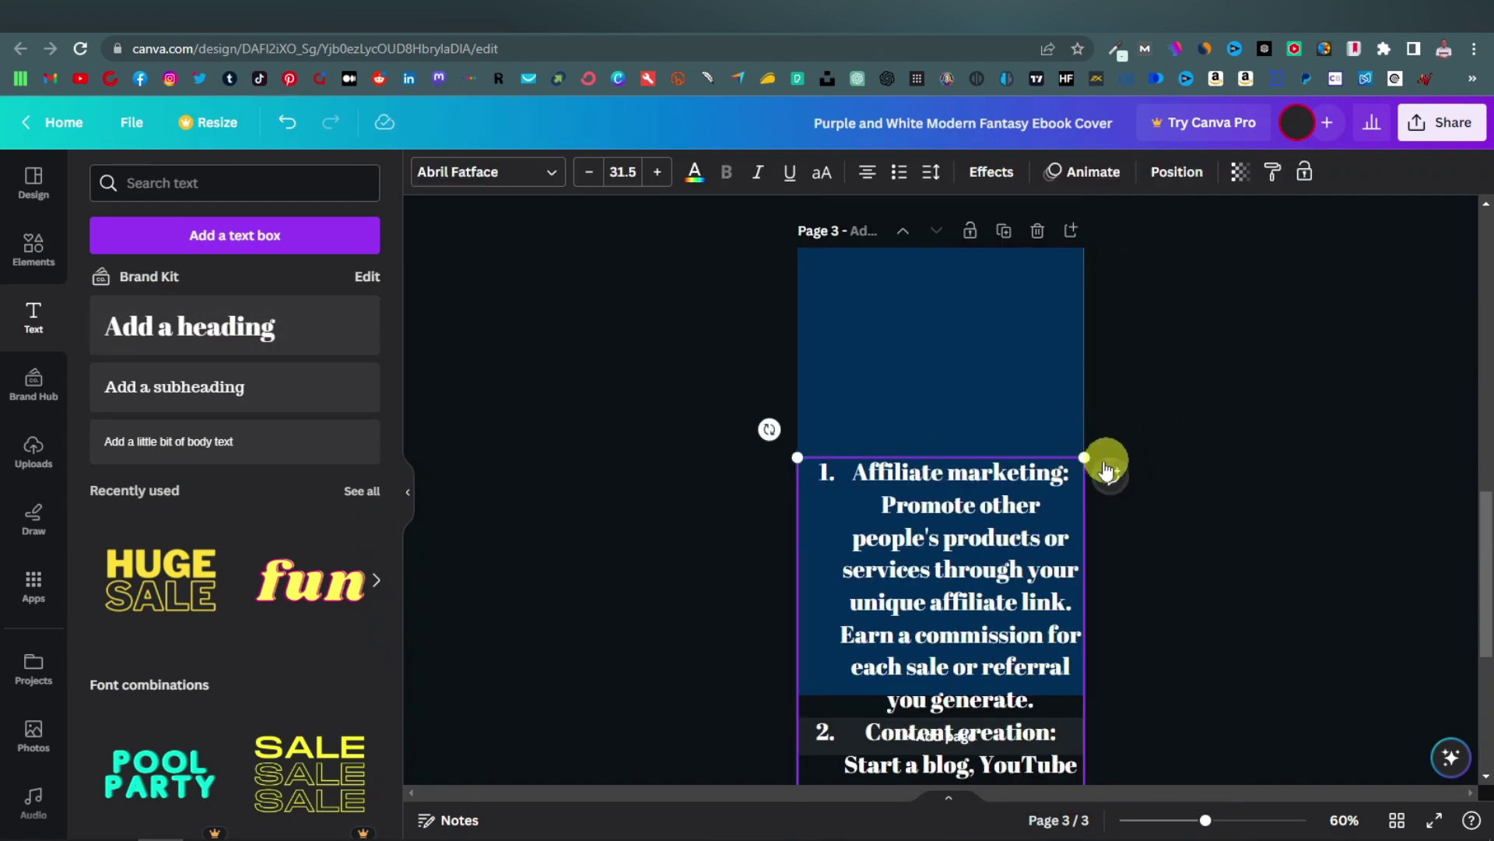
Shrink the page 3 list, move it to the top and left-align it
{"action": "left_click_drag", "start_coordinate": [1085, 460], "coordinate": [1035, 550]}
{"action": "left_click_drag", "start_coordinate": [951, 604], "coordinate": [971, 334]}
{"action": "left_click_drag", "start_coordinate": [1071, 277], "coordinate": [1064, 270]}
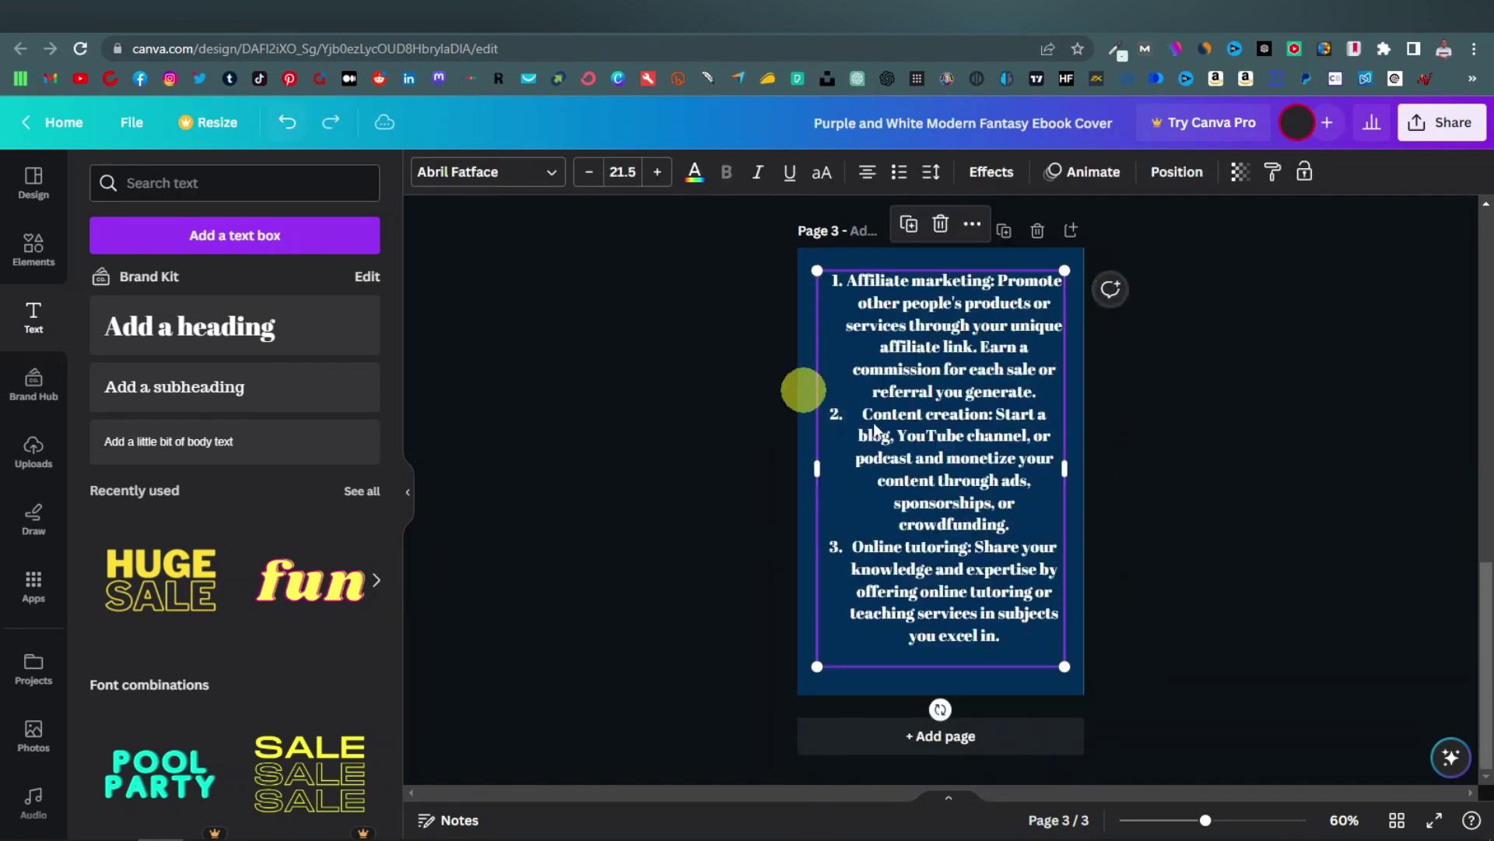
{"action": "left_click", "coordinate": [867, 178]}
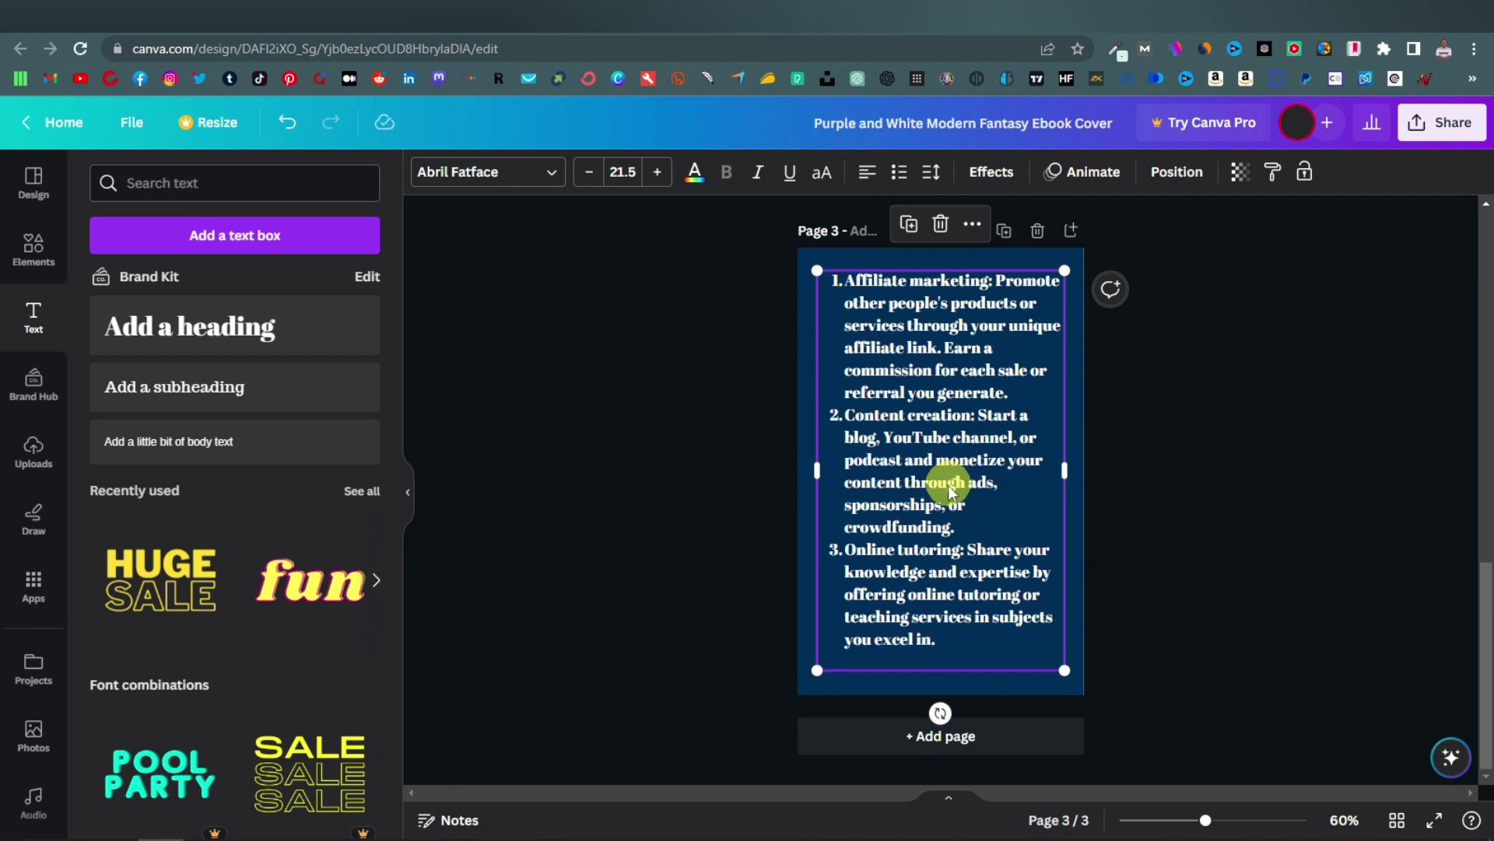
{"action": "scroll", "coordinate": [947, 484], "scroll_direction": "up", "scroll_amount": 1}
{"action": "scroll", "coordinate": [943, 486], "scroll_direction": "down", "scroll_amount": 1}
{"action": "scroll", "coordinate": [928, 484], "scroll_direction": "up", "scroll_amount": 6}
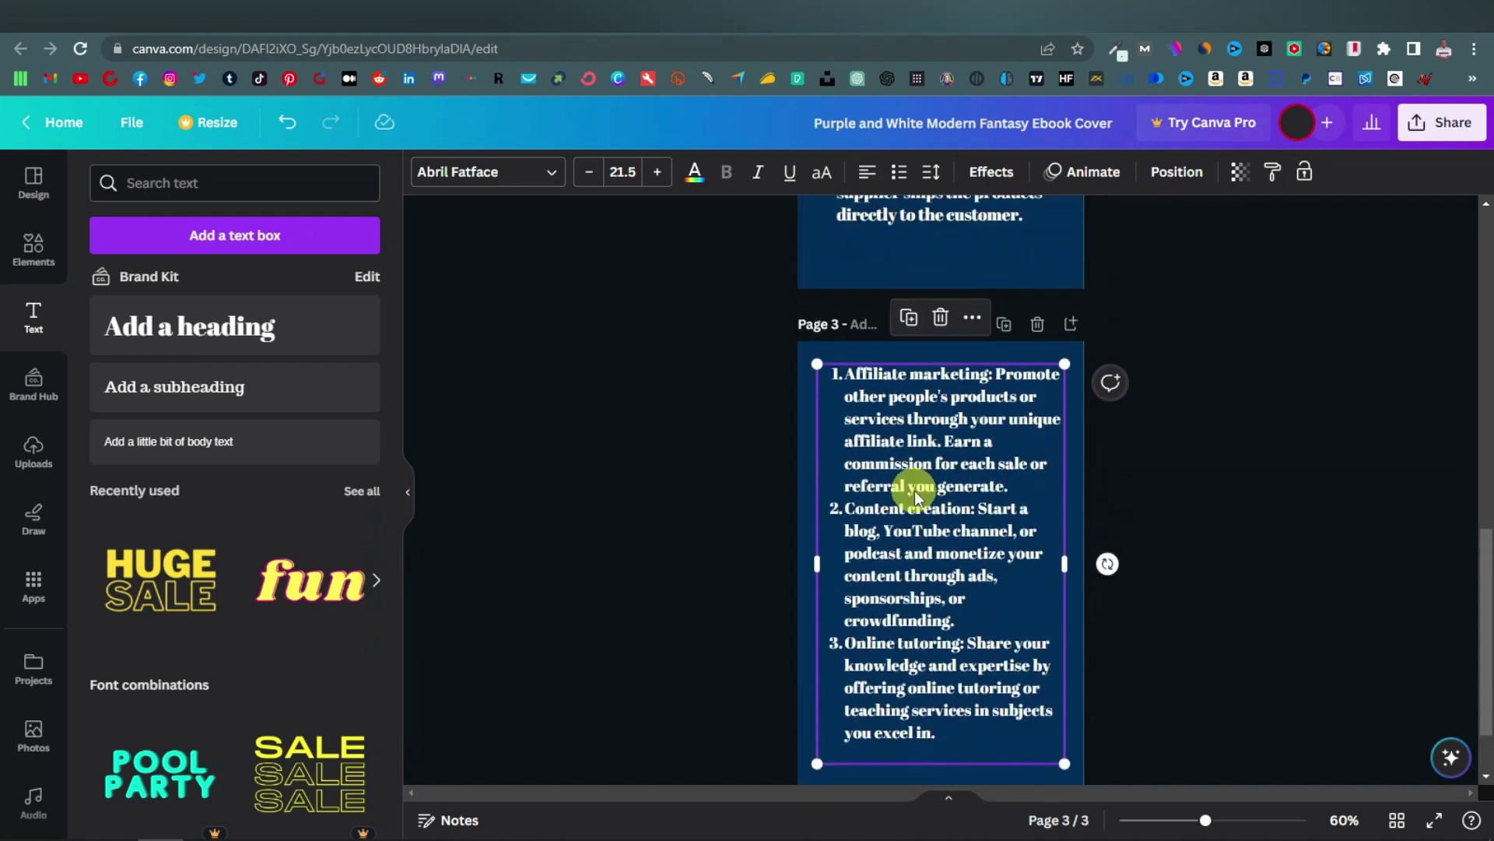
{"action": "scroll", "coordinate": [899, 496], "scroll_direction": "down", "scroll_amount": 4}
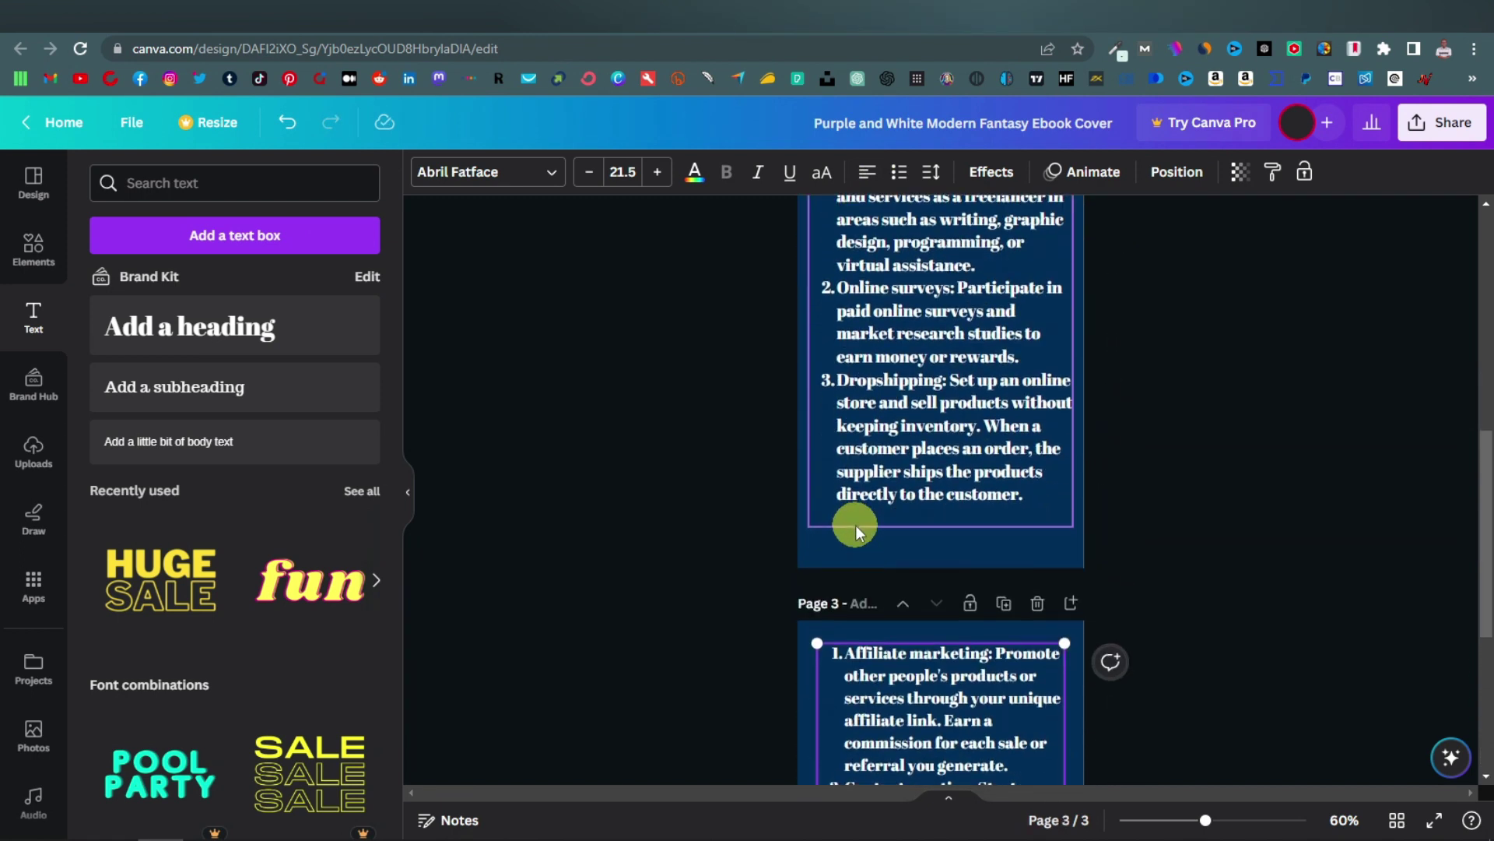
{"action": "left_click", "coordinate": [909, 504]}
{"action": "scroll", "coordinate": [872, 576], "scroll_direction": "down", "scroll_amount": 1}
{"action": "scroll", "coordinate": [884, 583], "scroll_direction": "up", "scroll_amount": 5}
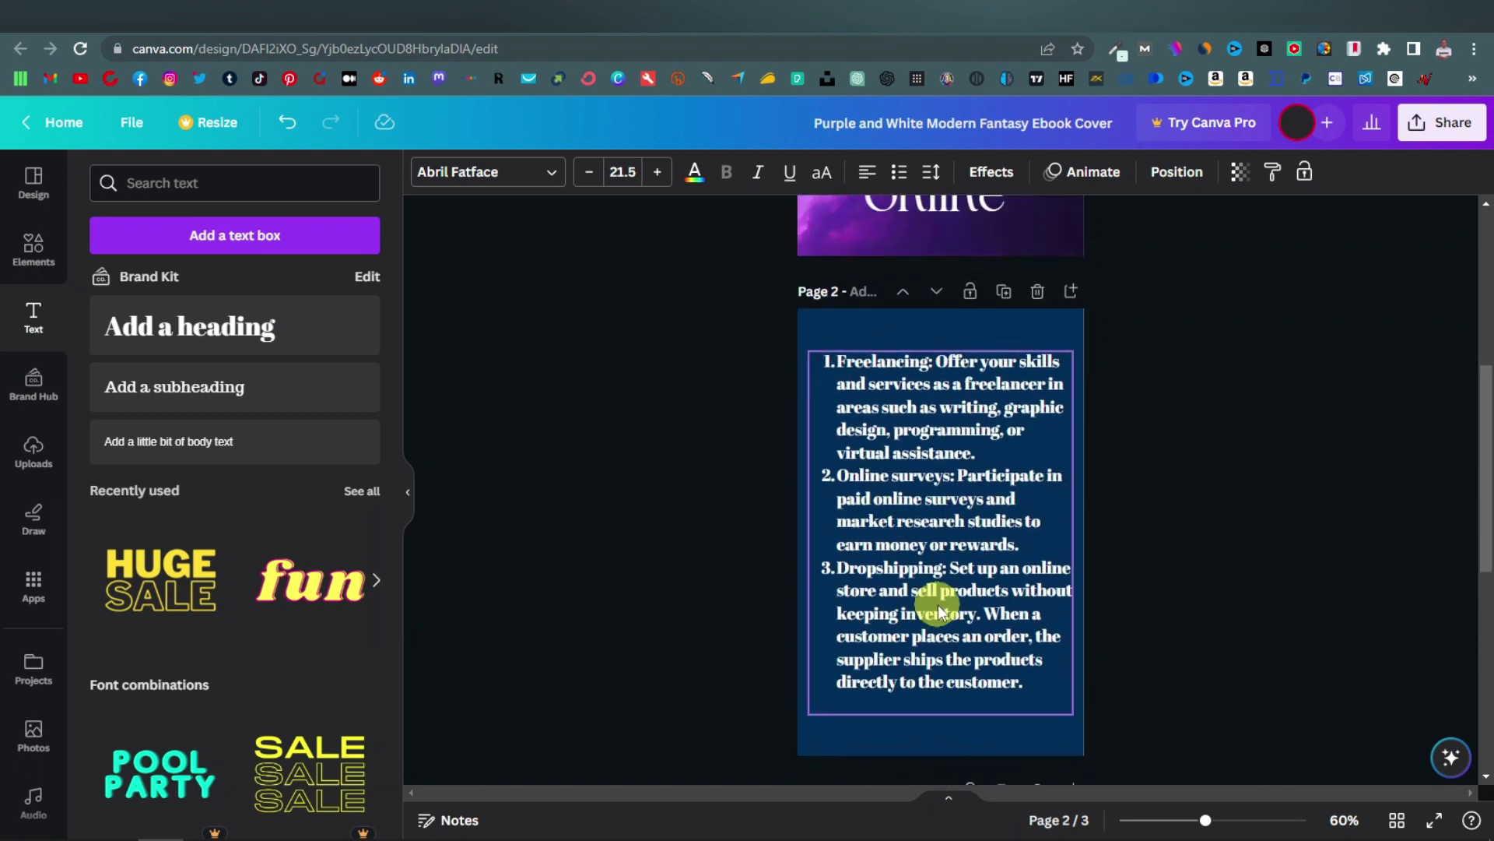
Break page 2's list into spaced paragraphs, numbering Freelancing as '1.'
{"action": "left_click", "coordinate": [855, 387]}
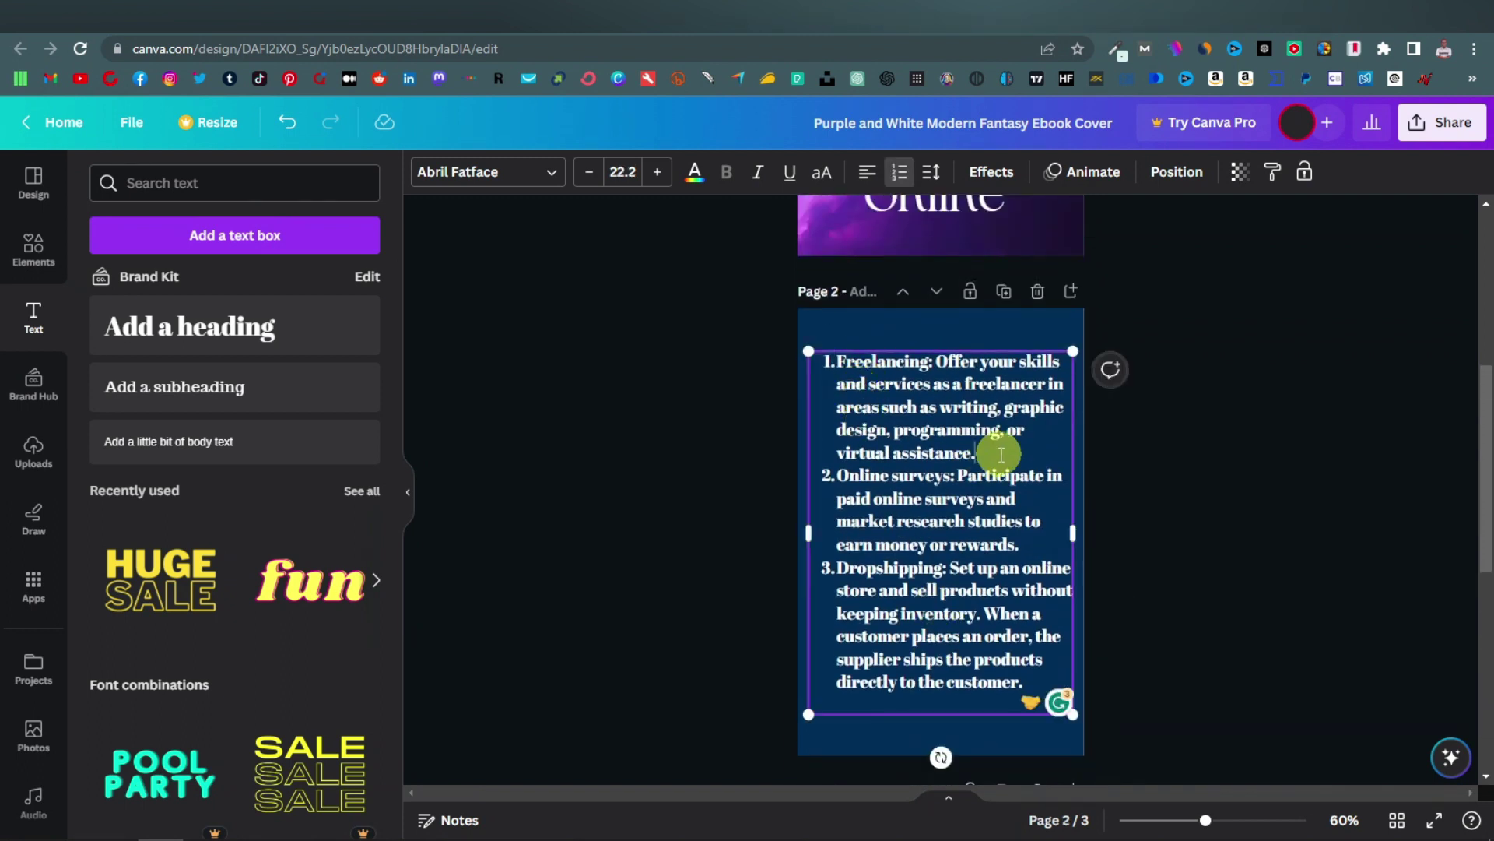
{"action": "key", "text": "Return"}
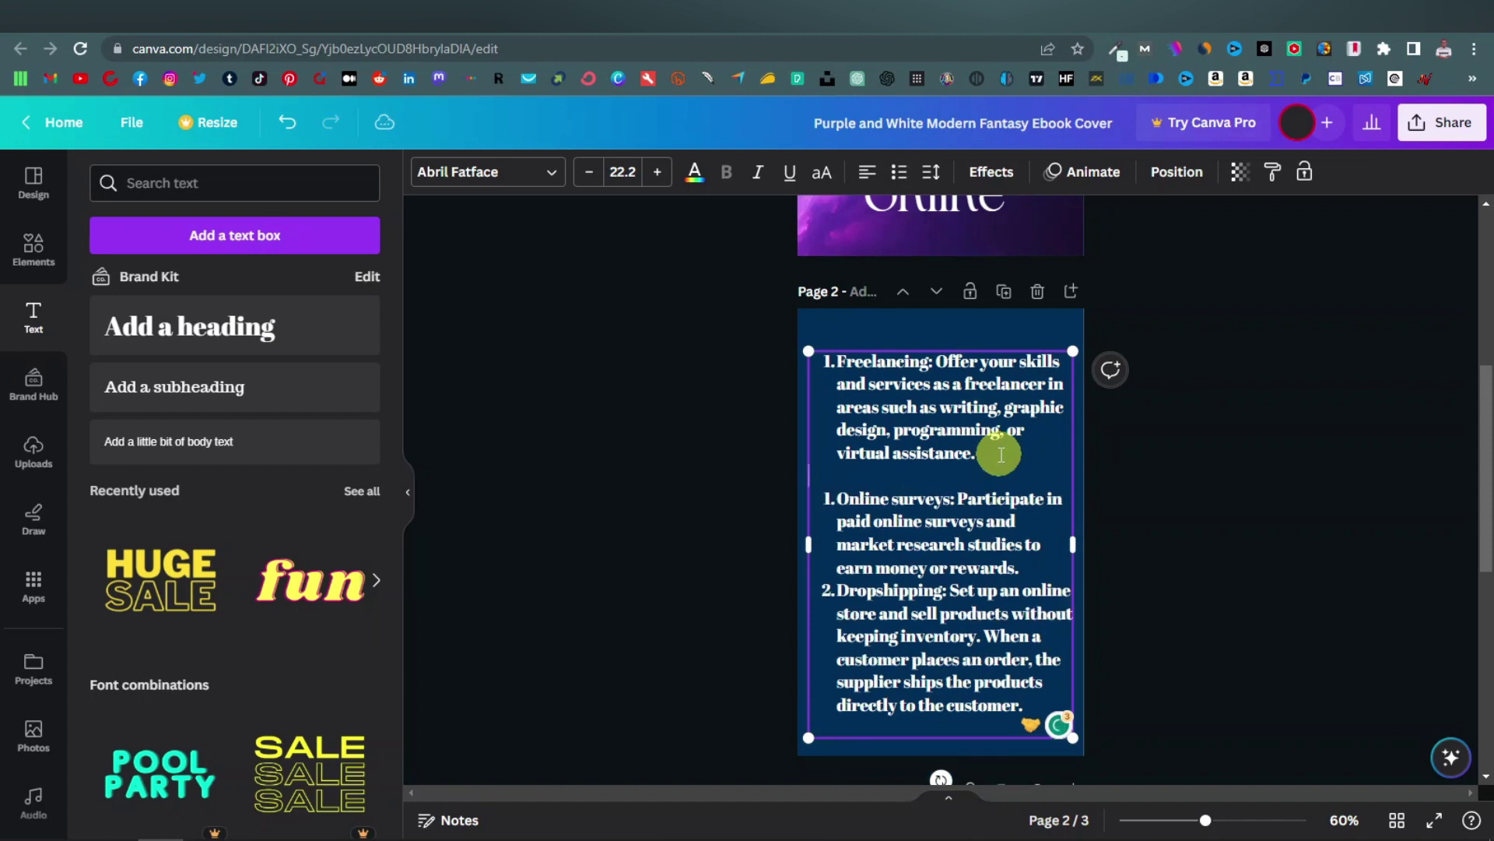
{"action": "left_click", "coordinate": [822, 503]}
{"action": "key", "text": "shift+Tab"}
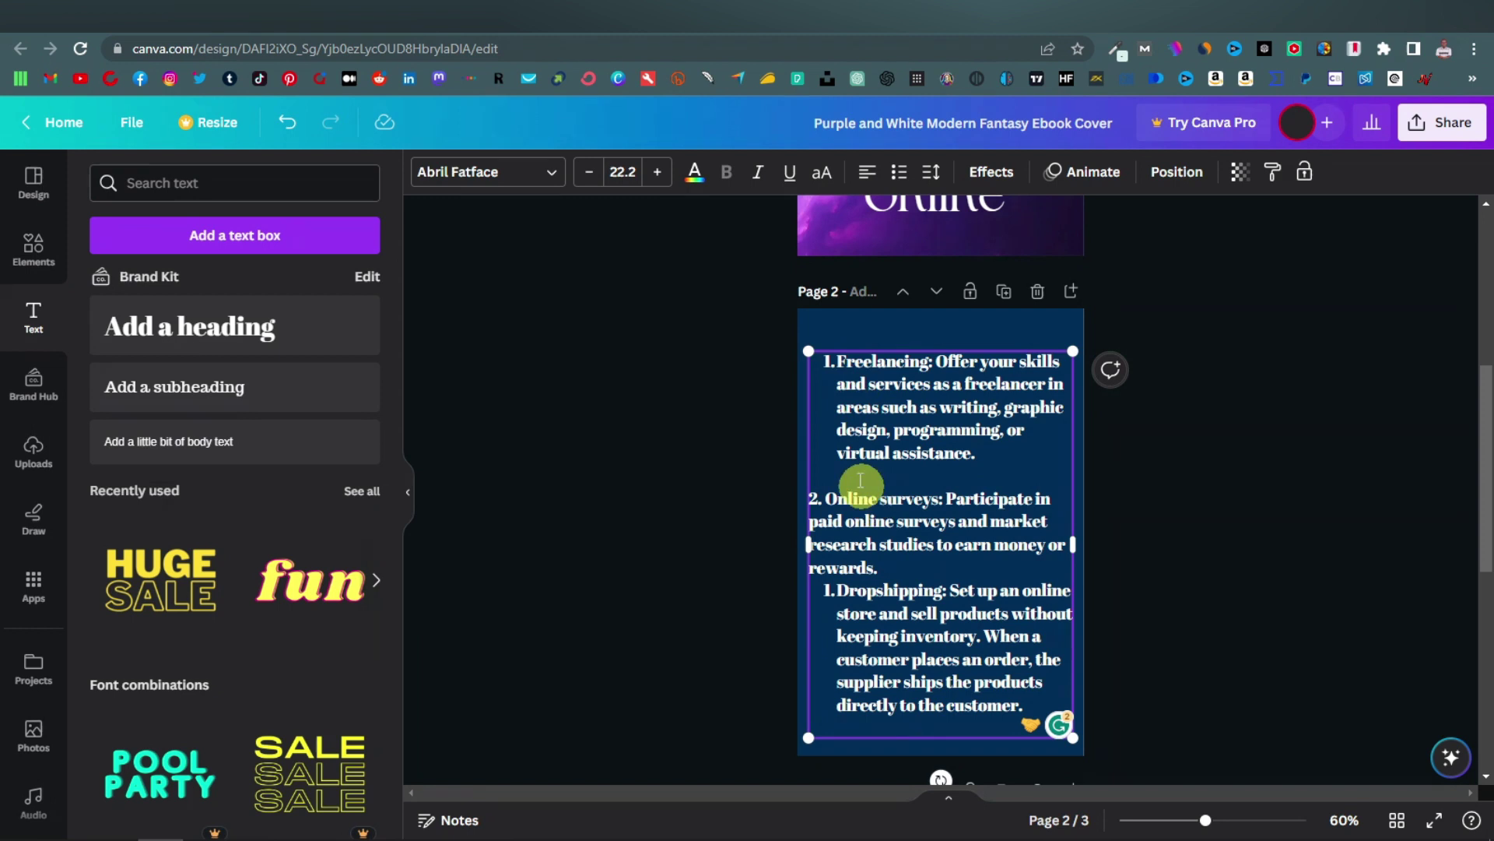
{"action": "left_click", "coordinate": [838, 363]}
{"action": "key", "text": "BackSpace"}
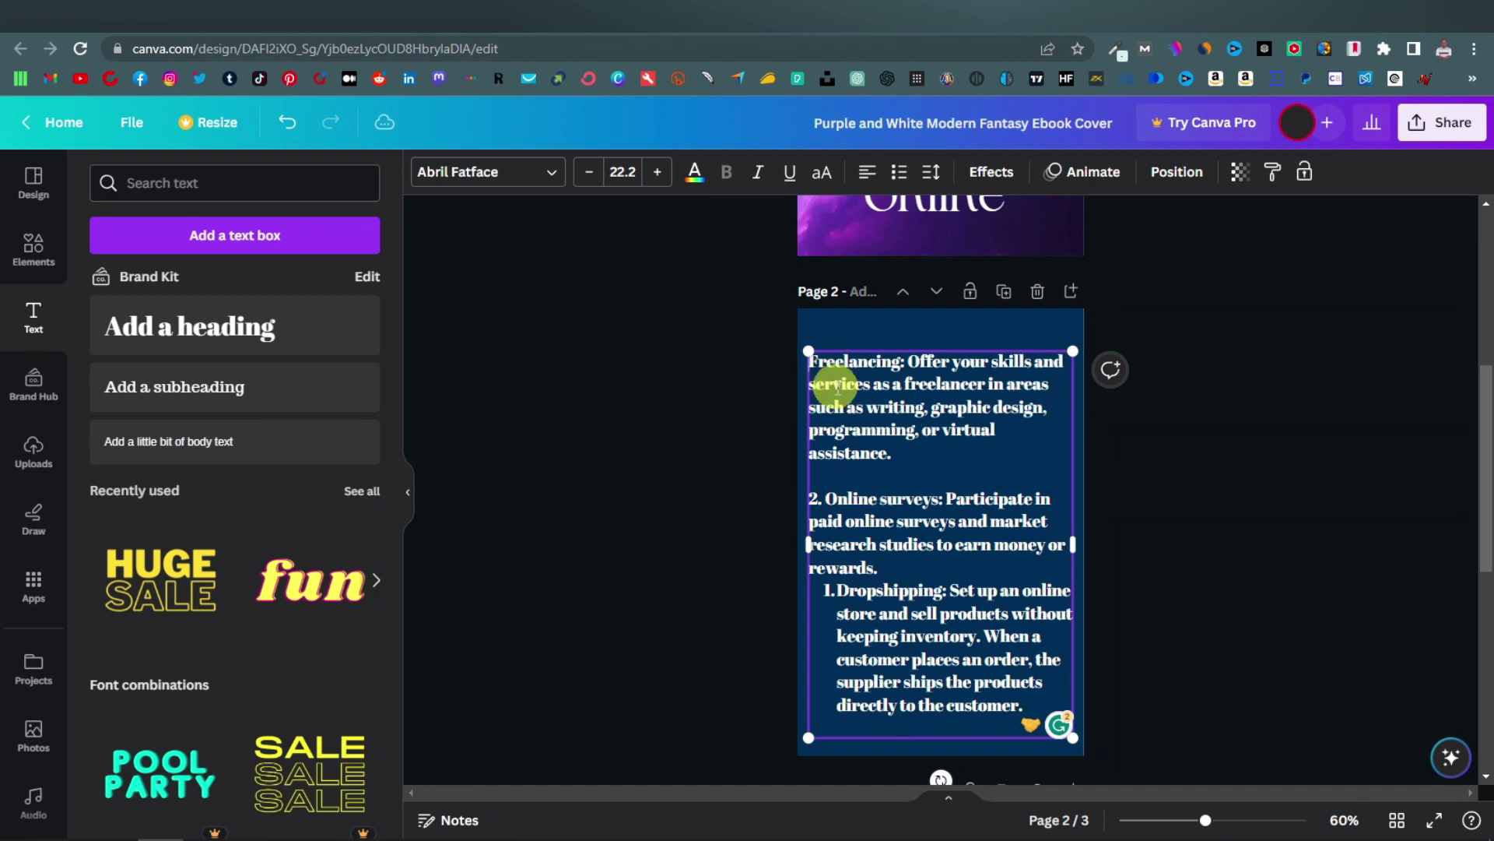
{"action": "type", "text": "1"}
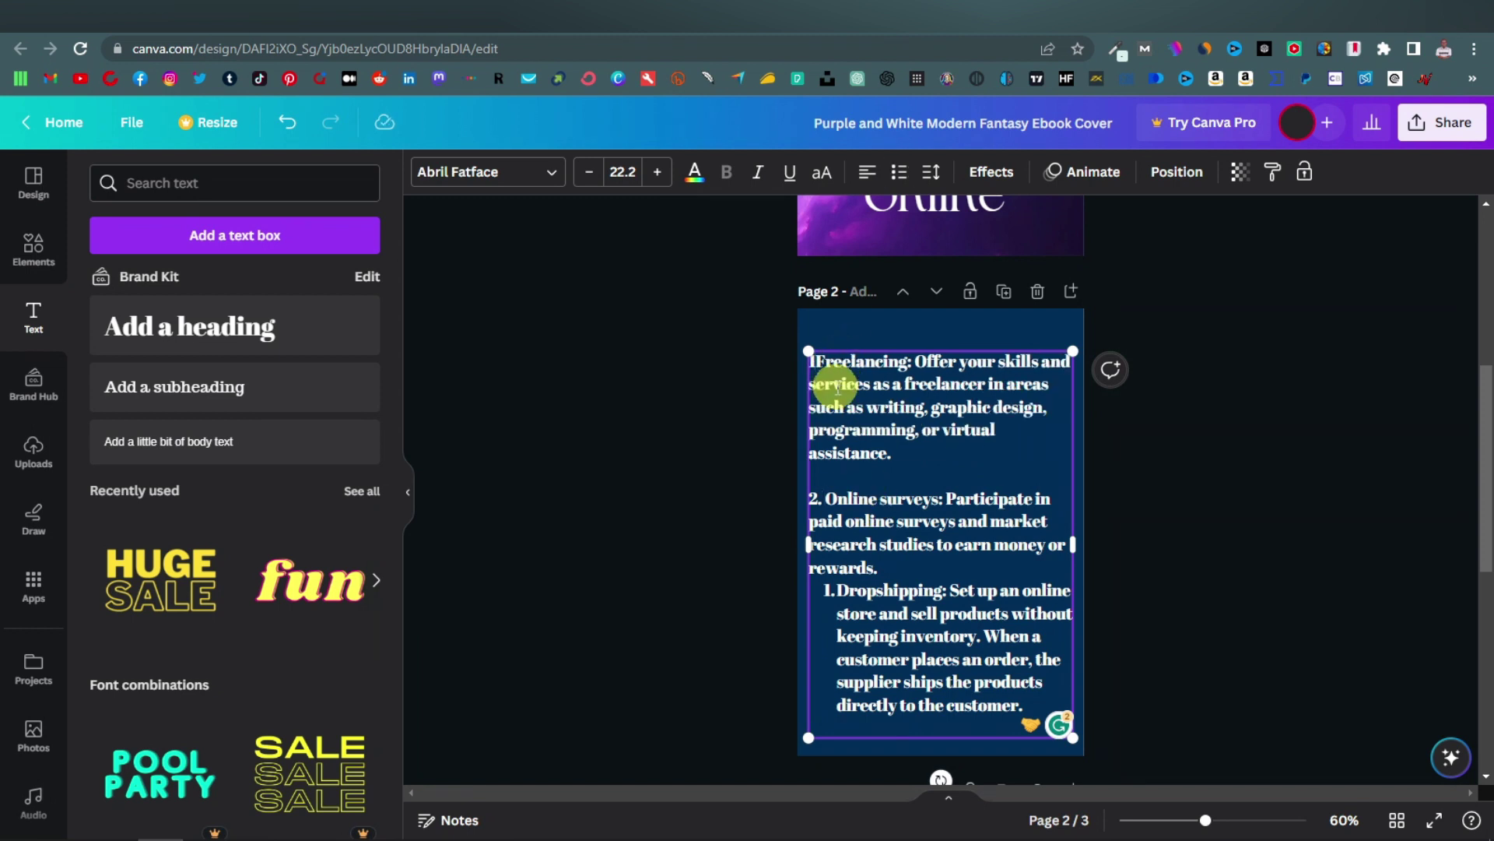
{"action": "type", "text": "."}
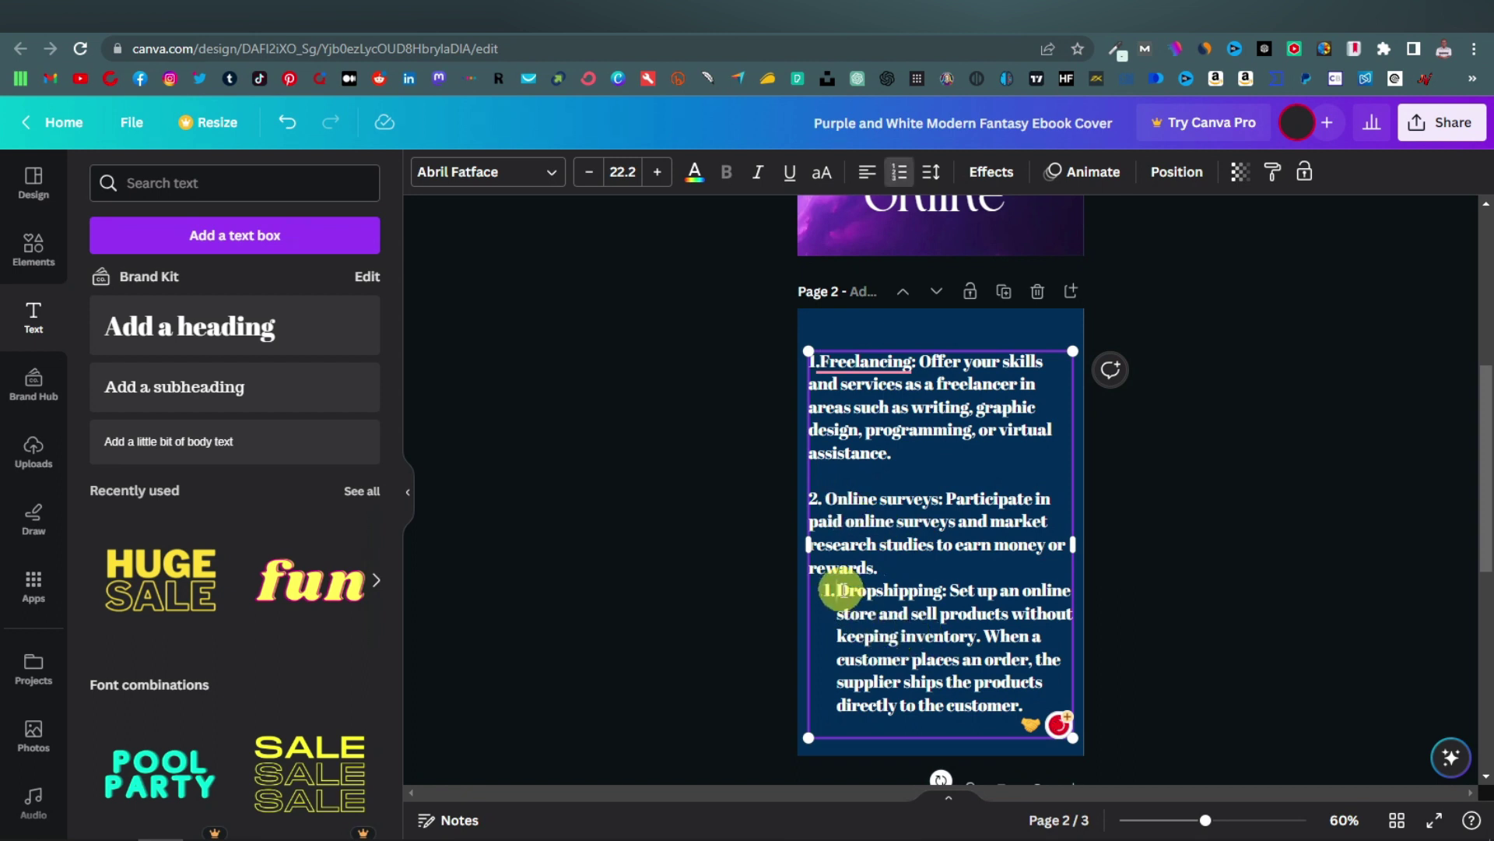
Number Dropshipping as '3.' with a blank line before it, reverting page 3's list to paragraphs 4–6
{"action": "key", "text": "BackSpace"}
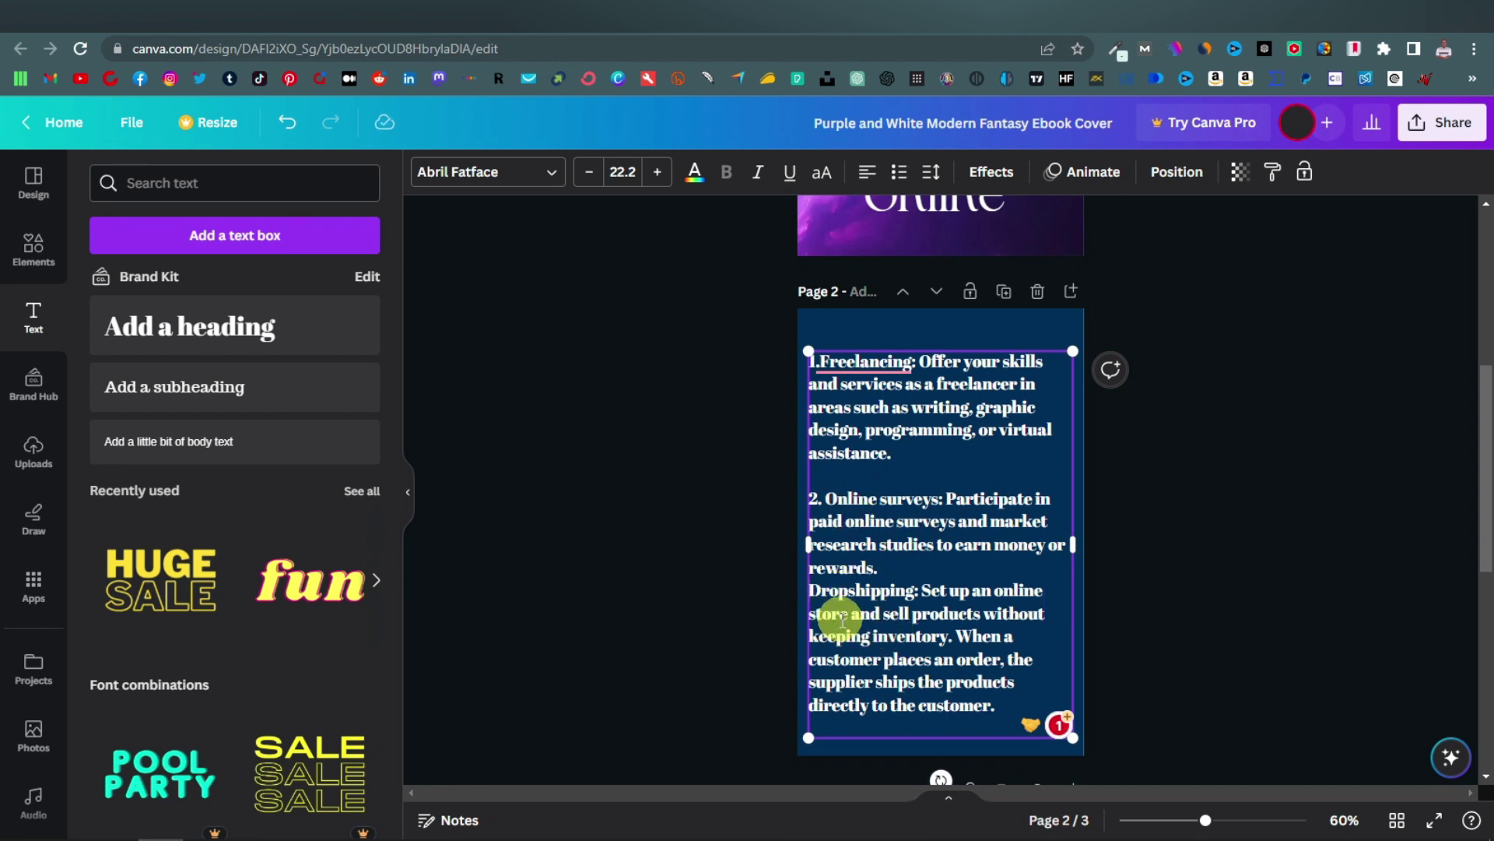
{"action": "key", "text": "Return"}
{"action": "type", "text": "3."}
{"action": "scroll", "coordinate": [895, 557], "scroll_direction": "down", "scroll_amount": 5}
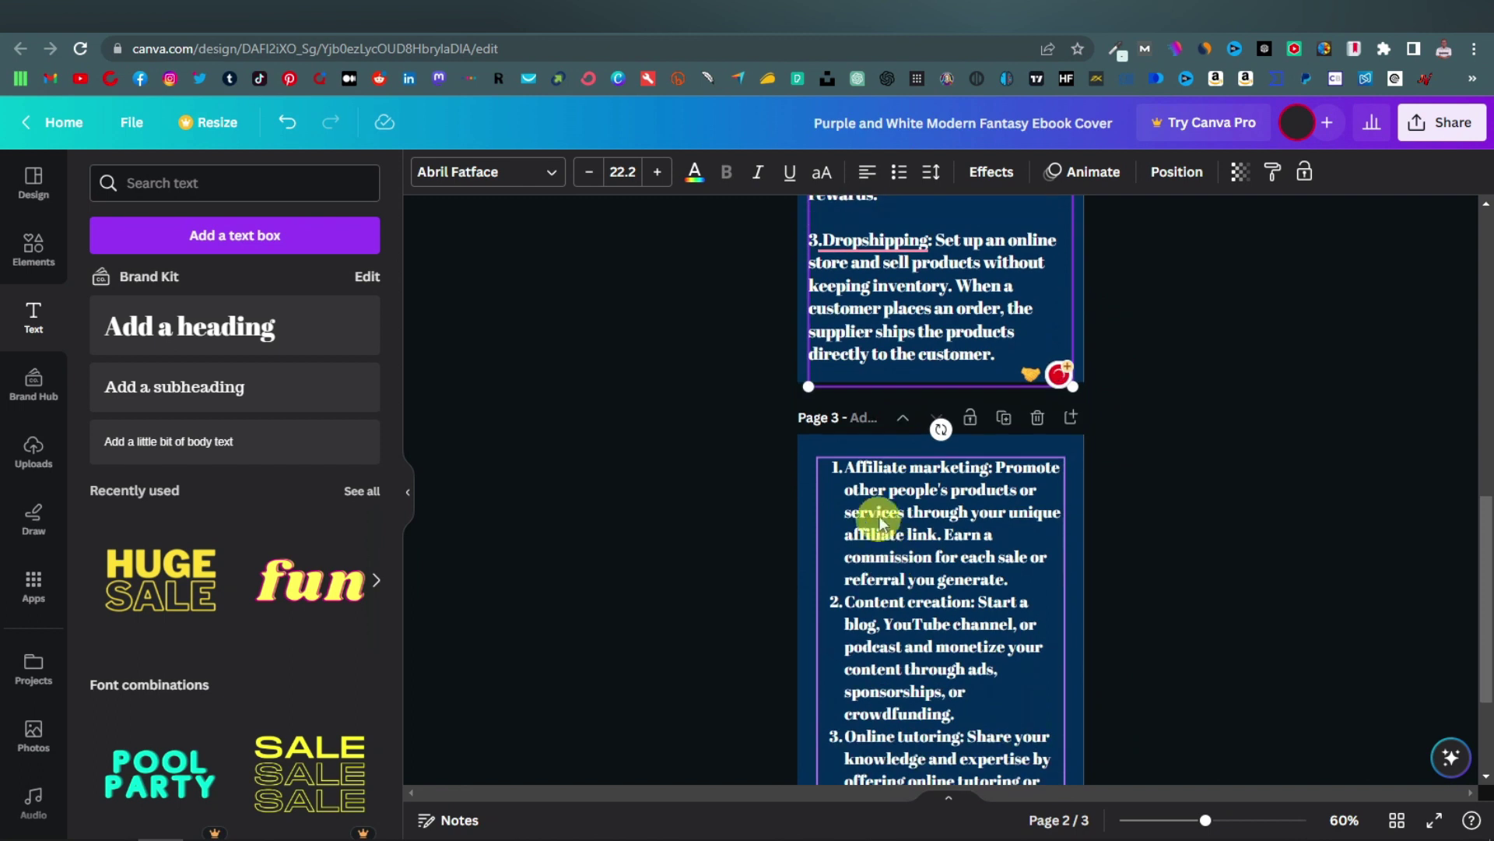
{"action": "scroll", "coordinate": [864, 436], "scroll_direction": "down", "scroll_amount": 2}
{"action": "key", "text": "ctrl+z"}
{"action": "scroll", "coordinate": [919, 601], "scroll_direction": "down", "scroll_amount": 2}
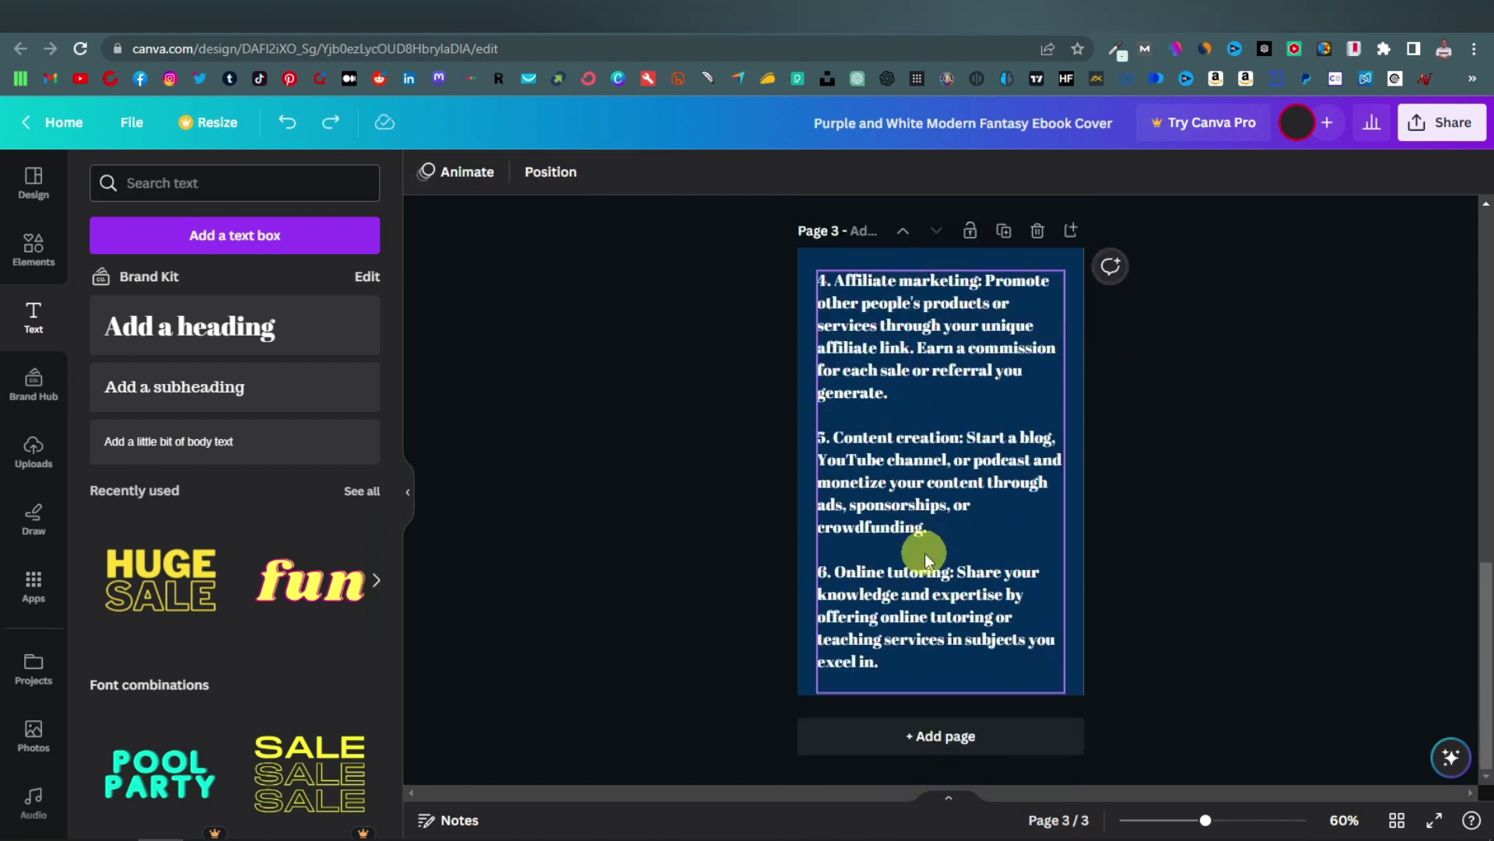
Add a blank fourth page in Canva and copy ChatGPT's items 7–10, e-commerce through virtual assistance
{"action": "left_click", "coordinate": [942, 733]}
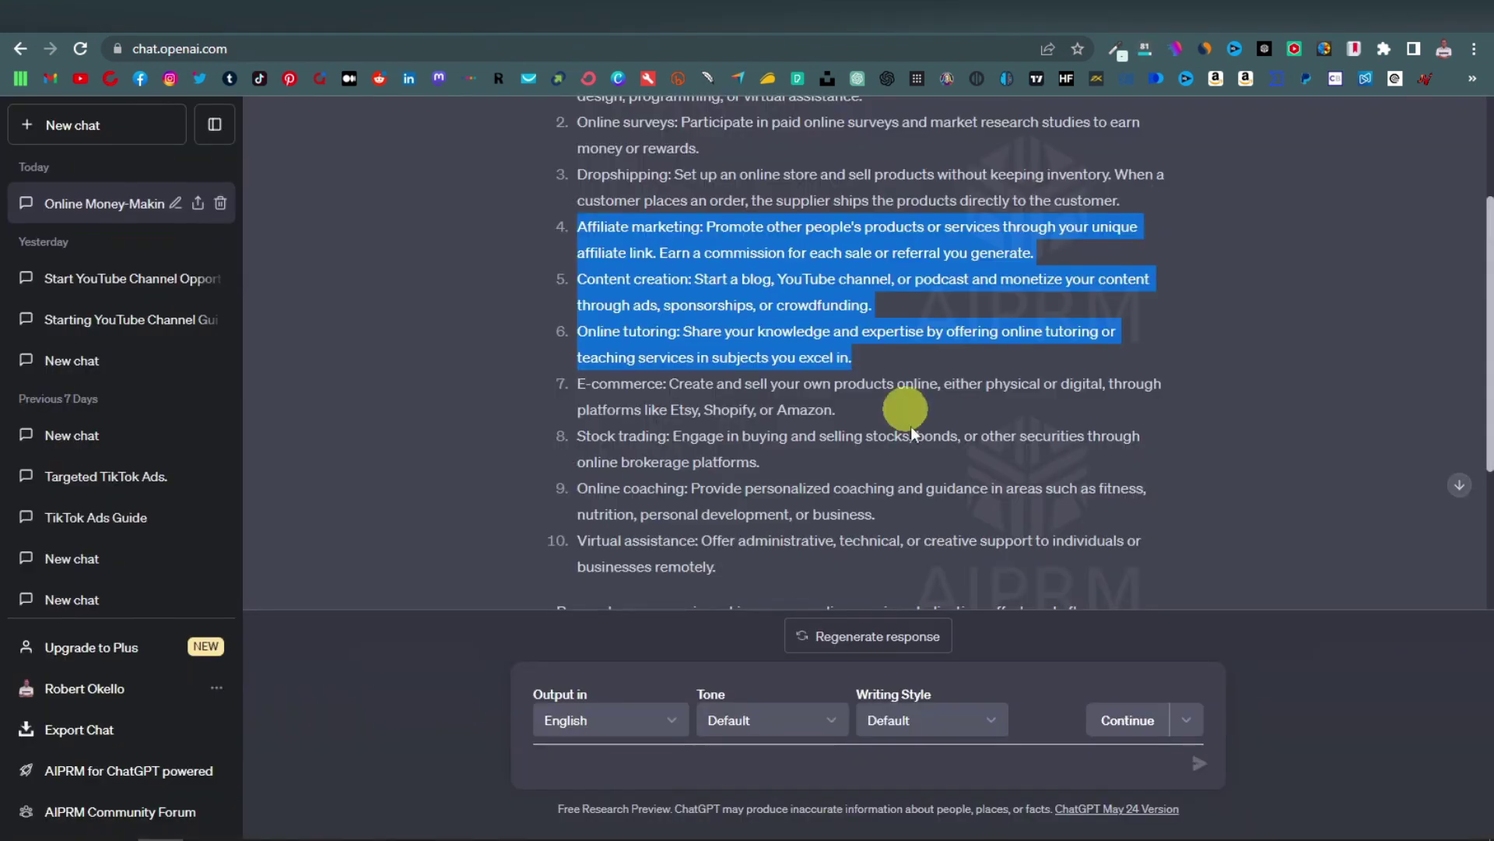
{"action": "scroll", "coordinate": [610, 451], "scroll_direction": "down", "scroll_amount": 3}
{"action": "scroll", "coordinate": [622, 289], "scroll_direction": "up", "scroll_amount": 1}
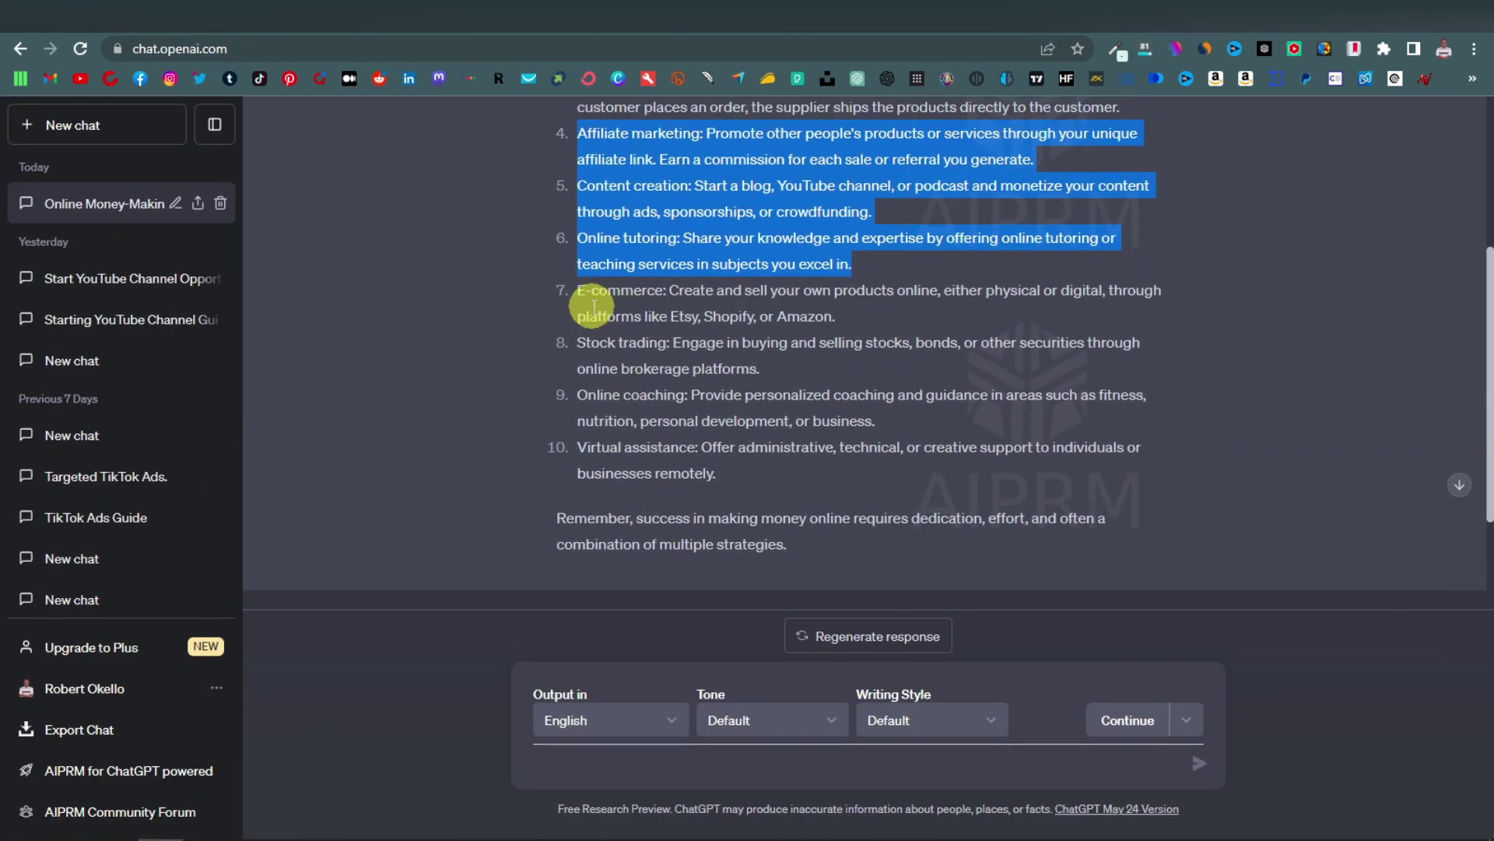
{"action": "left_click_drag", "start_coordinate": [582, 294], "coordinate": [773, 477]}
{"action": "right_click", "coordinate": [713, 400]}
{"action": "left_click", "coordinate": [787, 421]}
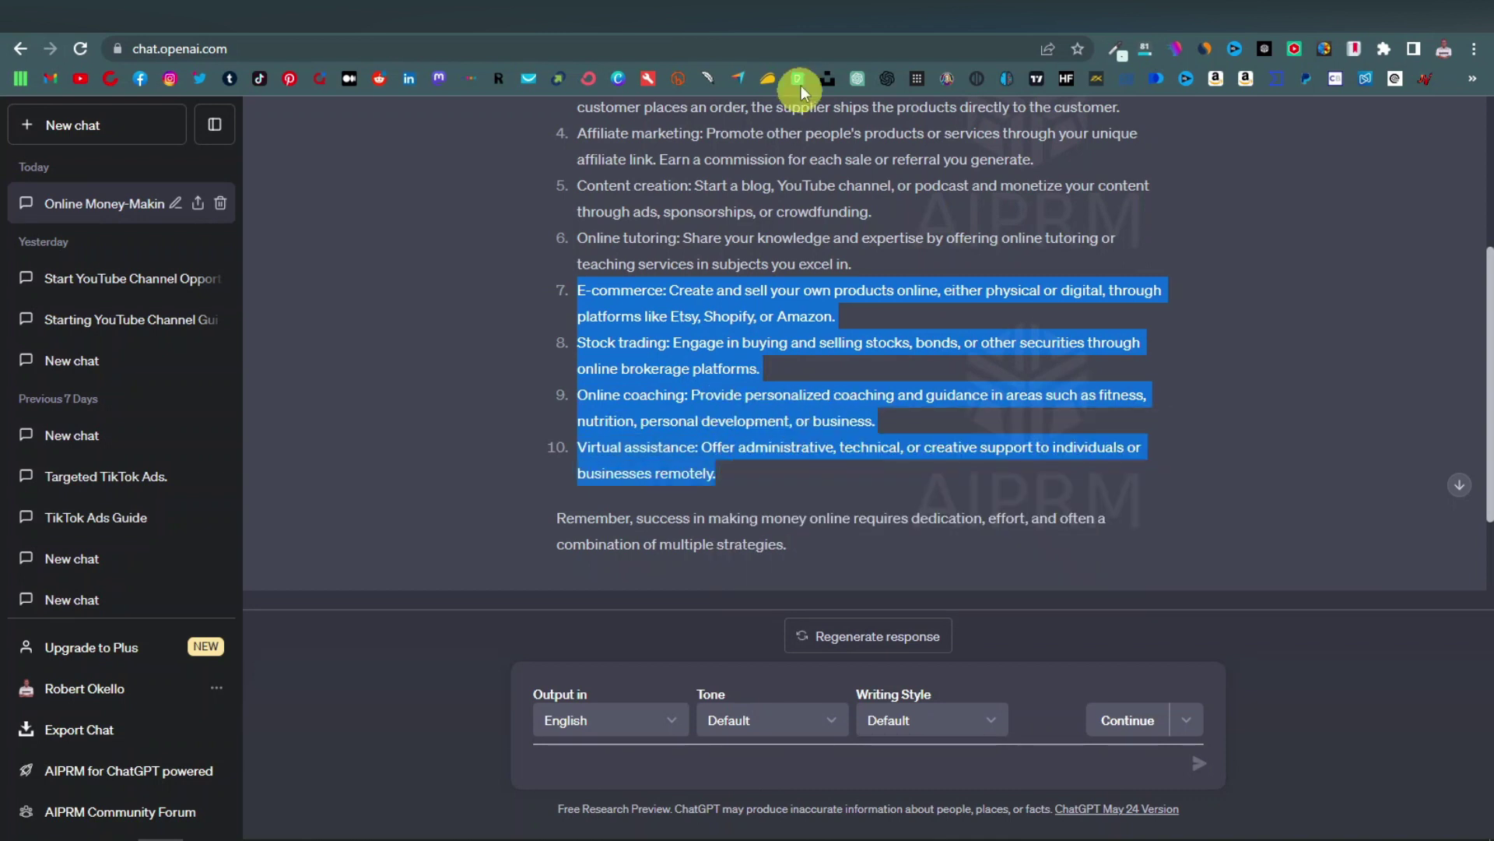
Paste items 7–10 into a heading box on page 4 as paragraphs numbered 7. through 10
{"action": "left_click", "coordinate": [865, 31]}
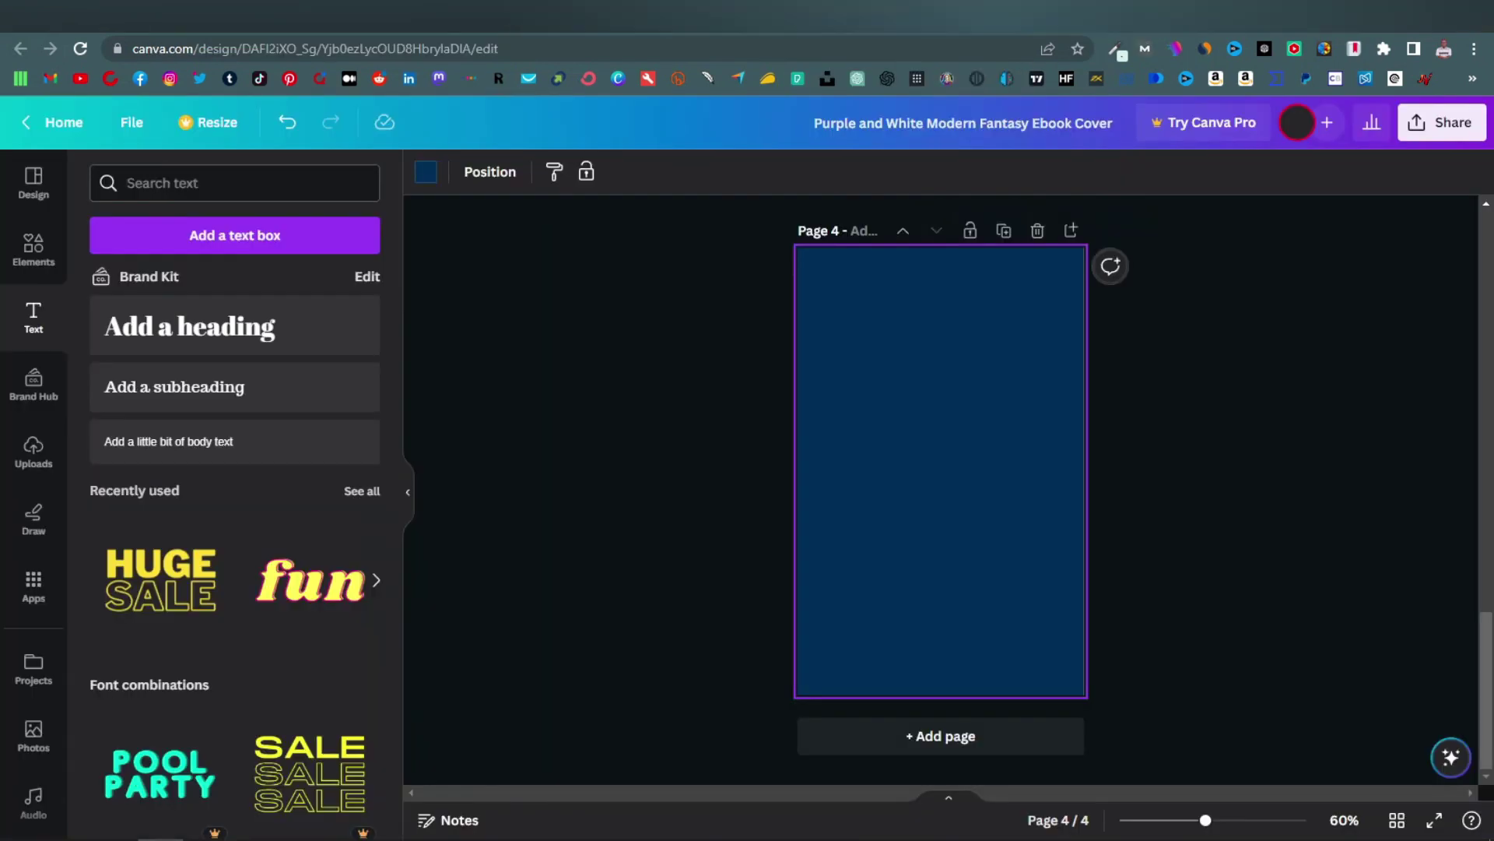
{"action": "left_click", "coordinate": [200, 324]}
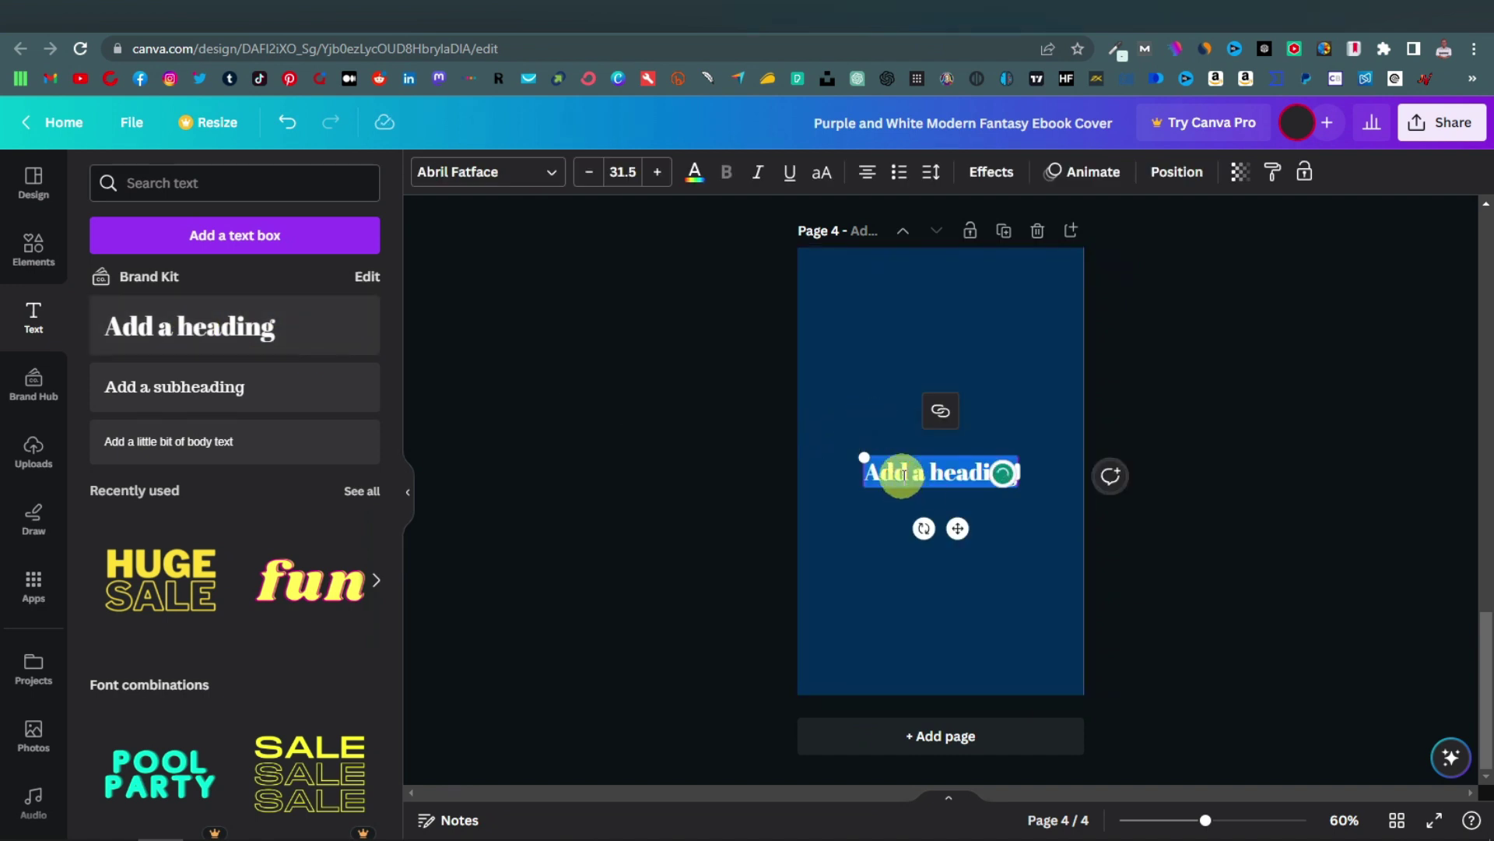
{"action": "right_click", "coordinate": [905, 477]}
{"action": "left_click", "coordinate": [965, 565]}
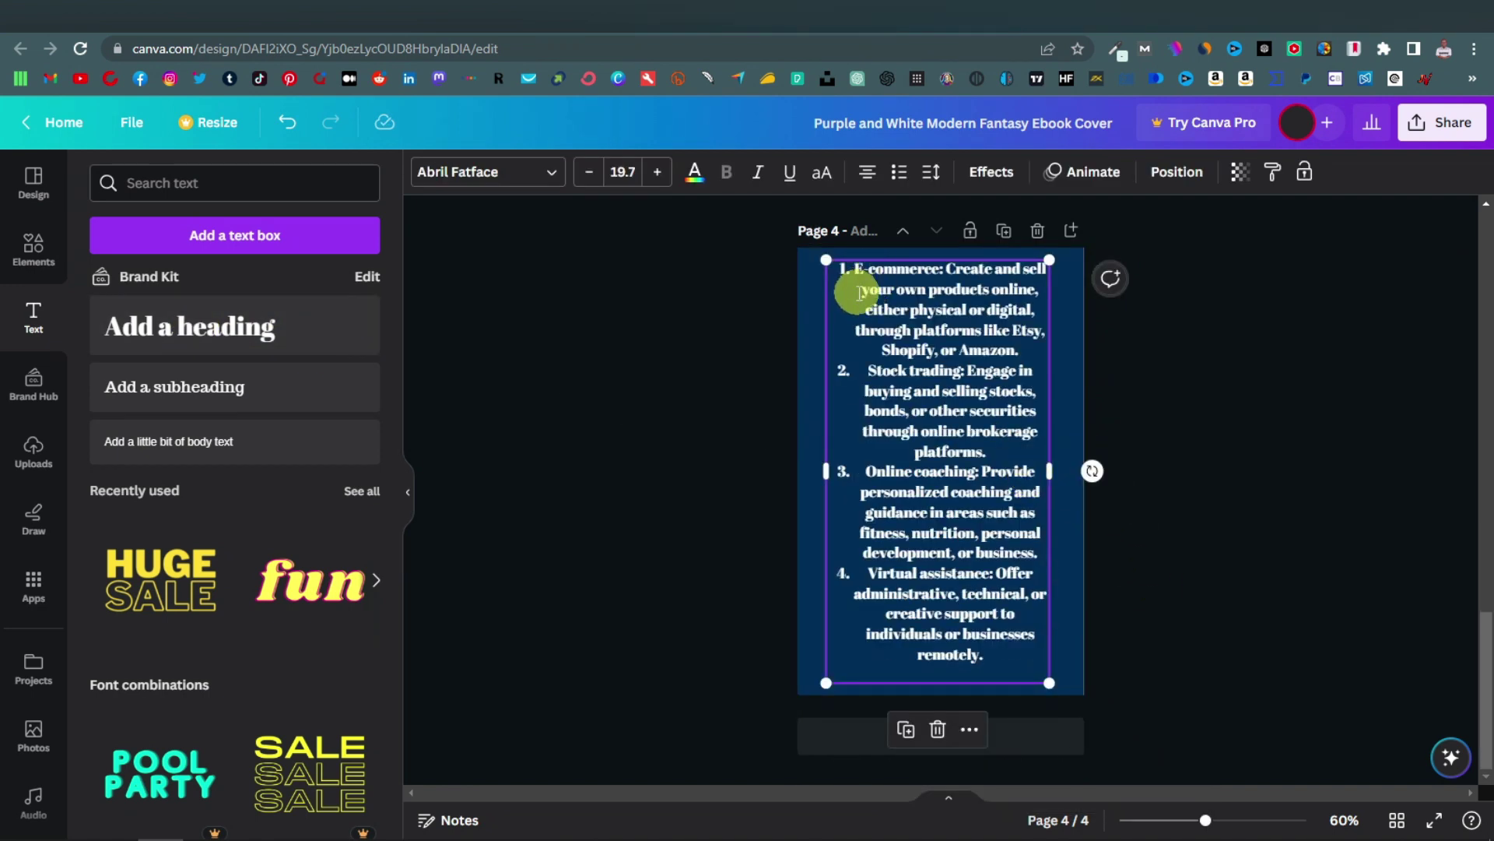
{"action": "left_click", "coordinate": [861, 274]}
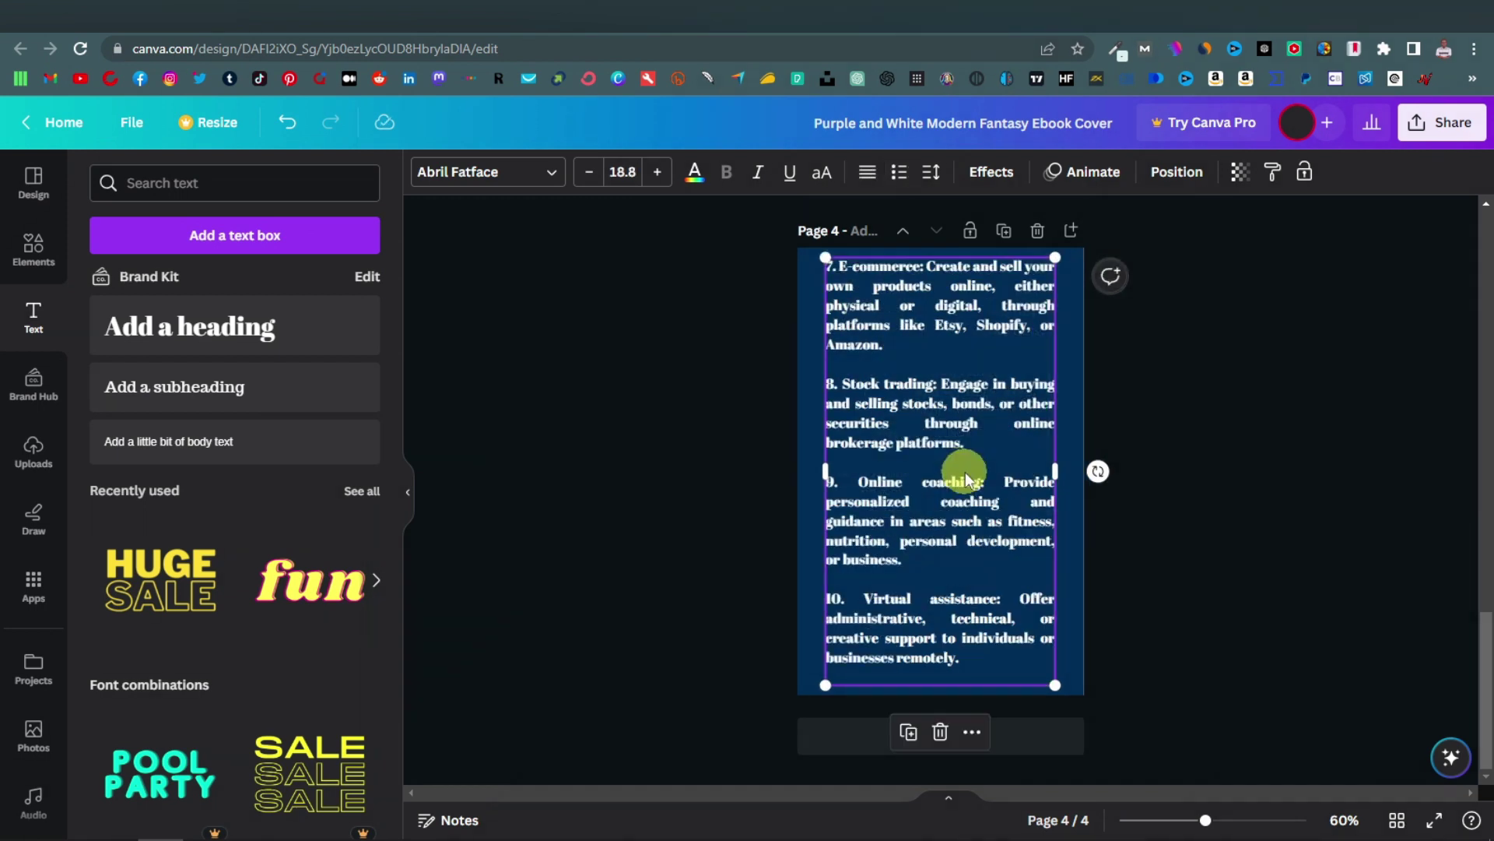
{"action": "scroll", "coordinate": [1151, 530], "scroll_direction": "up", "scroll_amount": 1}
{"action": "scroll", "coordinate": [1151, 530], "scroll_direction": "up", "scroll_amount": 4}
{"action": "scroll", "coordinate": [1152, 530], "scroll_direction": "down", "scroll_amount": 5}
{"action": "scroll", "coordinate": [1152, 530], "scroll_direction": "up", "scroll_amount": 7}
{"action": "scroll", "coordinate": [1152, 530], "scroll_direction": "up", "scroll_amount": 1}
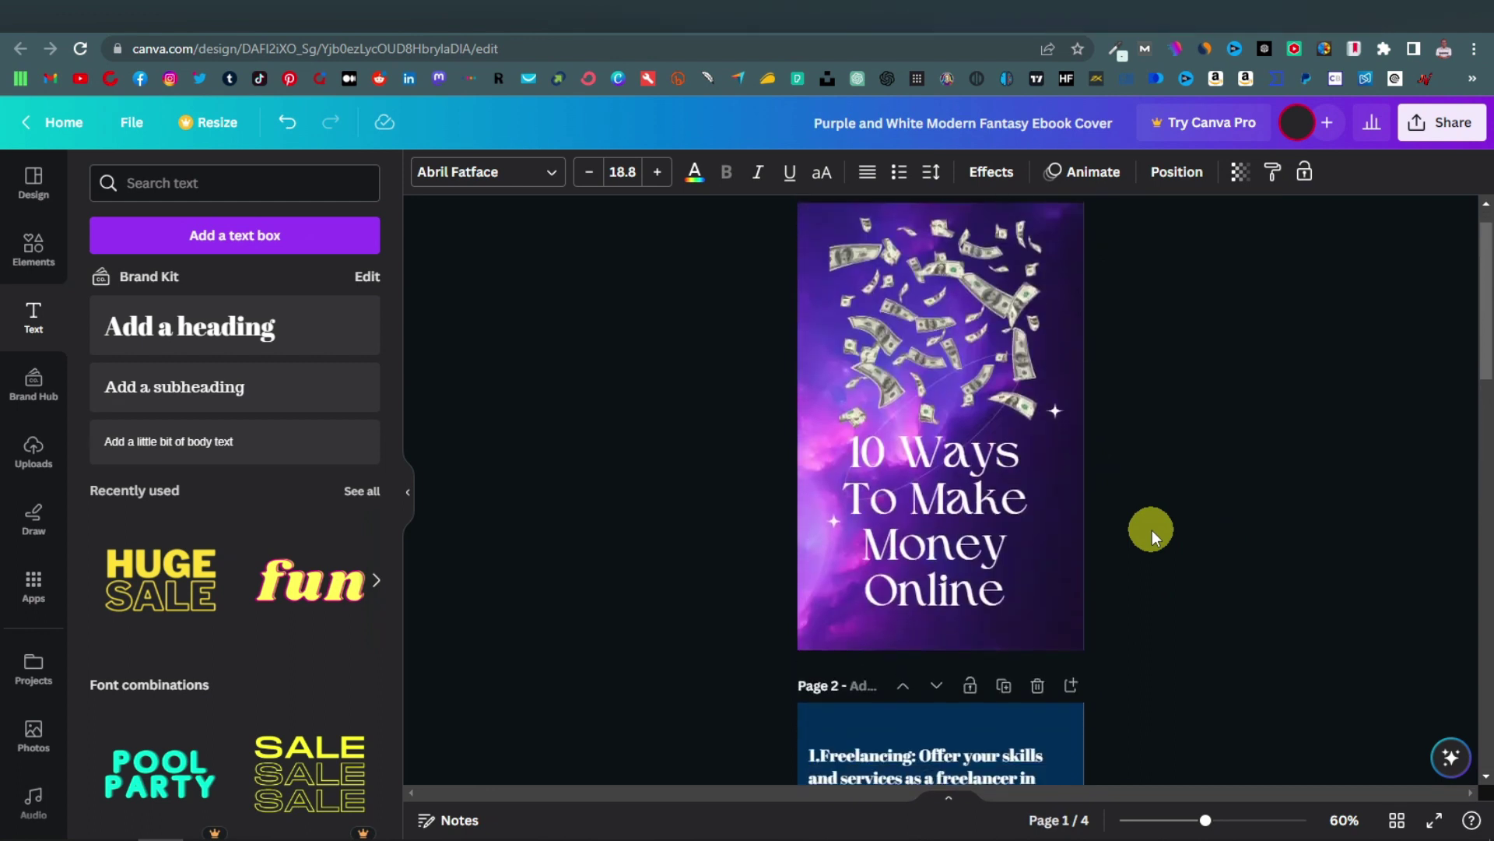
{"action": "scroll", "coordinate": [1152, 531], "scroll_direction": "down", "scroll_amount": 15}
{"action": "left_click", "coordinate": [1151, 530]}
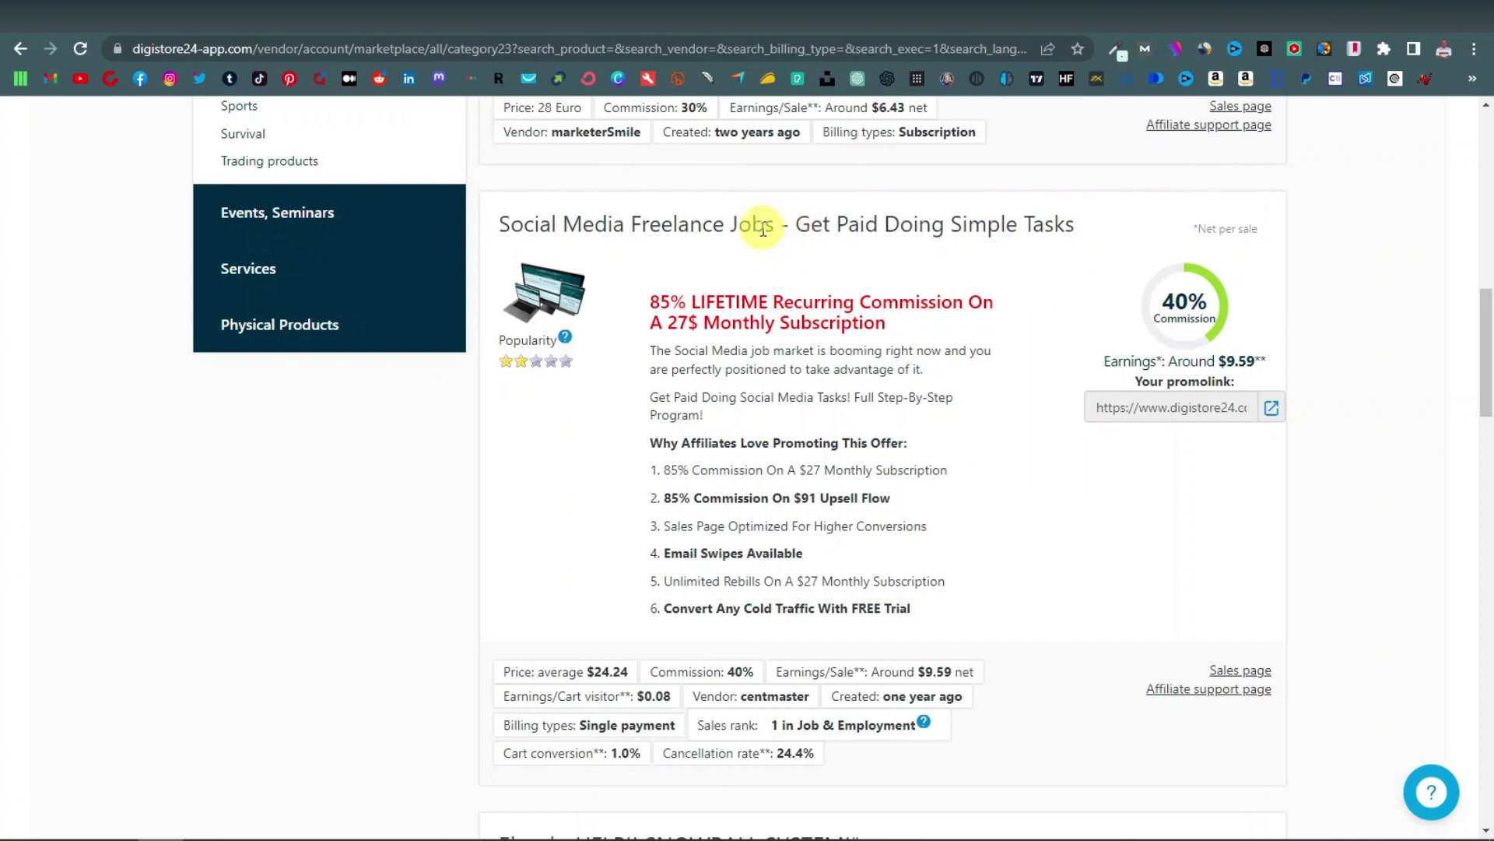
Copy the offer title 'Social Media Freelance Jobs - Get Paid Doing Simple Tasks'
{"action": "left_click_drag", "start_coordinate": [502, 225], "coordinate": [753, 221]}
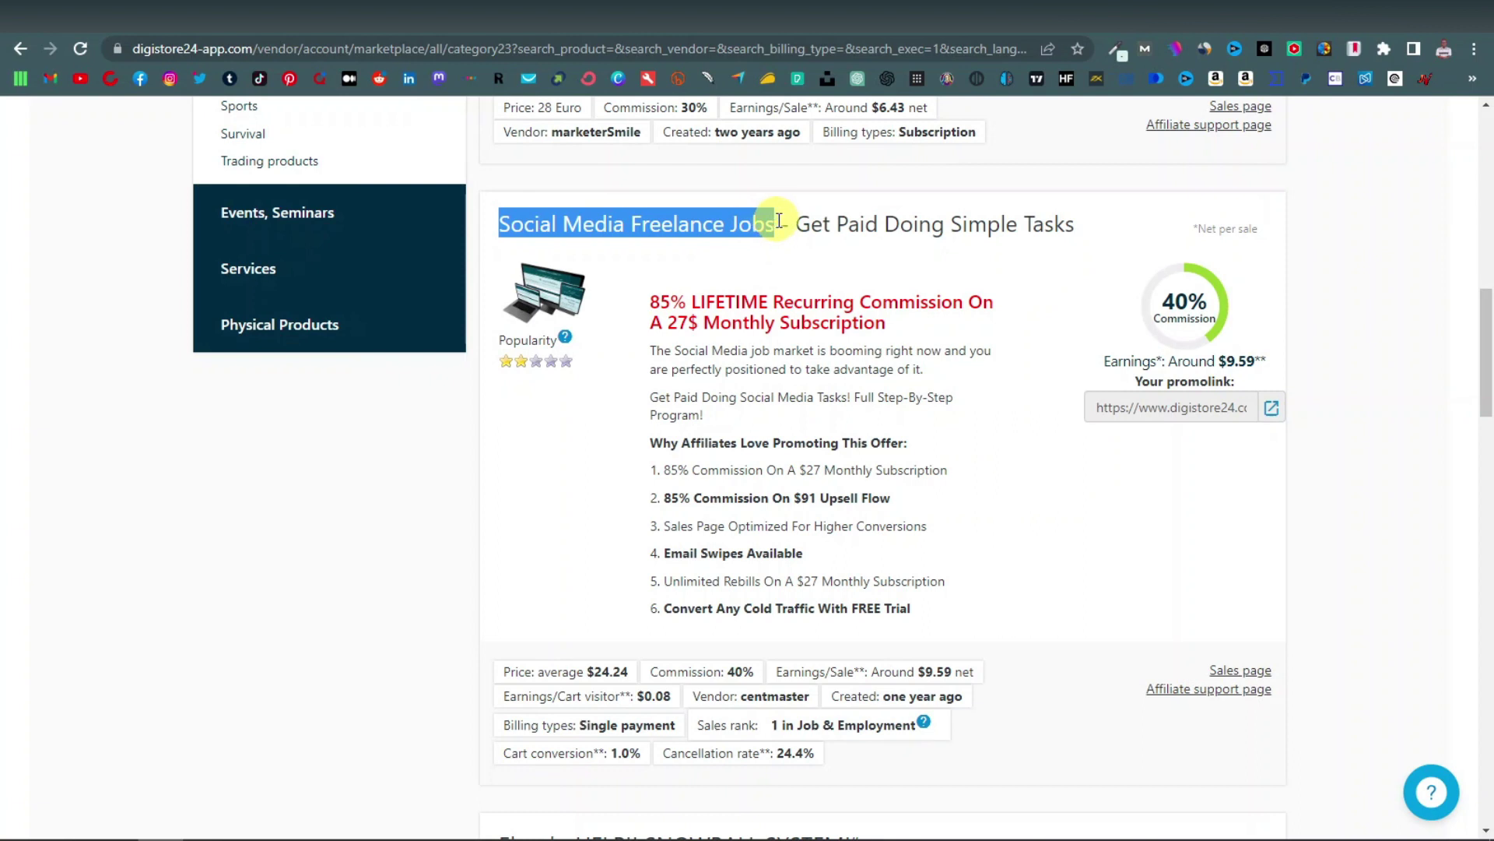
{"action": "left_click_drag", "start_coordinate": [779, 220], "coordinate": [1074, 223]}
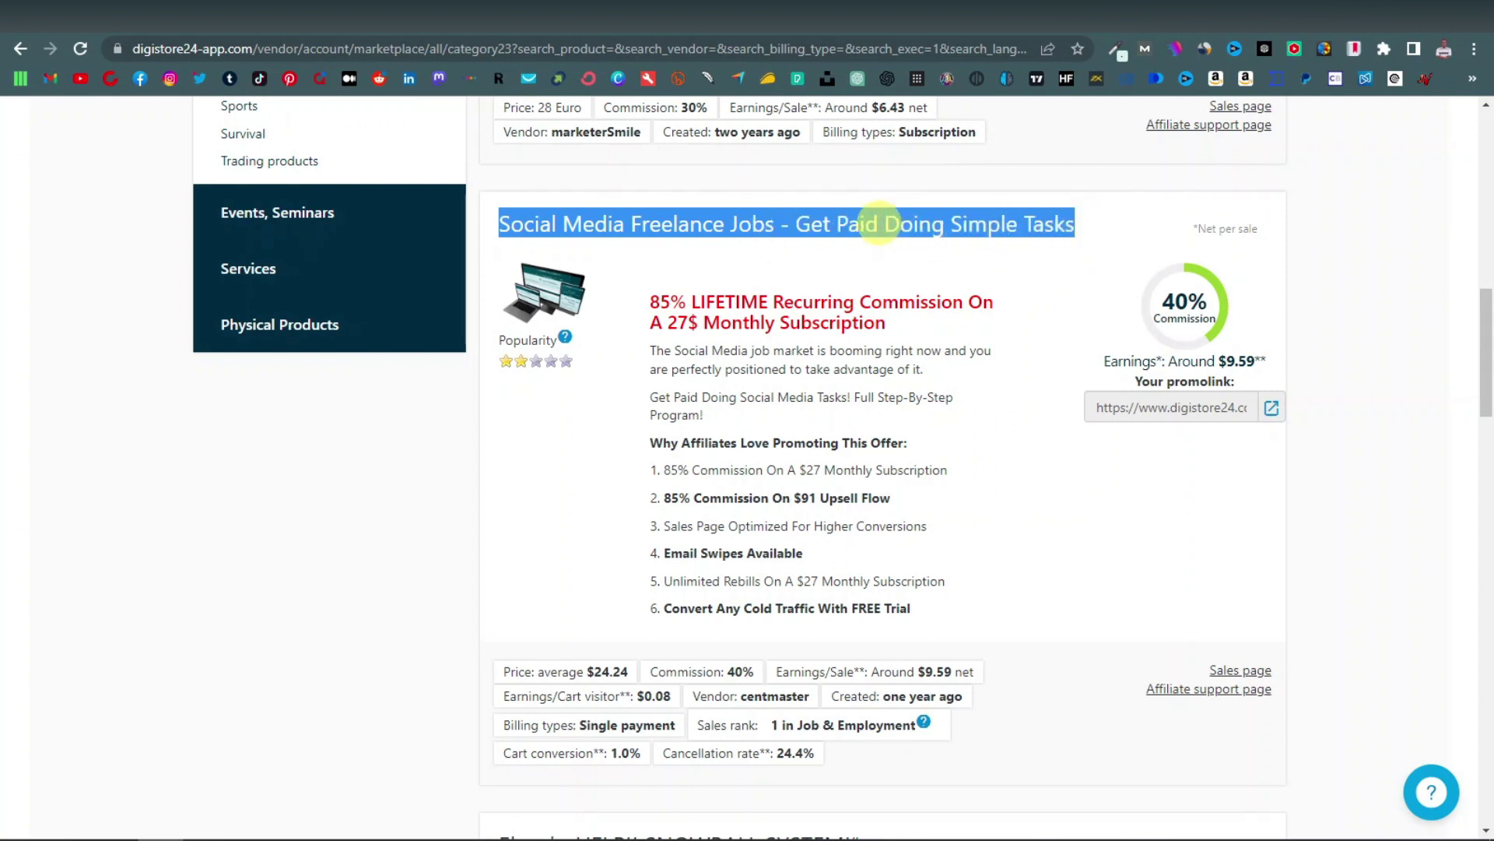
{"action": "right_click", "coordinate": [878, 224]}
{"action": "left_click", "coordinate": [942, 240]}
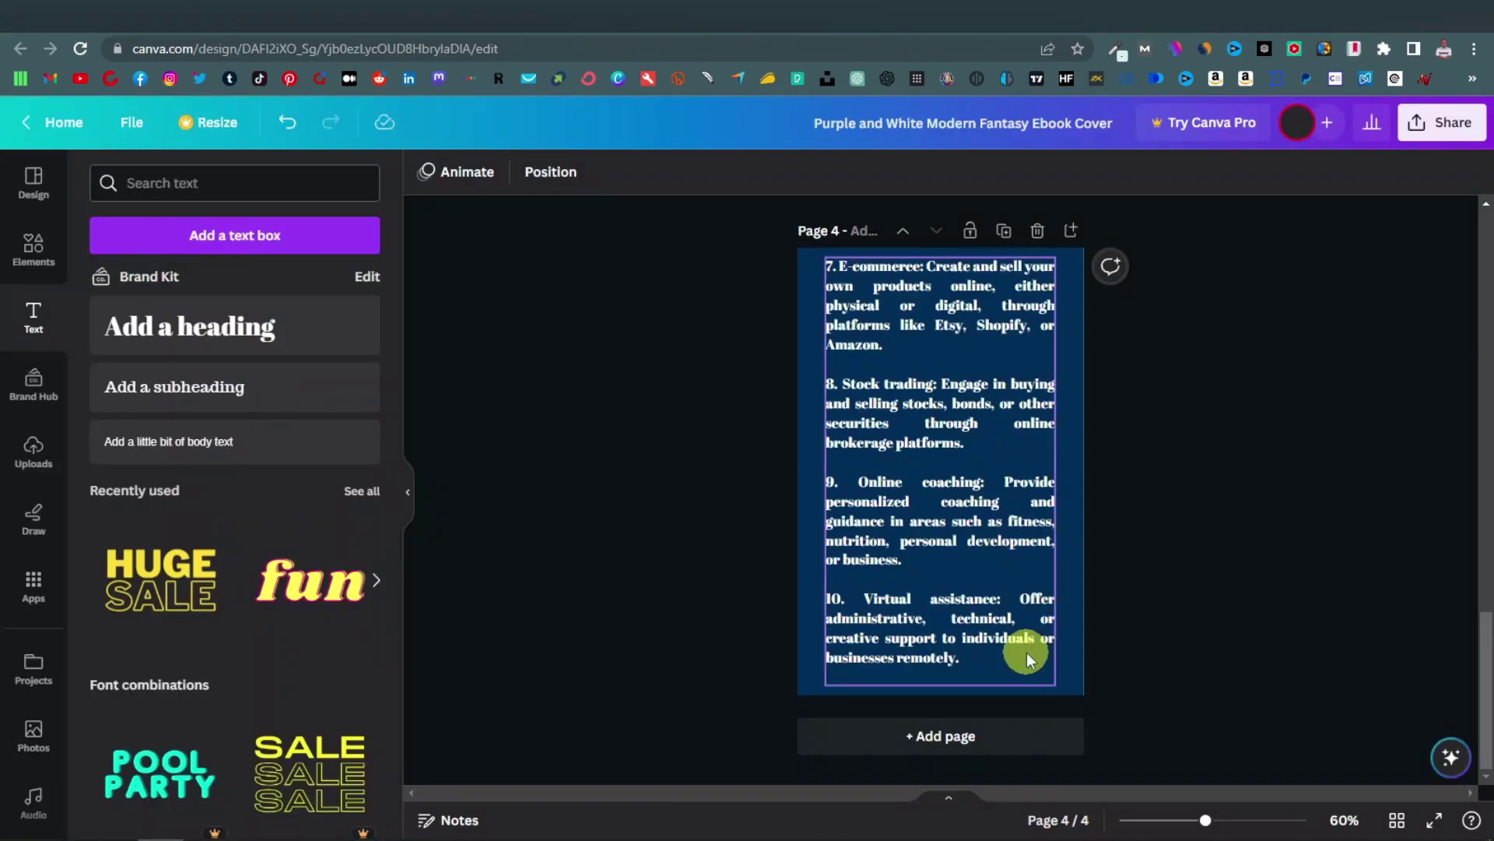
Paste 'Social Media Freelance Jobs - Get Paid Doing Simple Tasks' two lines below the page 3 tips
{"action": "scroll", "coordinate": [984, 428], "scroll_direction": "up", "scroll_amount": 3}
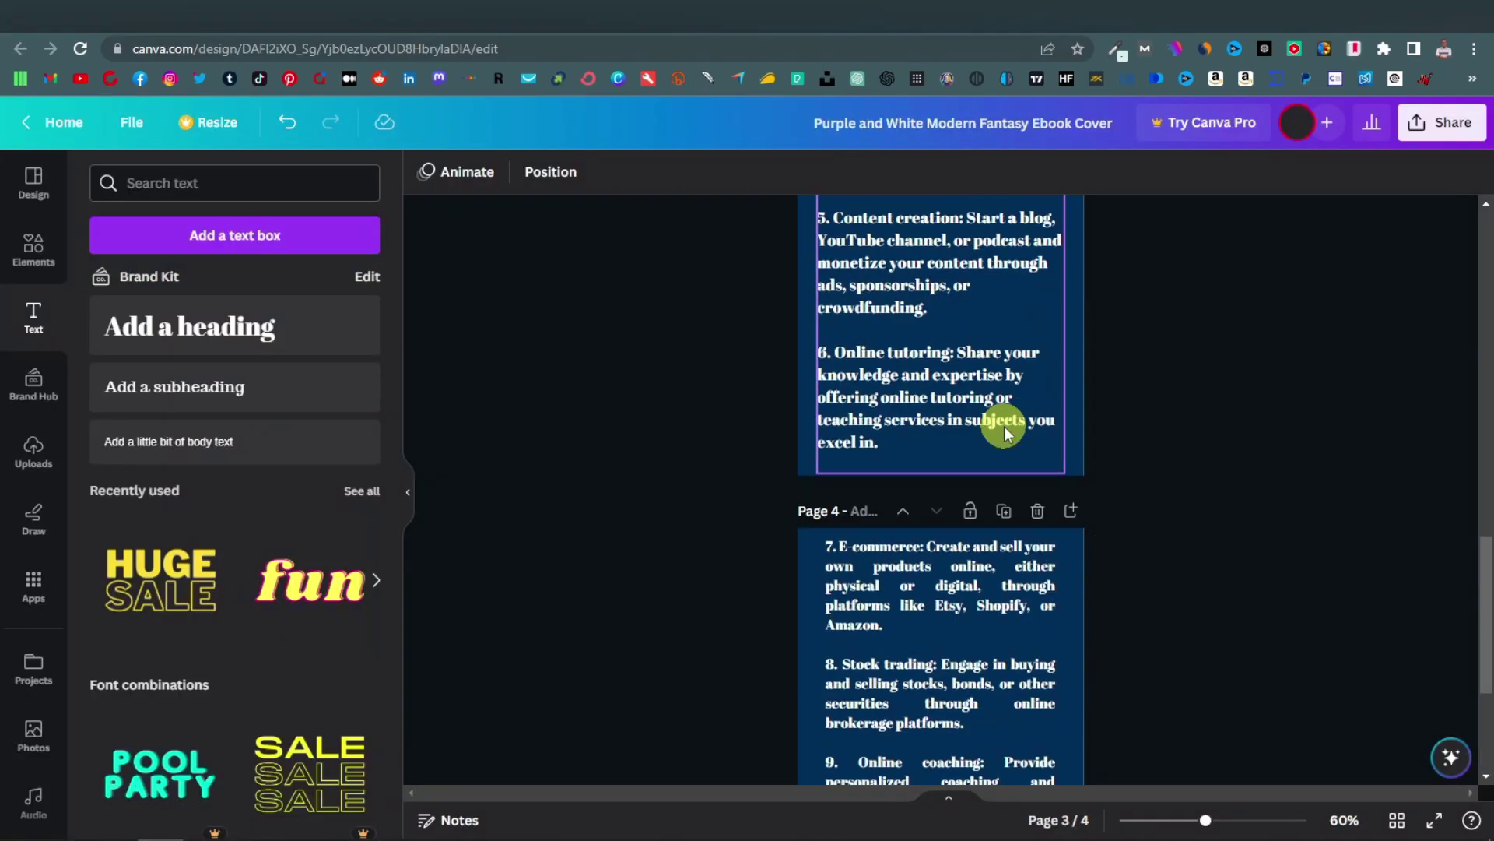
{"action": "scroll", "coordinate": [965, 467], "scroll_direction": "down", "scroll_amount": 2}
{"action": "scroll", "coordinate": [961, 561], "scroll_direction": "up", "scroll_amount": 3}
{"action": "scroll", "coordinate": [965, 564], "scroll_direction": "up", "scroll_amount": 2}
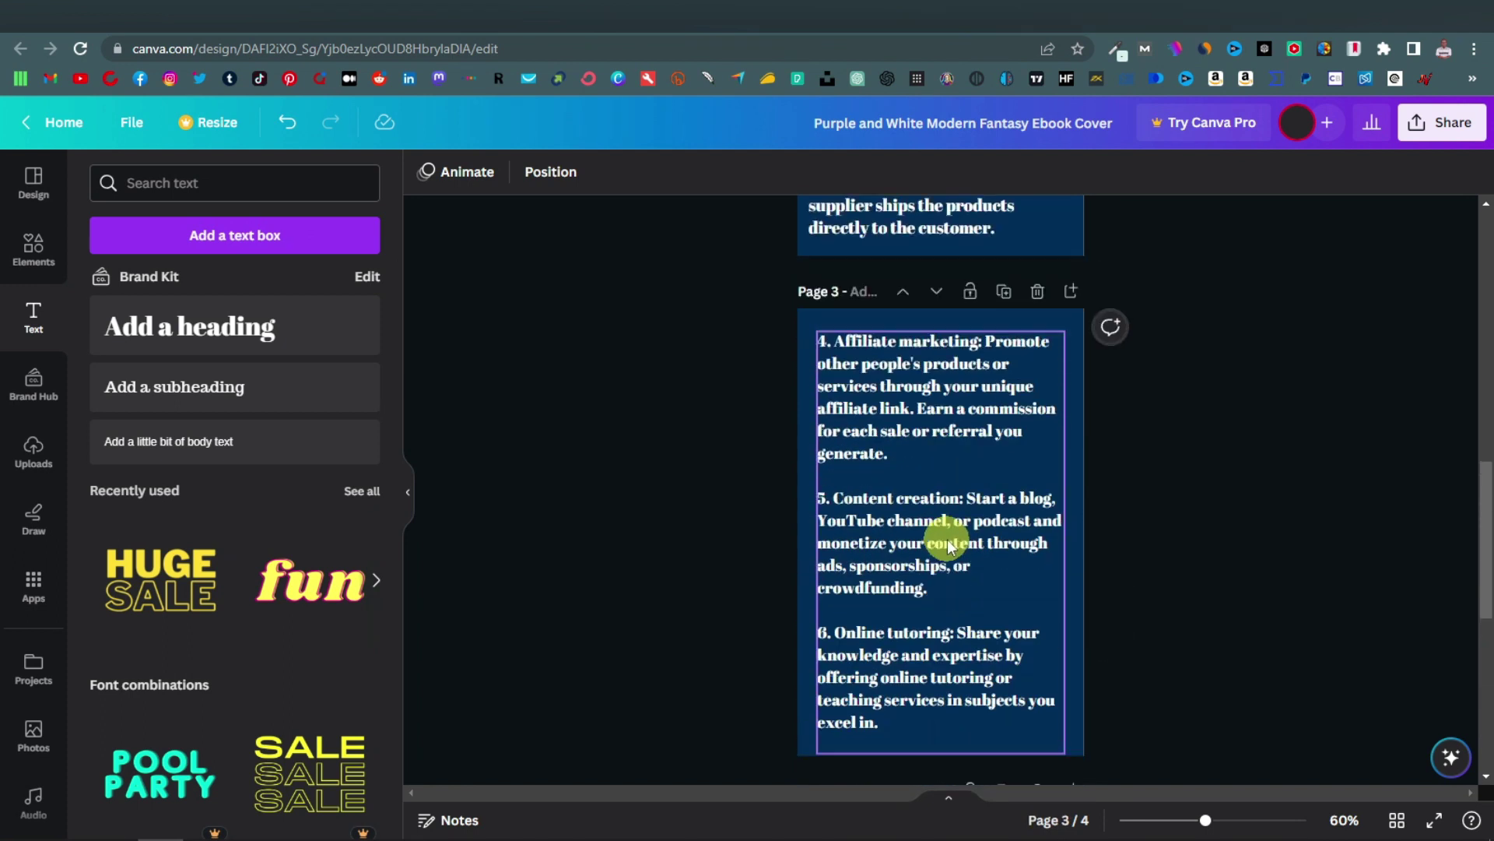
{"action": "scroll", "coordinate": [945, 537], "scroll_direction": "down", "scroll_amount": 1}
{"action": "left_click", "coordinate": [911, 634]}
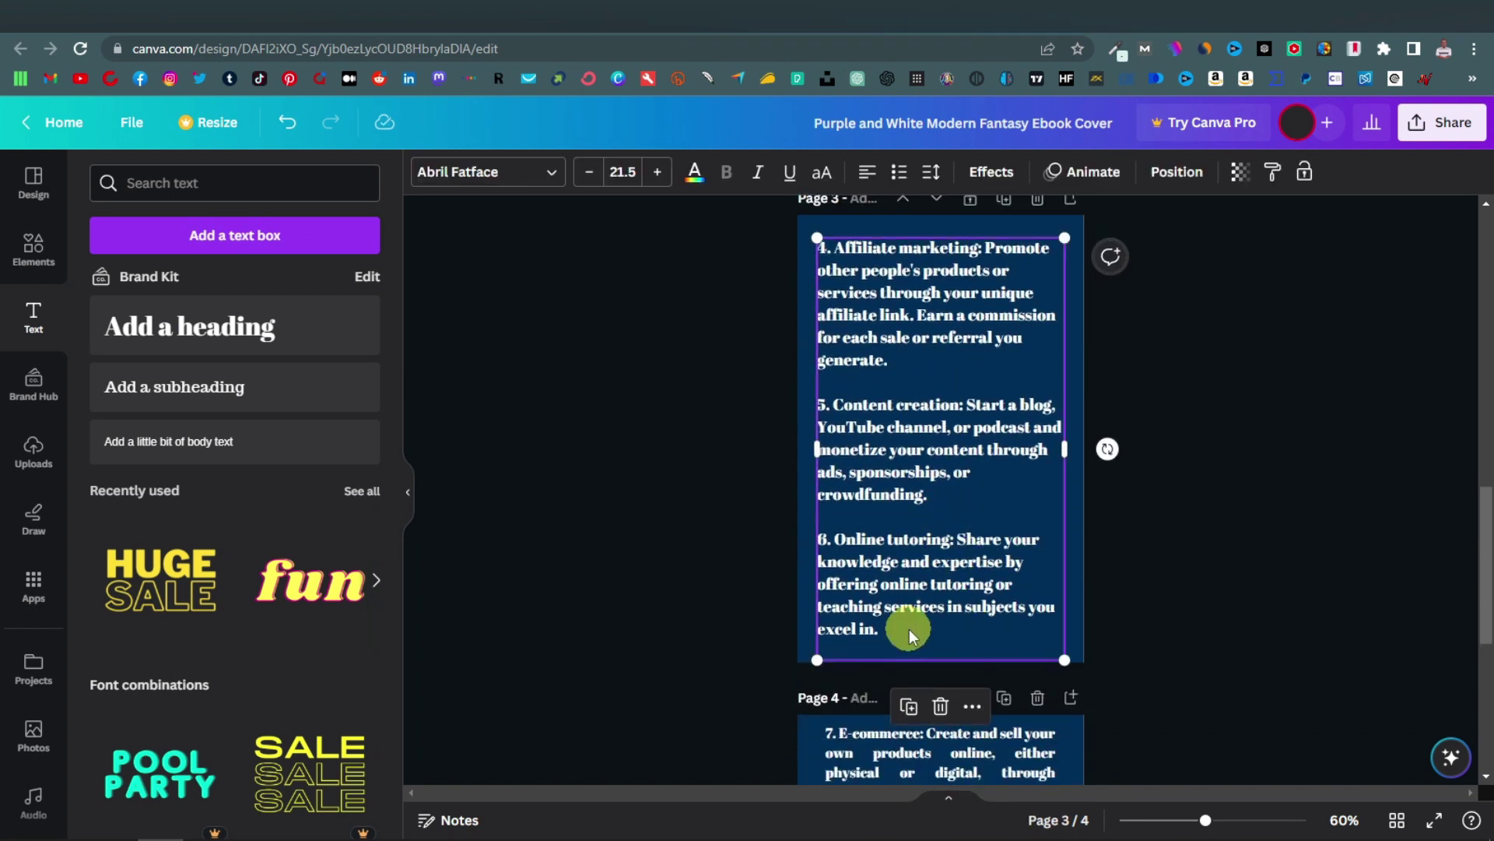
{"action": "left_click", "coordinate": [909, 632]}
{"action": "key", "text": "Return"}
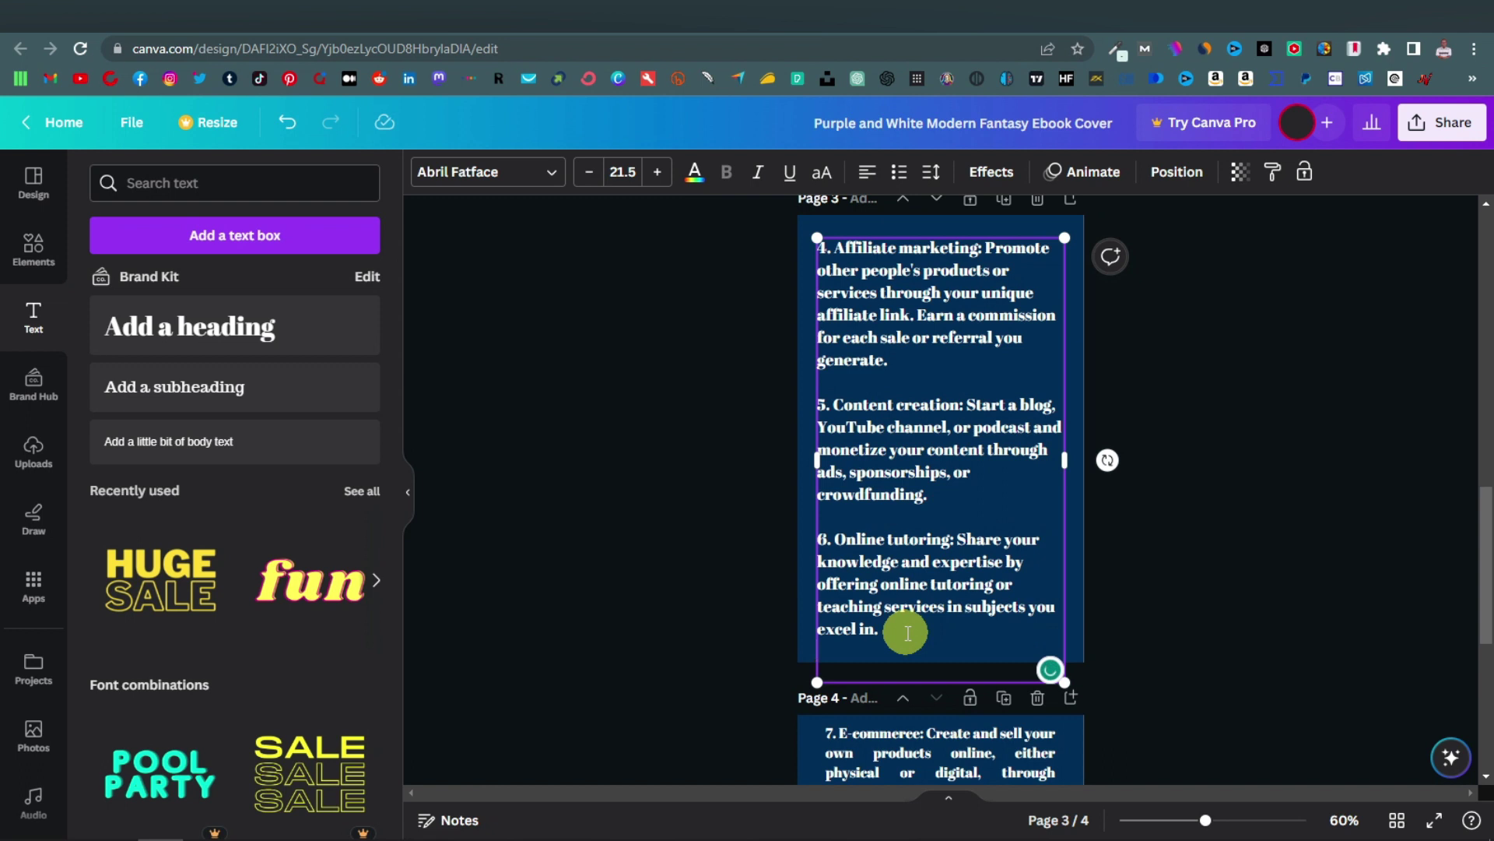
{"action": "key", "text": "Return"}
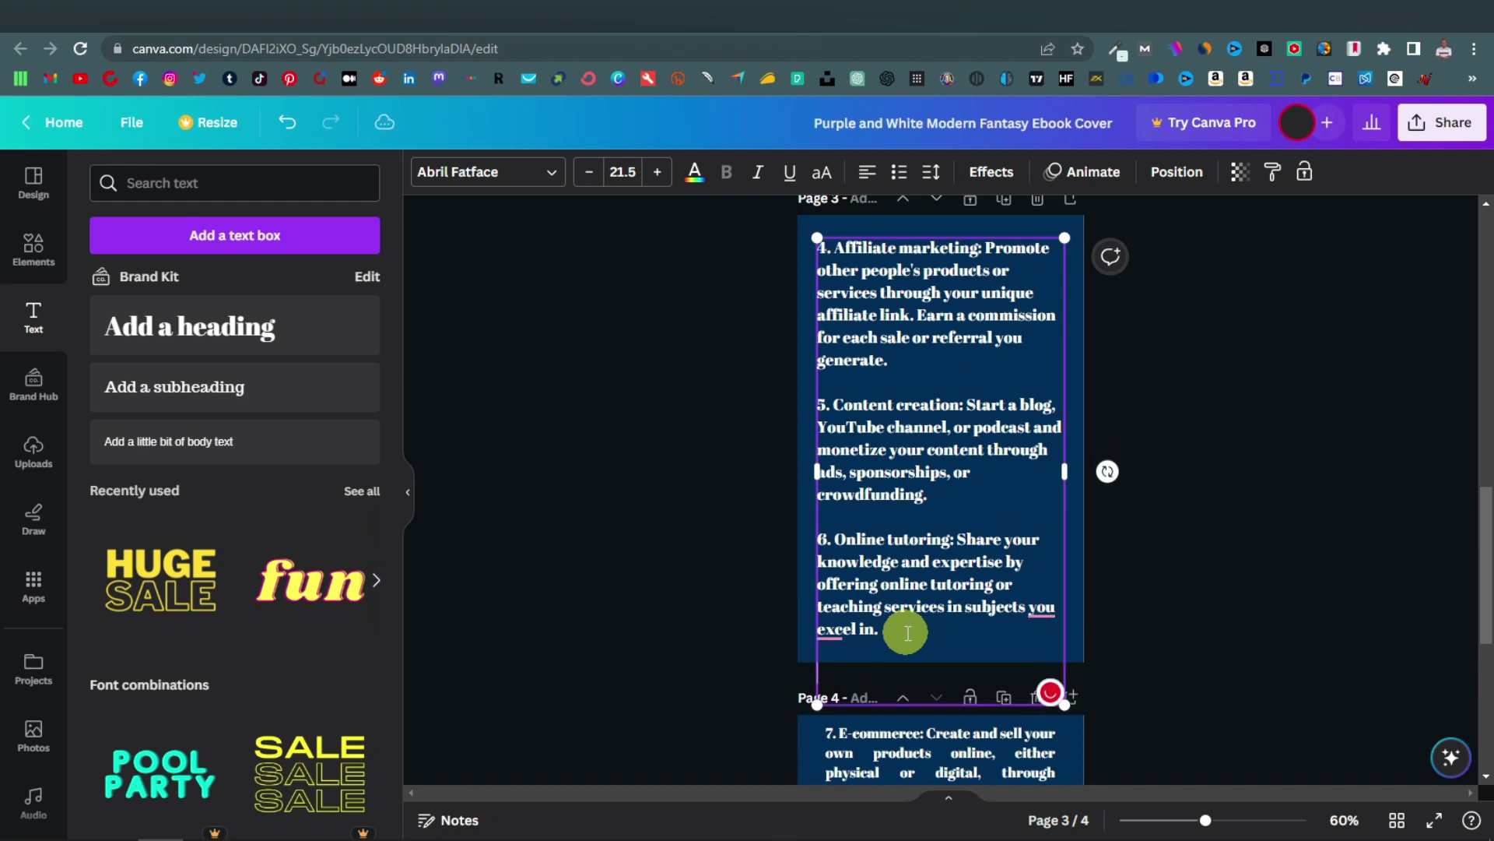
{"action": "key", "text": "ctrl+v"}
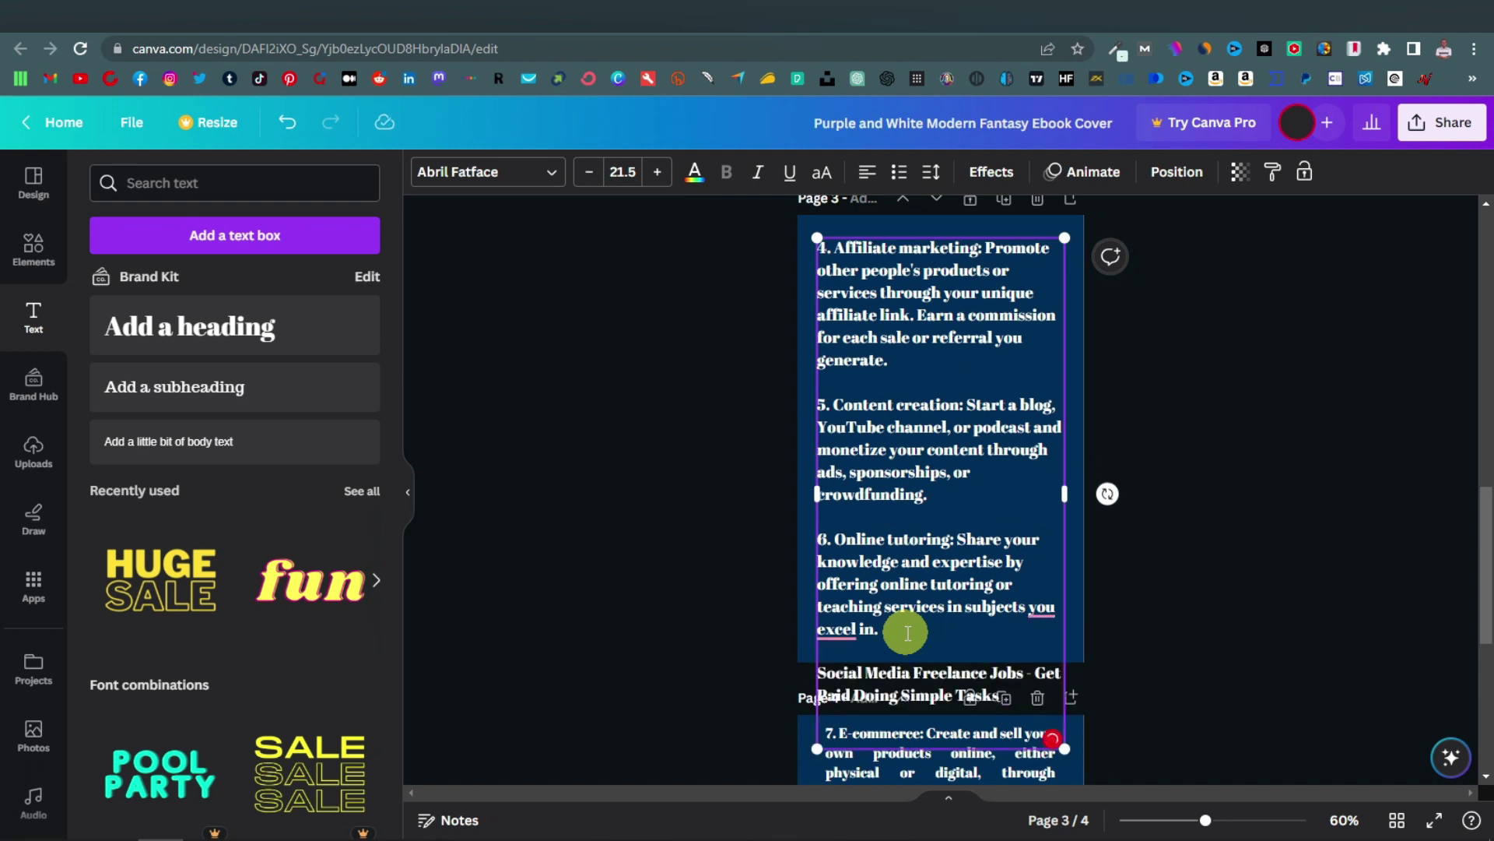
Resize the page 3 text box so the text fits, then select the new title line
{"action": "left_click_drag", "start_coordinate": [1064, 747], "coordinate": [1026, 695]}
{"action": "left_click_drag", "start_coordinate": [1036, 463], "coordinate": [1050, 459]}
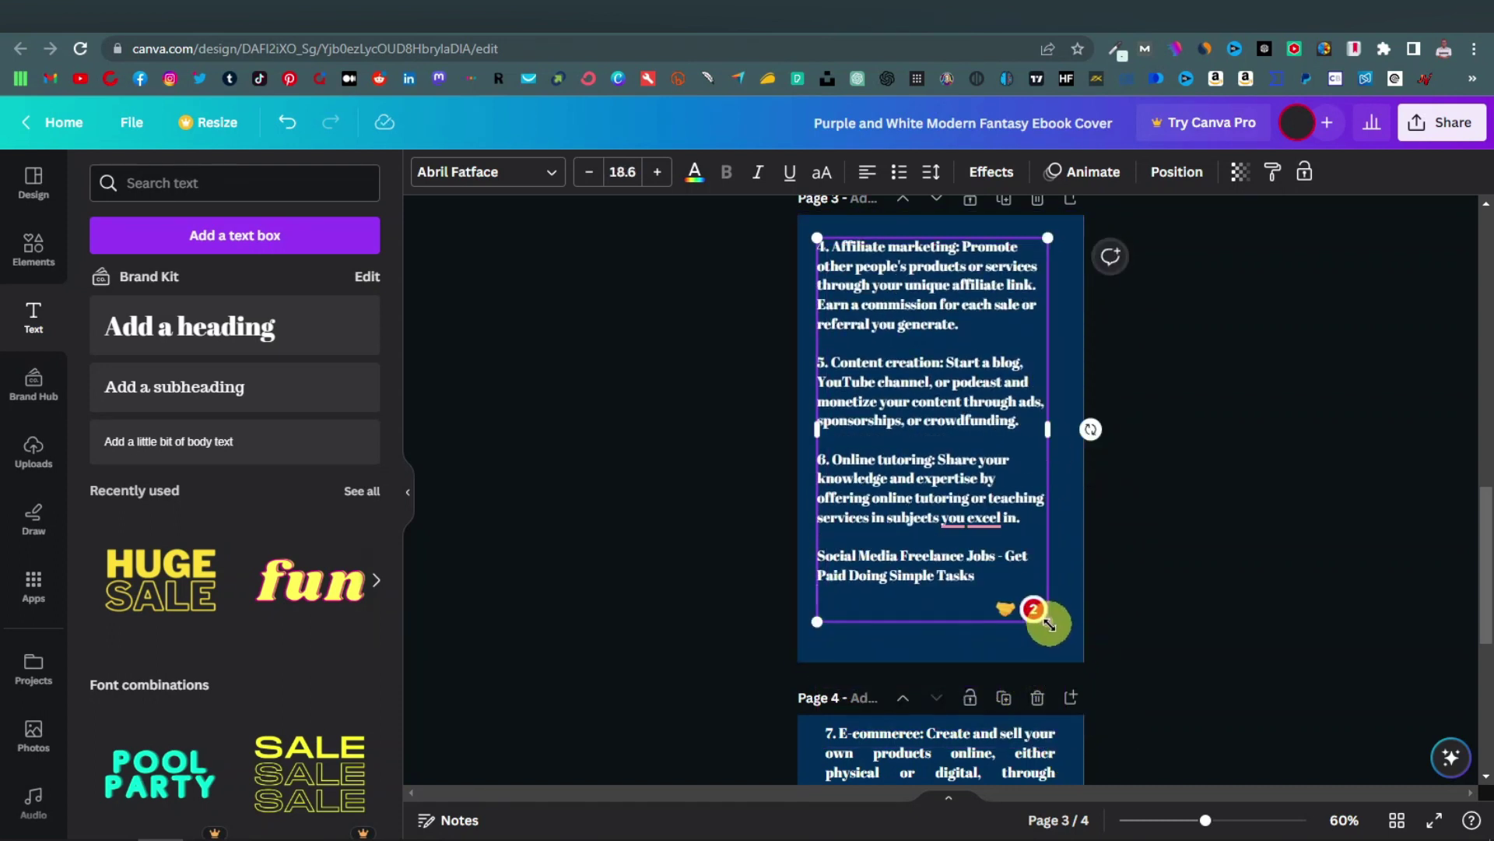
{"action": "left_click_drag", "start_coordinate": [1049, 621], "coordinate": [1067, 654]}
{"action": "left_click", "coordinate": [996, 611]}
{"action": "left_click_drag", "start_coordinate": [996, 611], "coordinate": [818, 584]}
{"action": "key", "text": "ctrl+Tab"}
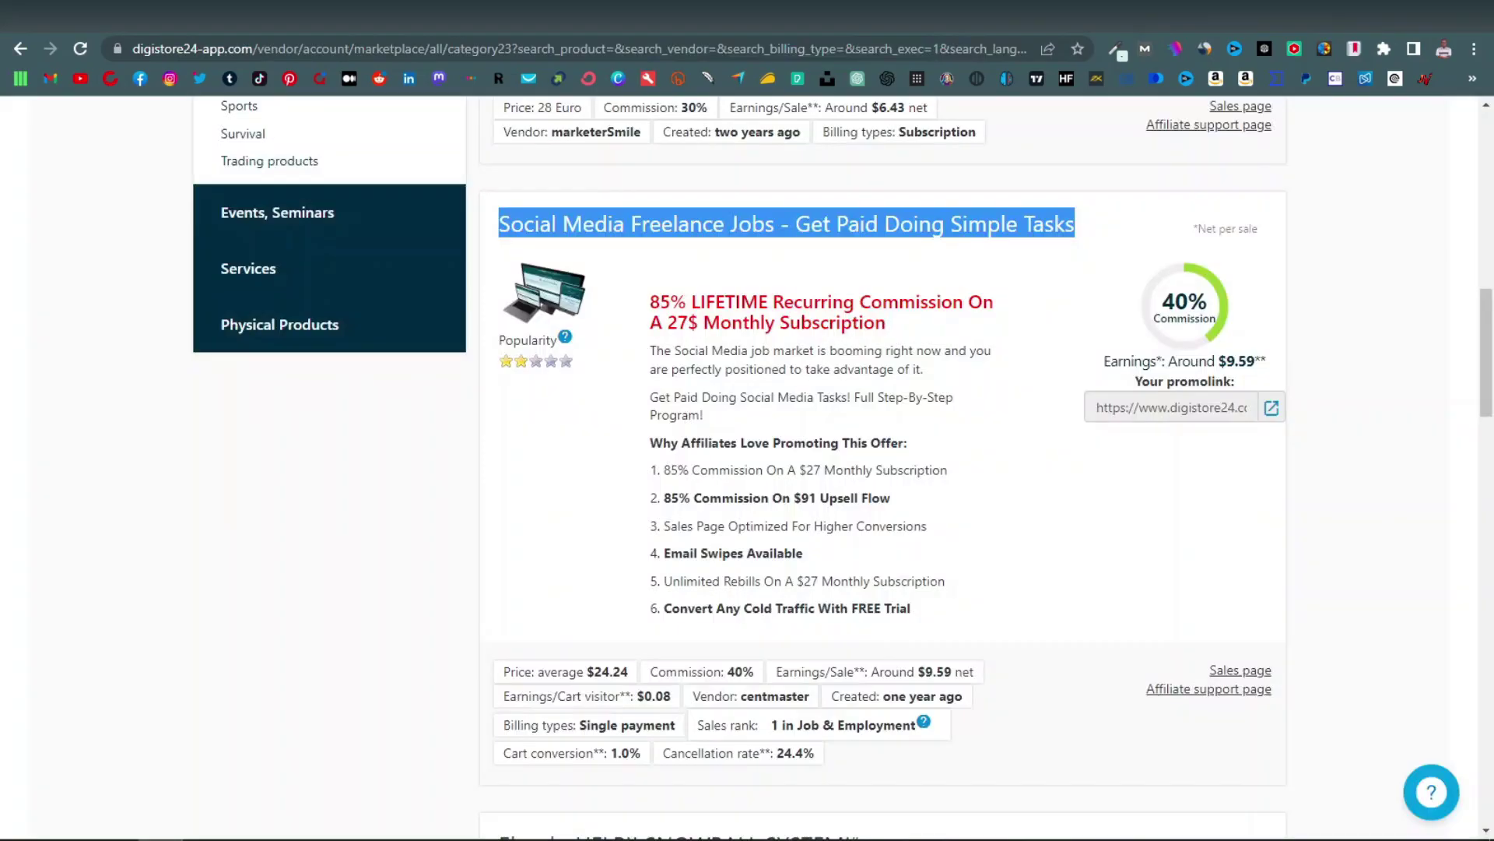
Copy the Social Media Freelance Jobs promolink from the Digistore24 listing
{"action": "left_click", "coordinate": [1198, 408]}
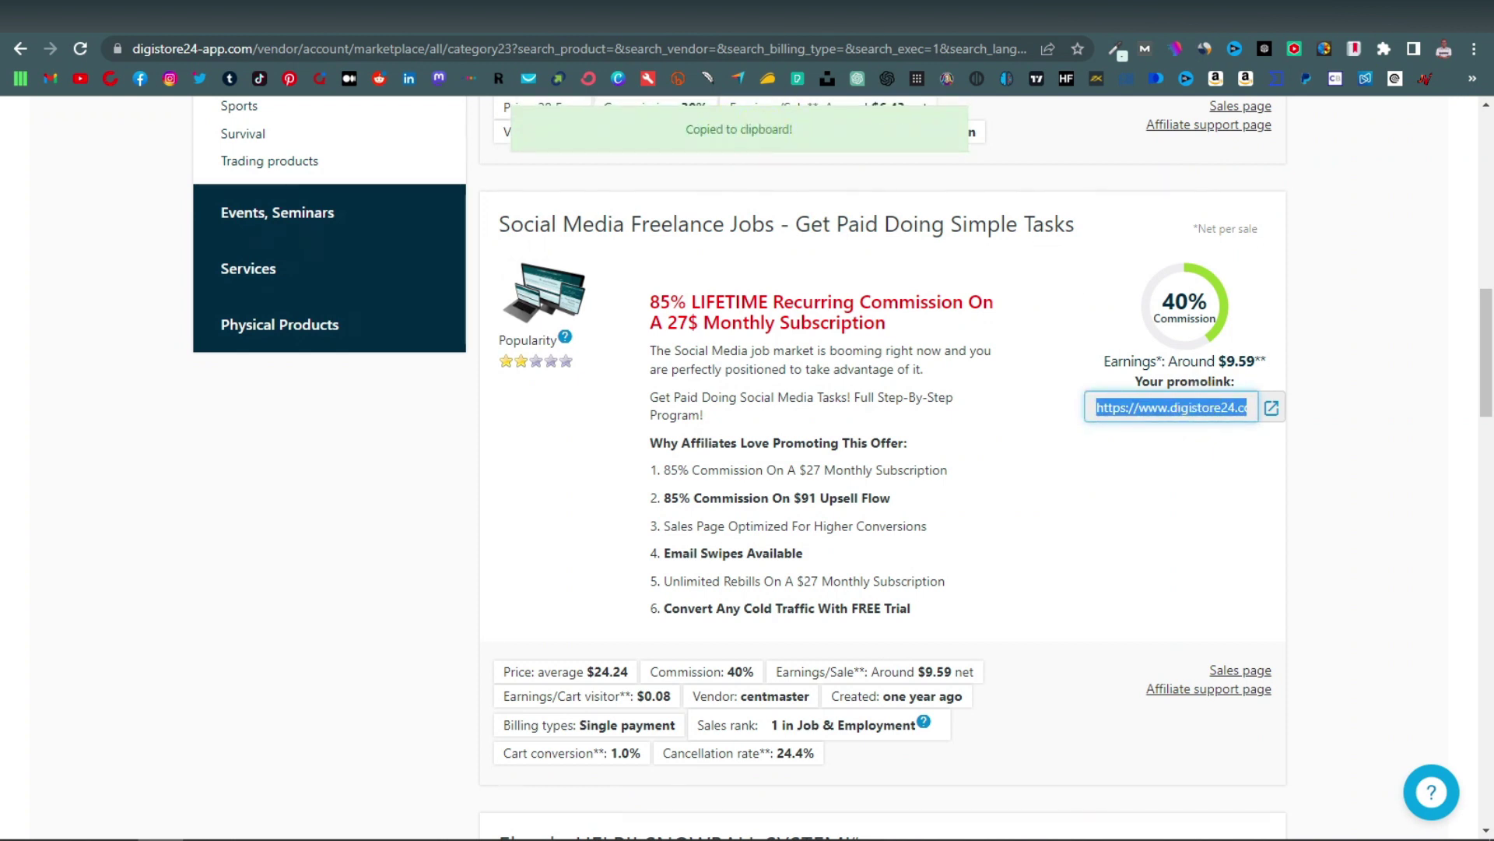
{"action": "key", "text": "ctrl+shift+Tab"}
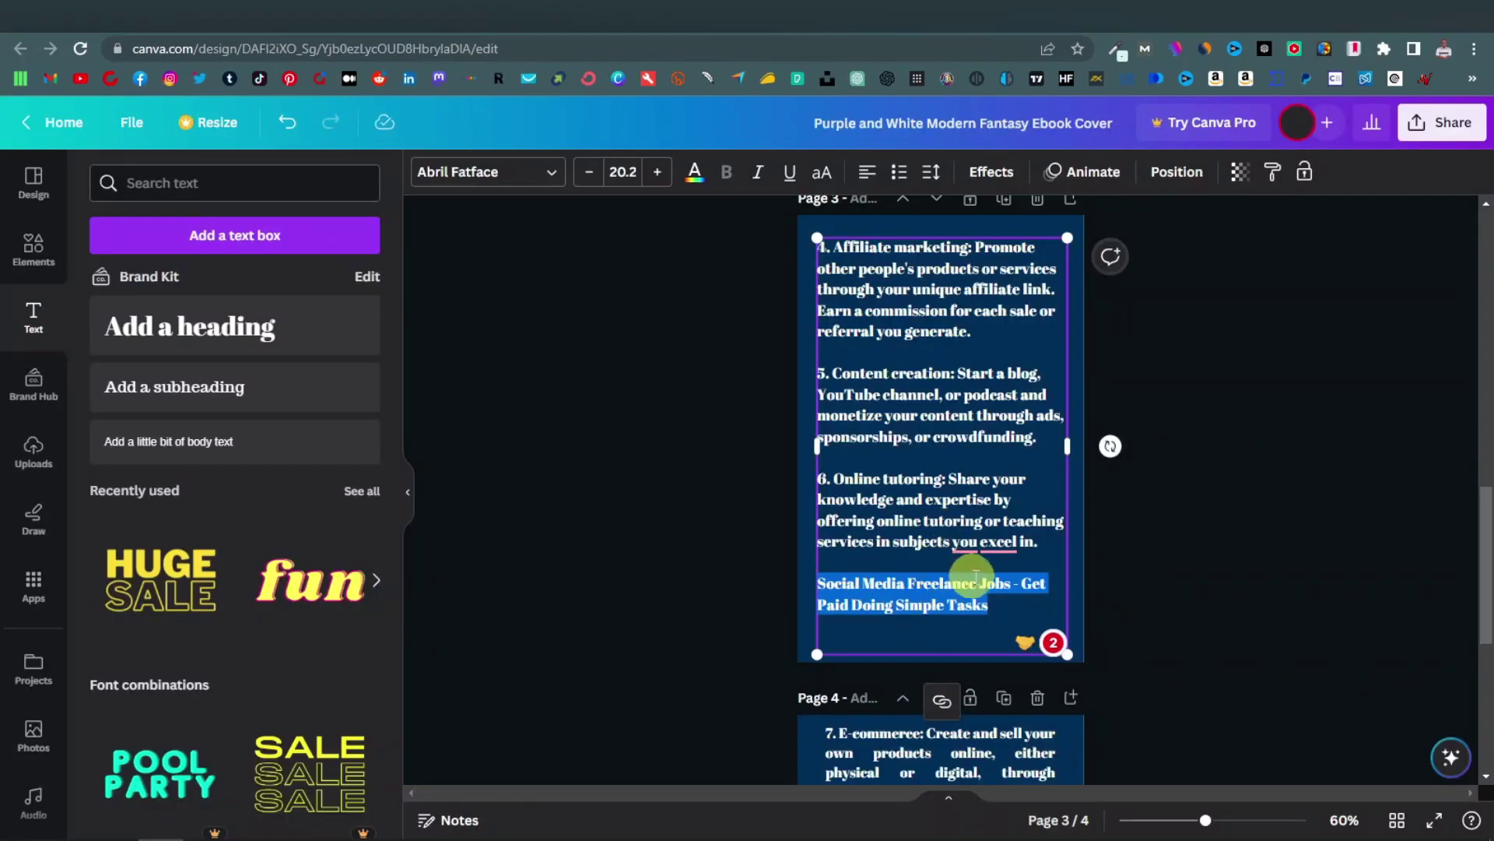
Attach the pasted Digistore24 promolink to the selected page 3 title
{"action": "left_click", "coordinate": [944, 707]}
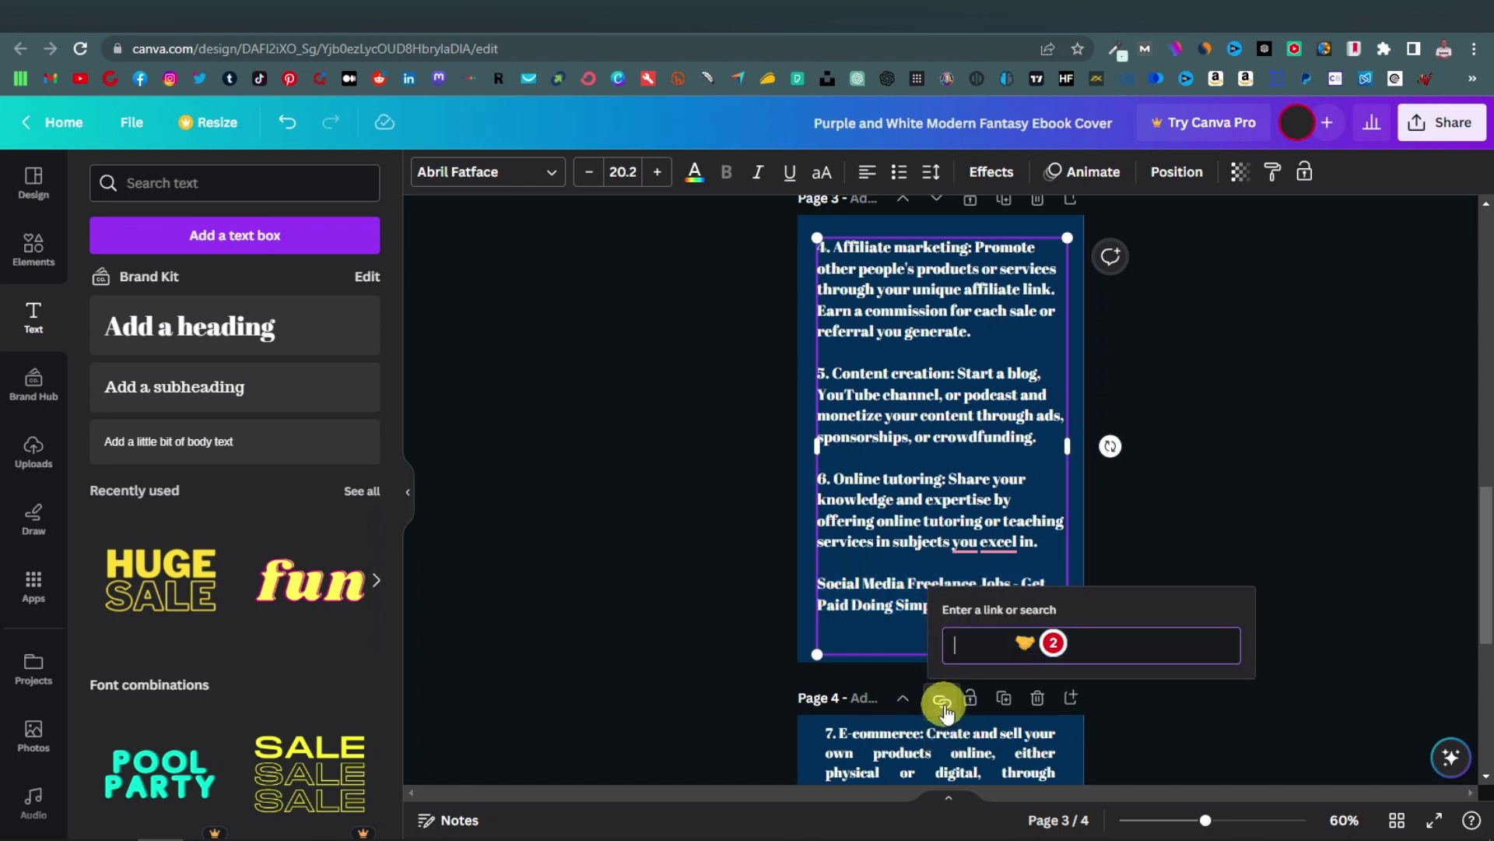
{"action": "right_click", "coordinate": [969, 646]}
{"action": "left_click", "coordinate": [1040, 507]}
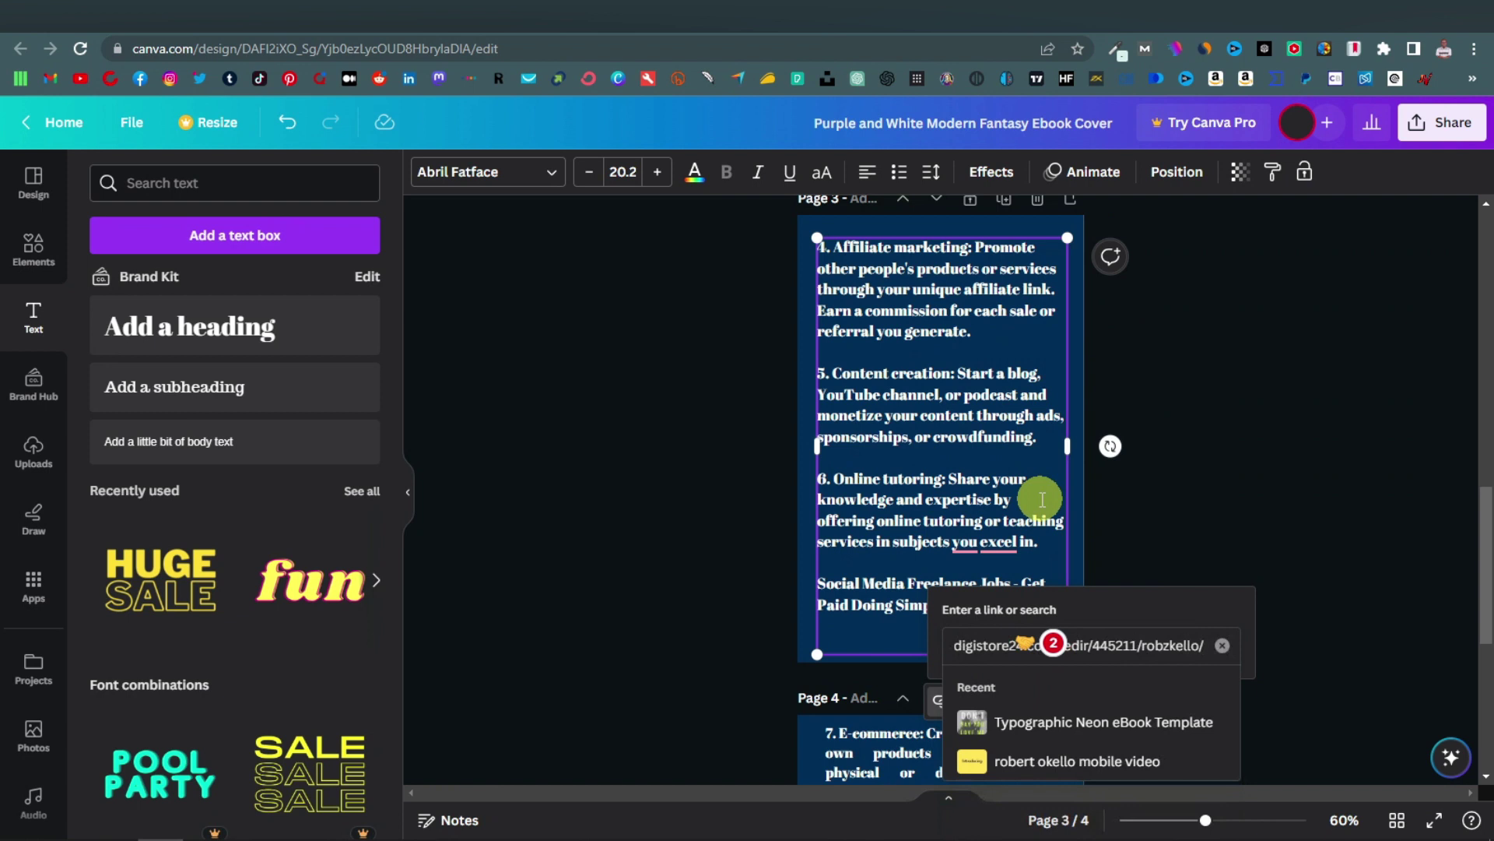
{"action": "key", "text": "Return"}
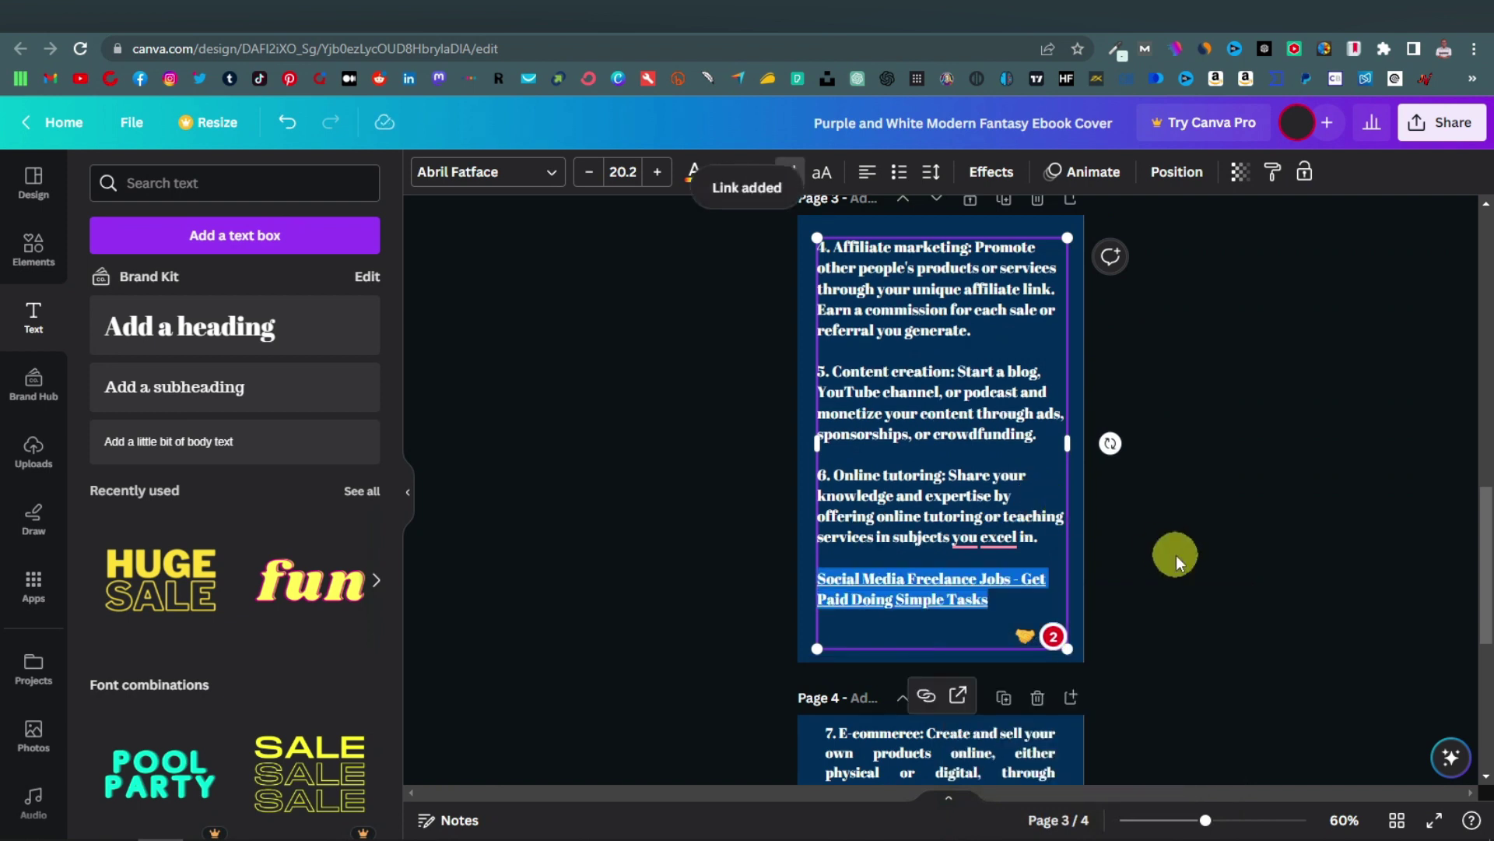
{"action": "left_click", "coordinate": [1177, 558]}
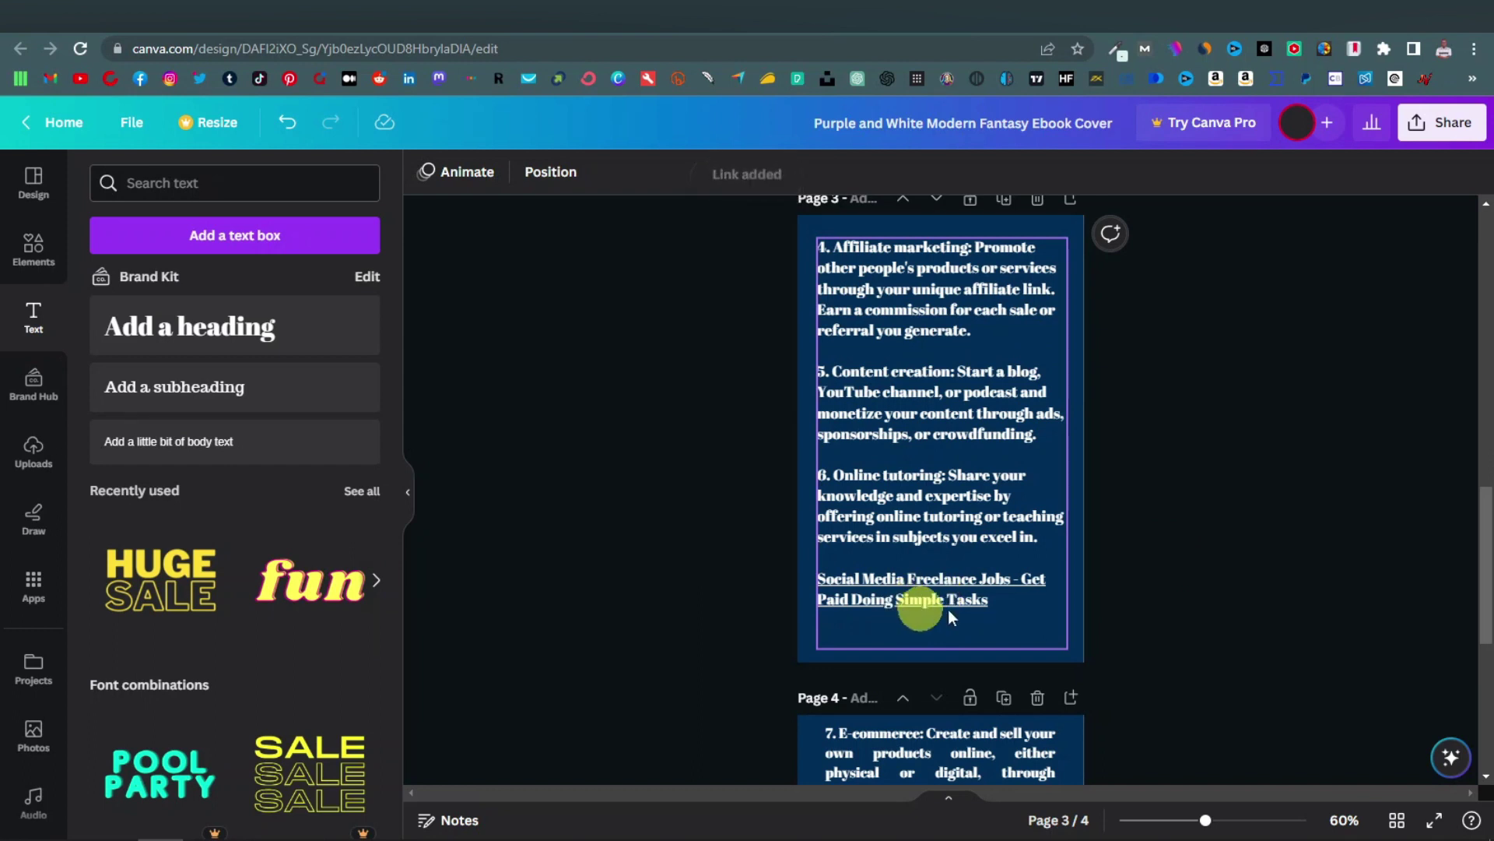
{"action": "key", "text": "ctrl+Tab"}
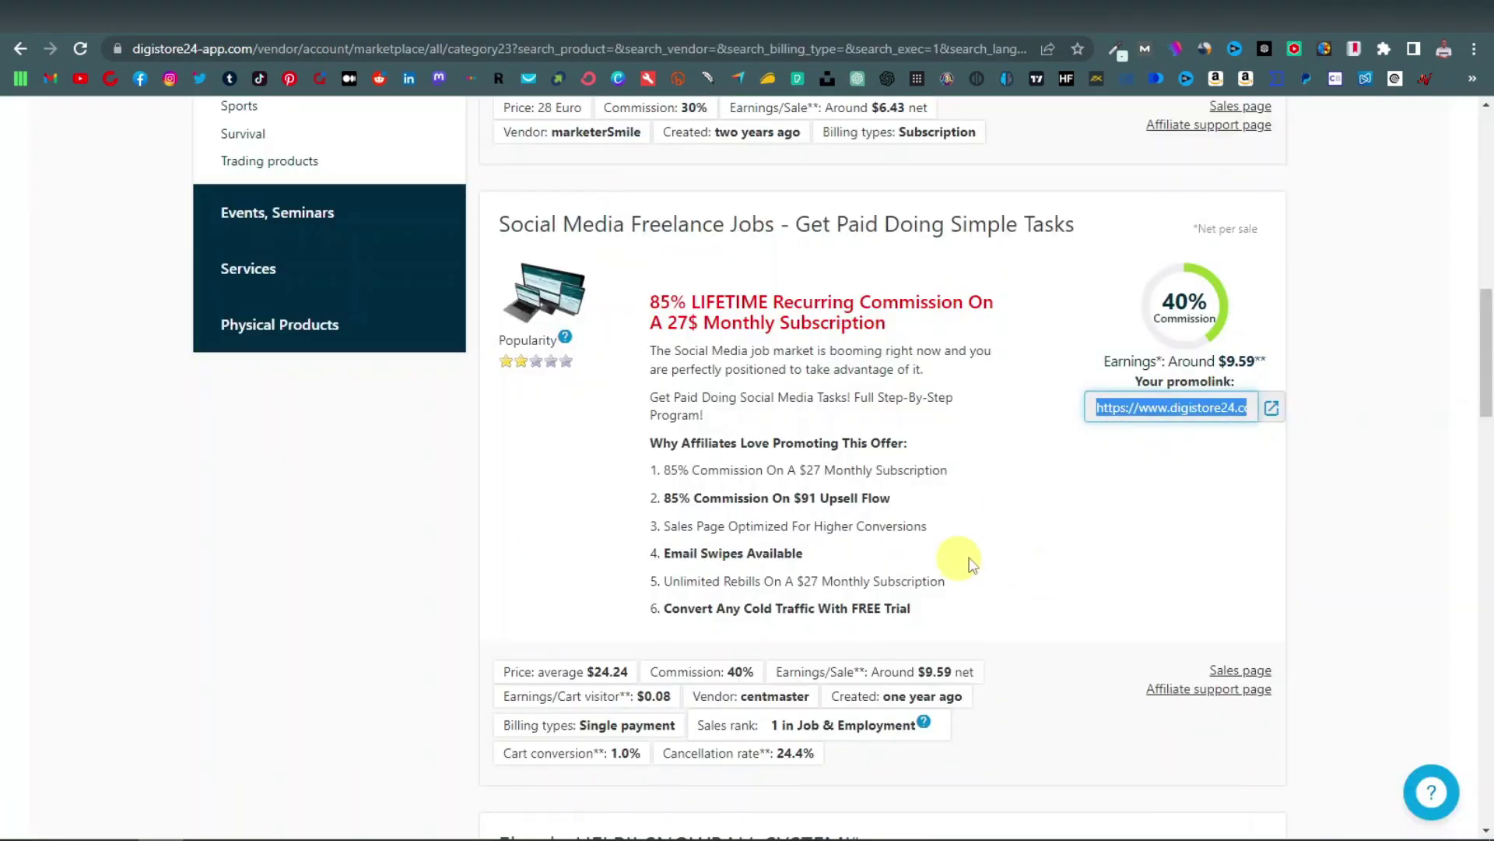
Open the offer's 'Get Paid Doing Social Media Tasks' sales page and scroll through it
{"action": "left_click", "coordinate": [1145, 511]}
{"action": "left_click", "coordinate": [1233, 670]}
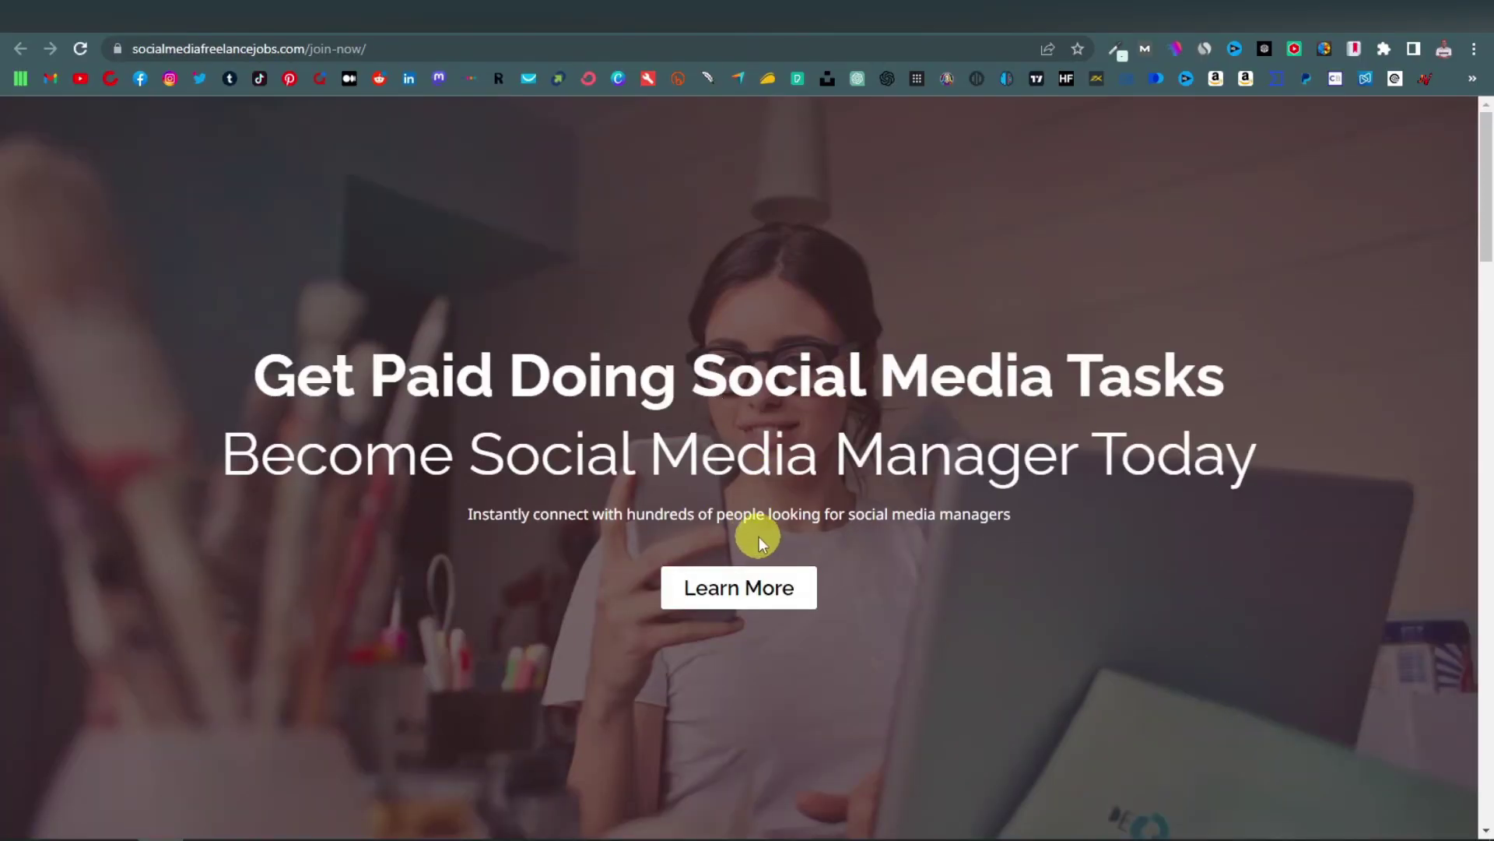
{"action": "scroll", "coordinate": [783, 518], "scroll_direction": "down", "scroll_amount": 20}
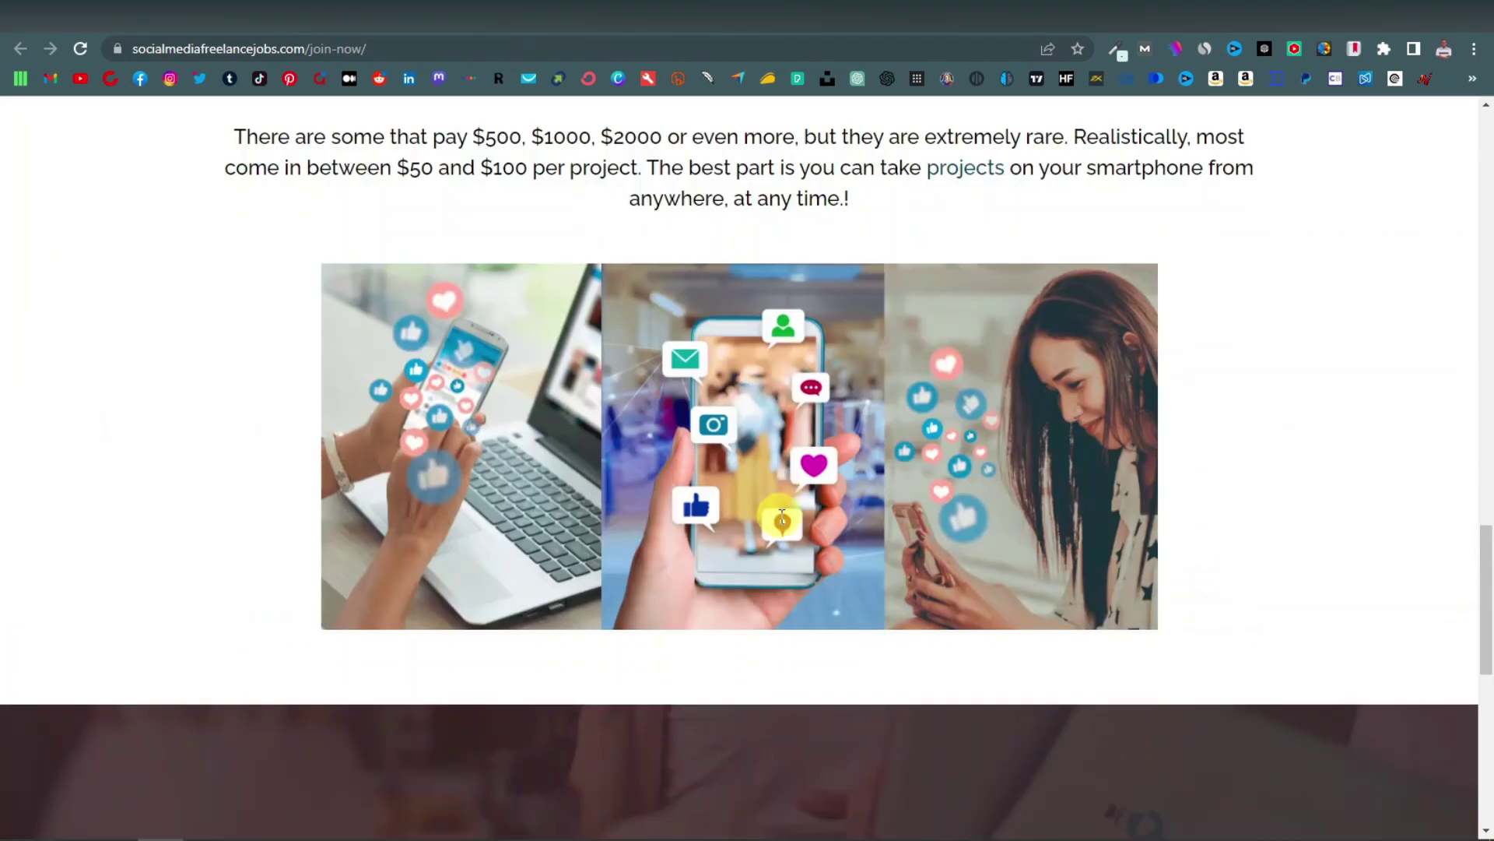
{"action": "scroll", "coordinate": [782, 518], "scroll_direction": "down", "scroll_amount": 7}
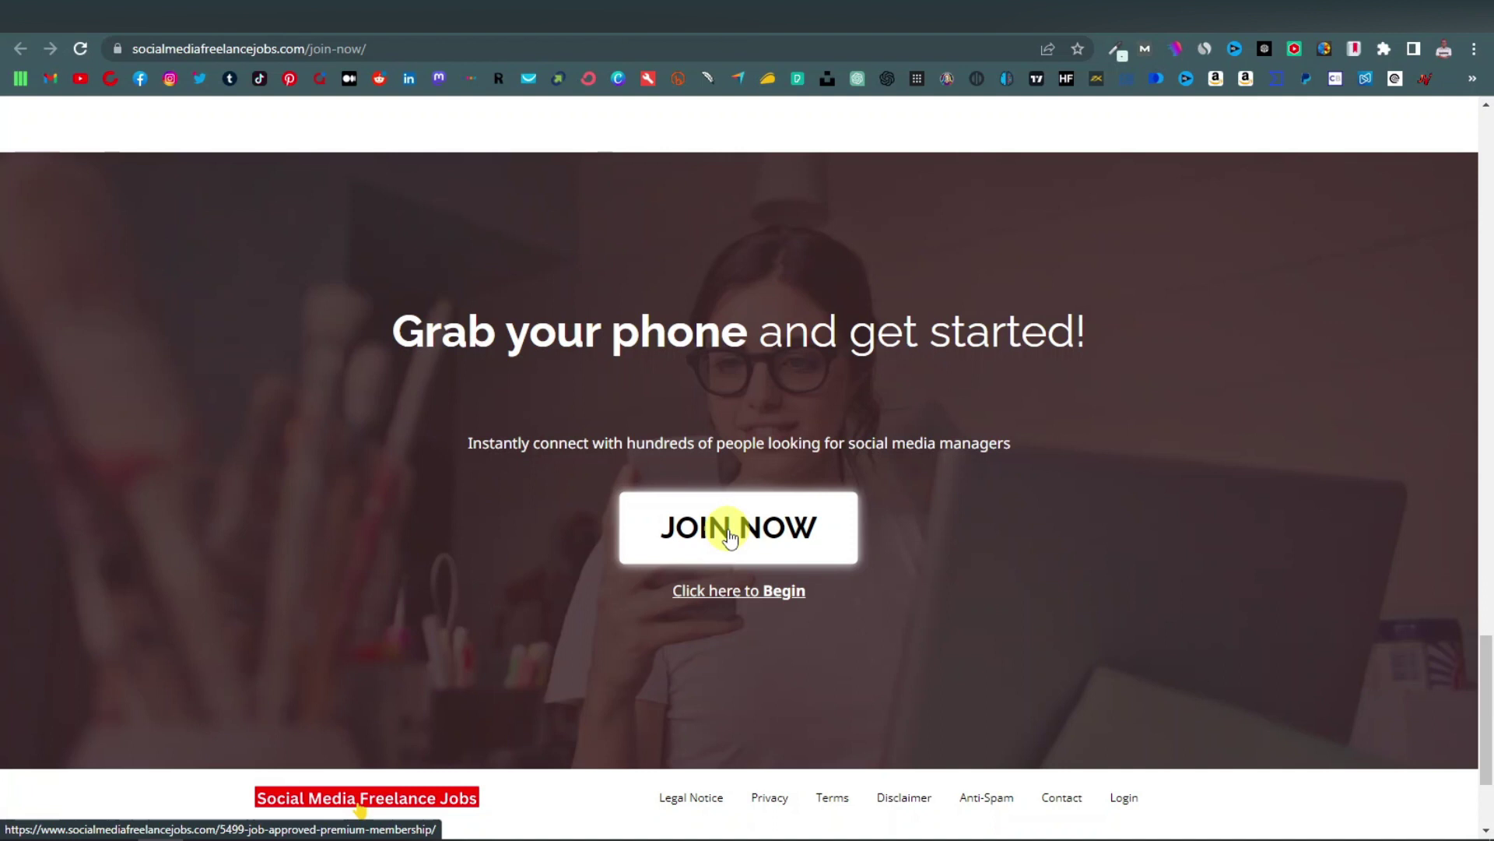
{"action": "scroll", "coordinate": [802, 514], "scroll_direction": "up", "scroll_amount": 20}
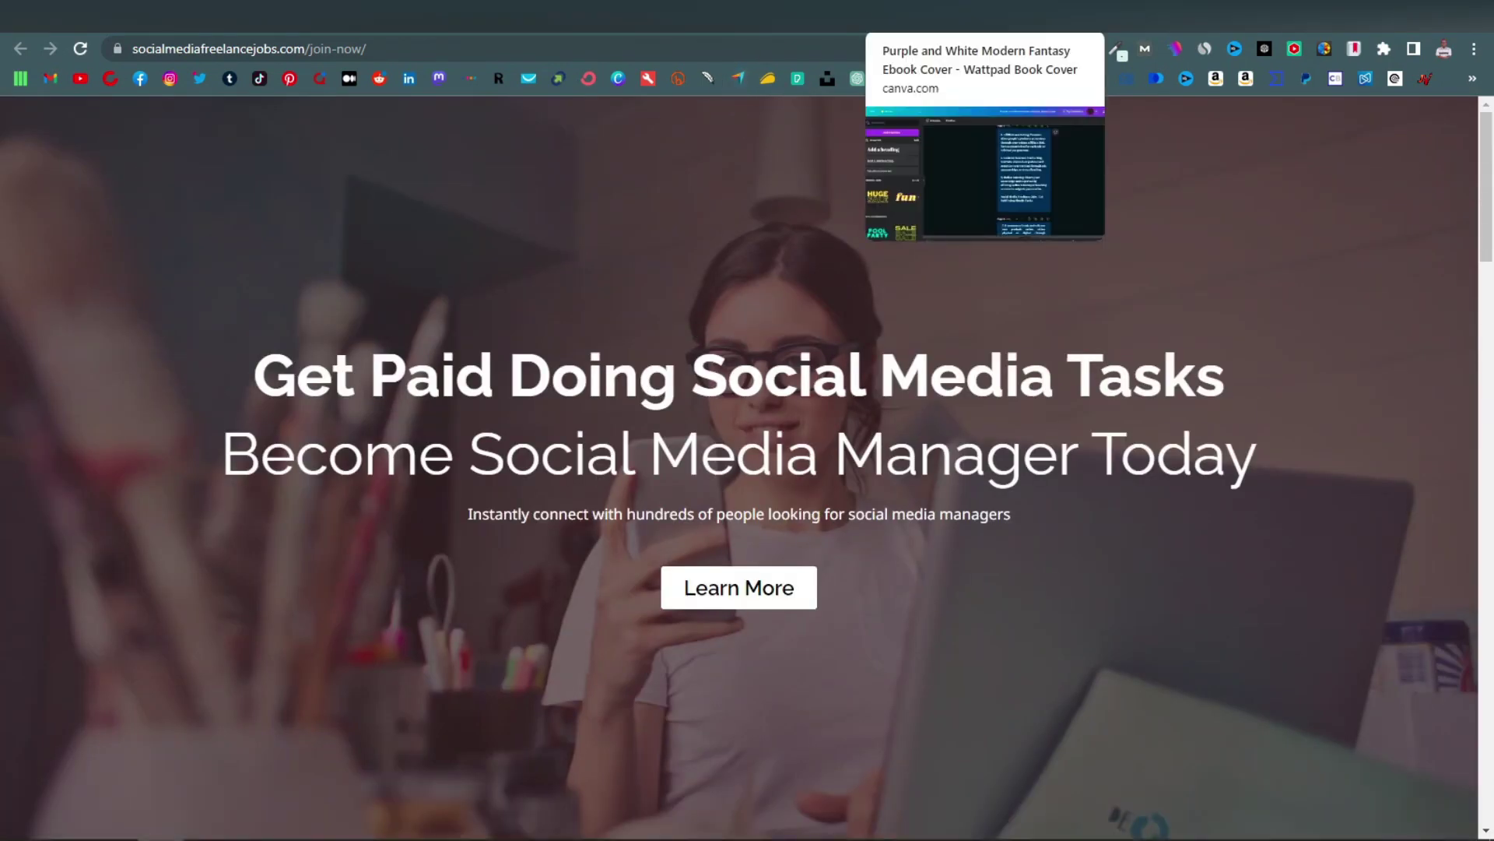
{"action": "left_click", "coordinate": [919, 15]}
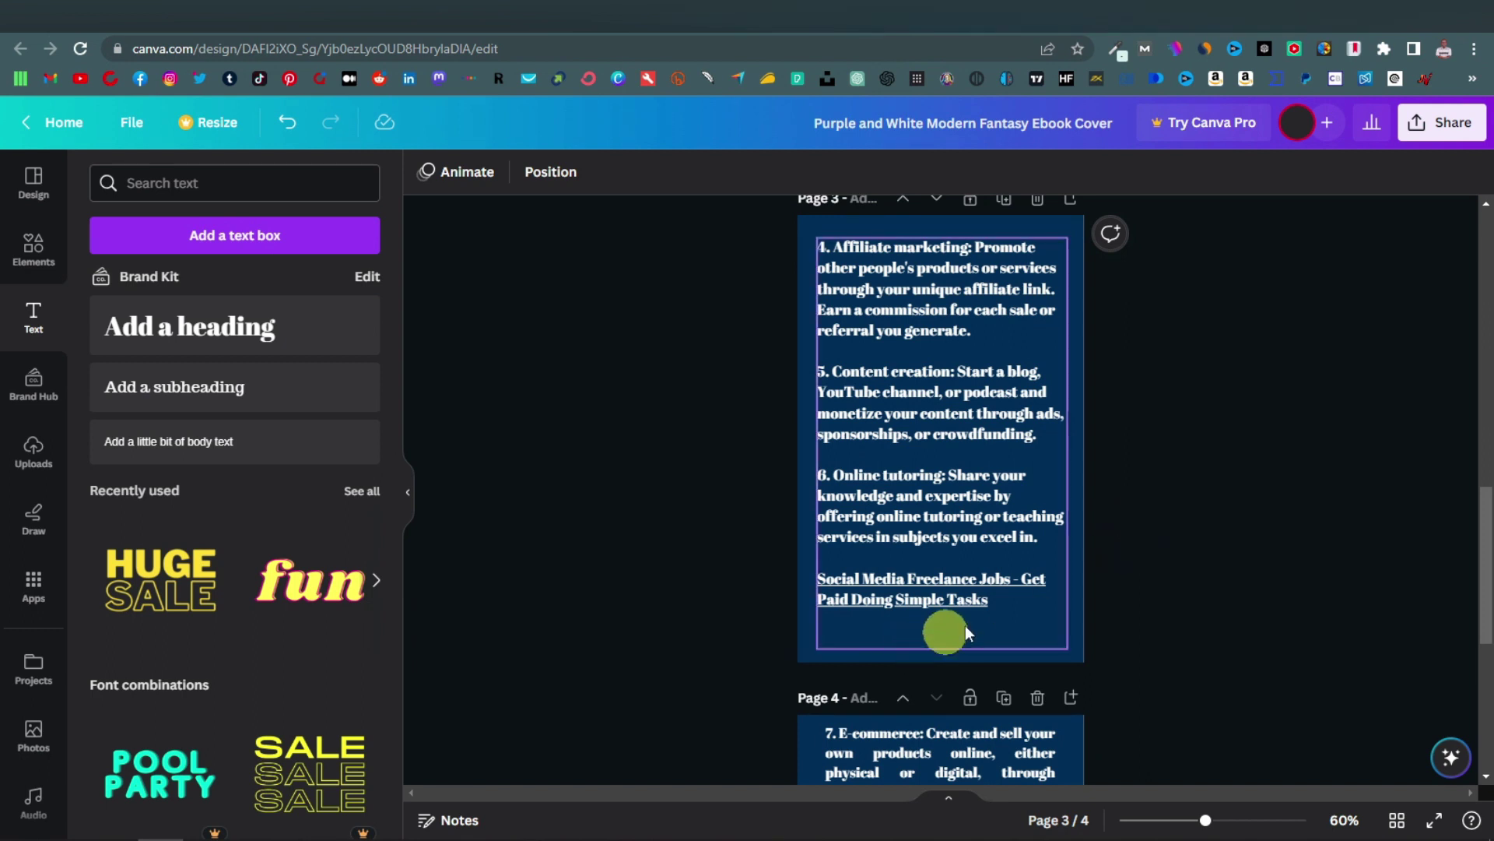
Color the linked Social Media Freelance Jobs title on page 3 red
{"action": "double_click", "coordinate": [955, 599]}
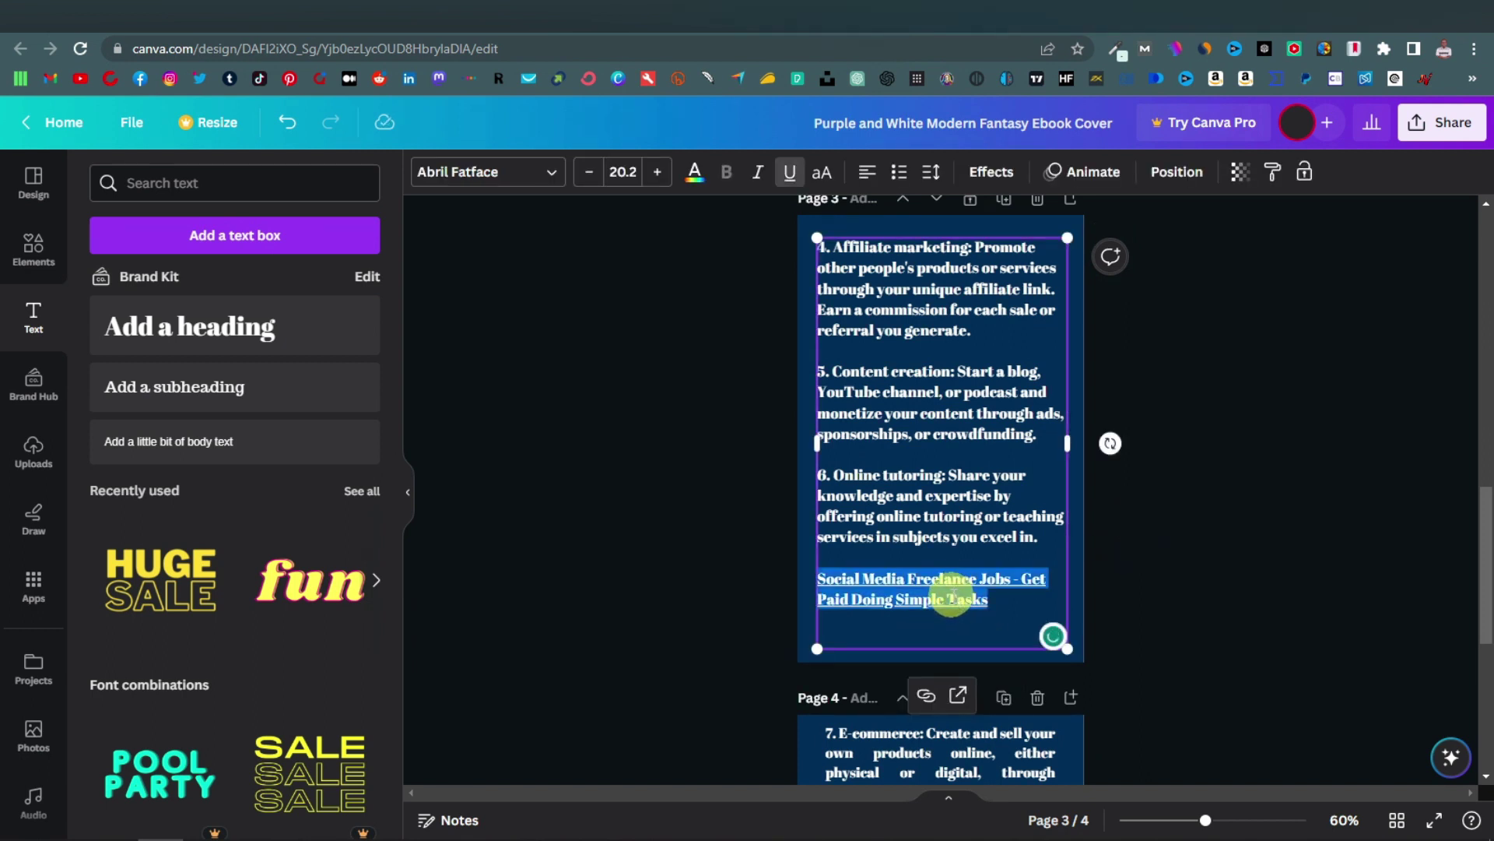
{"action": "left_click", "coordinate": [685, 182]}
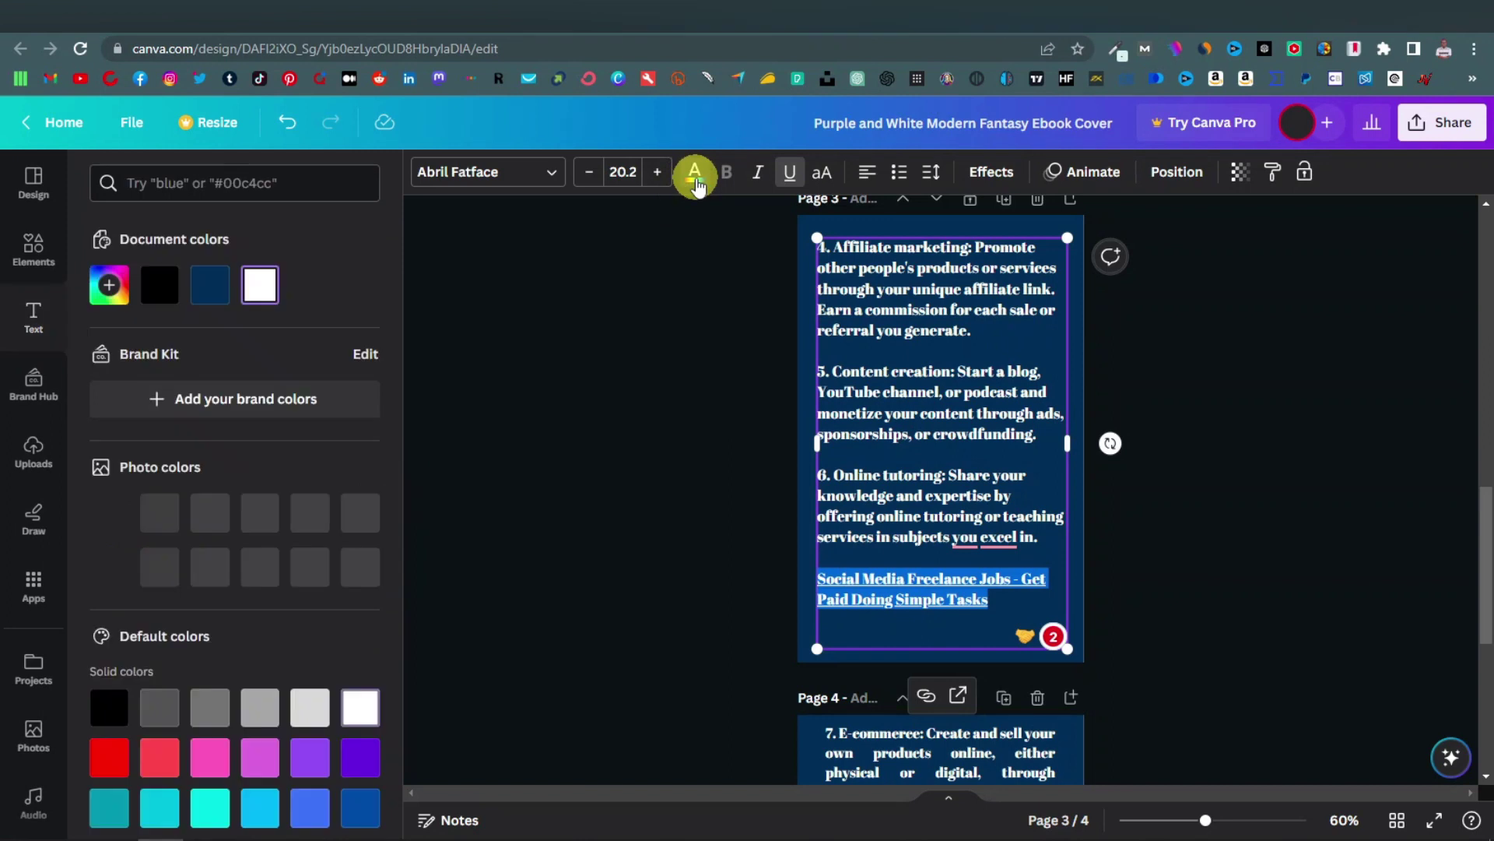
{"action": "left_click", "coordinate": [123, 768]}
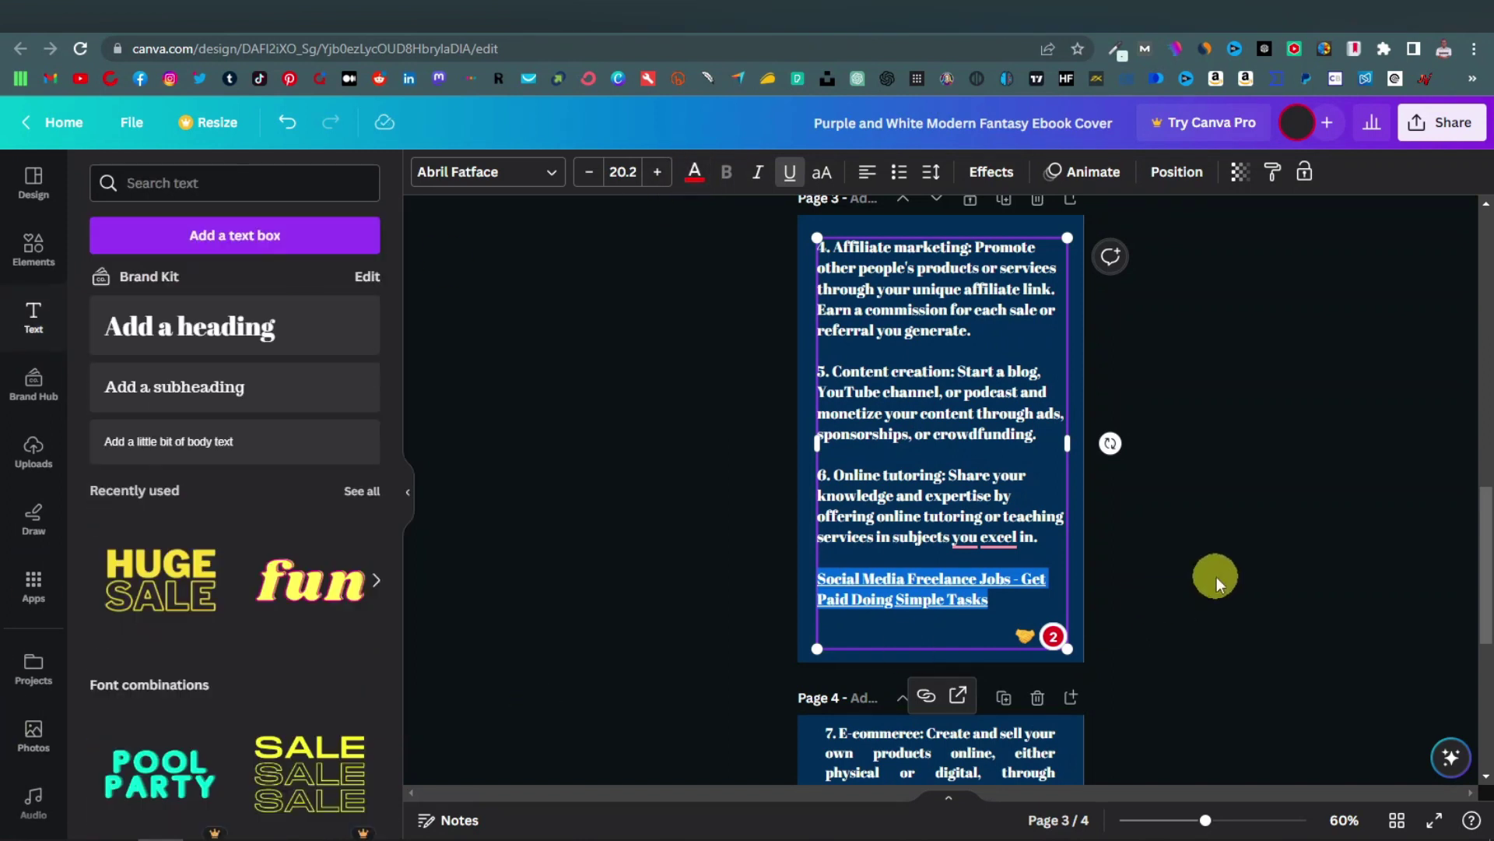
{"action": "left_click", "coordinate": [1216, 577]}
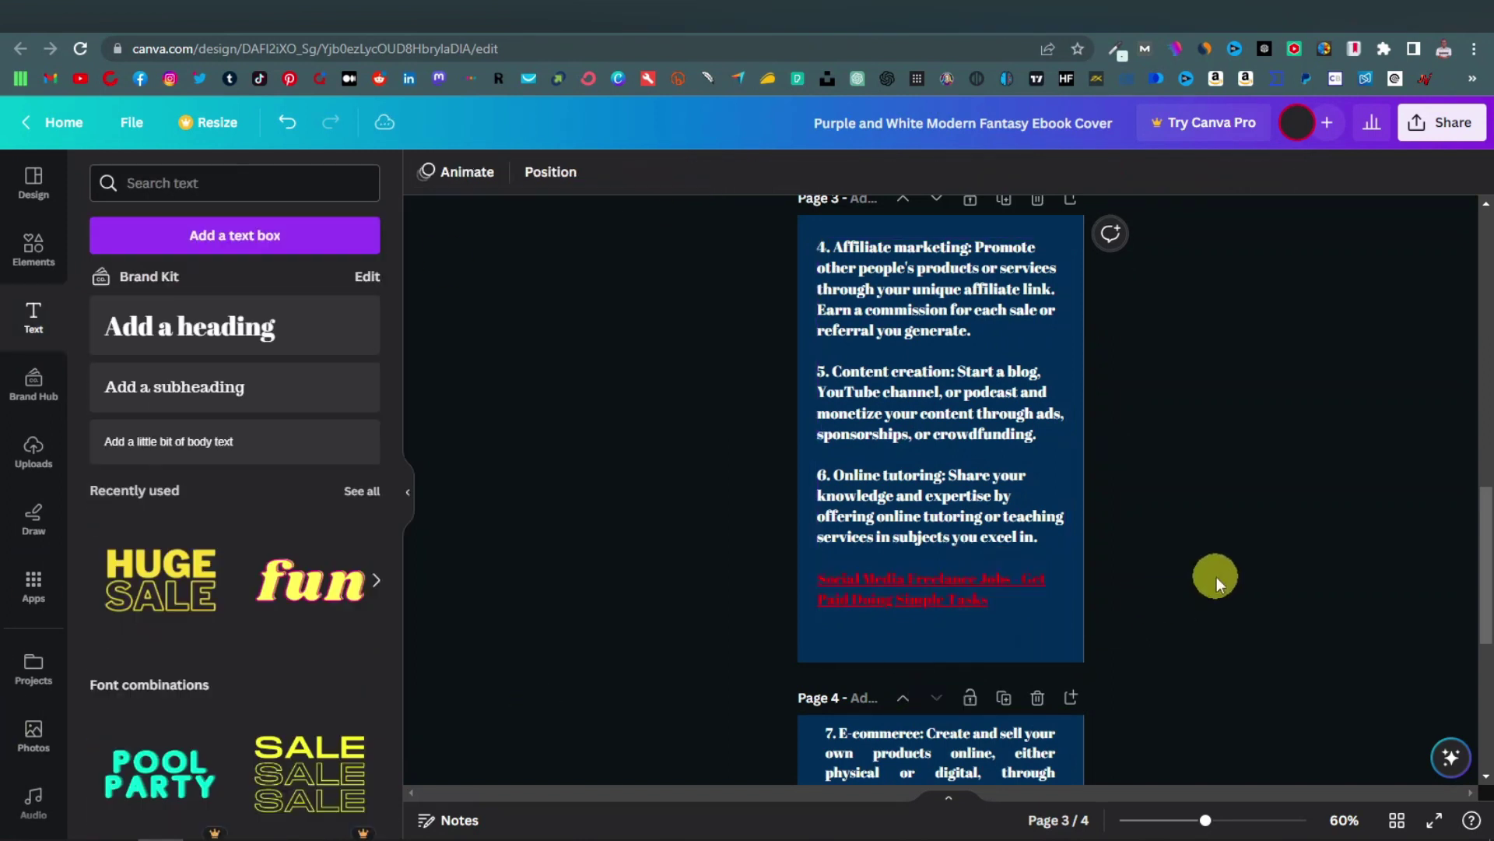
{"action": "left_click", "coordinate": [1080, 643]}
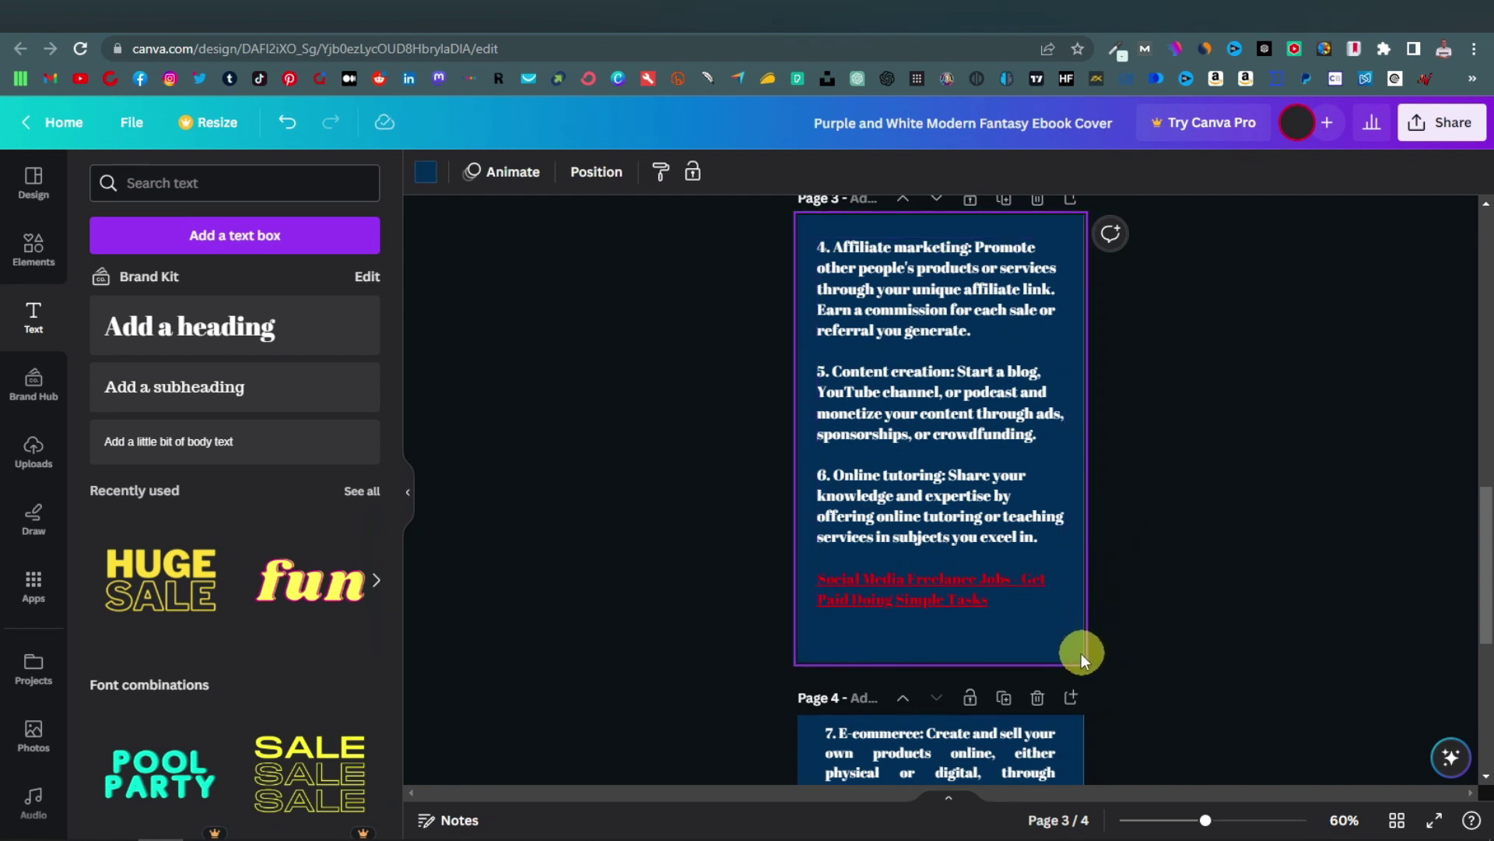
Change the page 3 background from dark navy to black
{"action": "left_click", "coordinate": [420, 183]}
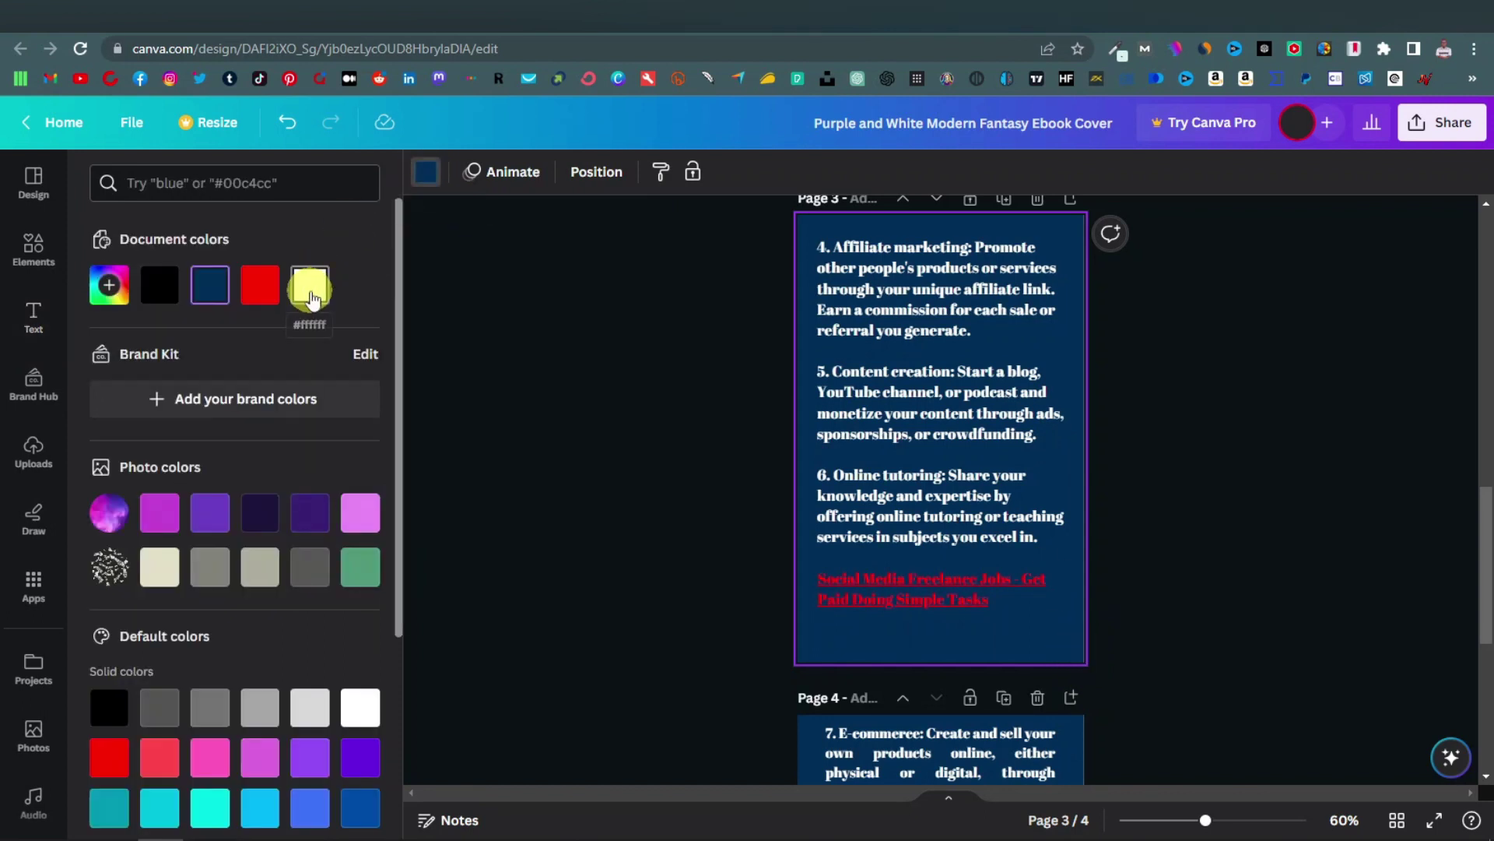
{"action": "left_click", "coordinate": [310, 287]}
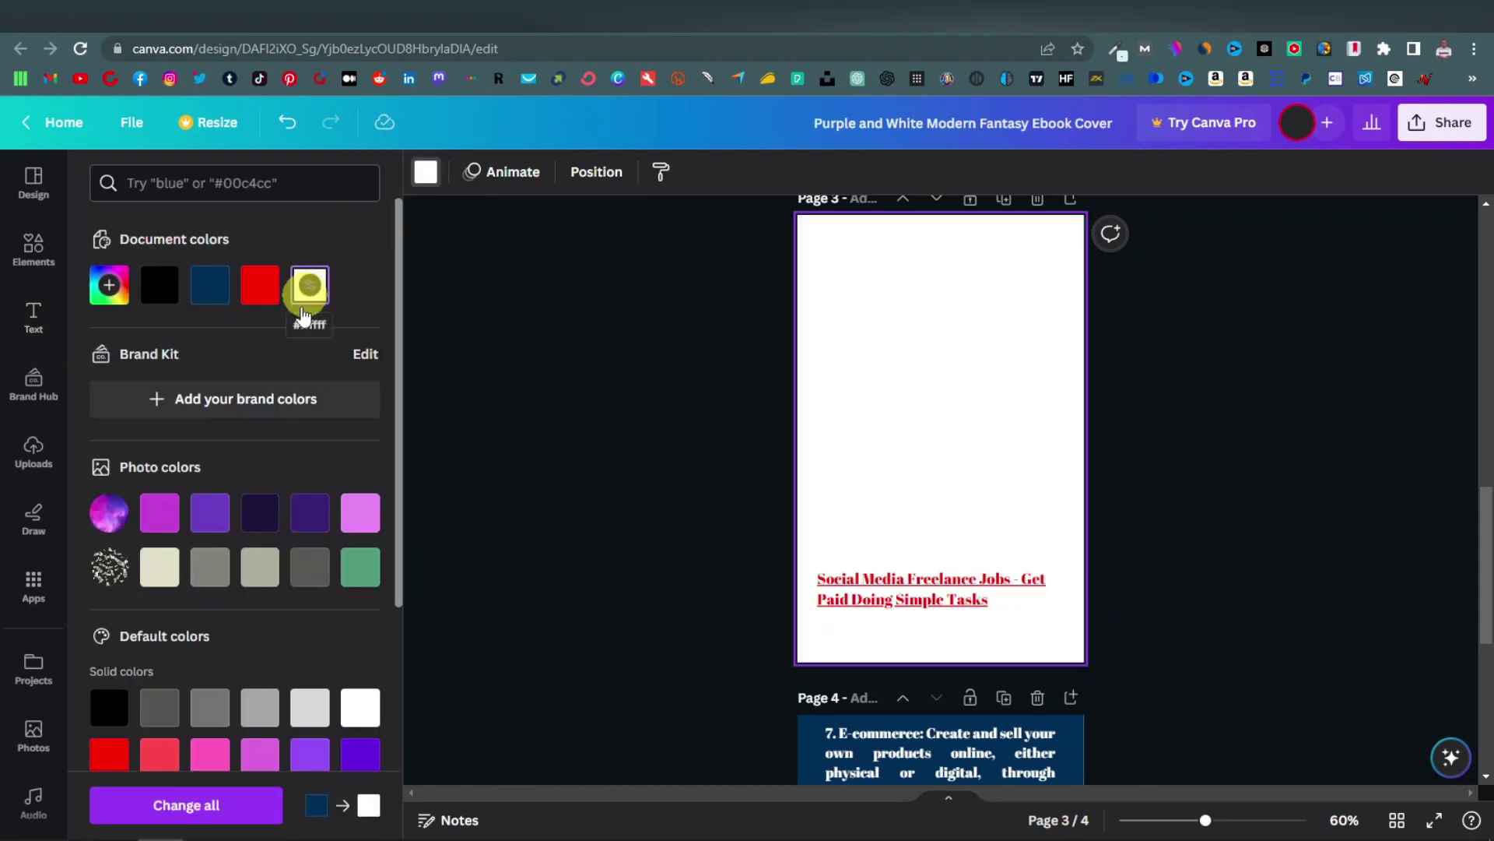
{"action": "left_click", "coordinate": [105, 708]}
{"action": "left_click", "coordinate": [1184, 599]}
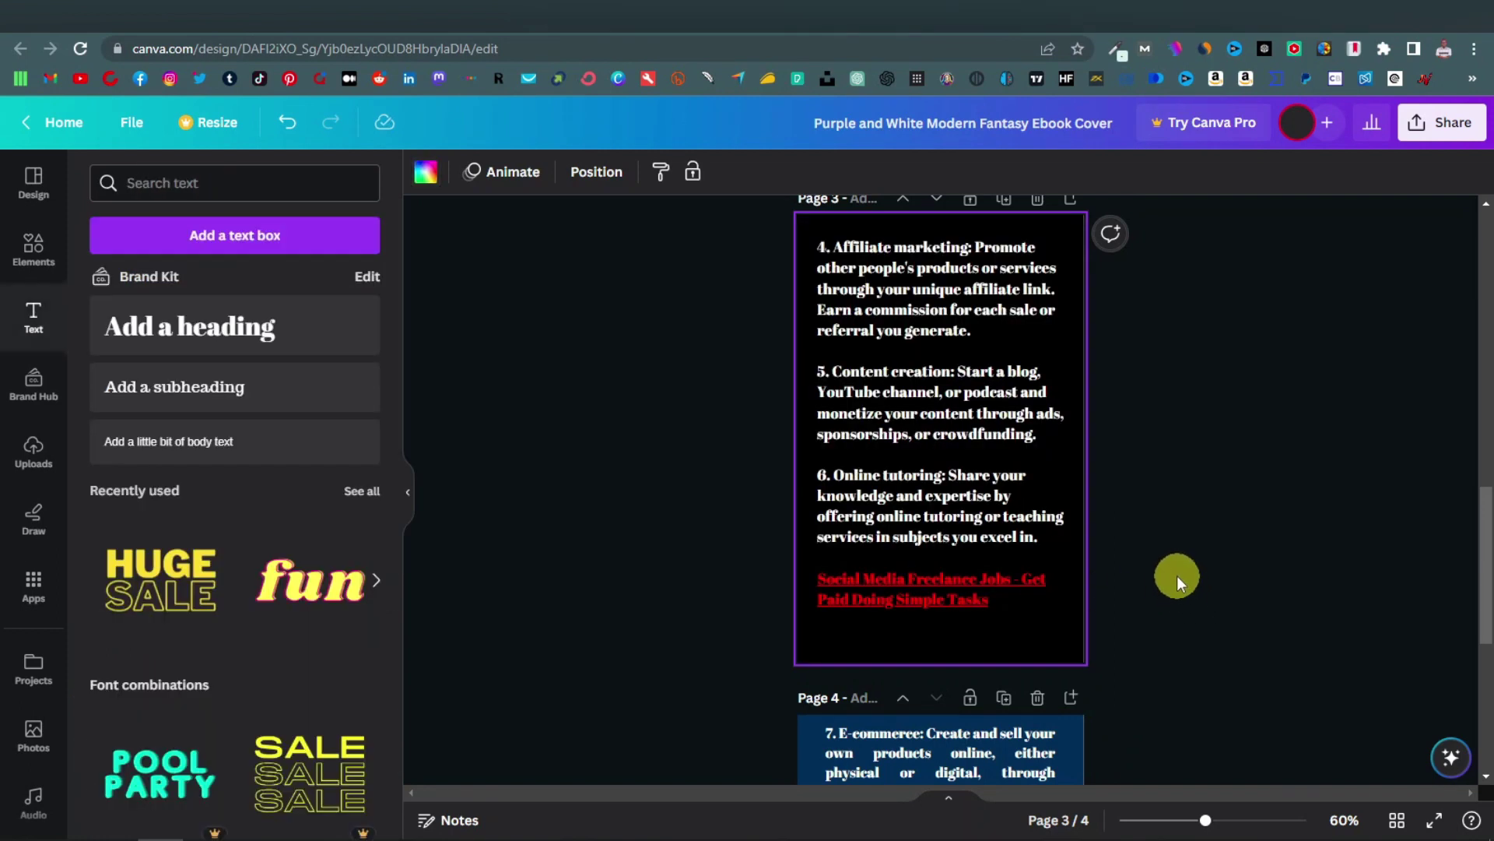
{"action": "scroll", "coordinate": [1177, 576], "scroll_direction": "up", "scroll_amount": 1}
{"action": "scroll", "coordinate": [1141, 638], "scroll_direction": "up", "scroll_amount": 10}
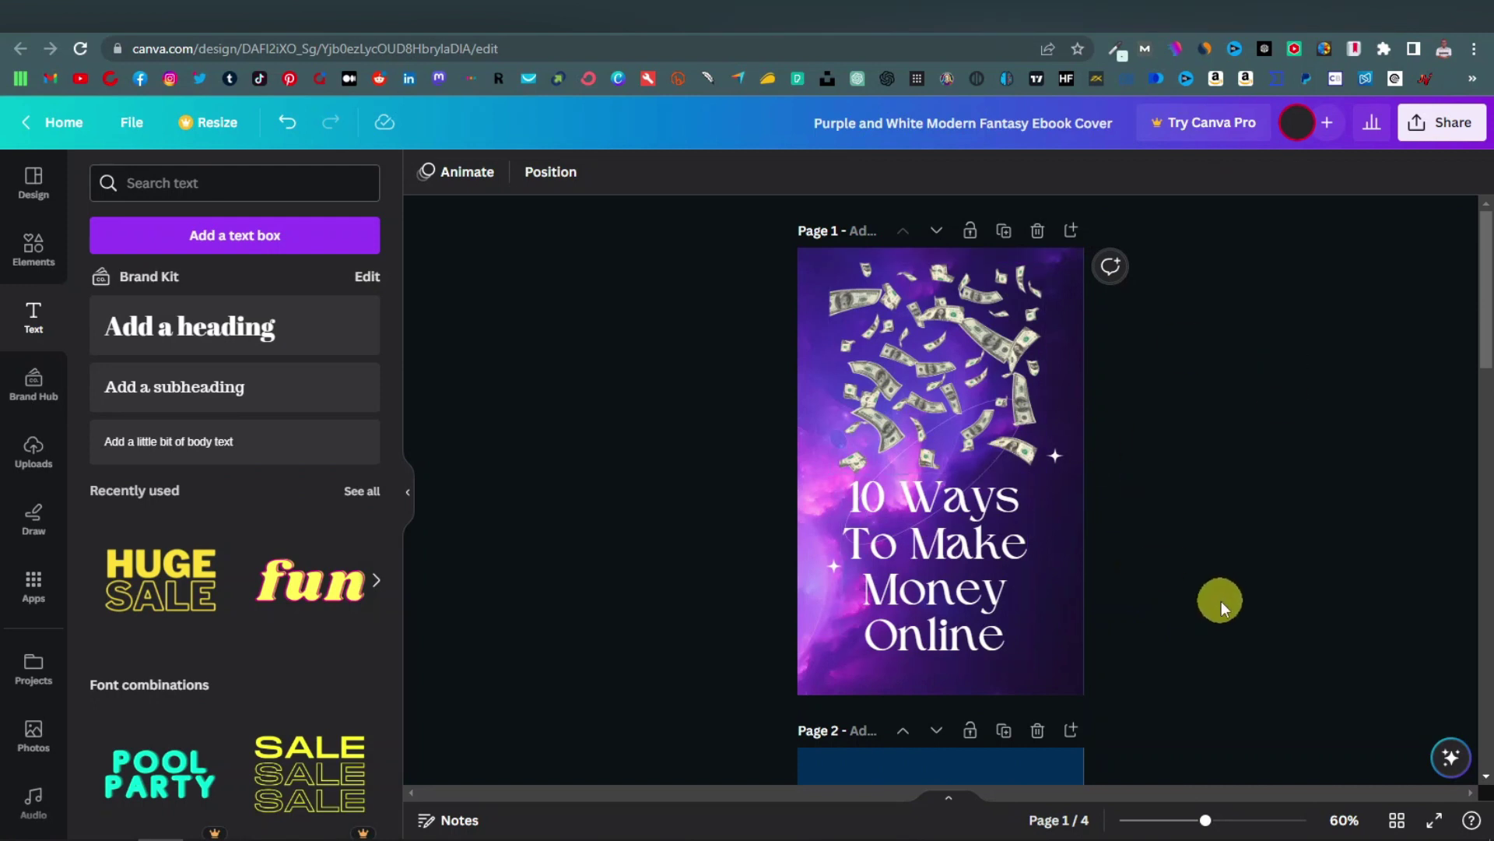
Download all 4 ebook pages as a PDF Standard file
{"action": "left_click", "coordinate": [1438, 122]}
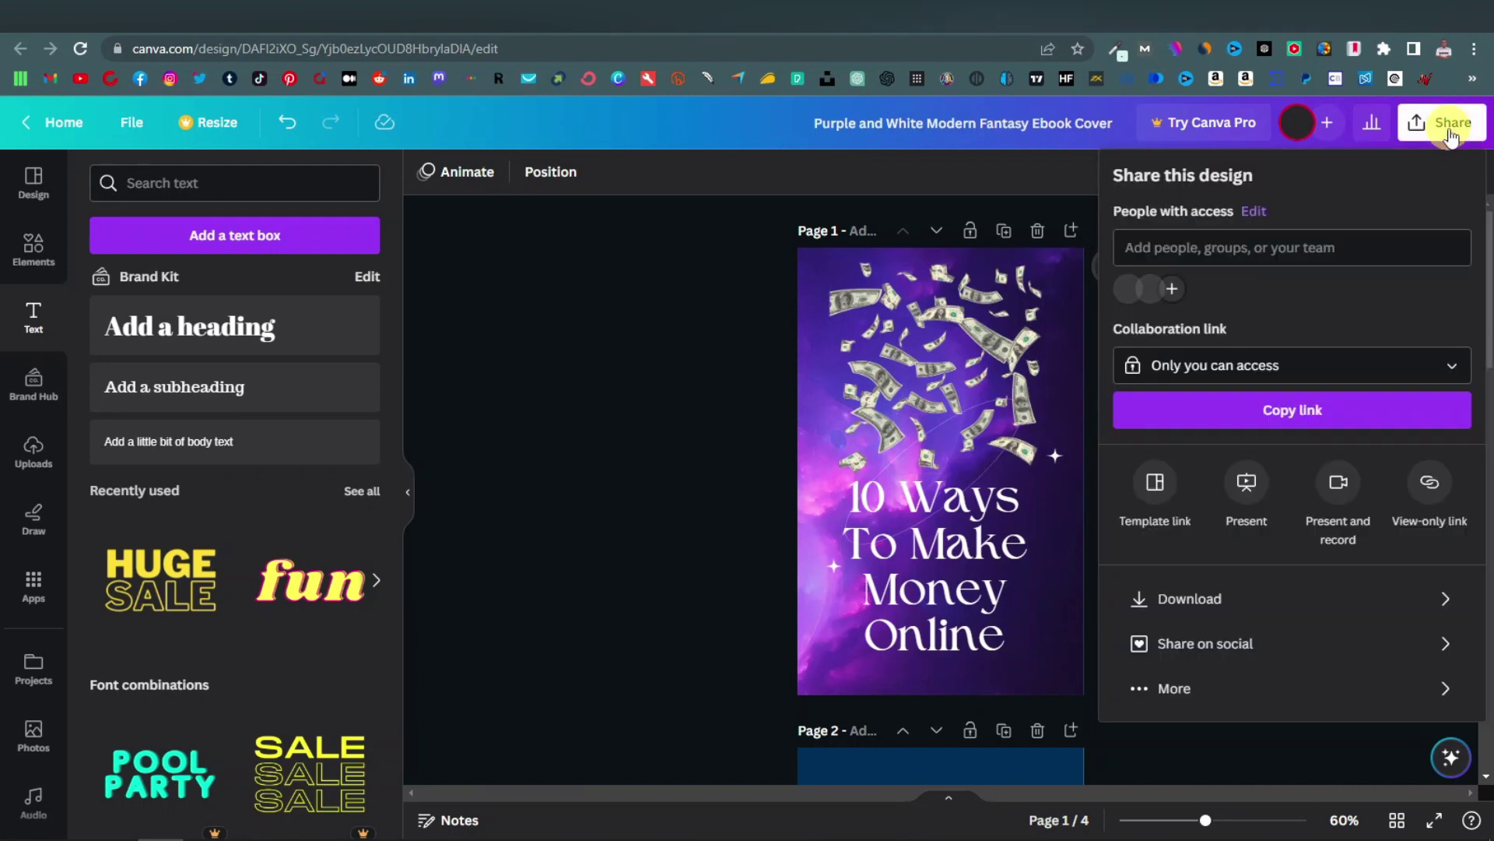
{"action": "left_click", "coordinate": [1447, 599]}
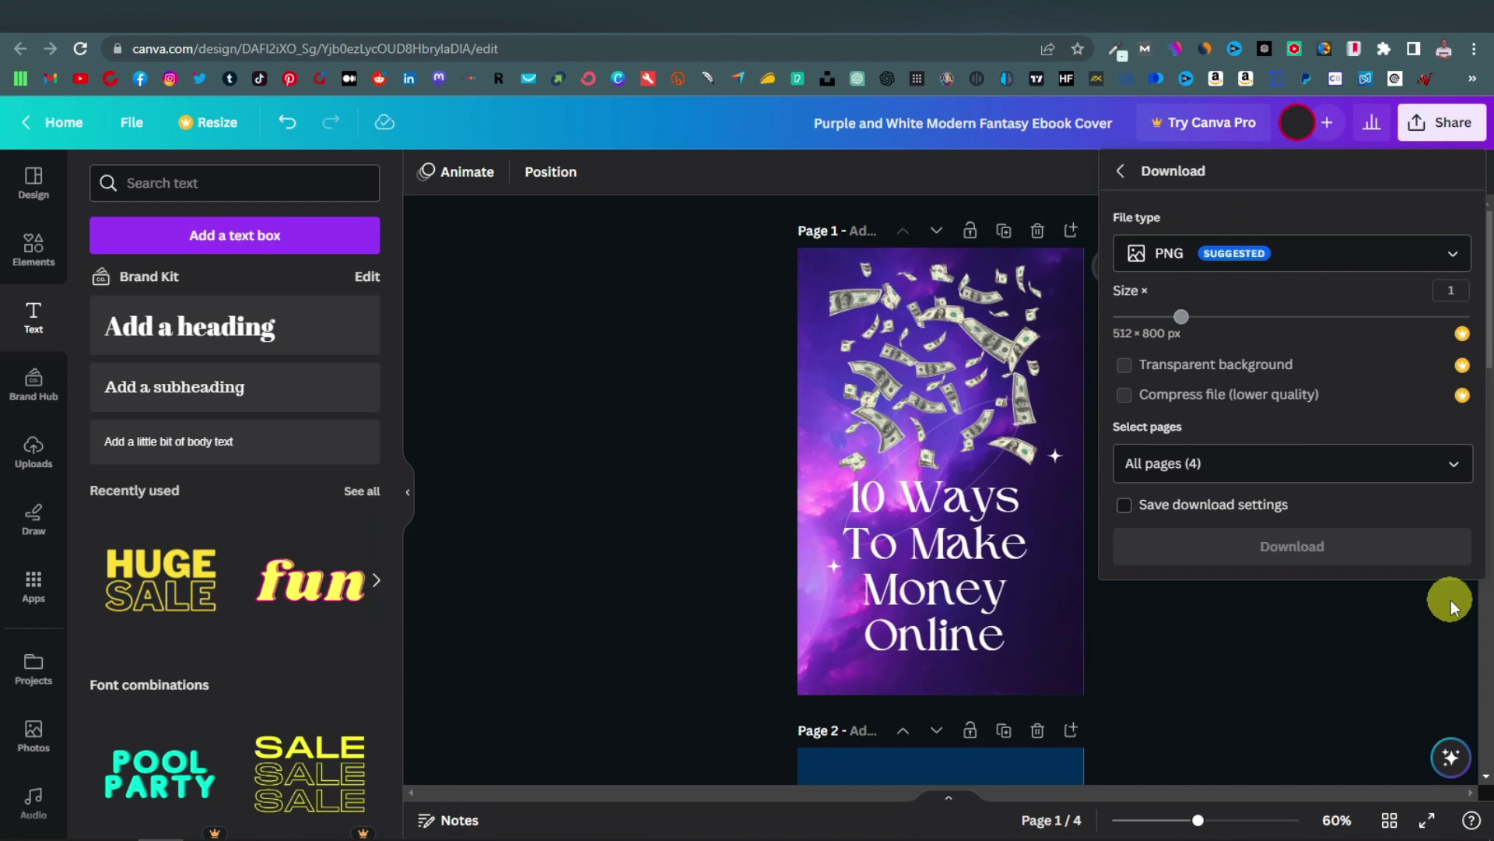
{"action": "left_click", "coordinate": [1450, 259]}
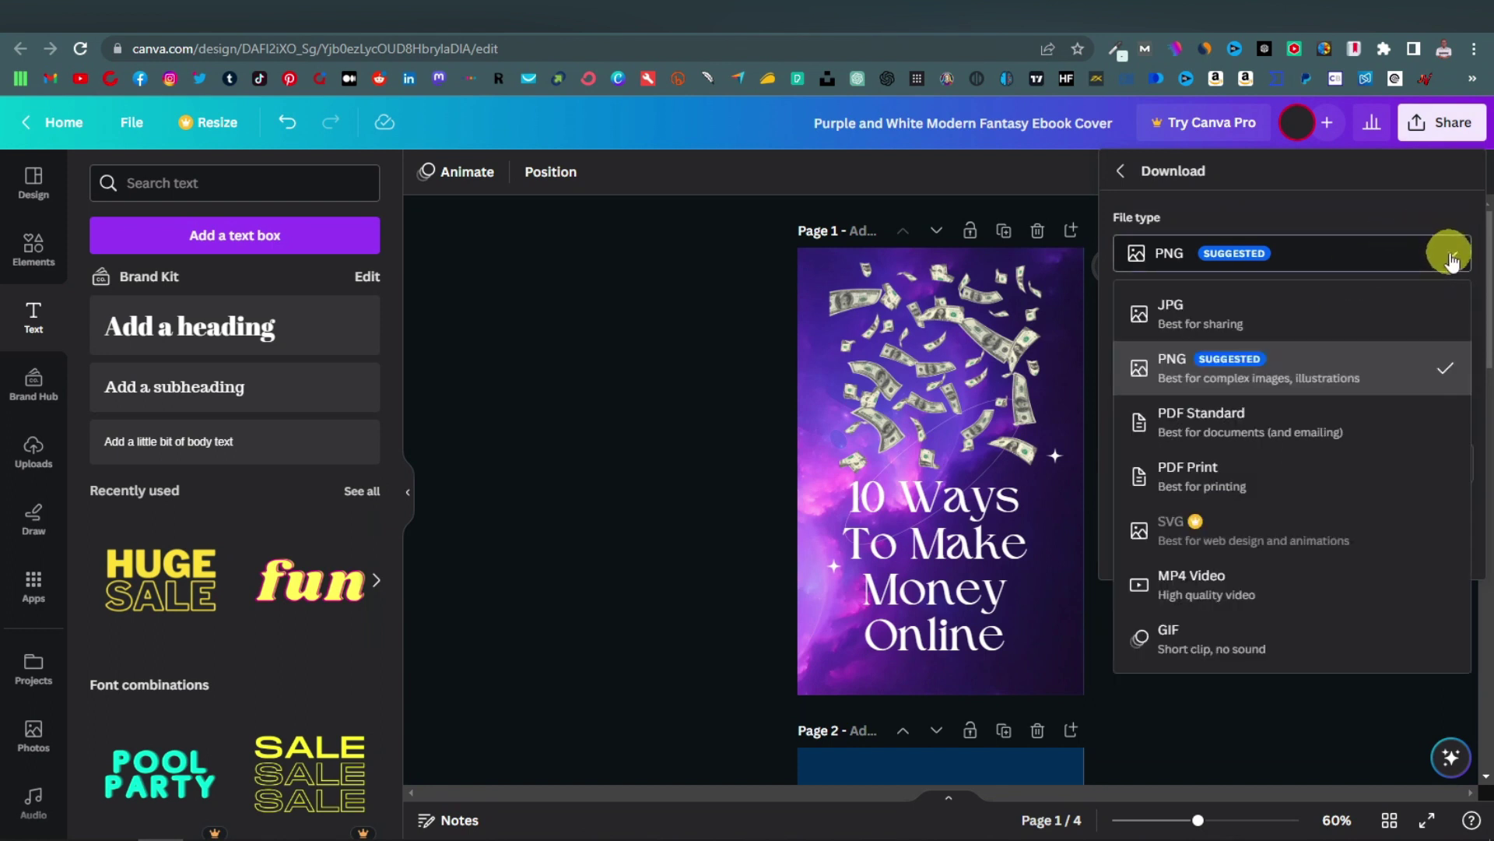
{"action": "left_click", "coordinate": [1331, 430]}
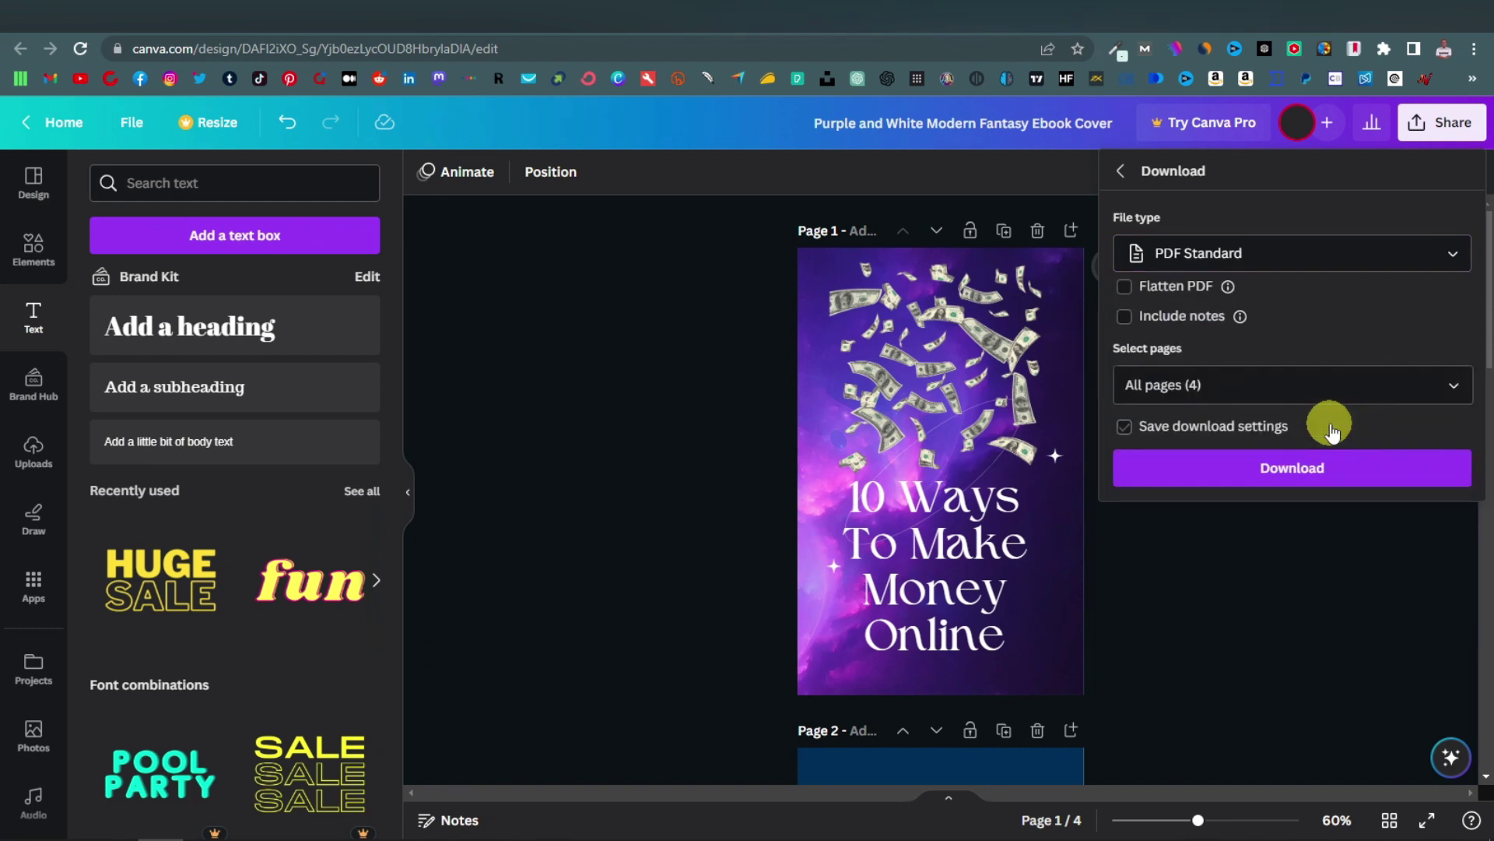
{"action": "left_click", "coordinate": [1340, 465]}
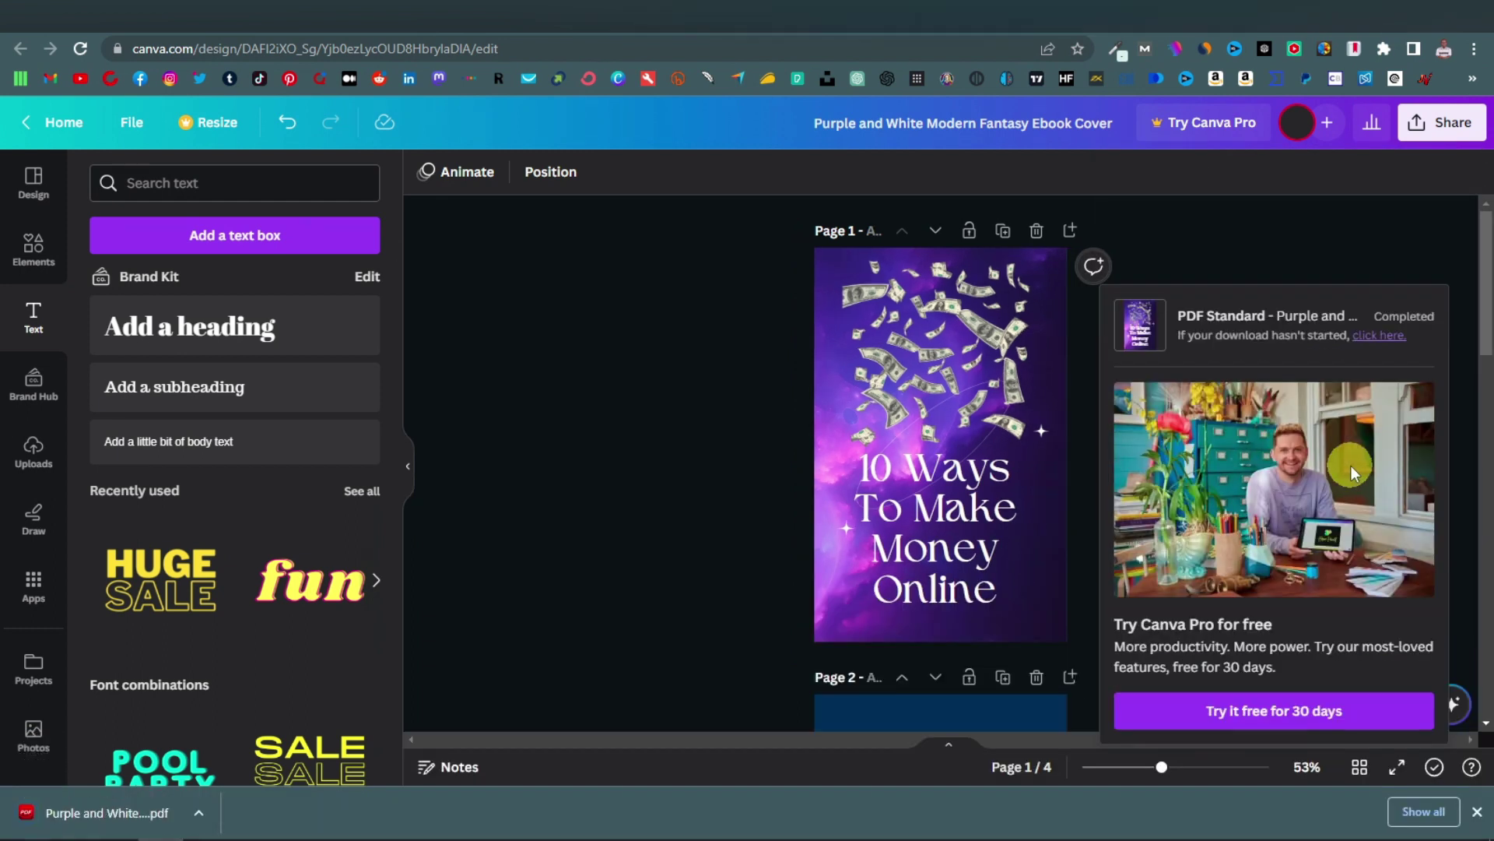
Open the downloaded ebook PDF and scroll through its four pages
{"action": "left_click", "coordinate": [123, 817]}
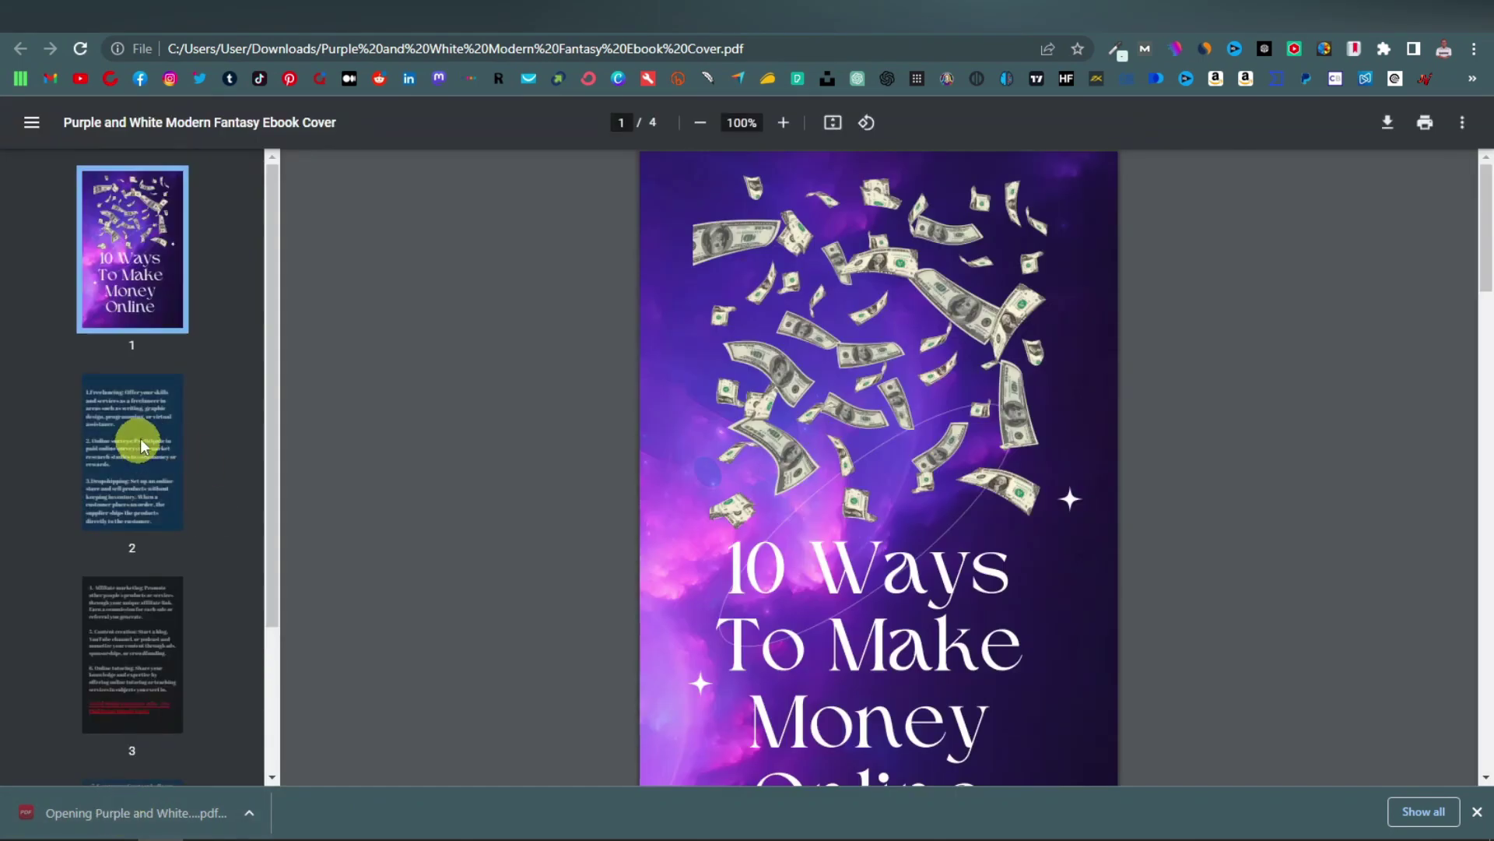
{"action": "scroll", "coordinate": [140, 440], "scroll_direction": "down", "scroll_amount": 1}
{"action": "left_click", "coordinate": [132, 375]}
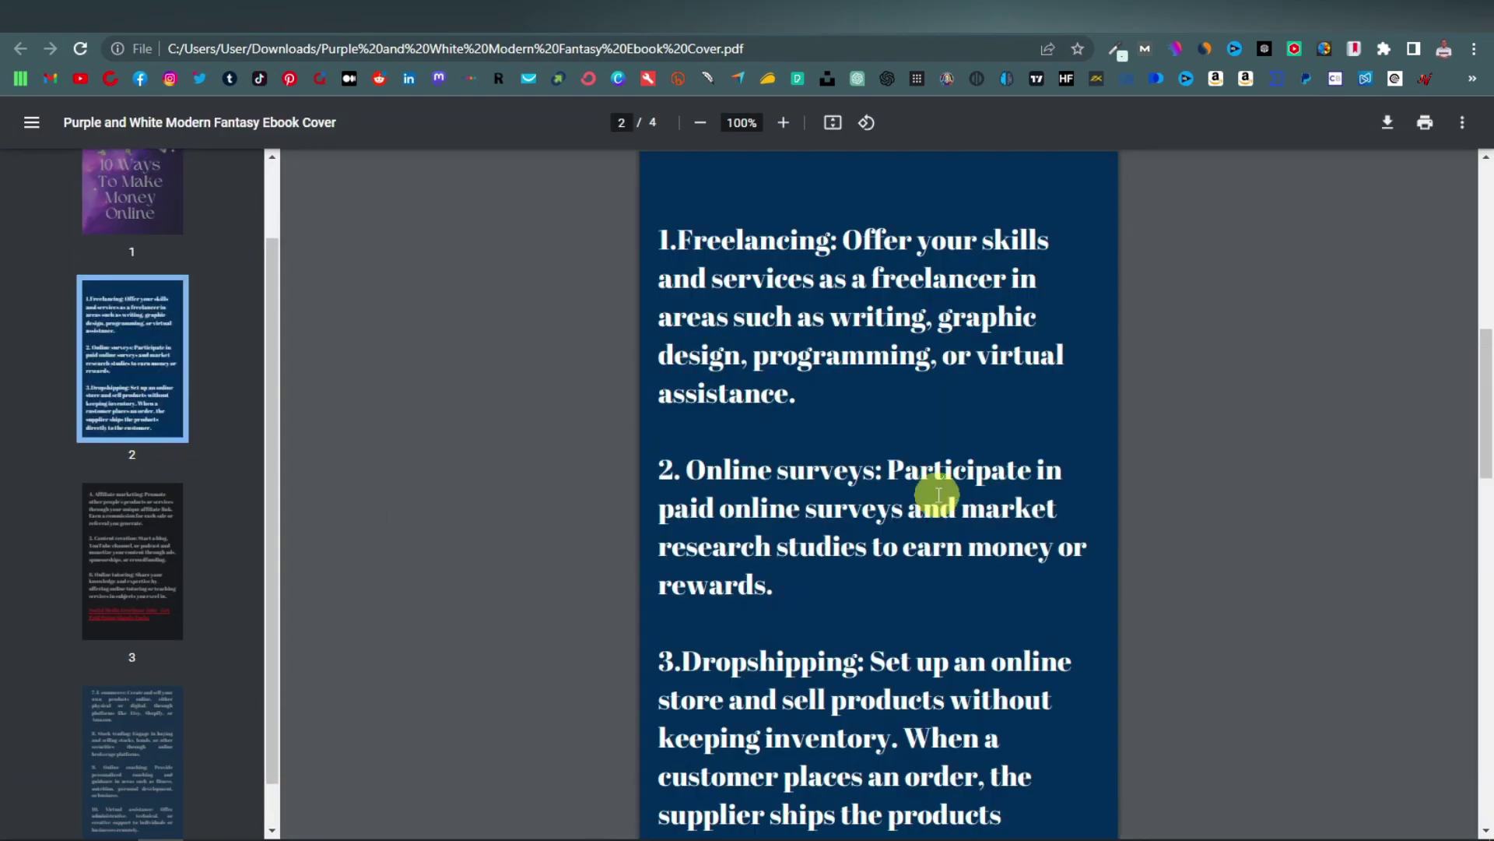
{"action": "scroll", "coordinate": [938, 494], "scroll_direction": "down", "scroll_amount": 12}
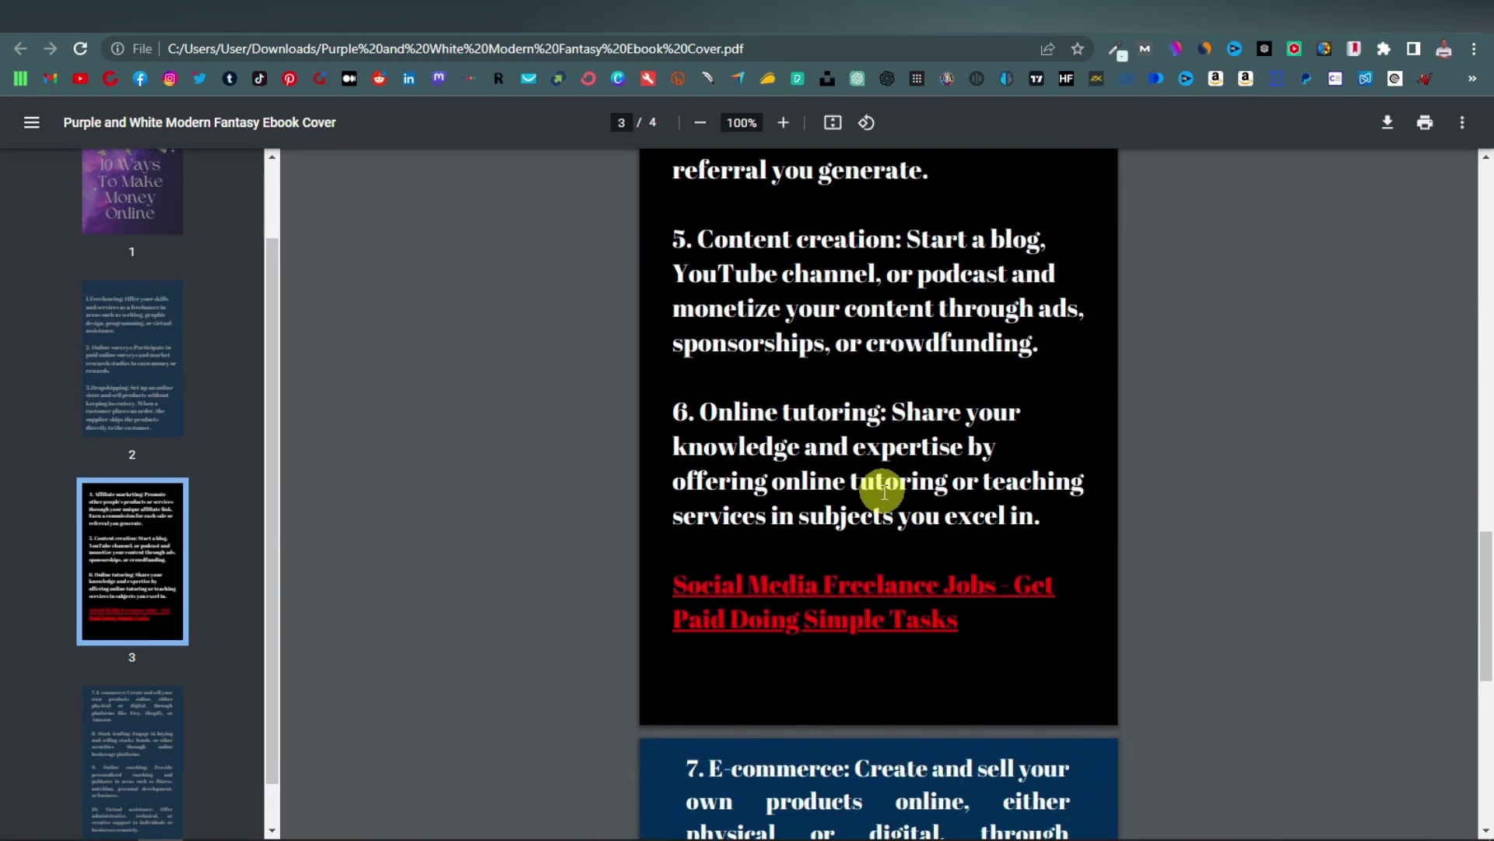
{"action": "scroll", "coordinate": [844, 591], "scroll_direction": "down", "scroll_amount": 8}
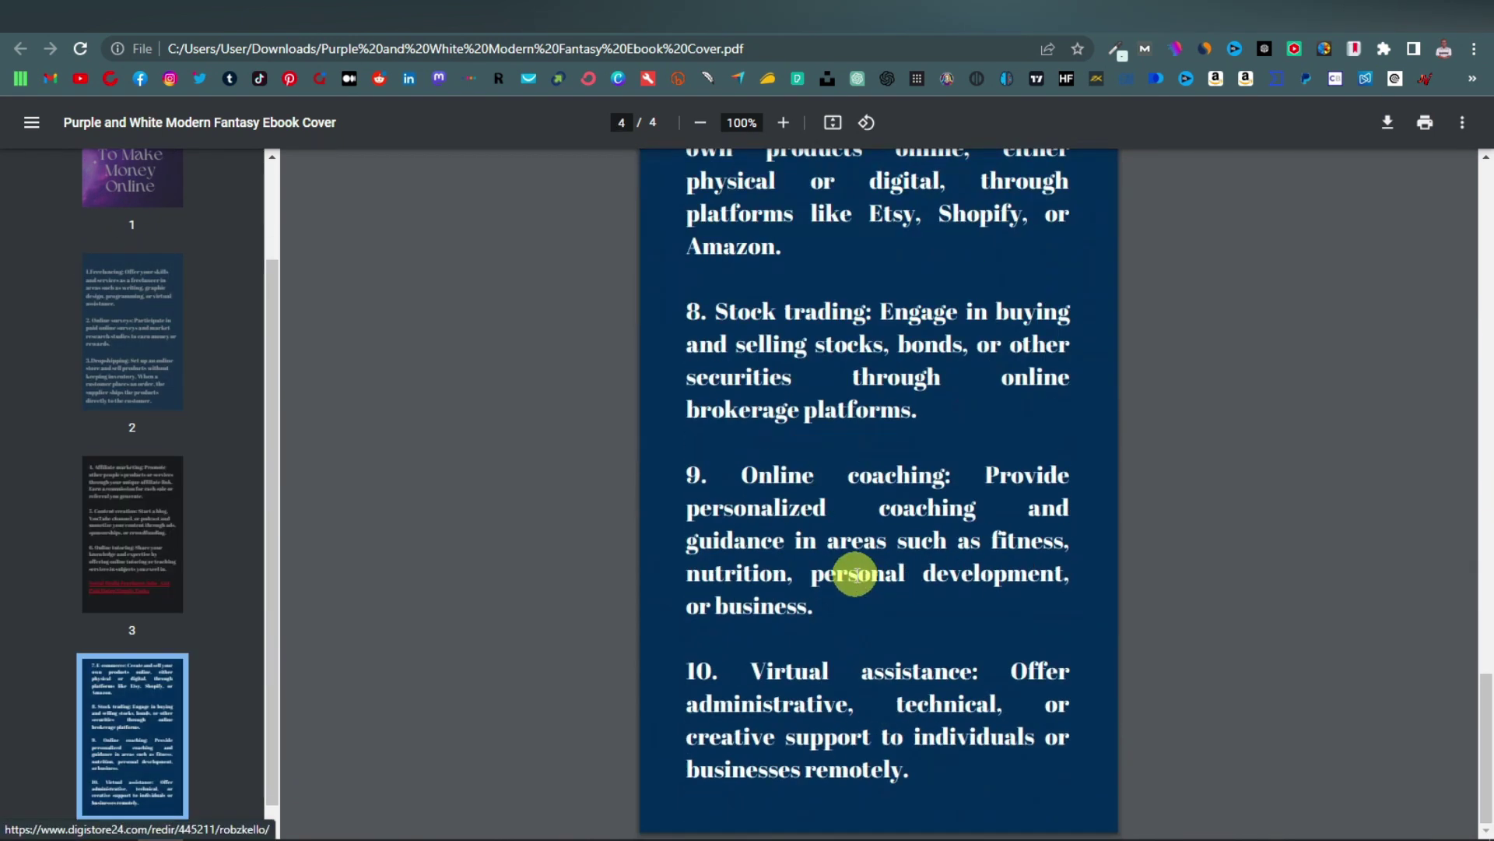
{"action": "scroll", "coordinate": [844, 724], "scroll_direction": "up", "scroll_amount": 12}
{"action": "scroll", "coordinate": [845, 724], "scroll_direction": "up", "scroll_amount": 10}
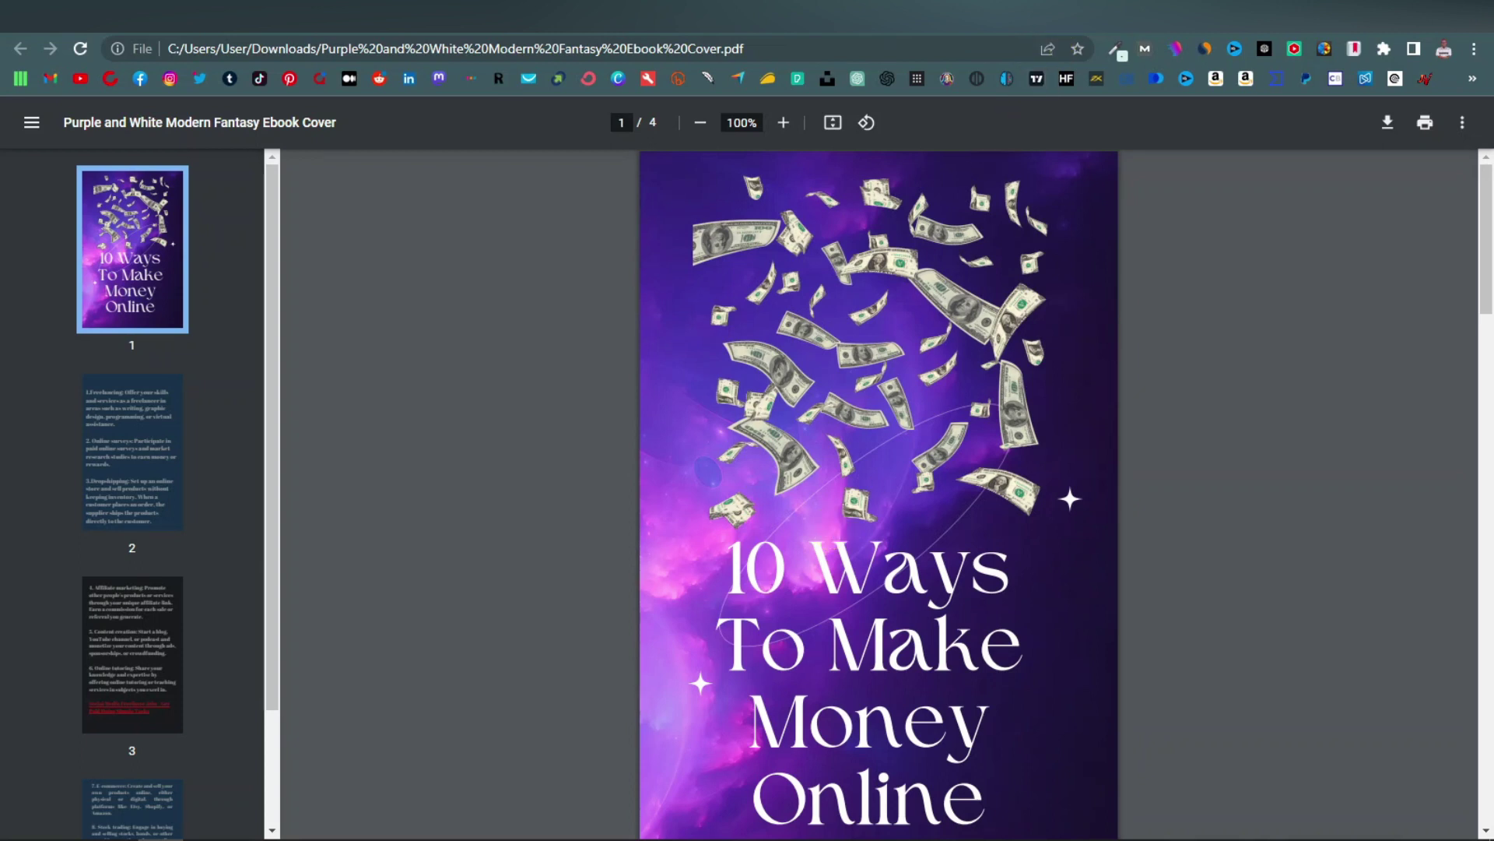
{"action": "key", "text": "ctrl+Tab"}
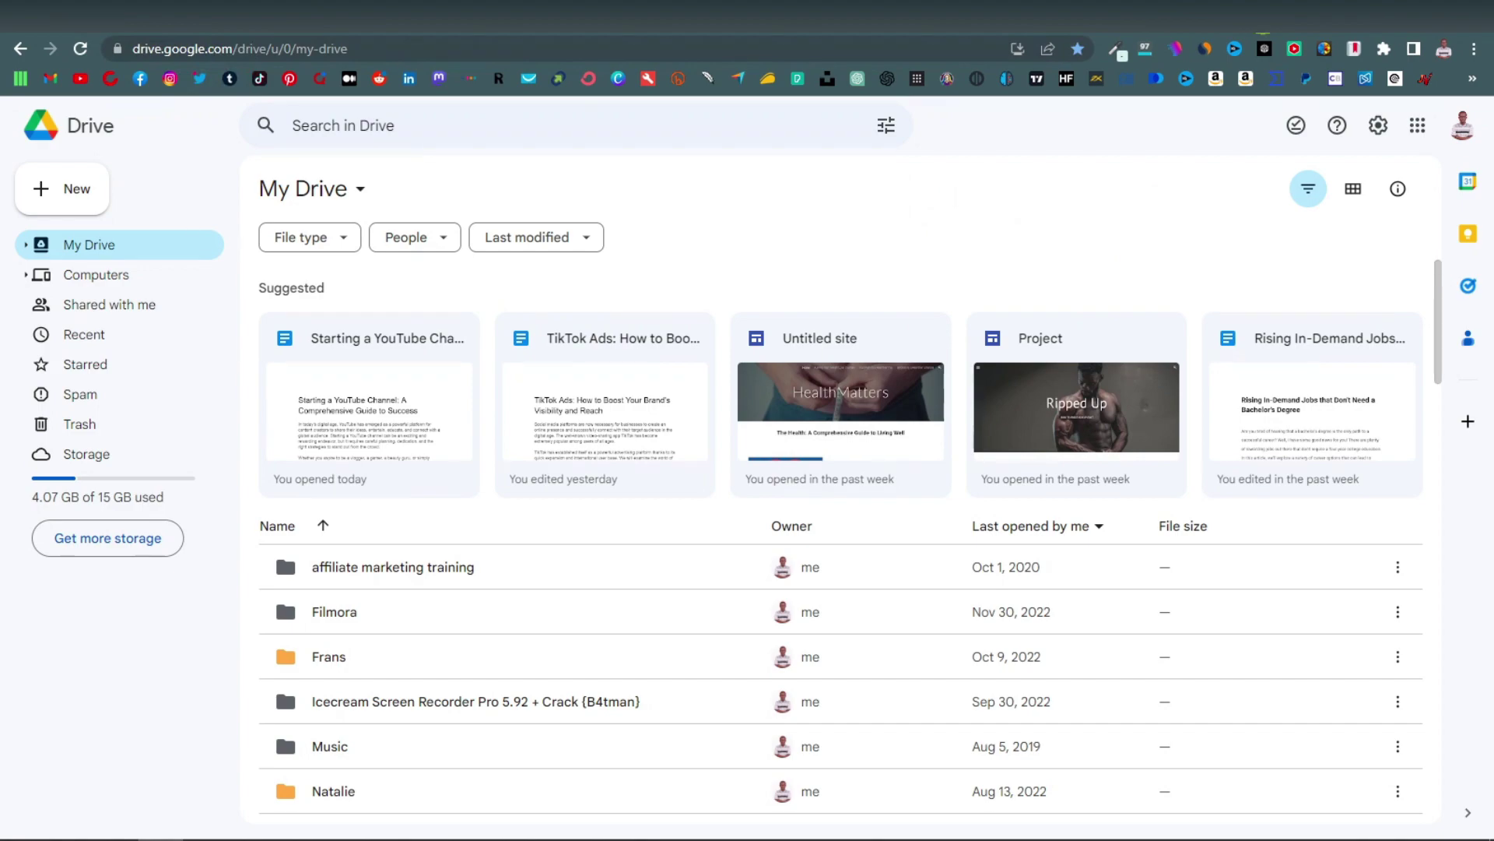
Upload Purple and White Modern Fantasy Ebook Cover.pdf from Downloads to My Drive
{"action": "key", "text": "ctrl+t"}
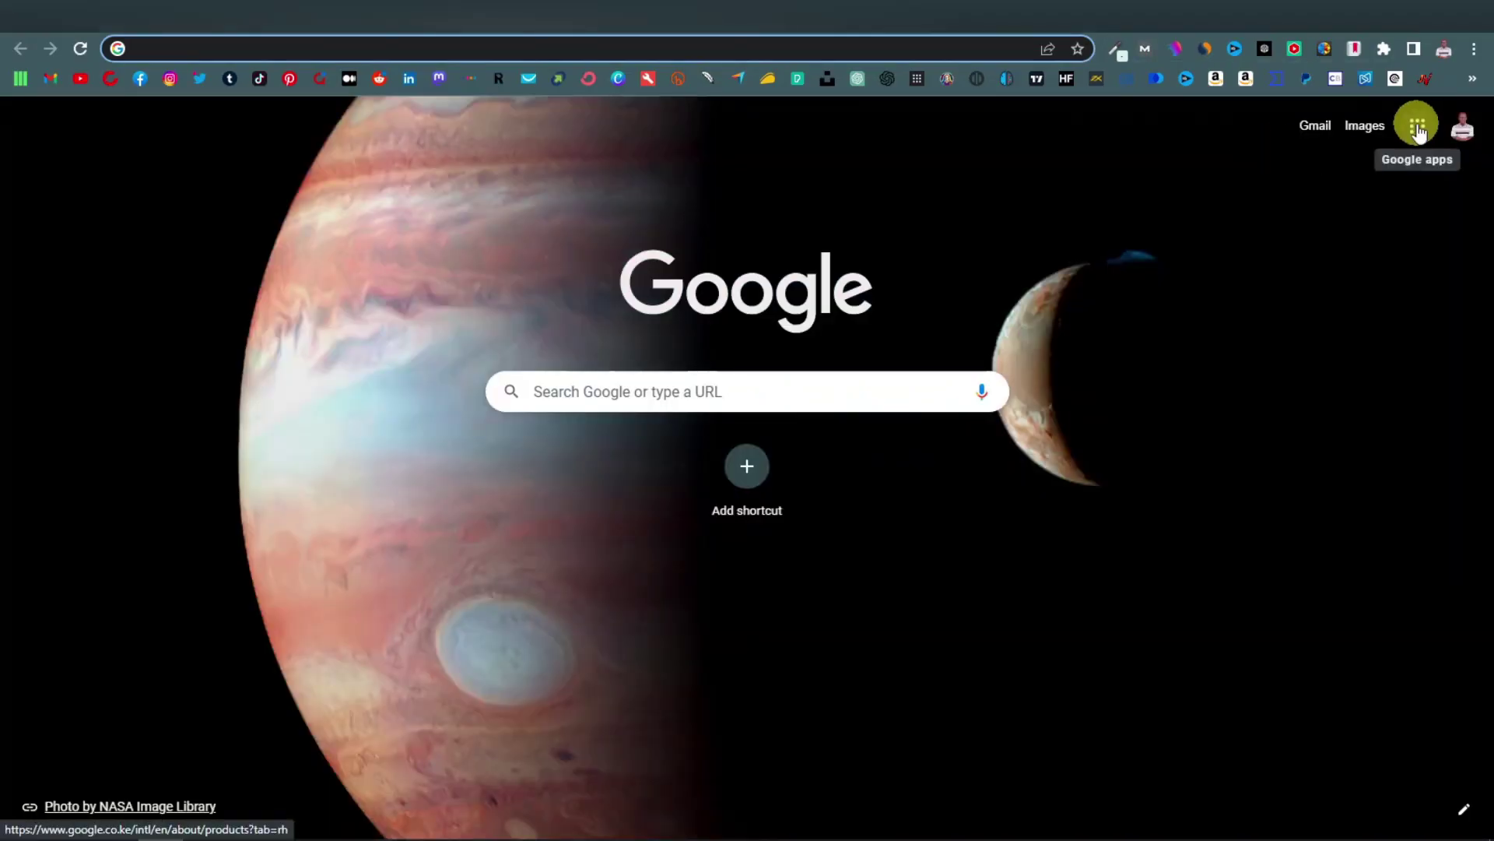
{"action": "left_click", "coordinate": [1417, 127]}
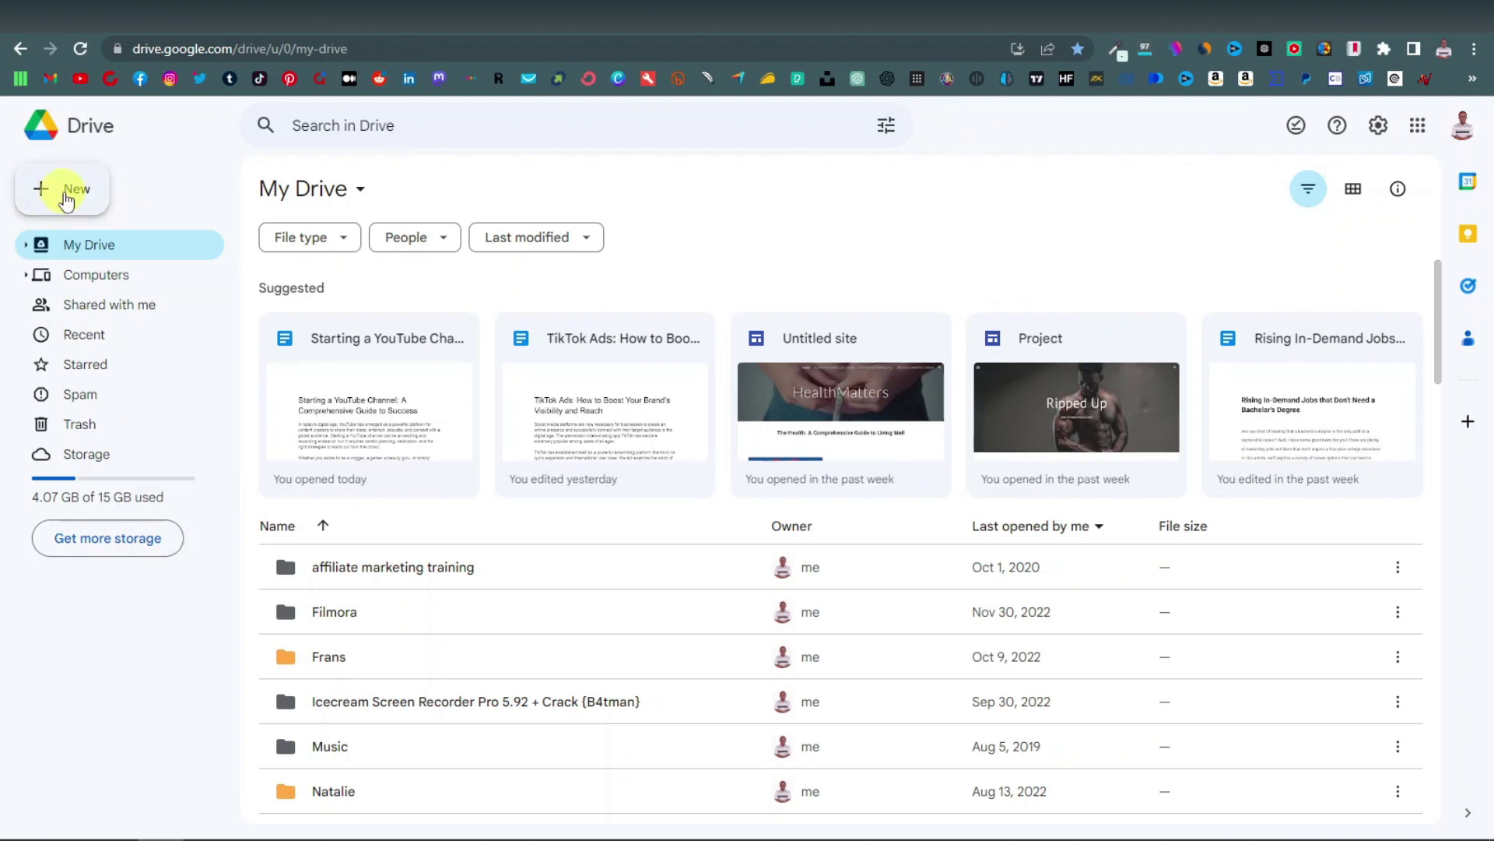
{"action": "left_click", "coordinate": [66, 199]}
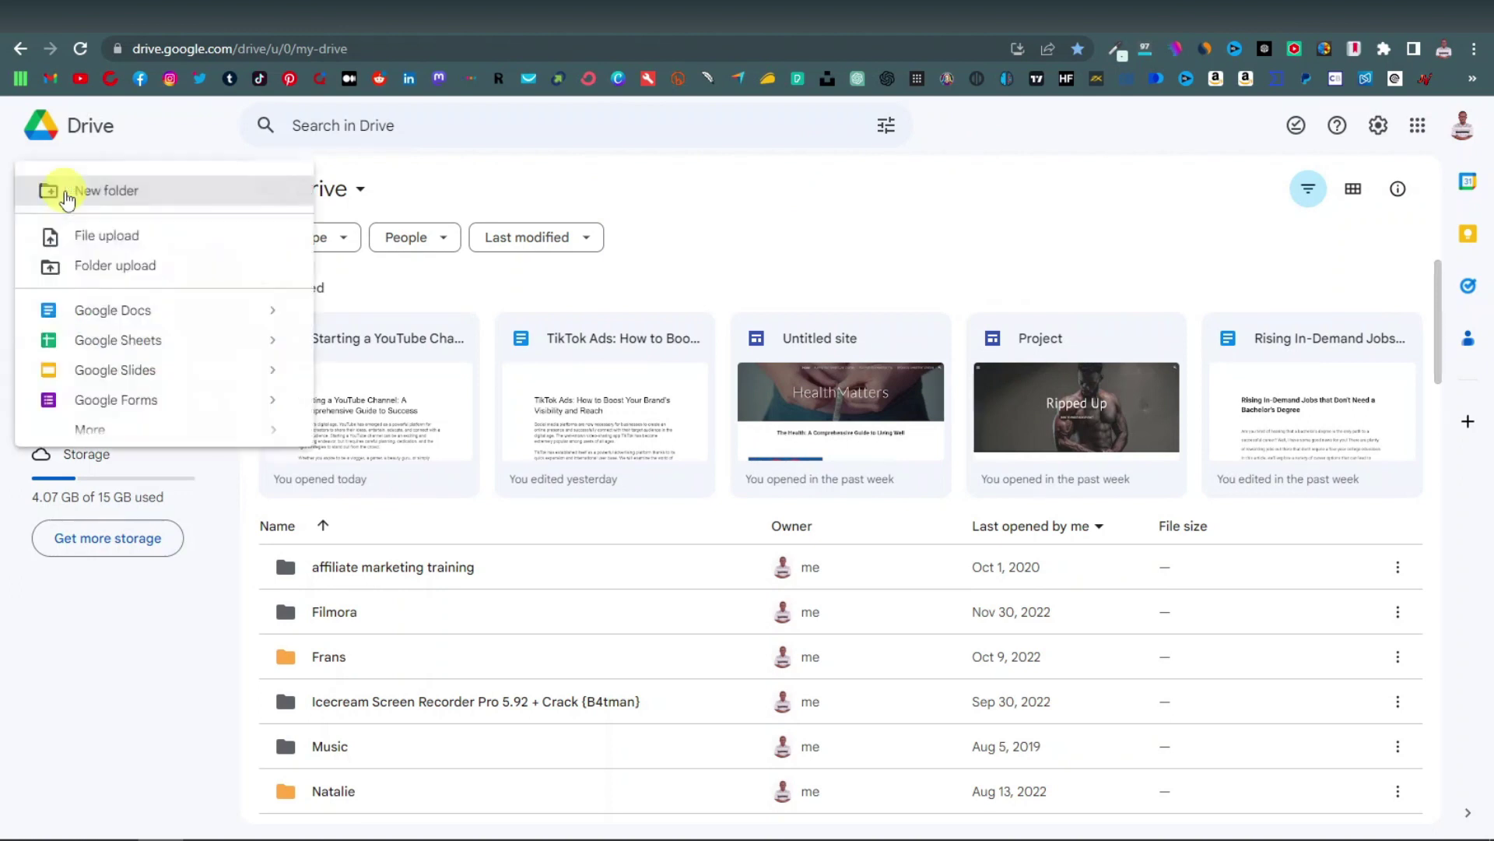
{"action": "left_click", "coordinate": [141, 242]}
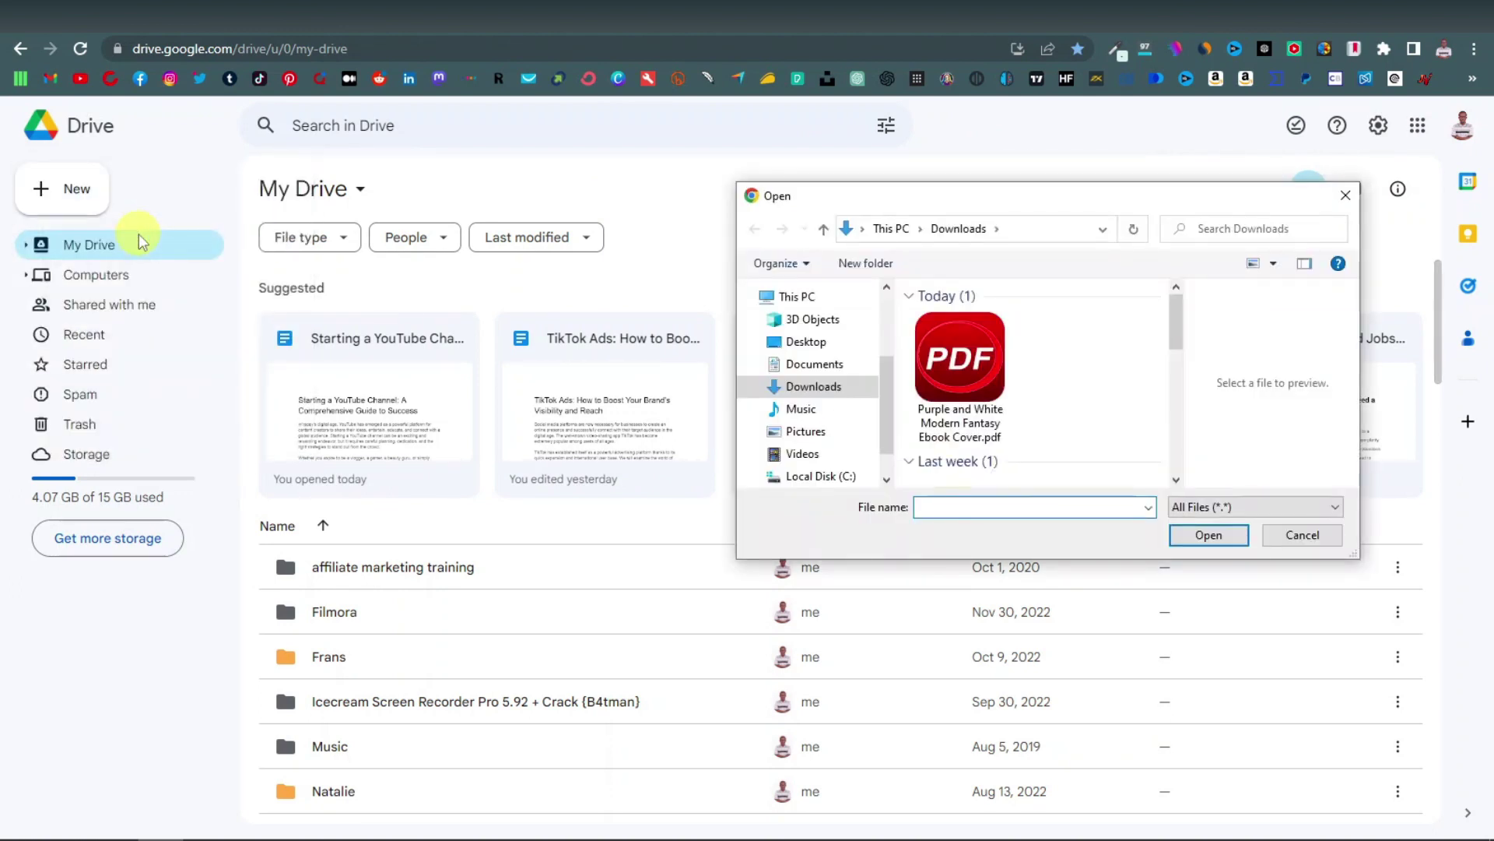
{"action": "double_click", "coordinate": [971, 370]}
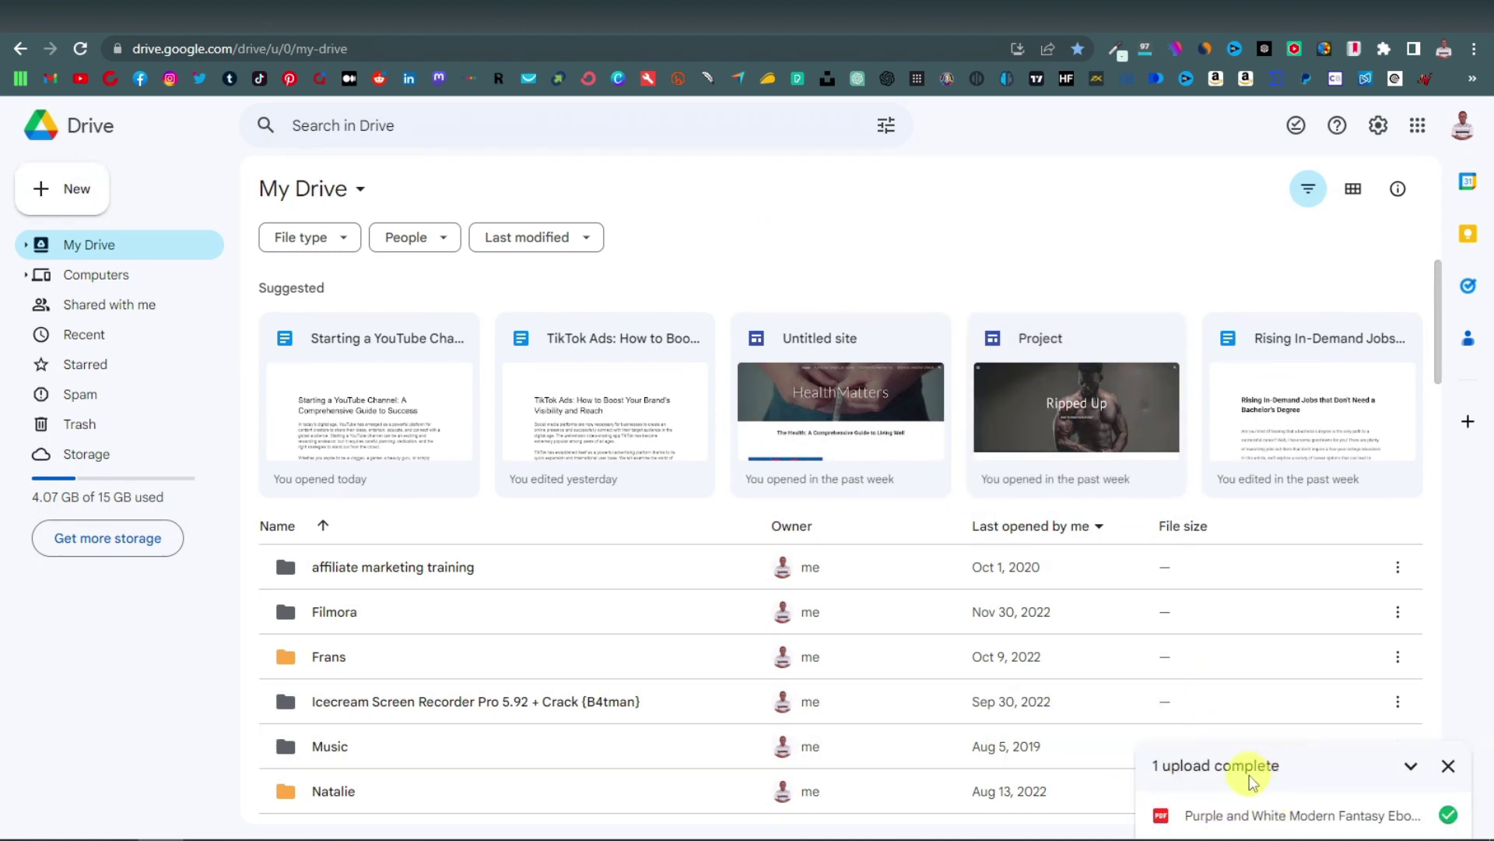
Preview the uploaded ebook PDF, scrolling through its pages and back to the cover
{"action": "left_click", "coordinate": [1314, 815]}
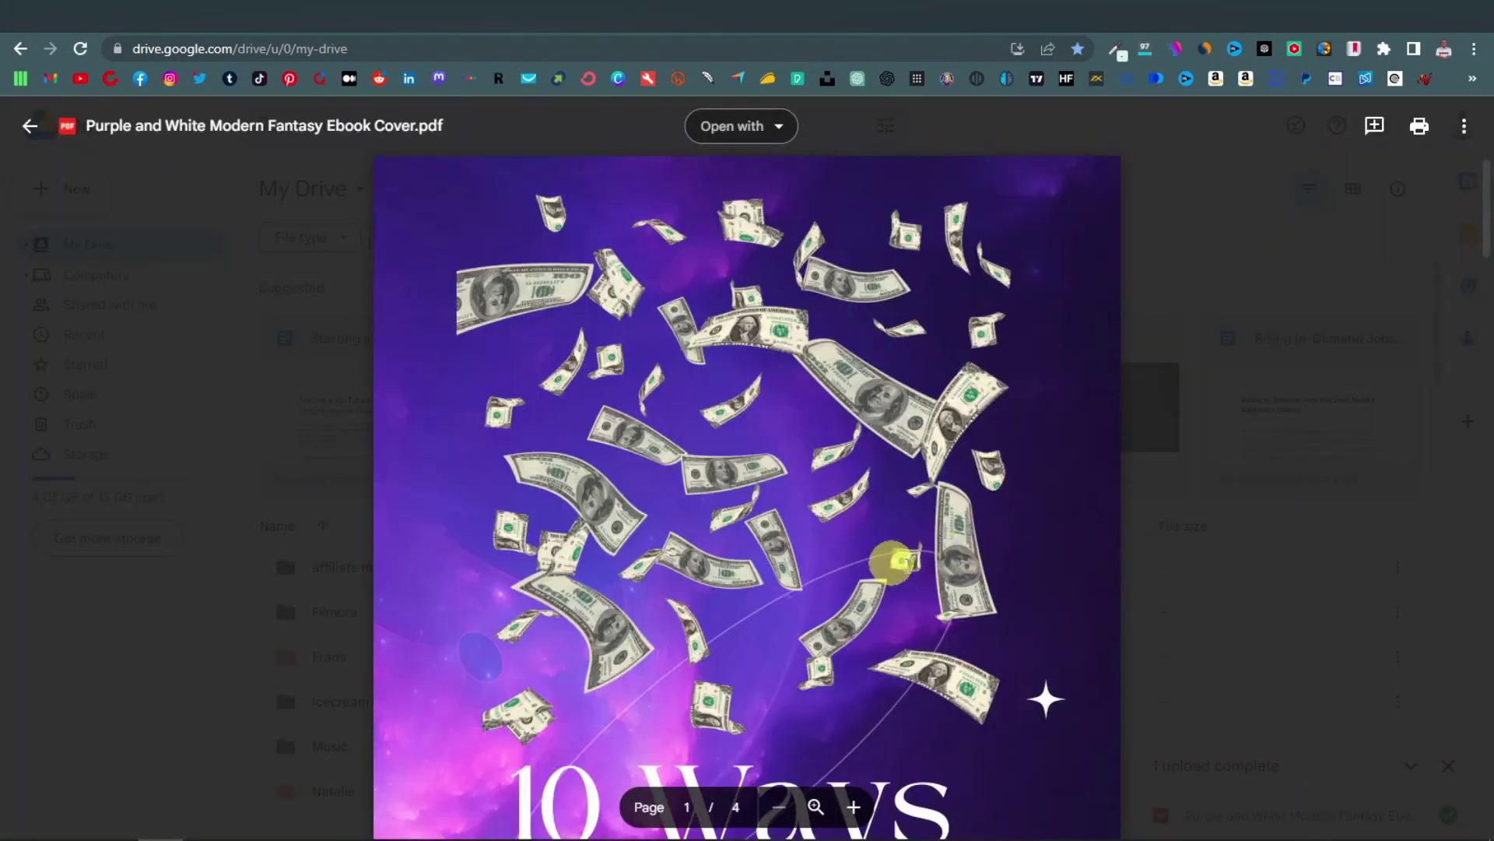
{"action": "scroll", "coordinate": [821, 568], "scroll_direction": "down", "scroll_amount": 20}
{"action": "scroll", "coordinate": [738, 525], "scroll_direction": "down", "scroll_amount": 15}
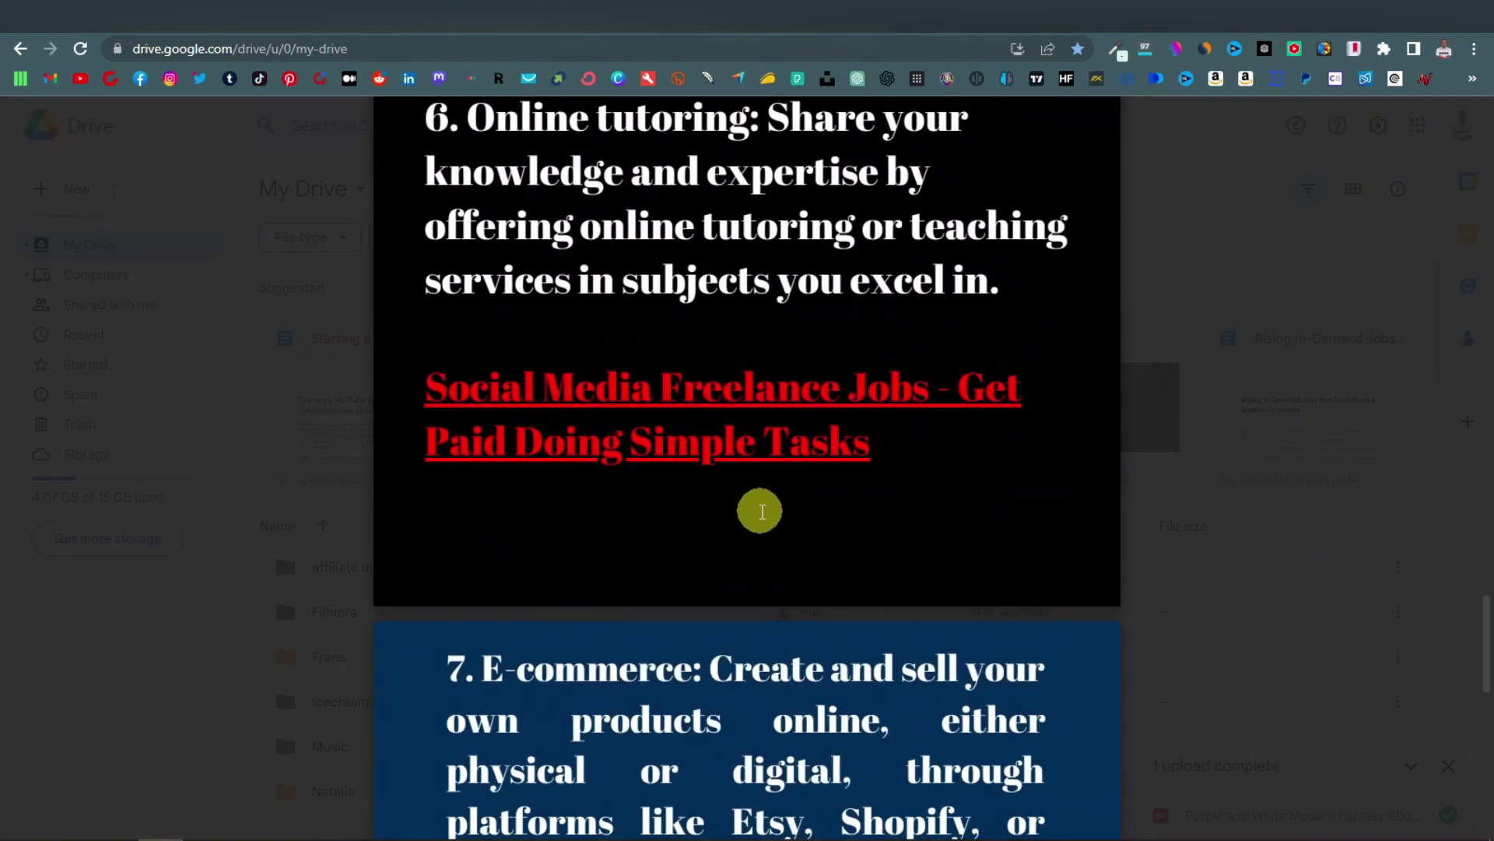
{"action": "scroll", "coordinate": [714, 473], "scroll_direction": "down", "scroll_amount": 12}
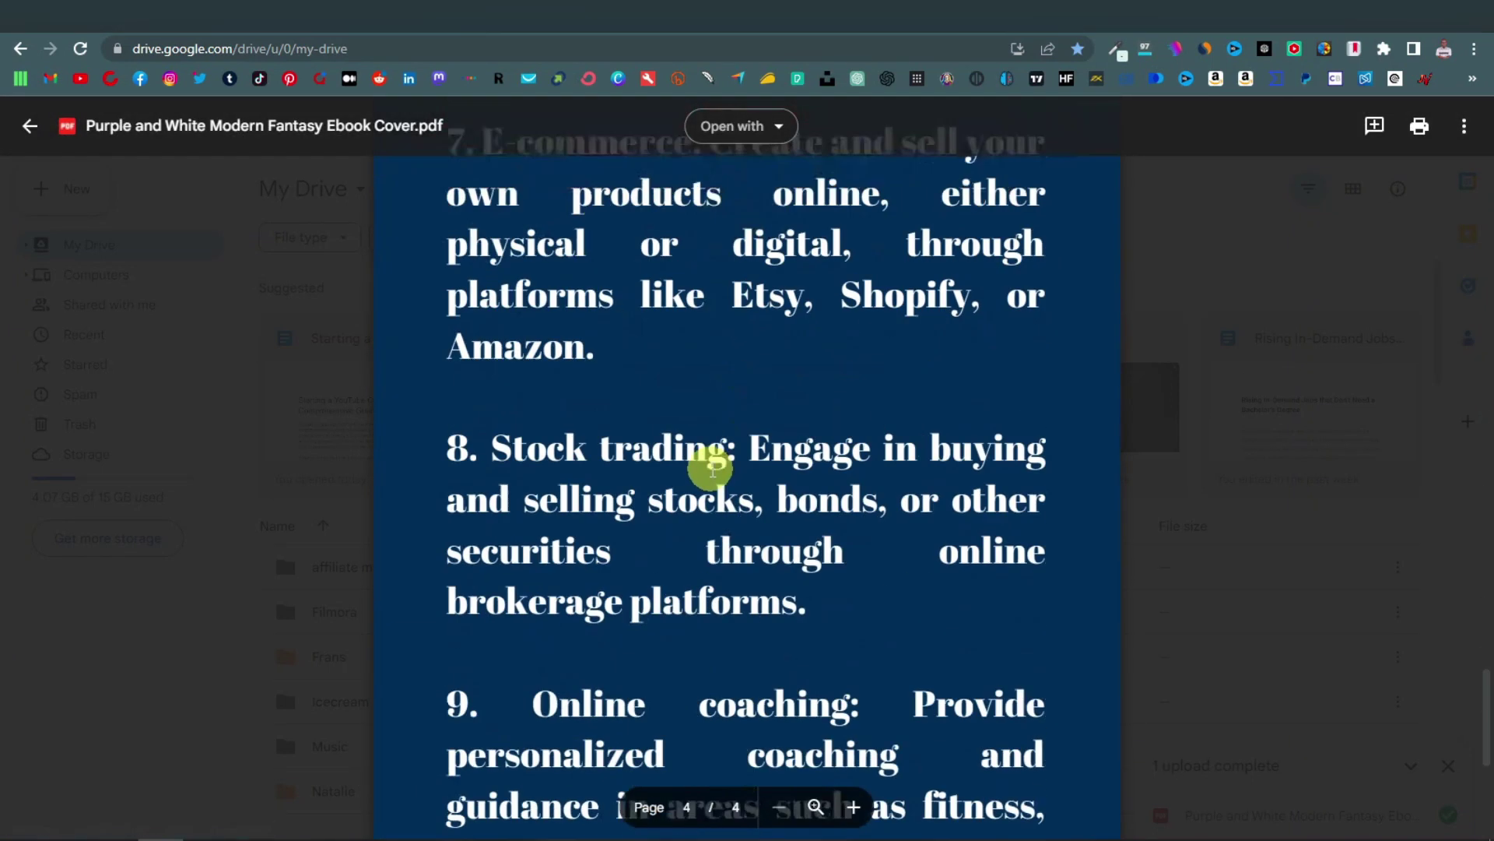
{"action": "scroll", "coordinate": [707, 618], "scroll_direction": "up", "scroll_amount": 7}
{"action": "scroll", "coordinate": [748, 529], "scroll_direction": "up", "scroll_amount": 15}
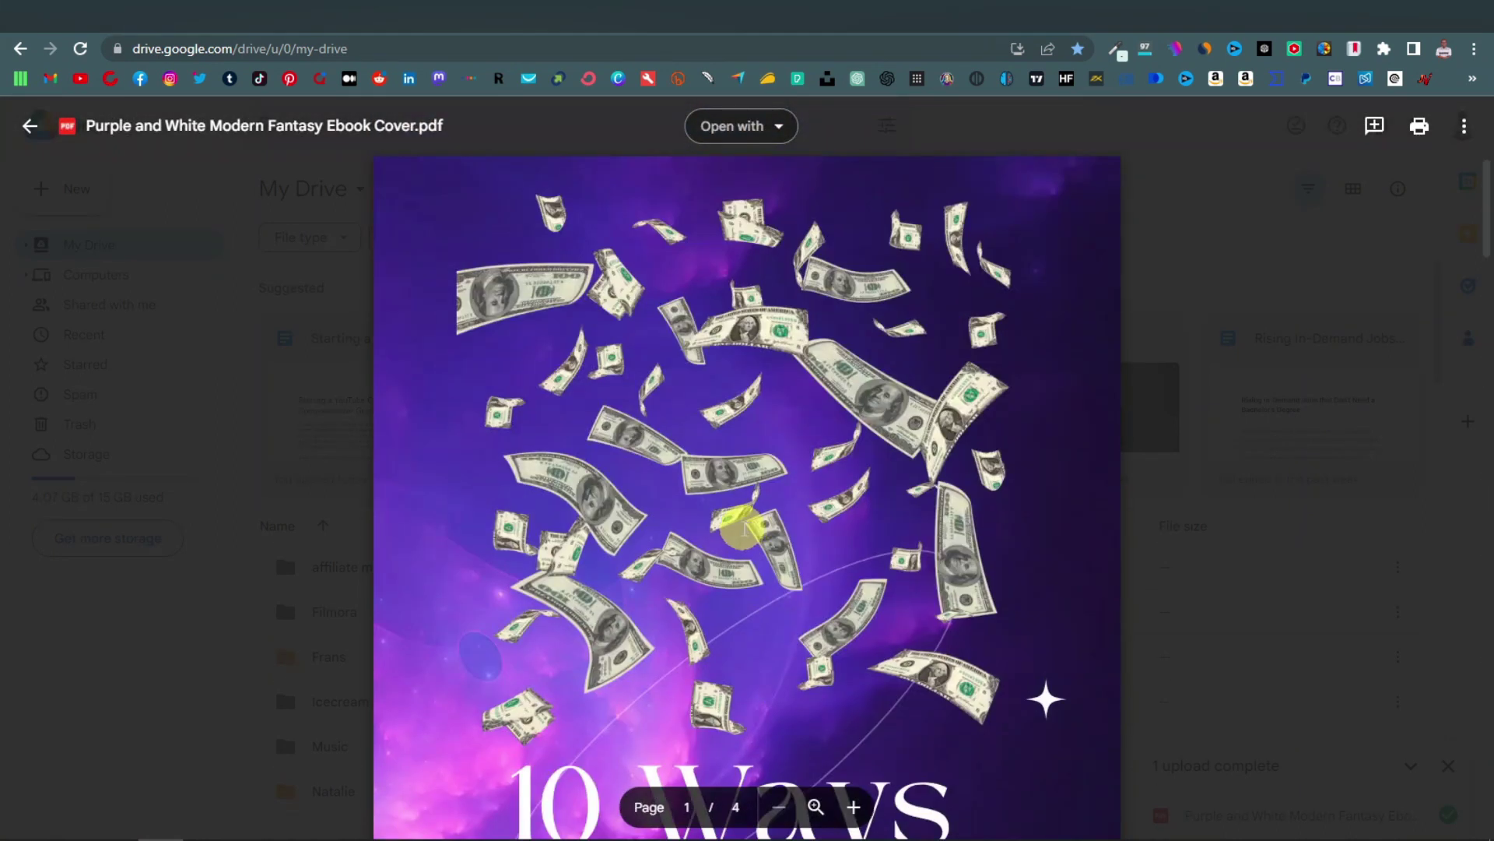
Share the ebook PDF so anyone with the link can view it, and copy that link
{"action": "left_click", "coordinate": [1464, 126]}
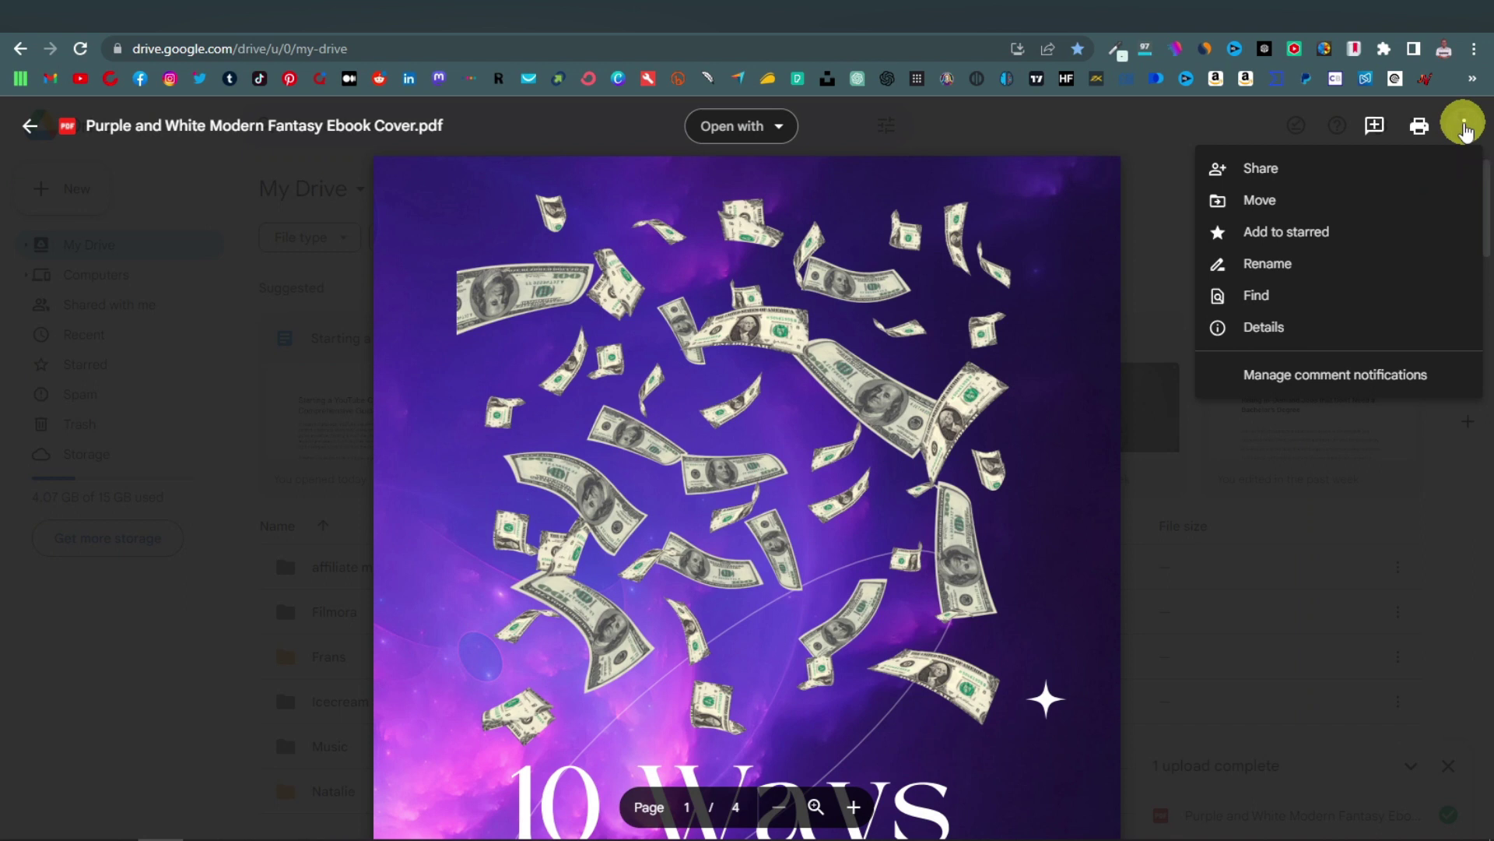
{"action": "left_click", "coordinate": [1265, 169]}
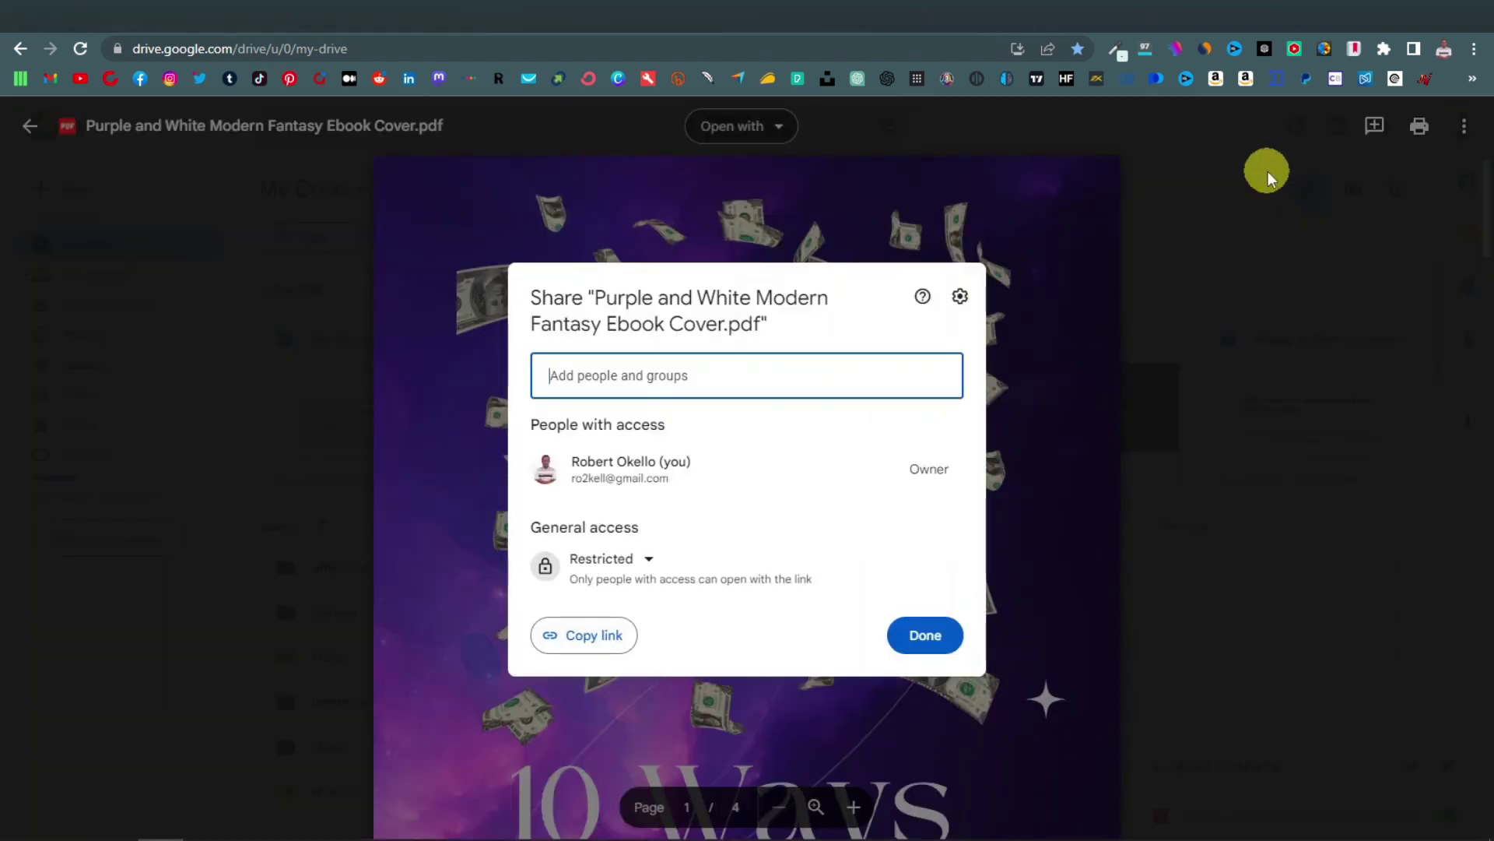
{"action": "left_click", "coordinate": [650, 563]}
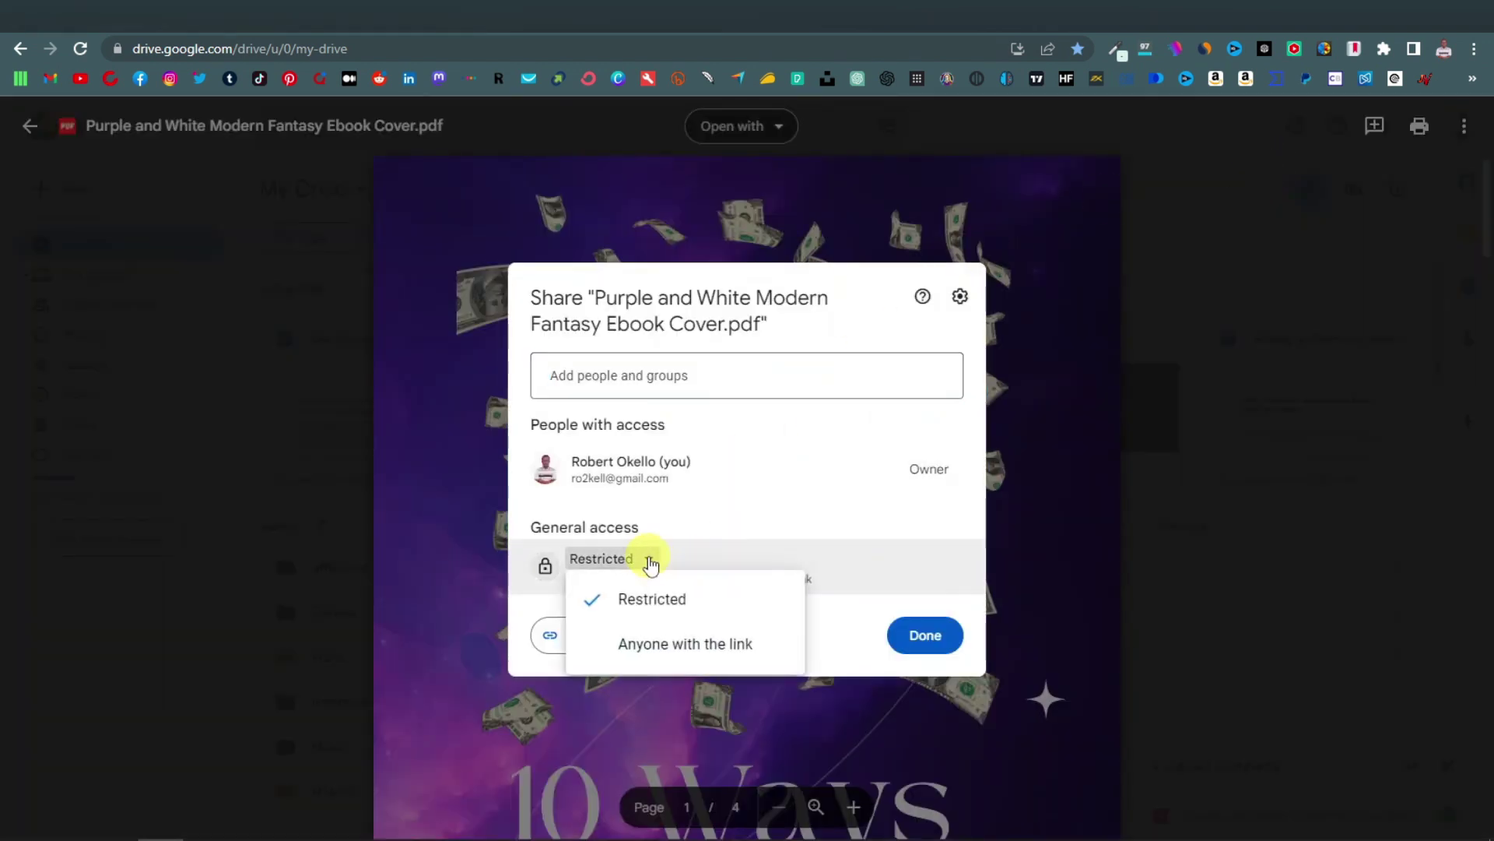
{"action": "left_click", "coordinate": [674, 646]}
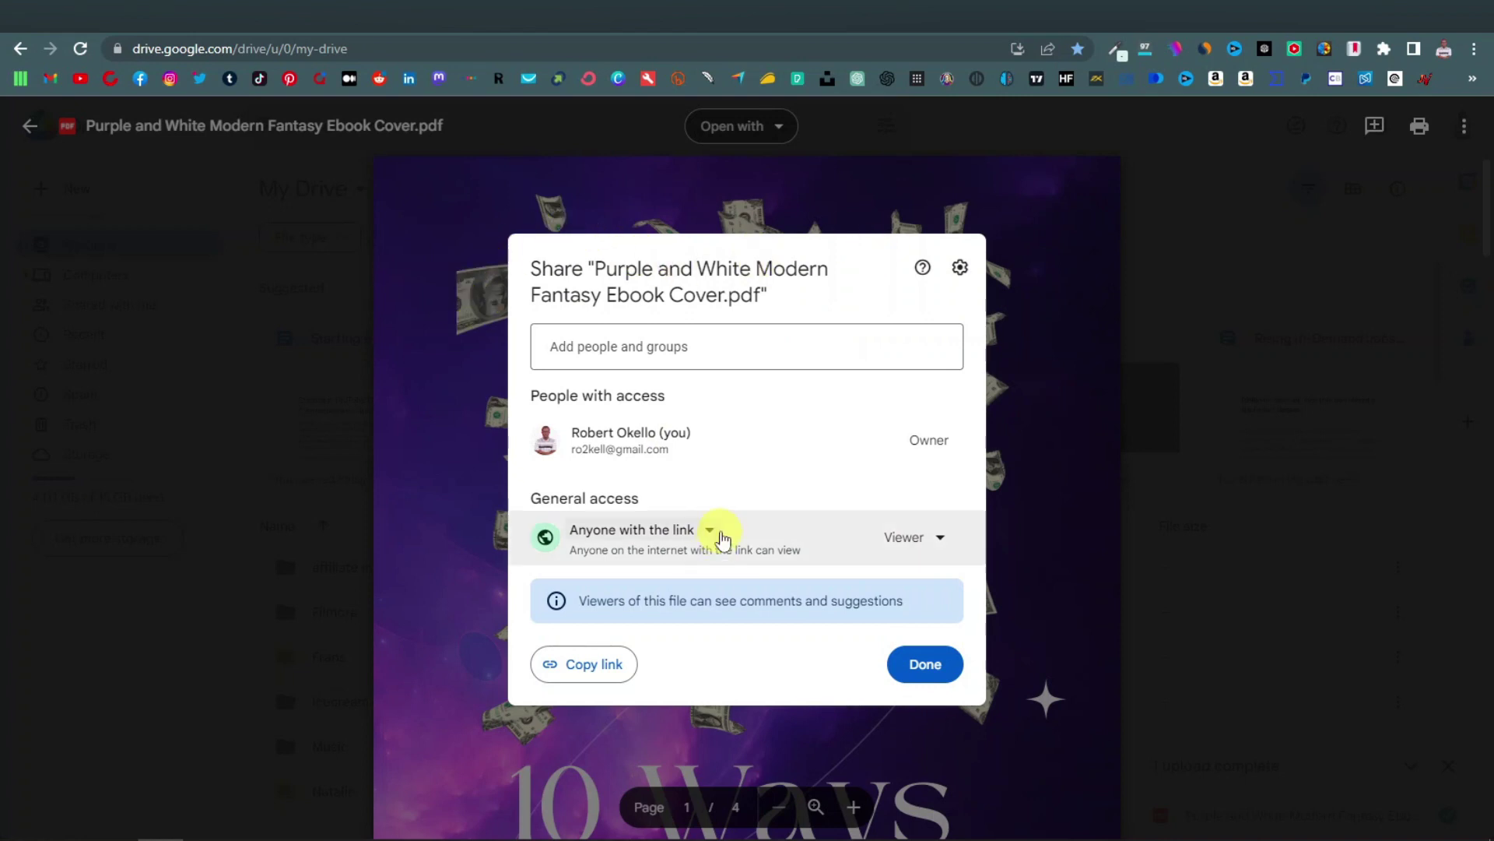
{"action": "left_click", "coordinate": [582, 664]}
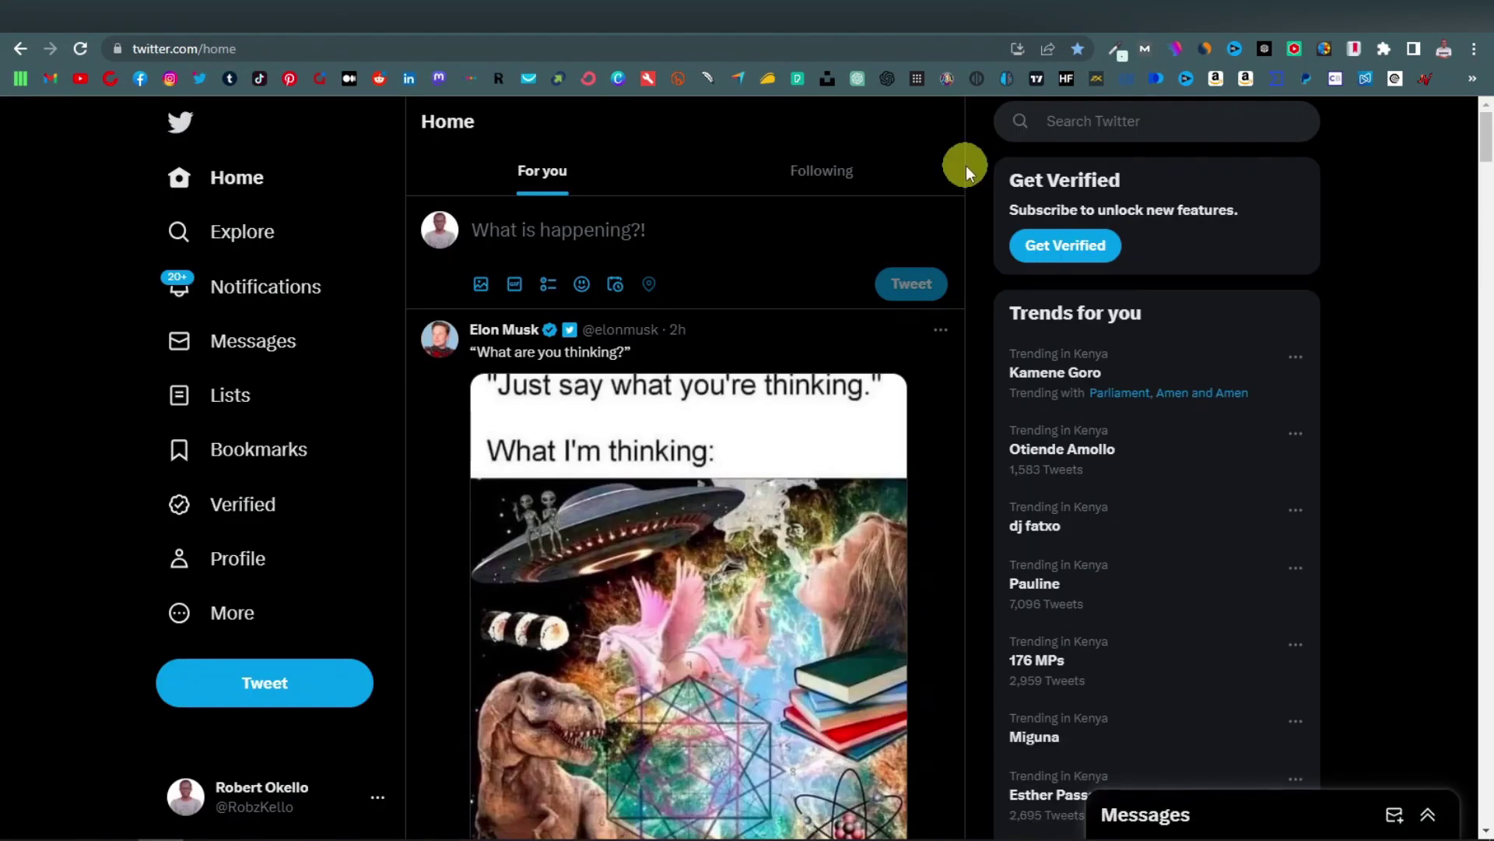
Search Twitter for 'make money online' and show the Latest results
{"action": "left_click", "coordinate": [1087, 123]}
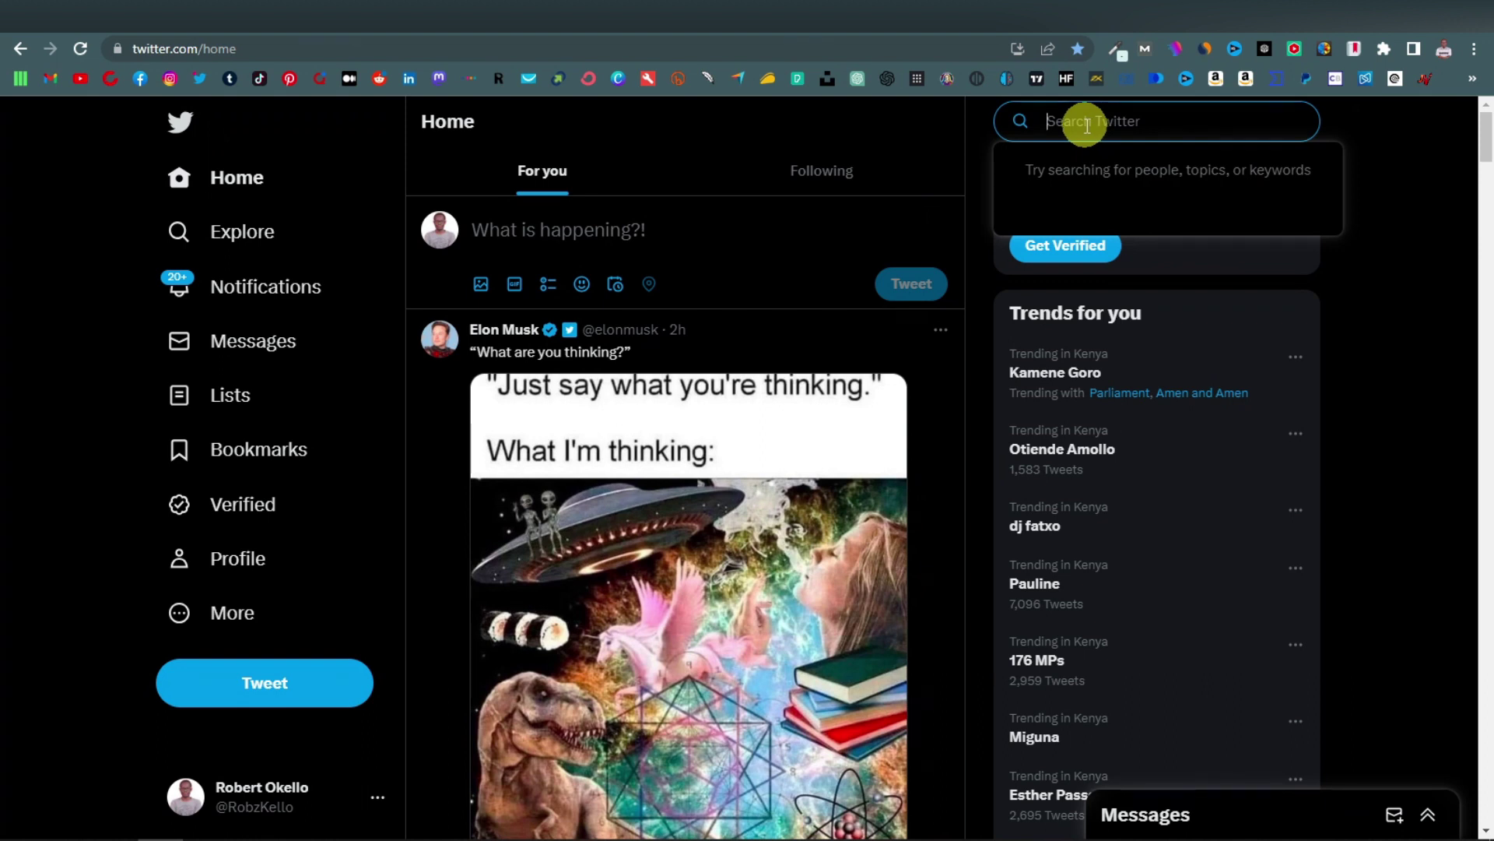
{"action": "type", "text": "make money online"}
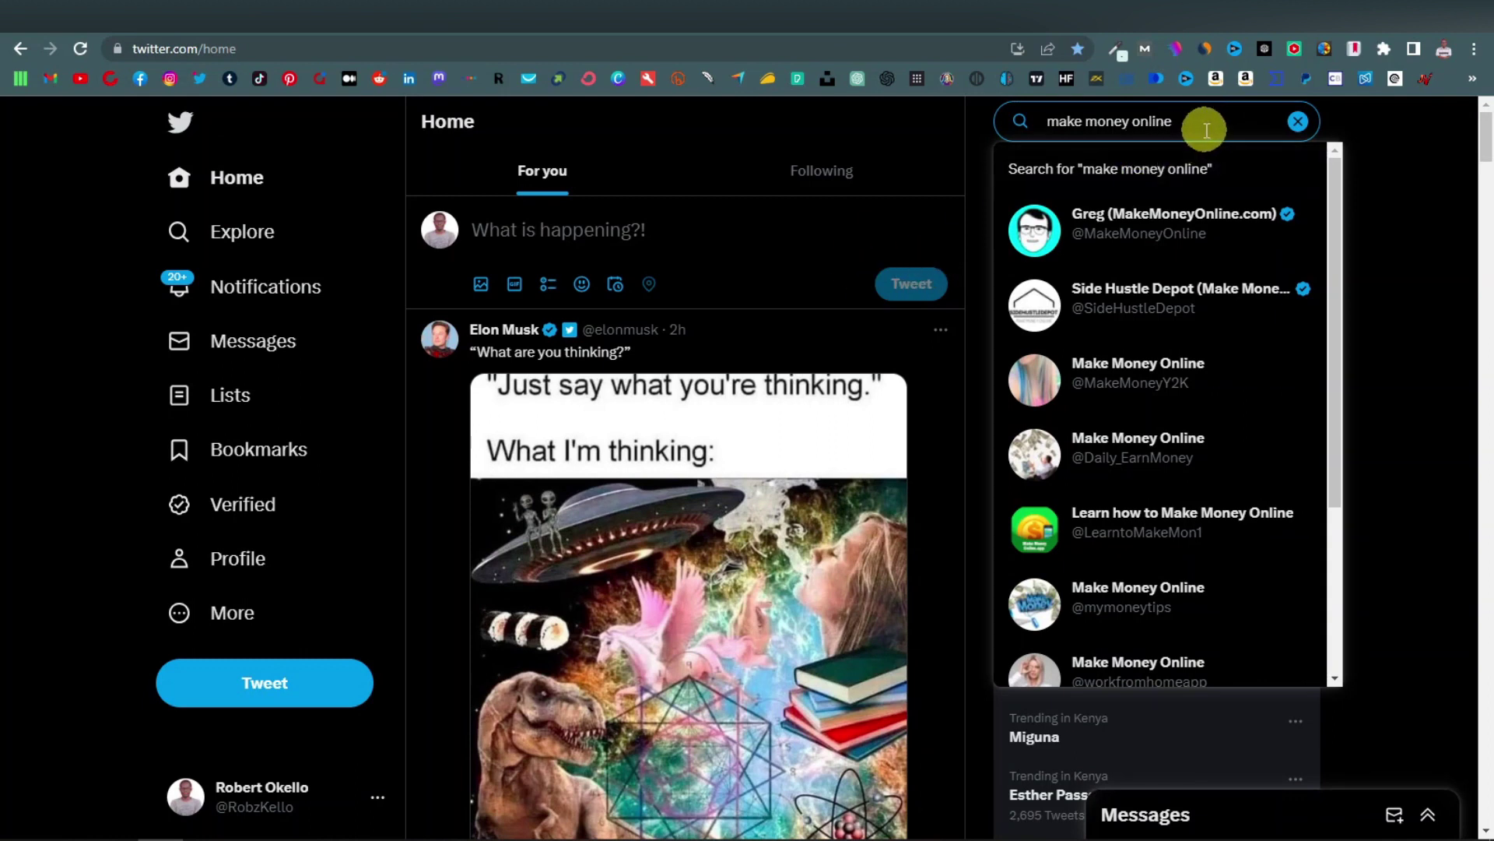
{"action": "key", "text": "Return"}
{"action": "left_click", "coordinate": [564, 177]}
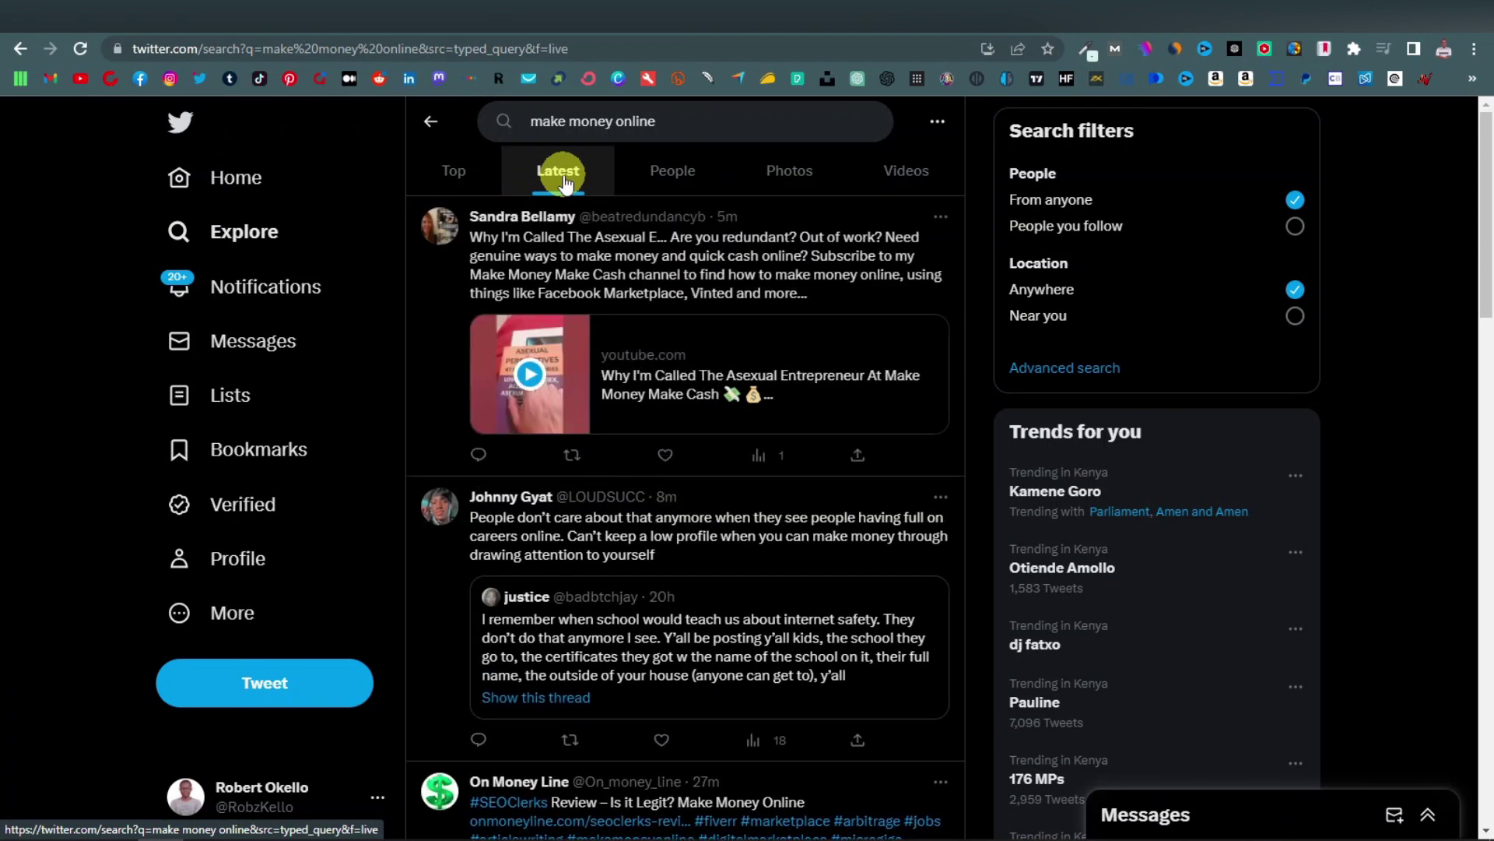
{"action": "scroll", "coordinate": [623, 339], "scroll_direction": "down", "scroll_amount": 1}
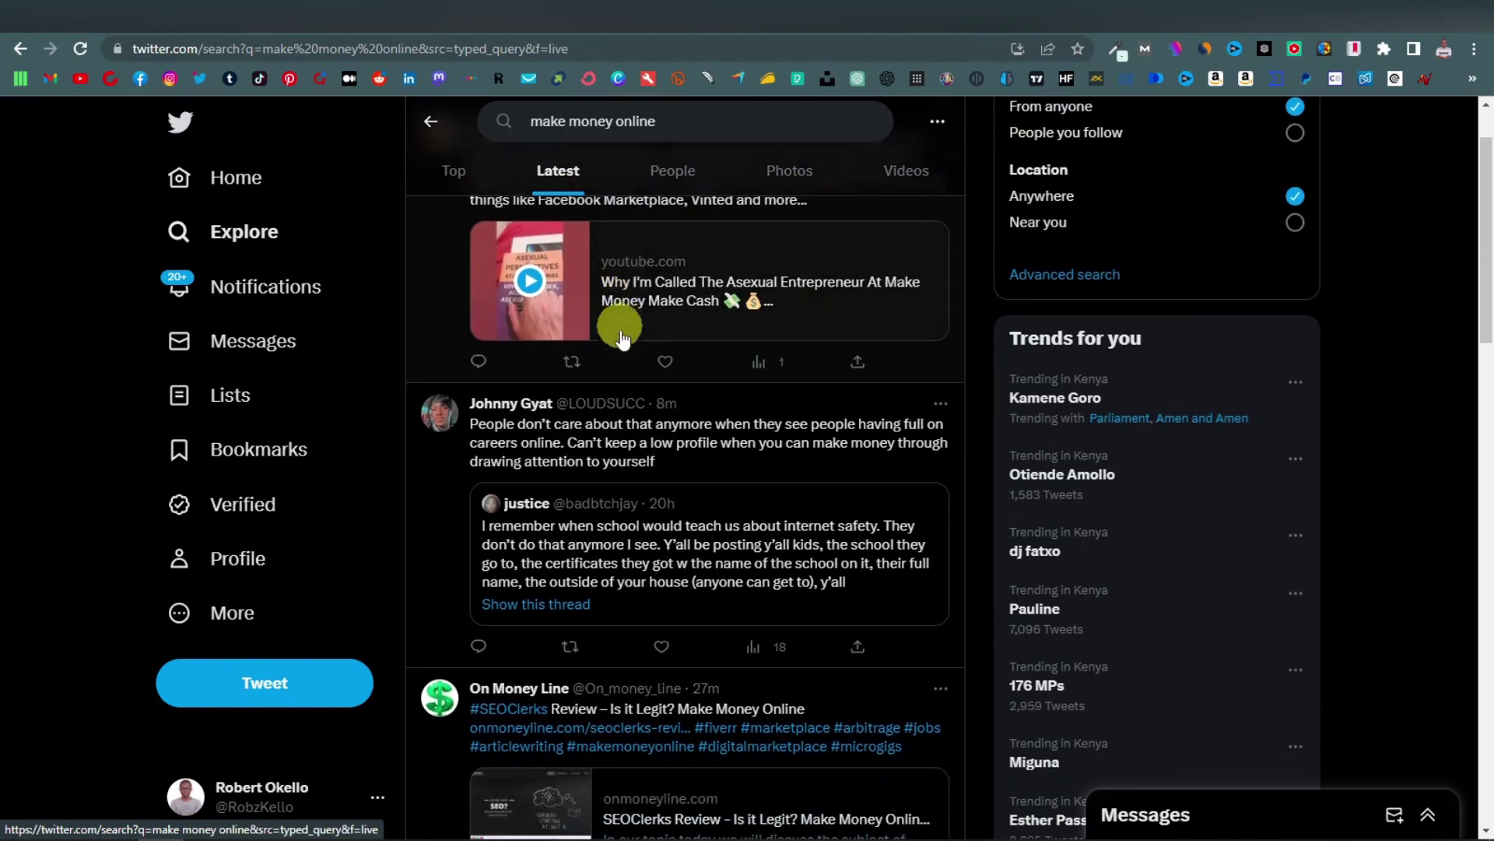
{"action": "scroll", "coordinate": [622, 339], "scroll_direction": "down", "scroll_amount": 2}
{"action": "scroll", "coordinate": [619, 372], "scroll_direction": "down", "scroll_amount": 8}
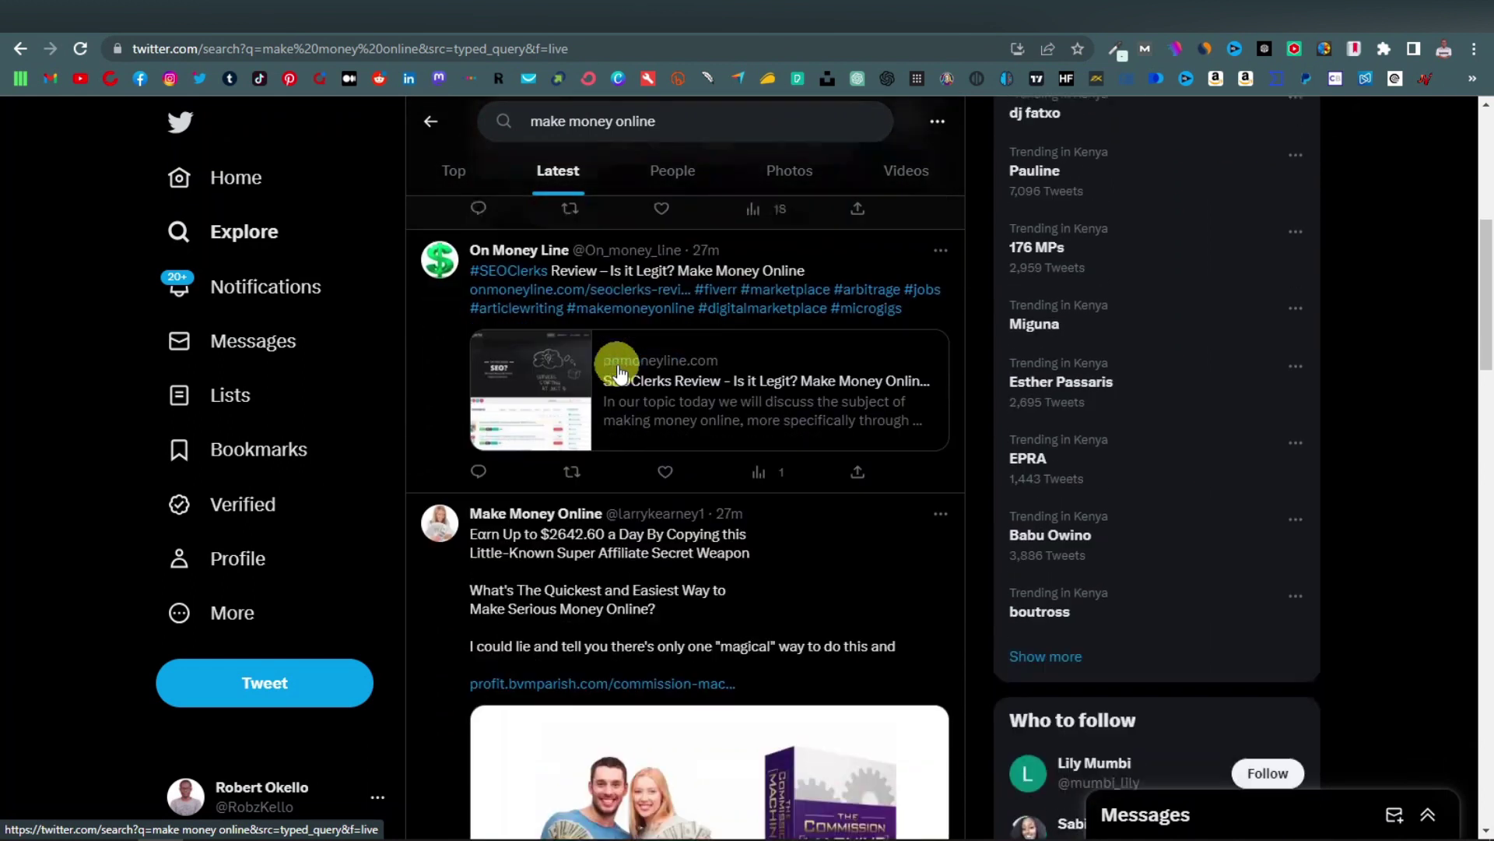
{"action": "scroll", "coordinate": [618, 373], "scroll_direction": "down", "scroll_amount": 5}
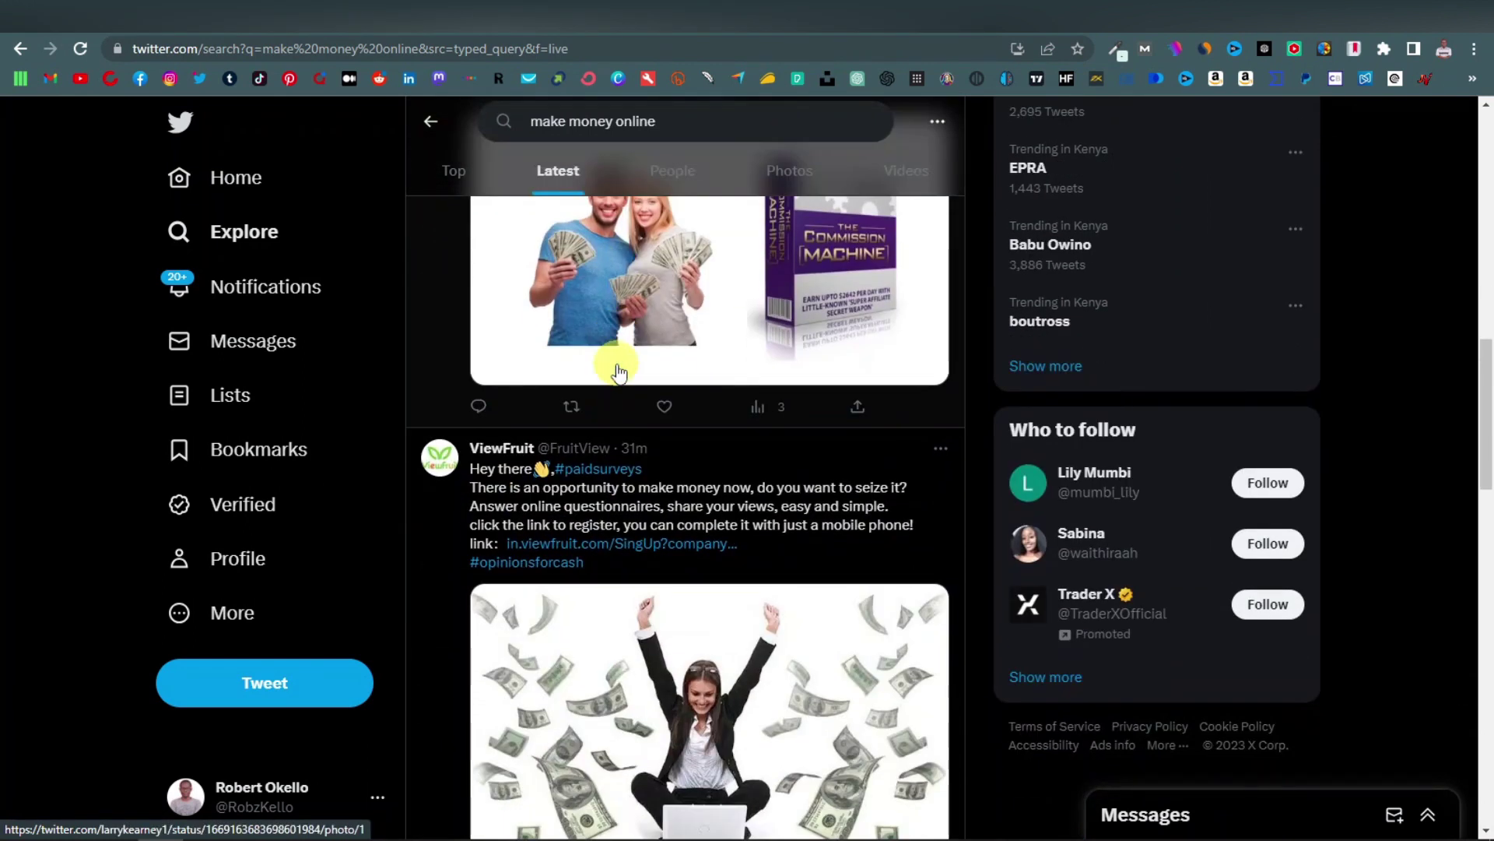
{"action": "scroll", "coordinate": [619, 378], "scroll_direction": "down", "scroll_amount": 6}
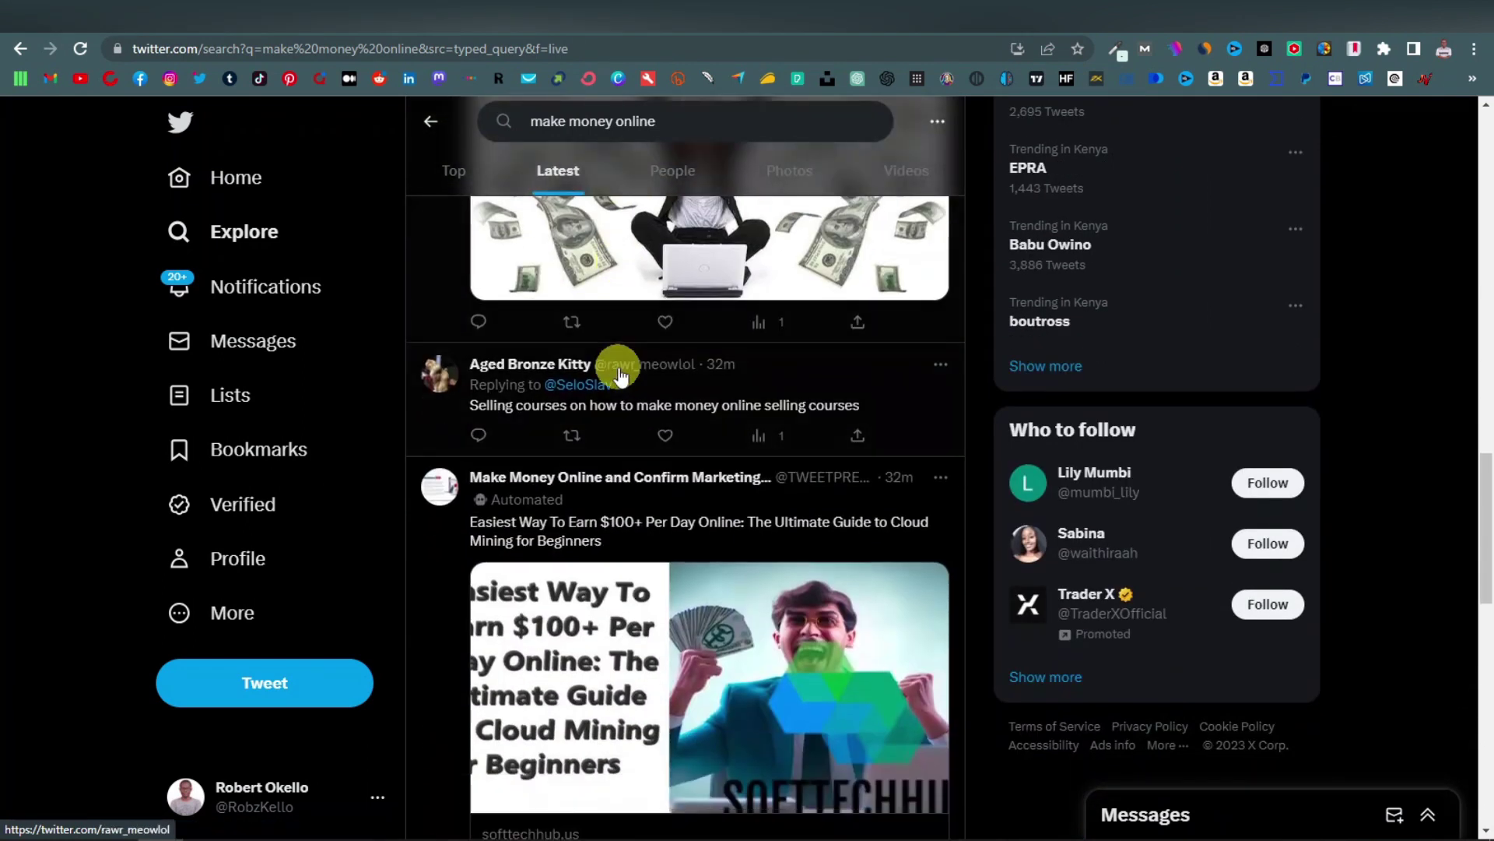
{"action": "scroll", "coordinate": [613, 381], "scroll_direction": "down", "scroll_amount": 6}
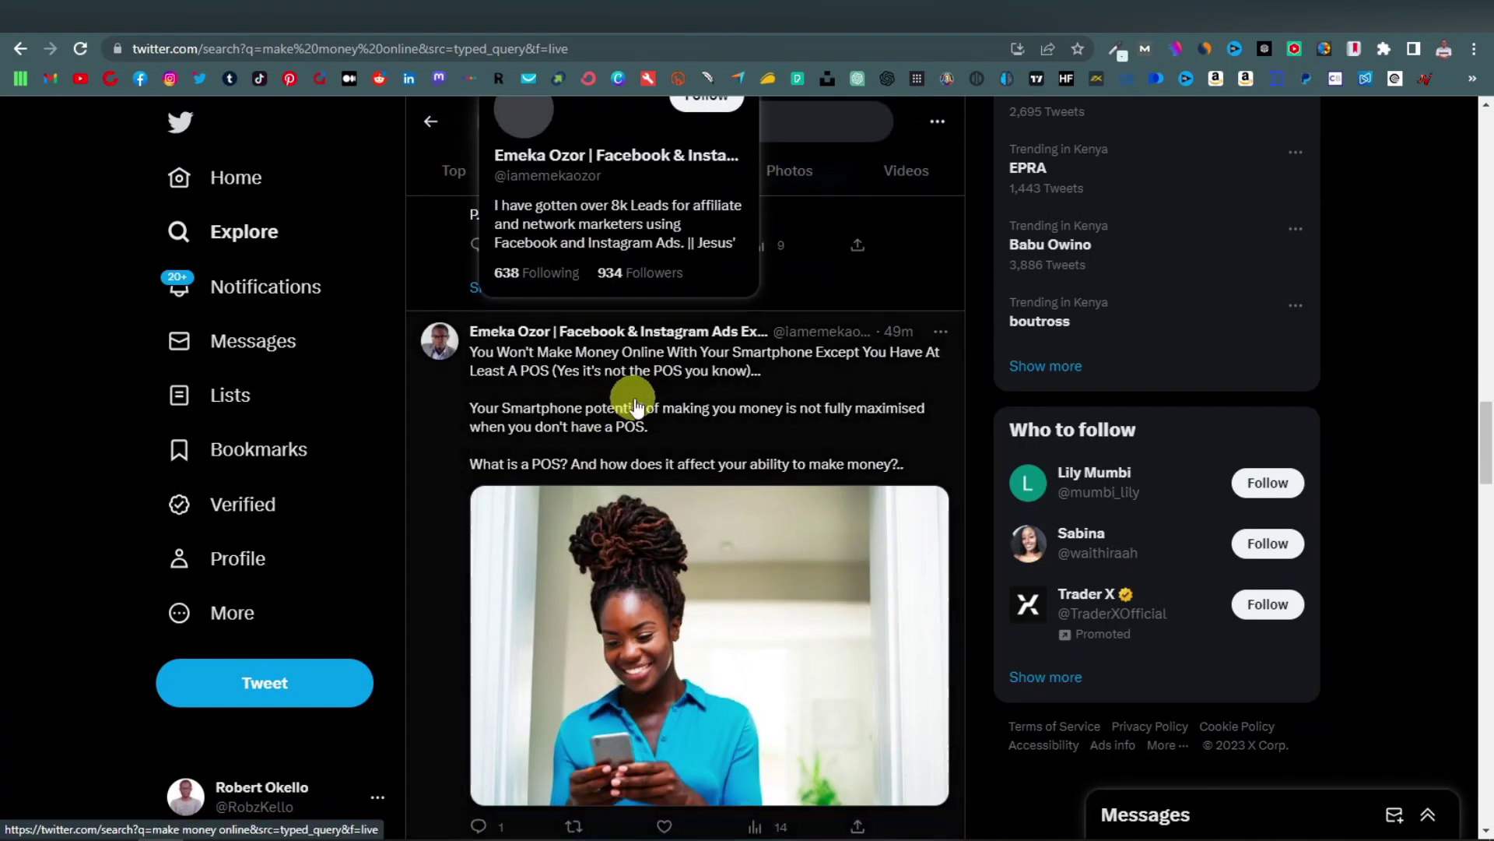
{"action": "scroll", "coordinate": [590, 405], "scroll_direction": "down", "scroll_amount": 4}
{"action": "scroll", "coordinate": [589, 384], "scroll_direction": "down", "scroll_amount": 9}
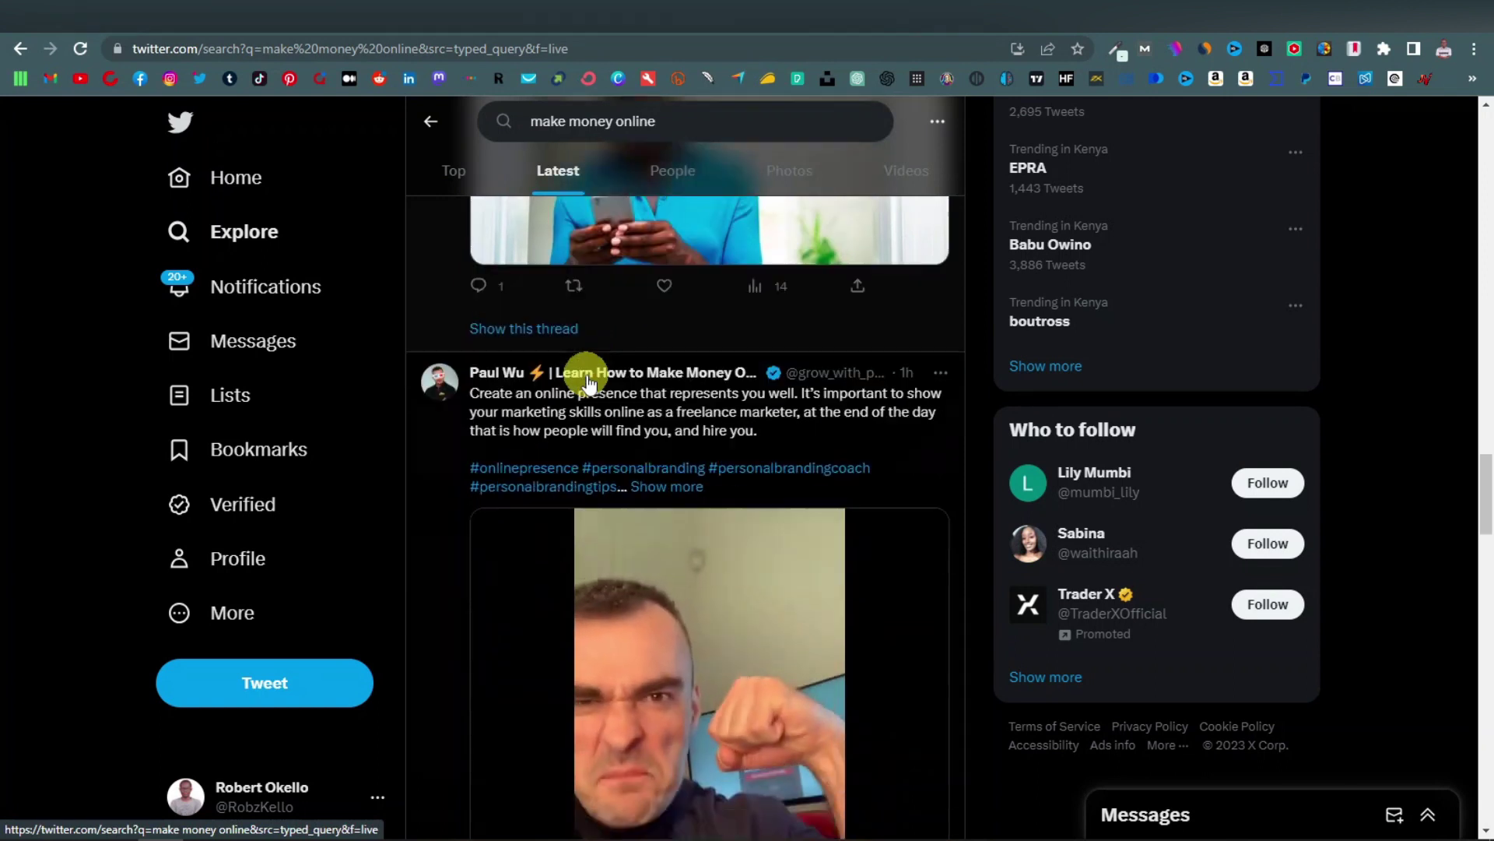
{"action": "scroll", "coordinate": [603, 381], "scroll_direction": "down", "scroll_amount": 3}
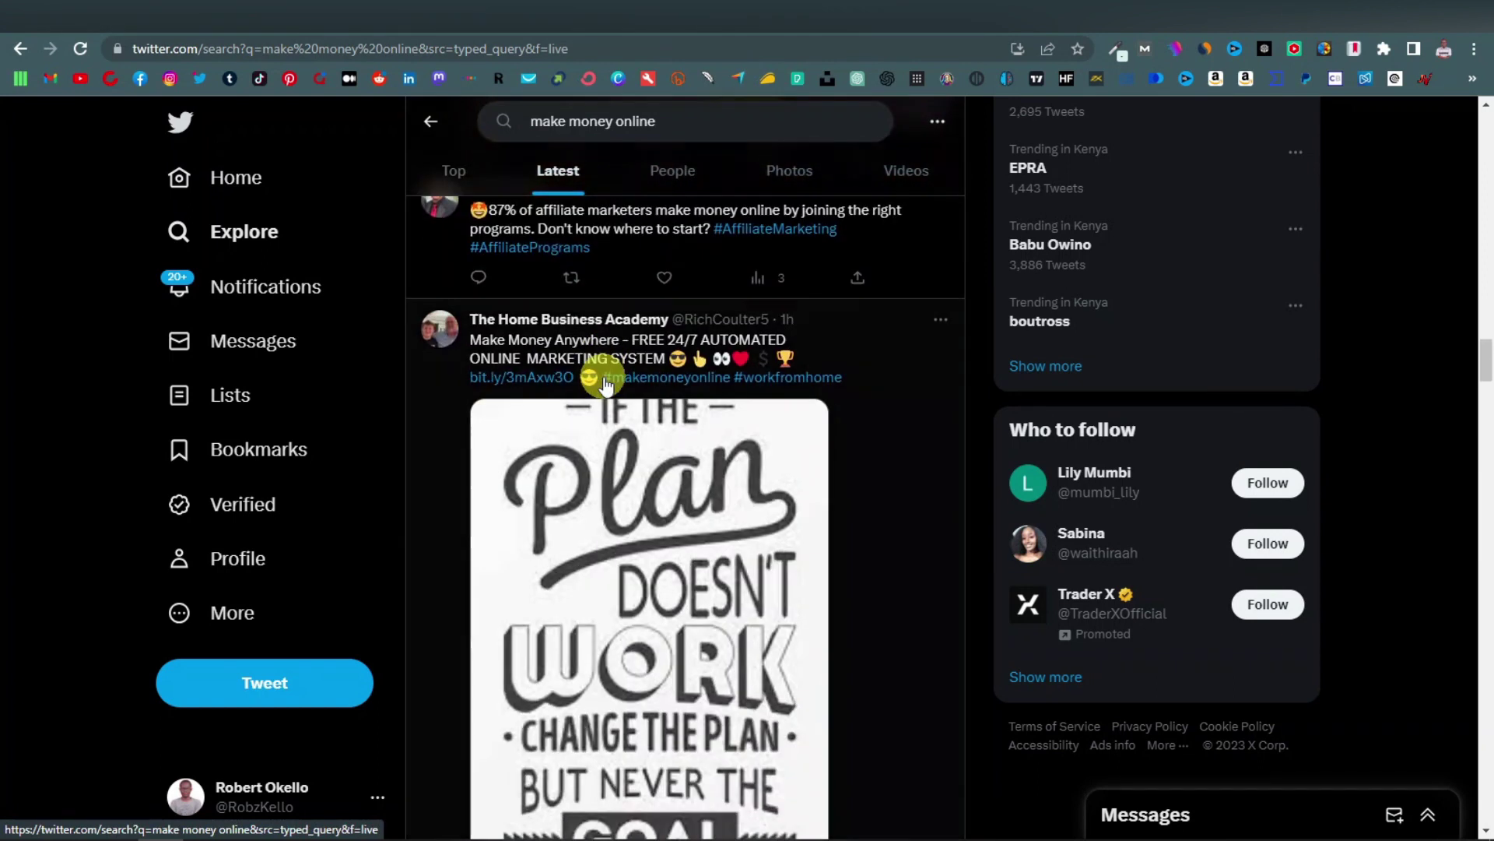
{"action": "scroll", "coordinate": [615, 377], "scroll_direction": "down", "scroll_amount": 4}
{"action": "scroll", "coordinate": [634, 379], "scroll_direction": "down", "scroll_amount": 10}
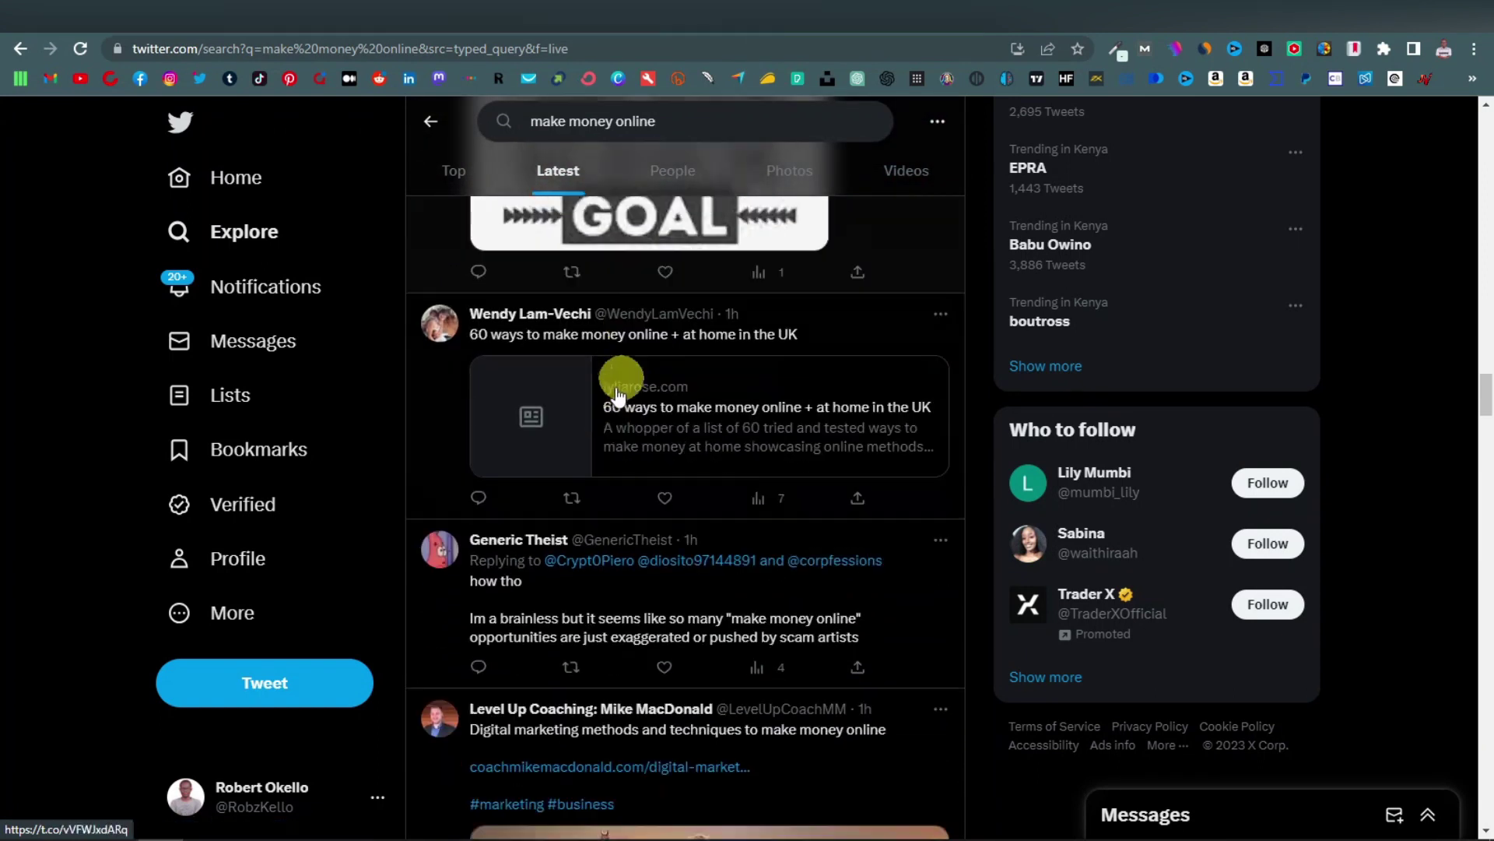
{"action": "scroll", "coordinate": [608, 418], "scroll_direction": "down", "scroll_amount": 11}
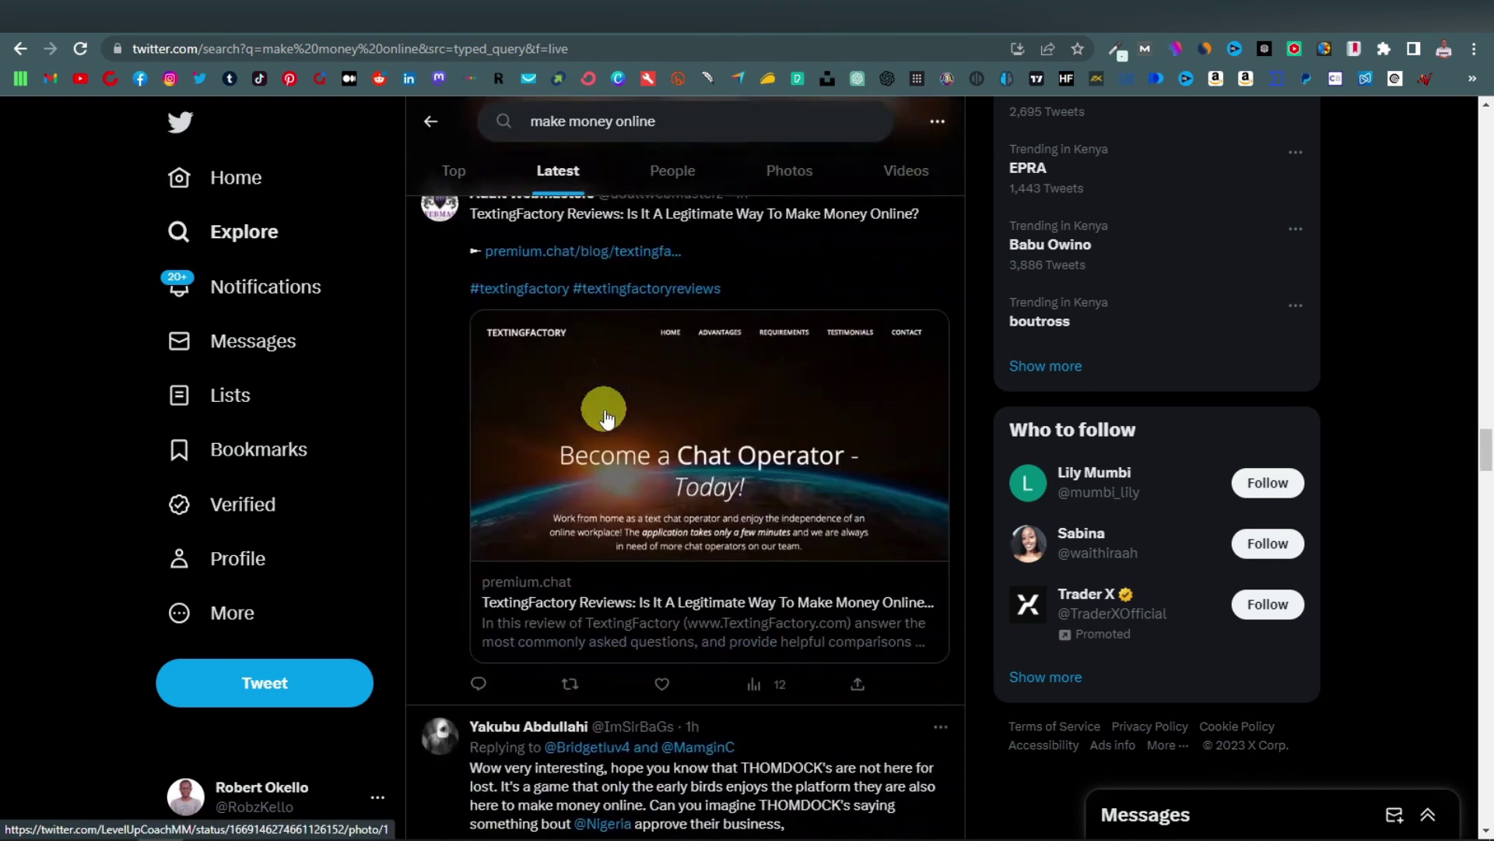
{"action": "scroll", "coordinate": [607, 476], "scroll_direction": "down", "scroll_amount": 12}
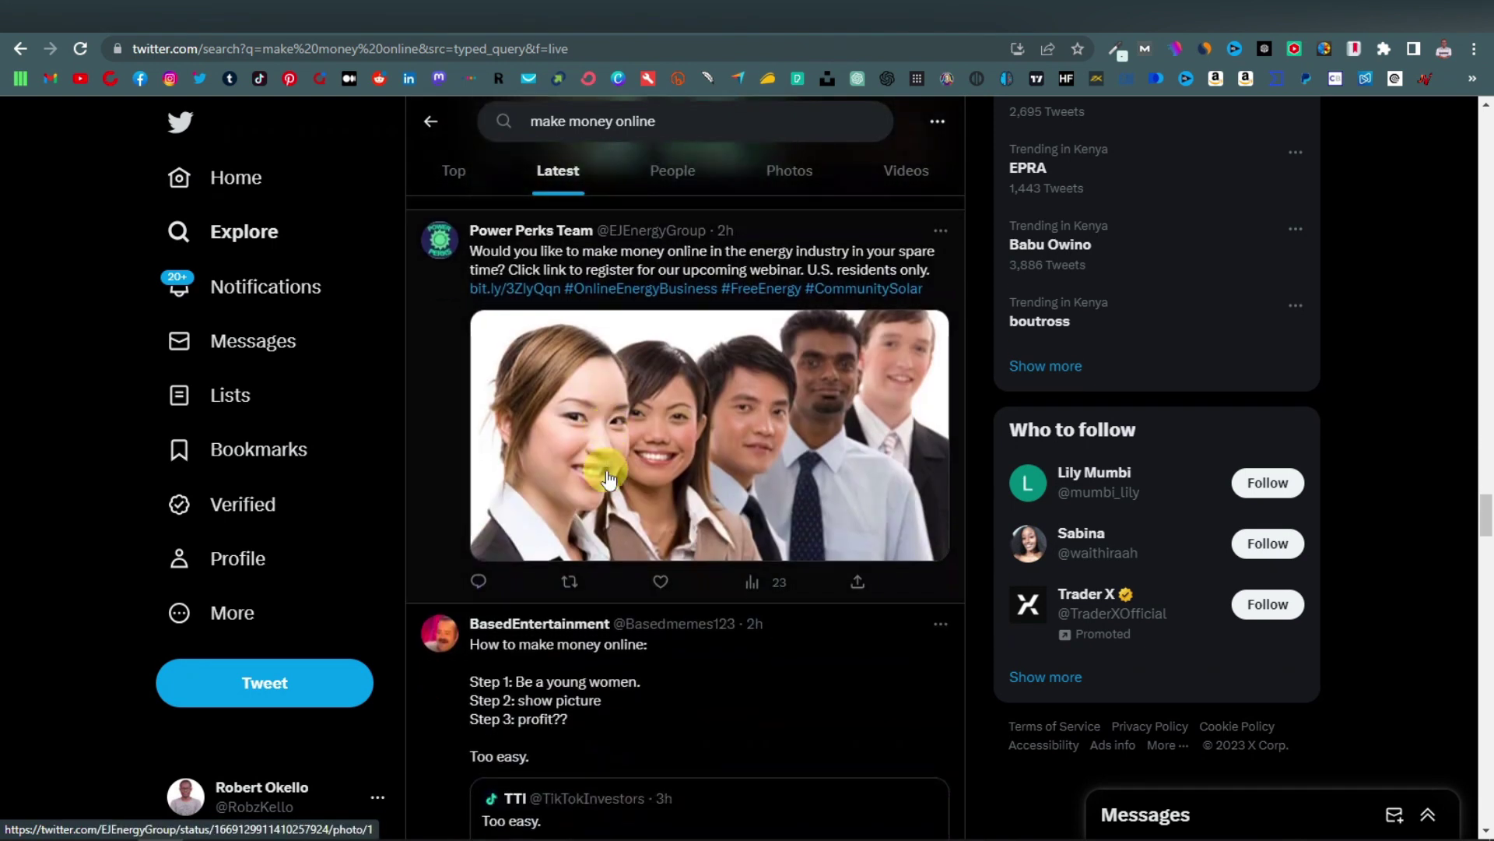
{"action": "scroll", "coordinate": [617, 628], "scroll_direction": "down", "scroll_amount": 9}
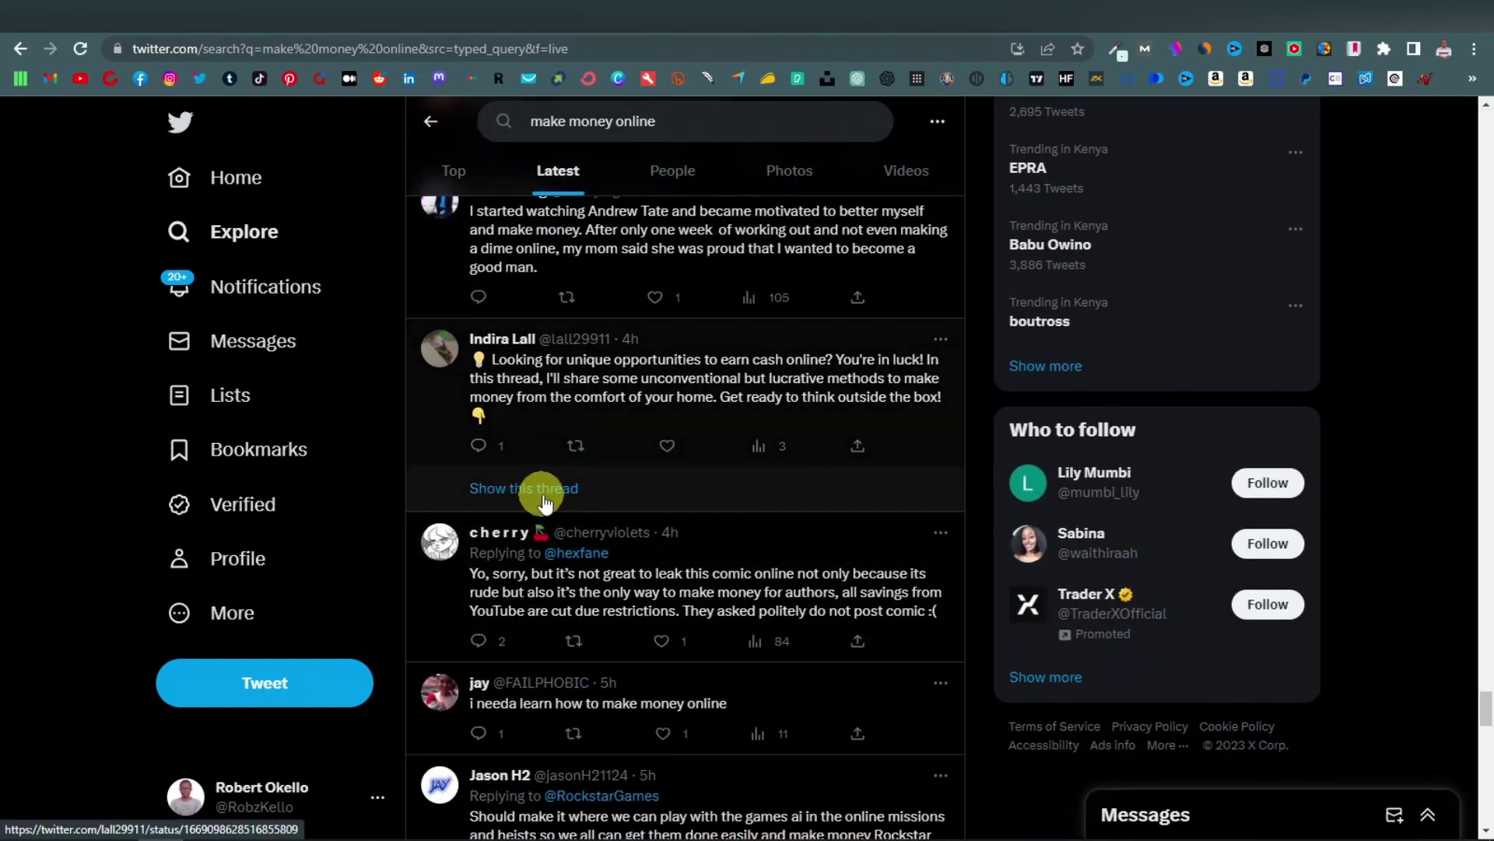
Open the money-making tips thread and read through its replies
{"action": "left_click", "coordinate": [547, 490]}
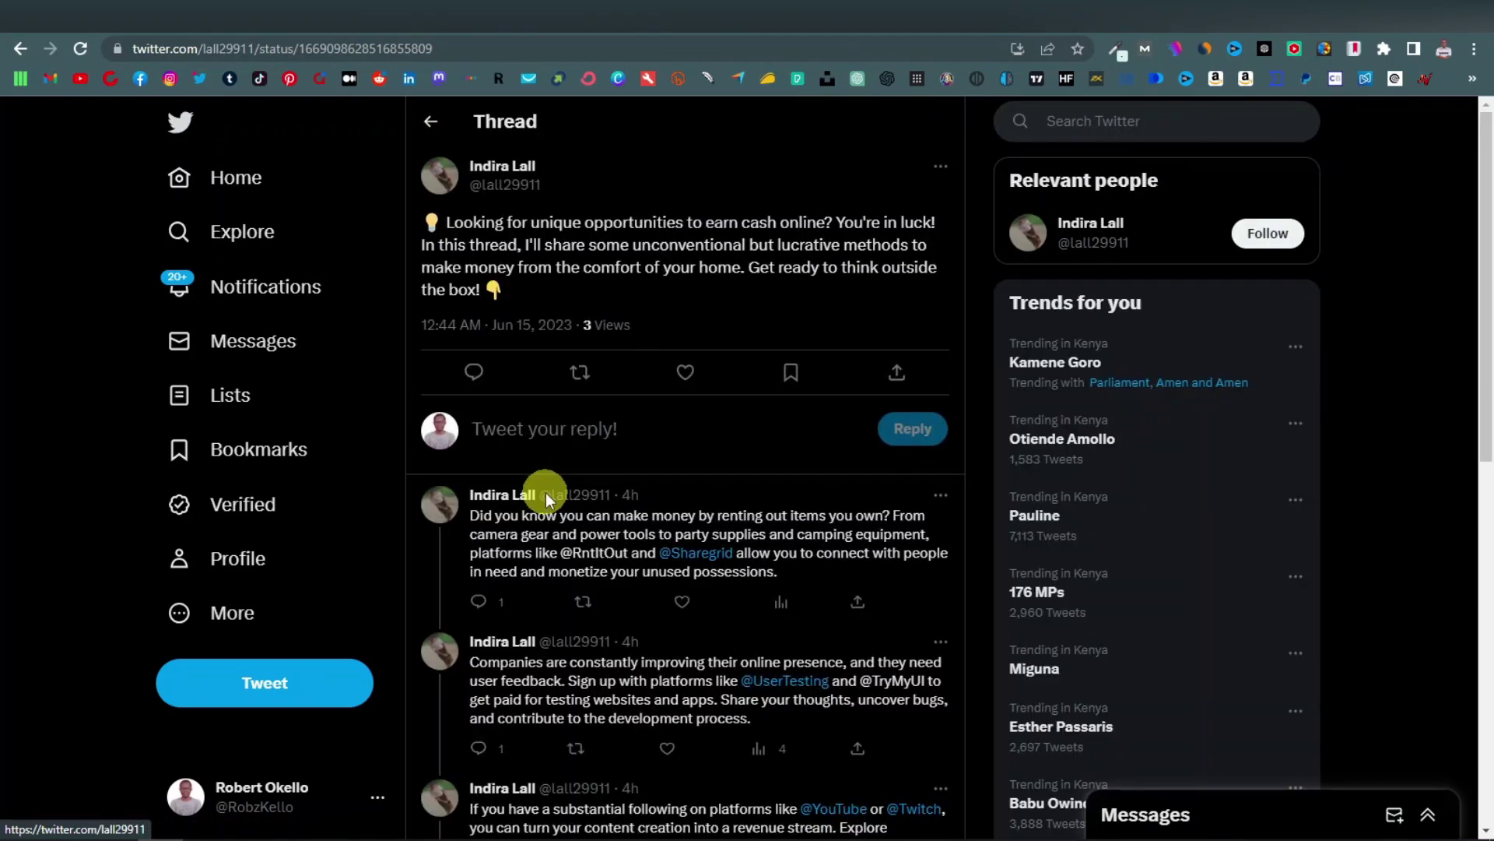
{"action": "scroll", "coordinate": [545, 493], "scroll_direction": "down", "scroll_amount": 1}
{"action": "scroll", "coordinate": [535, 478], "scroll_direction": "down", "scroll_amount": 1}
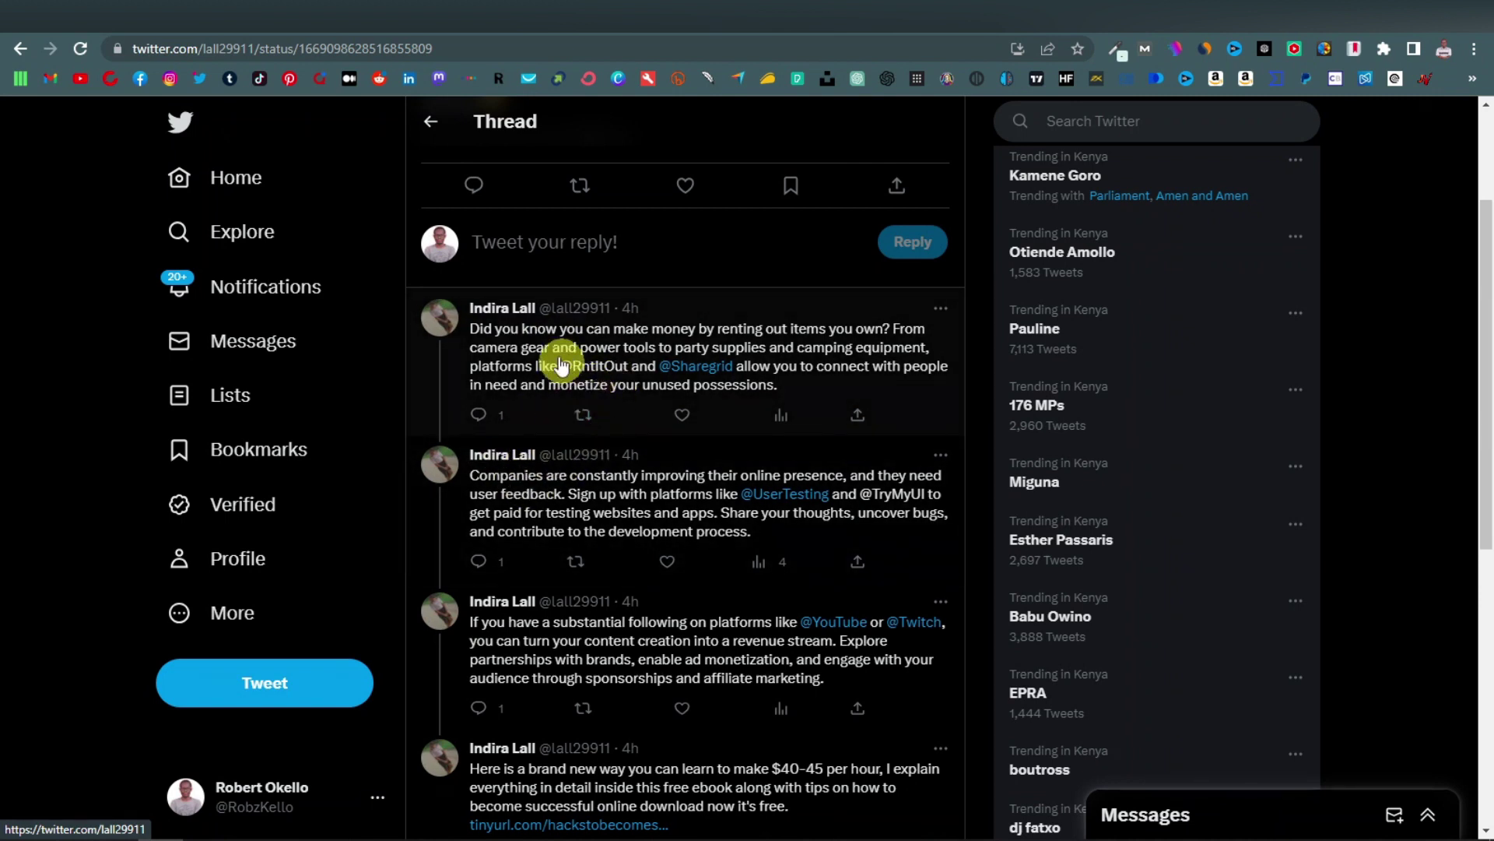
{"action": "scroll", "coordinate": [537, 365], "scroll_direction": "up", "scroll_amount": 3}
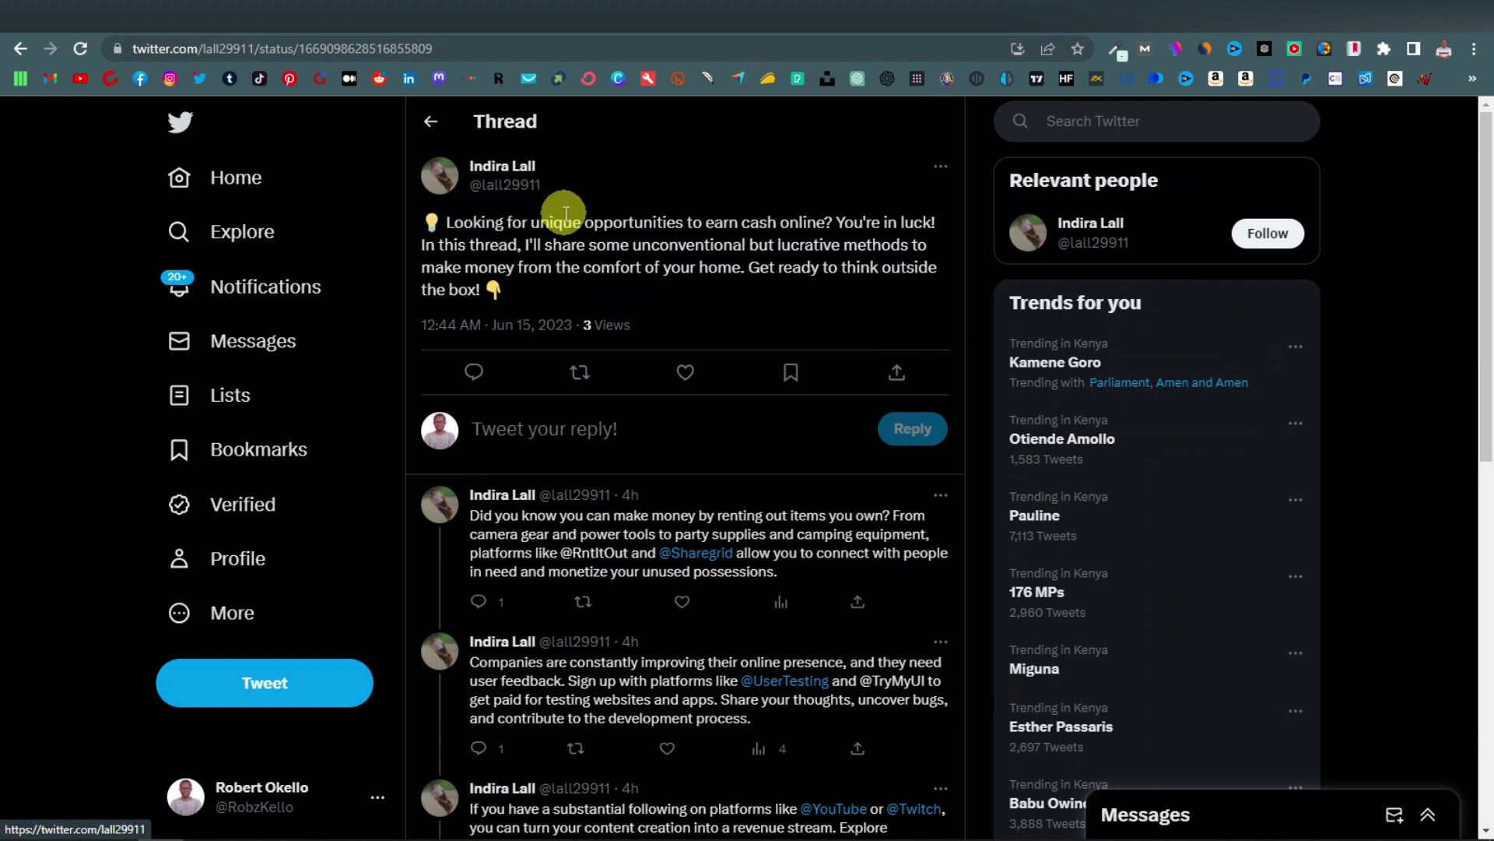
{"action": "scroll", "coordinate": [498, 475], "scroll_direction": "down", "scroll_amount": 1}
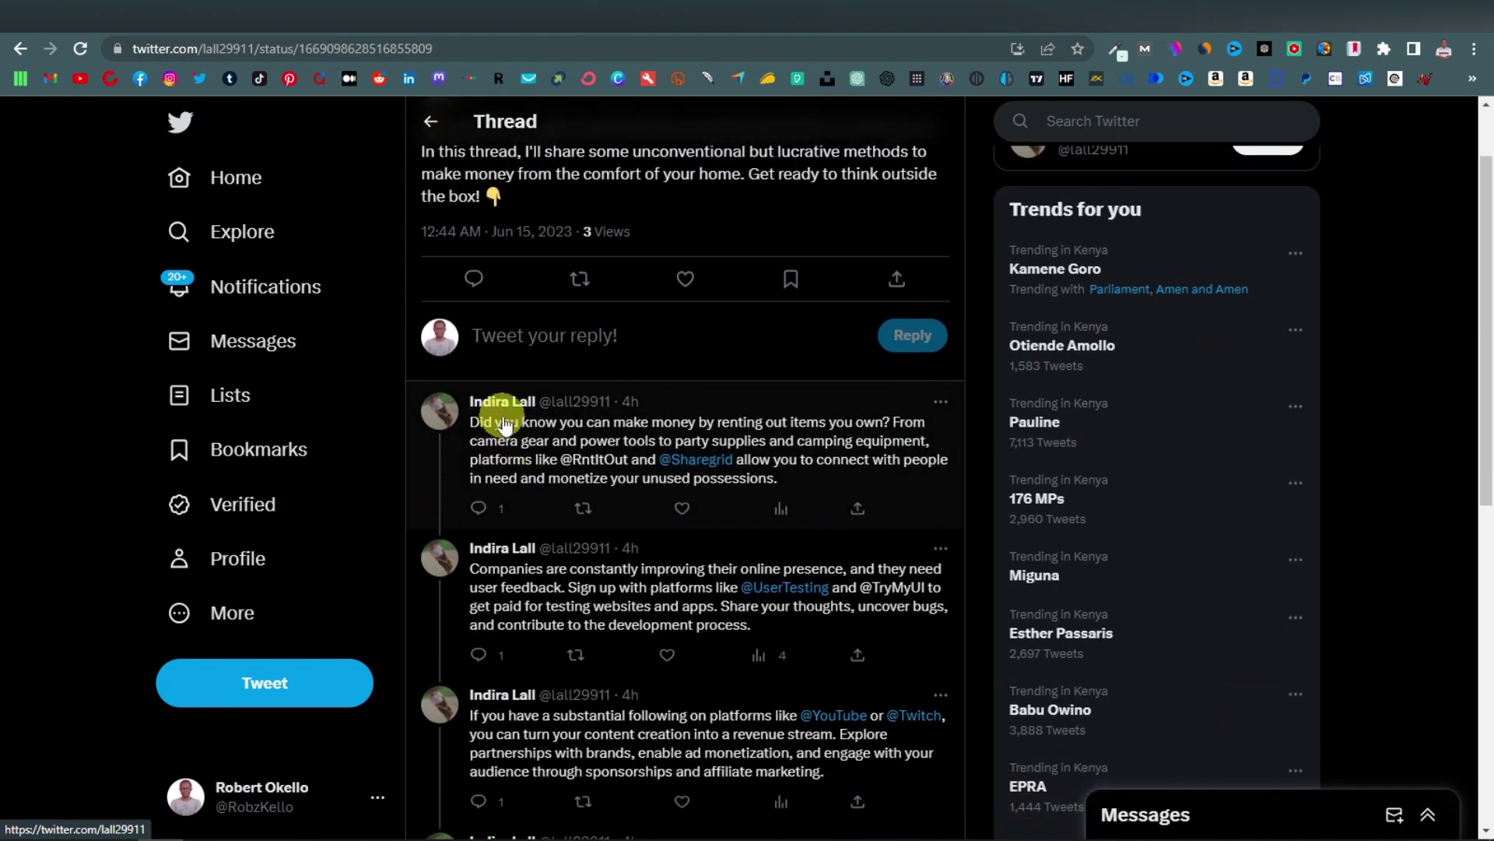
{"action": "scroll", "coordinate": [500, 421], "scroll_direction": "down", "scroll_amount": 1}
{"action": "scroll", "coordinate": [500, 444], "scroll_direction": "down", "scroll_amount": 5}
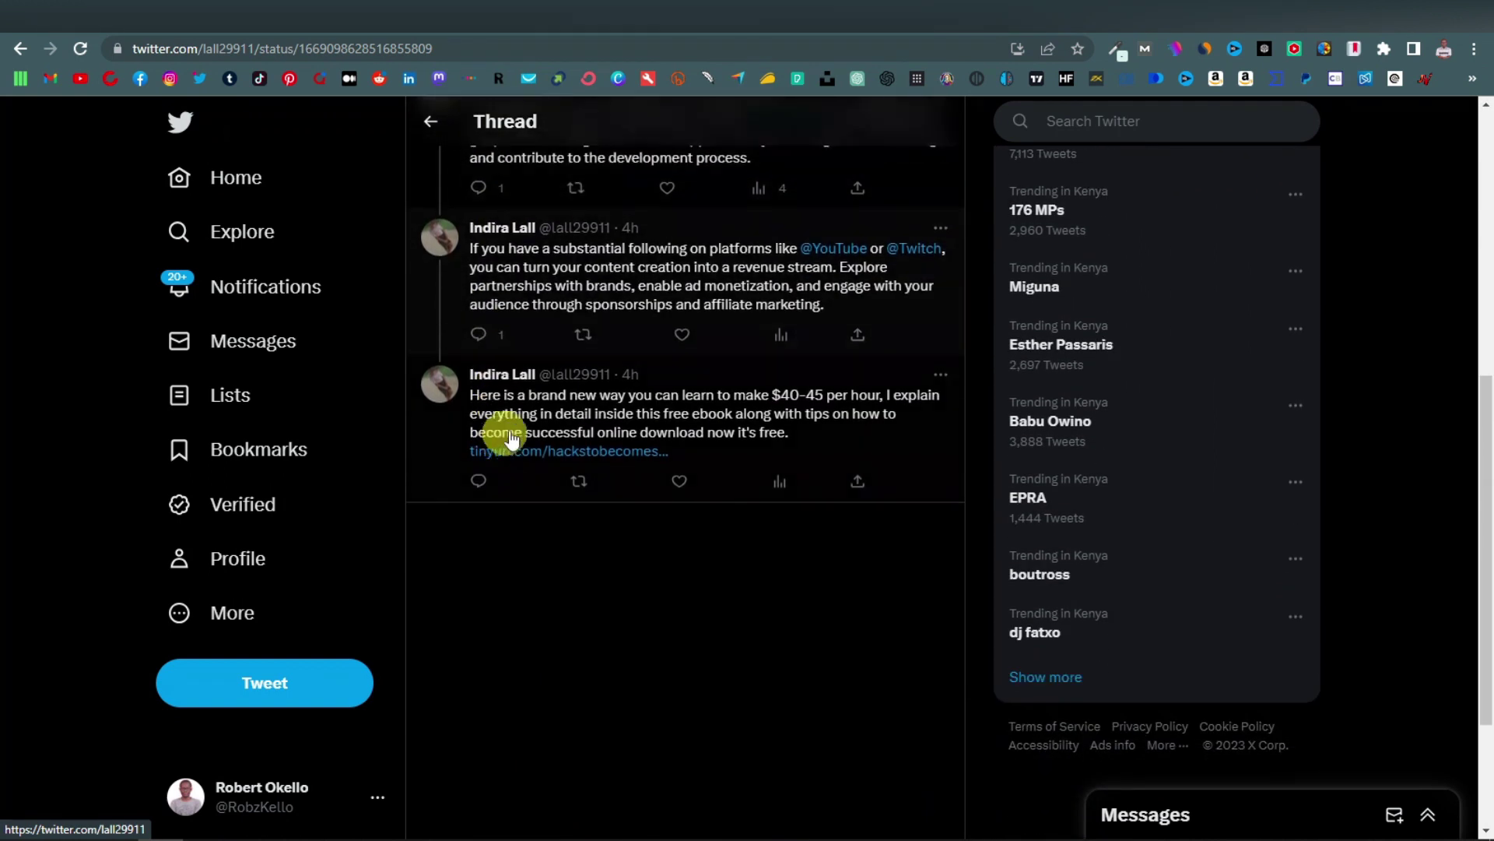
{"action": "scroll", "coordinate": [510, 424], "scroll_direction": "up", "scroll_amount": 3}
{"action": "scroll", "coordinate": [513, 420], "scroll_direction": "up", "scroll_amount": 3}
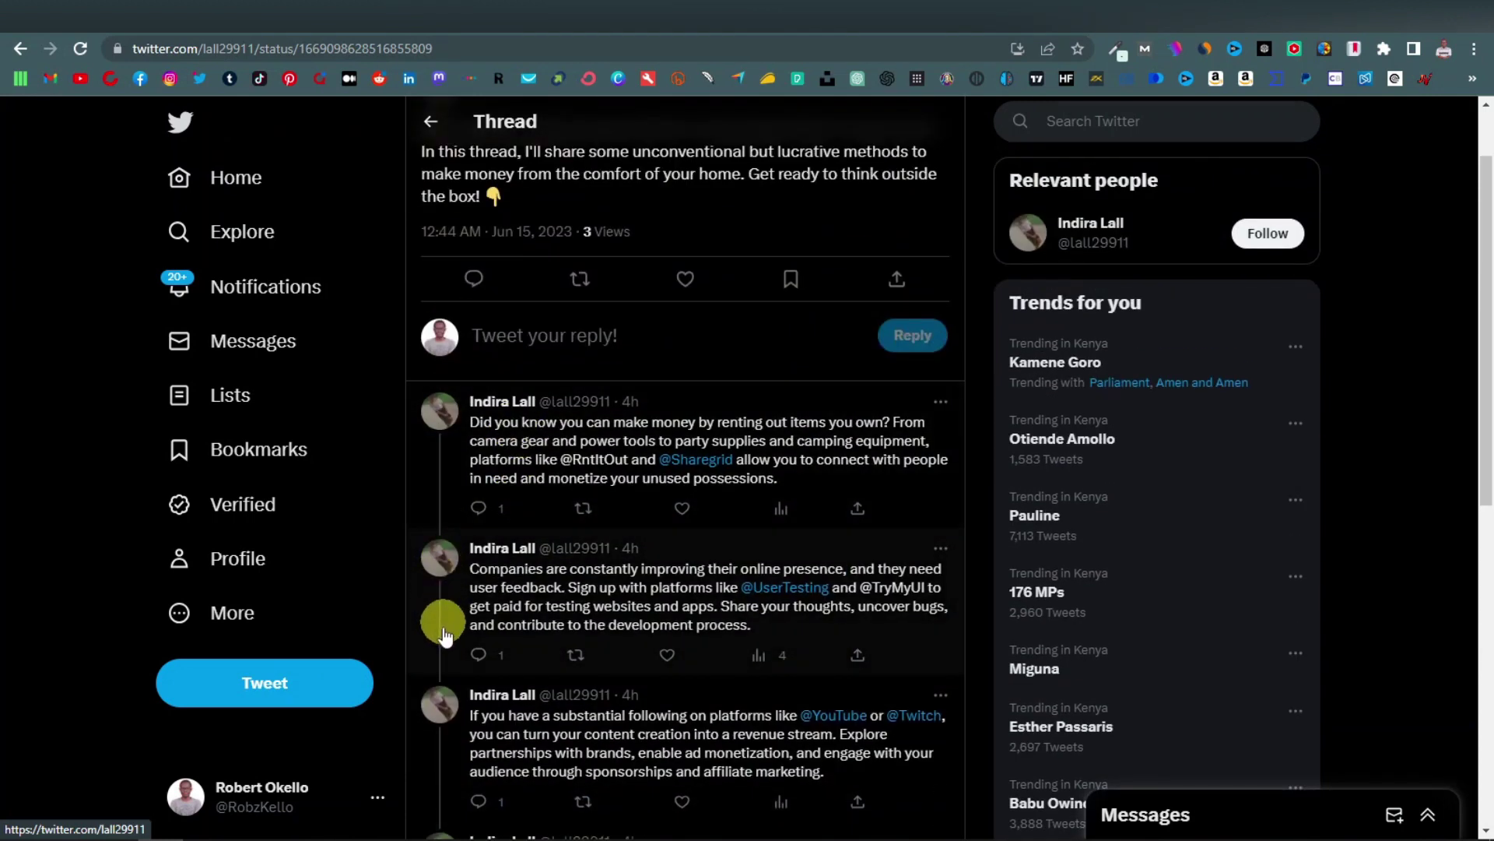
{"action": "scroll", "coordinate": [534, 717], "scroll_direction": "down", "scroll_amount": 2}
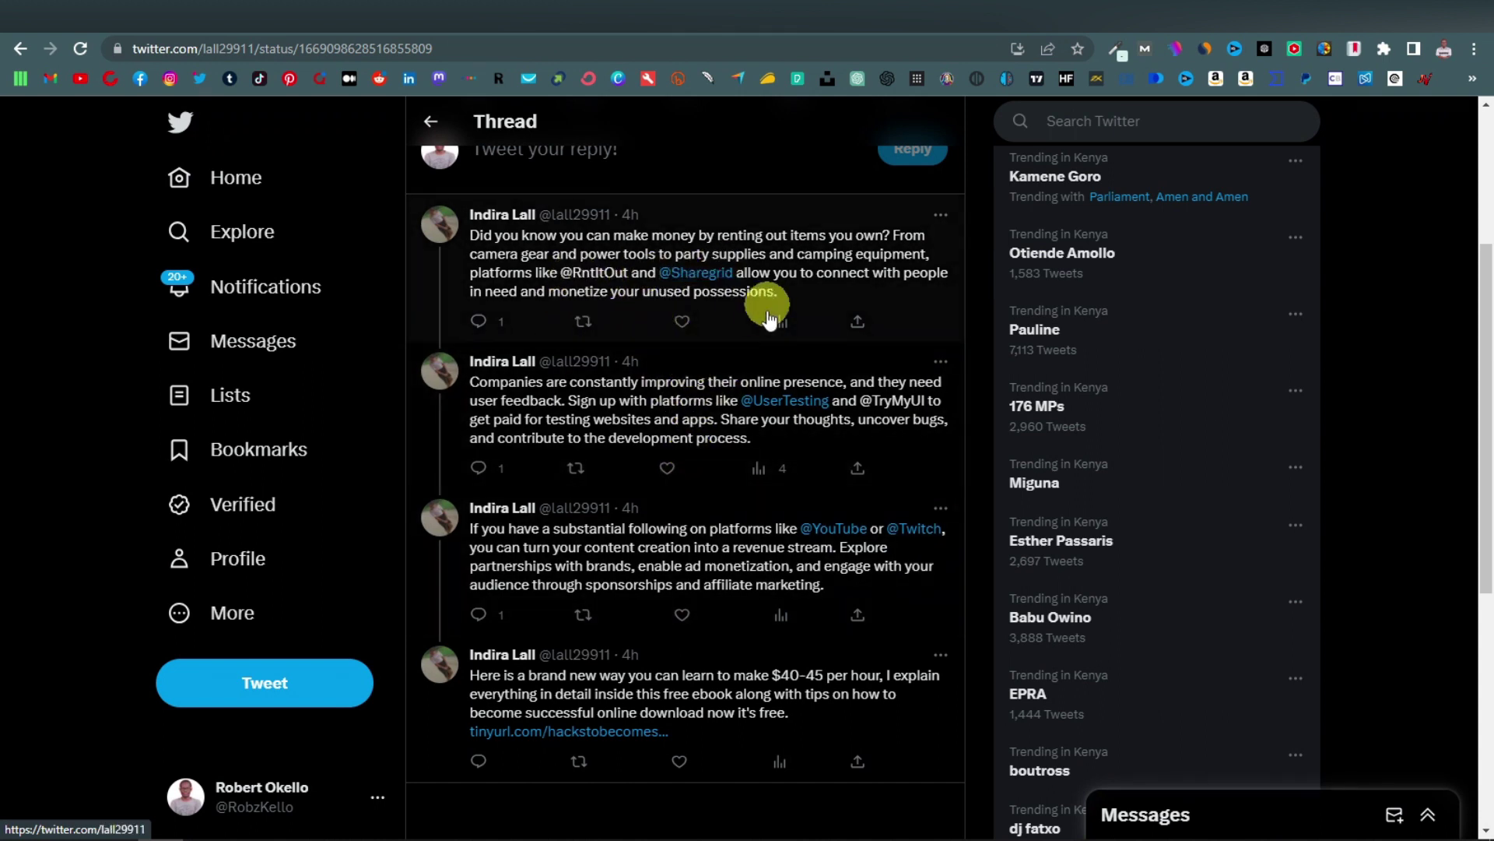
Like the replies about renting out items and testing websites, then go back to the ChatGPT conversation
{"action": "left_click", "coordinate": [688, 332]}
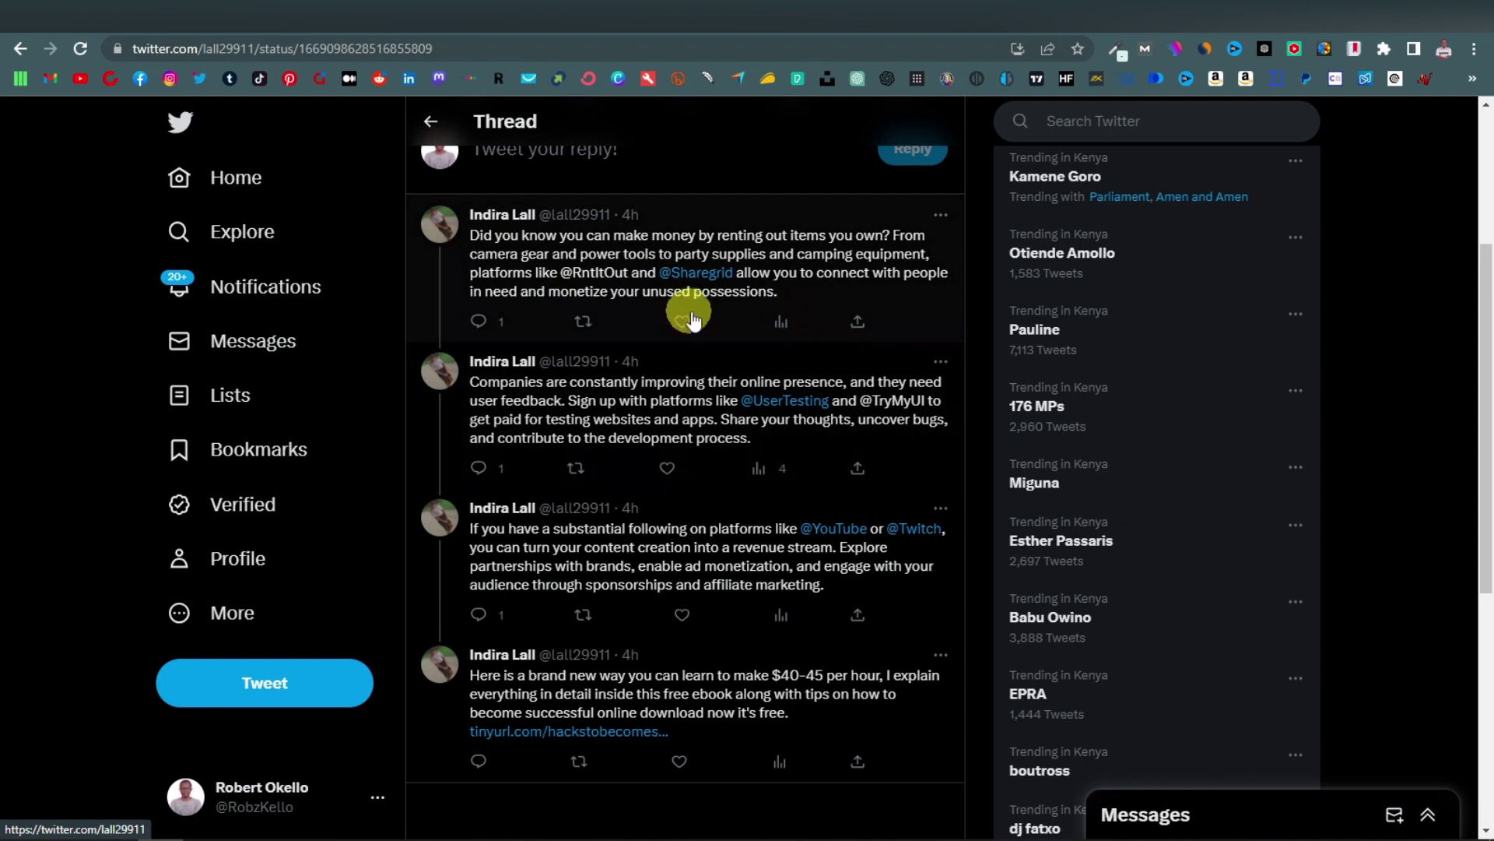
{"action": "left_click", "coordinate": [668, 470]}
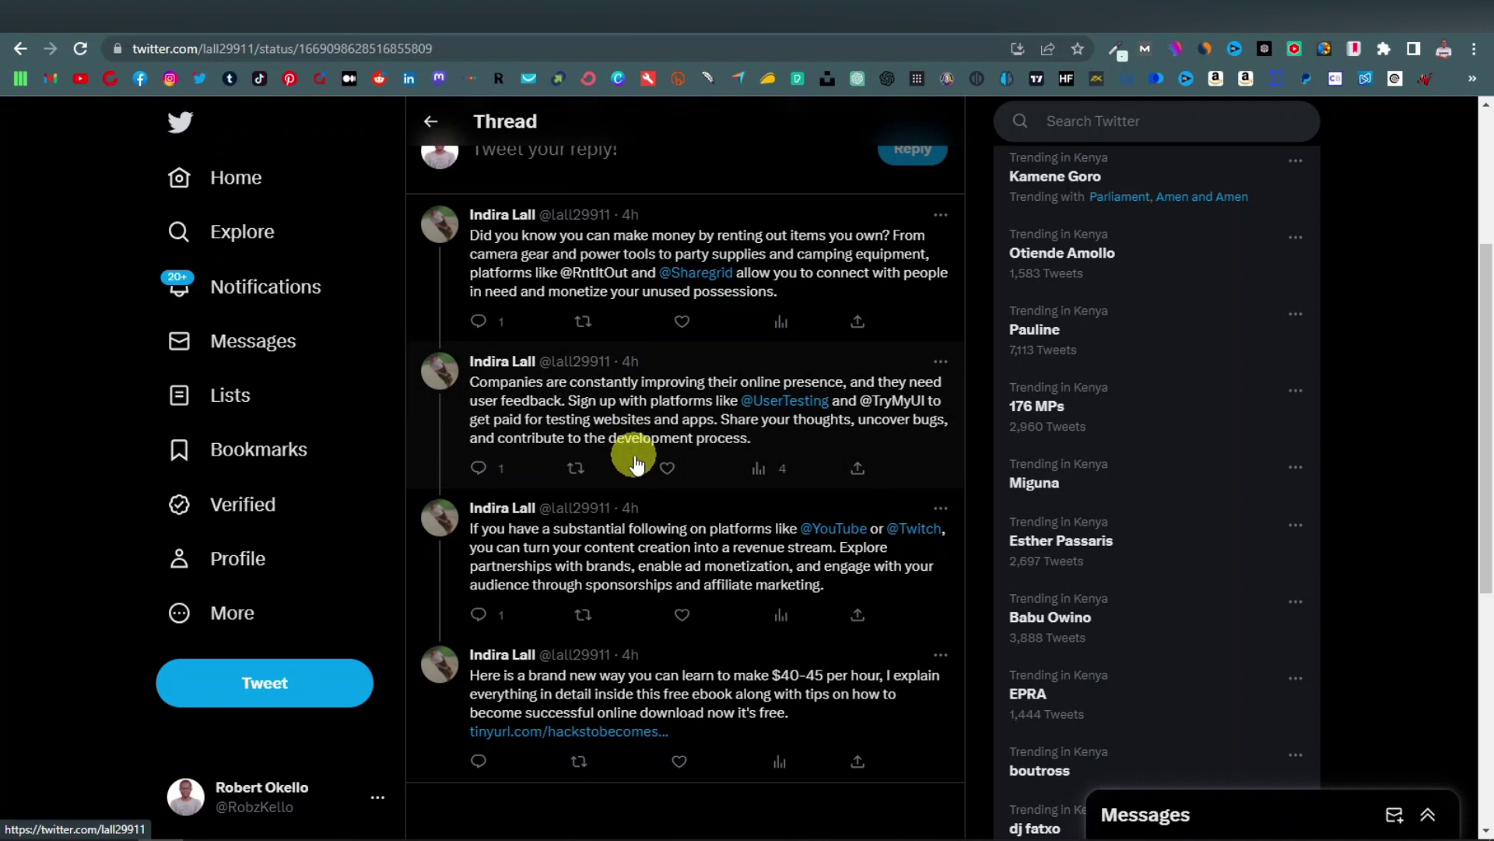
{"action": "scroll", "coordinate": [637, 461], "scroll_direction": "up", "scroll_amount": 3}
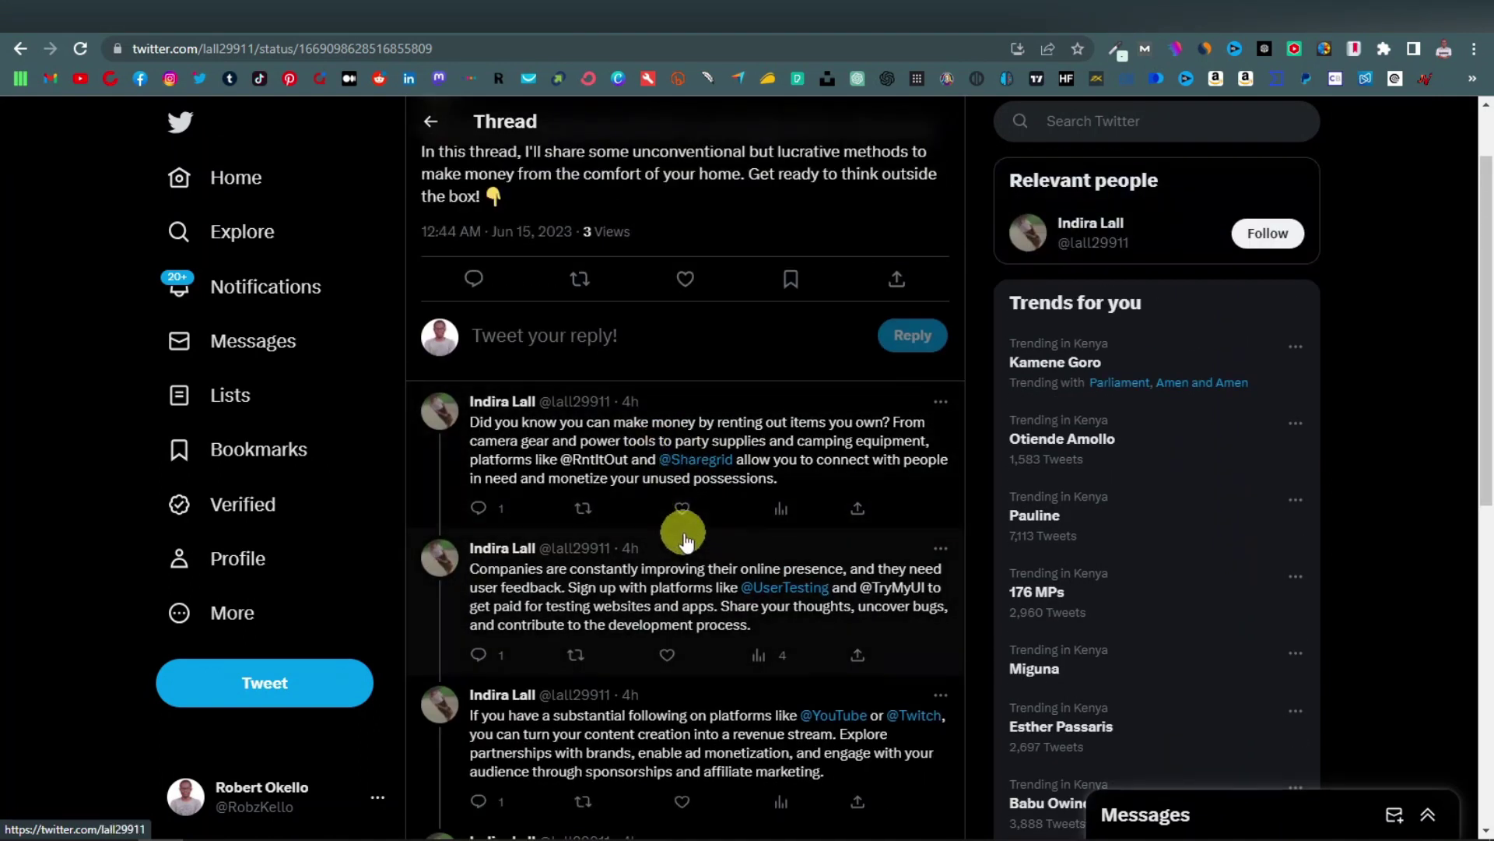
{"action": "scroll", "coordinate": [684, 537], "scroll_direction": "up", "scroll_amount": 2}
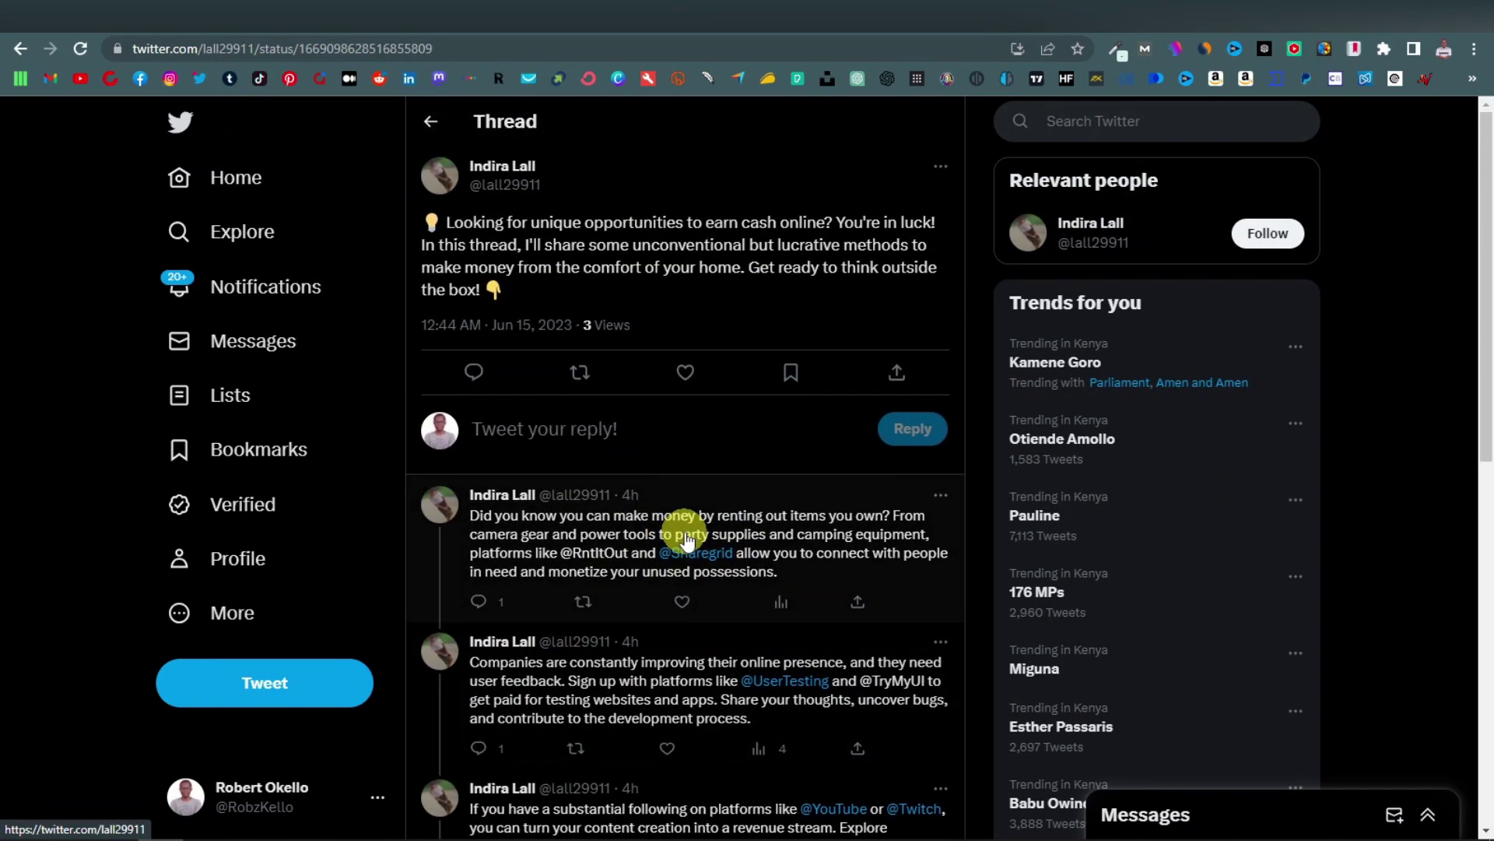
{"action": "left_click", "coordinate": [430, 120]}
{"action": "key", "text": "ctrl+Tab"}
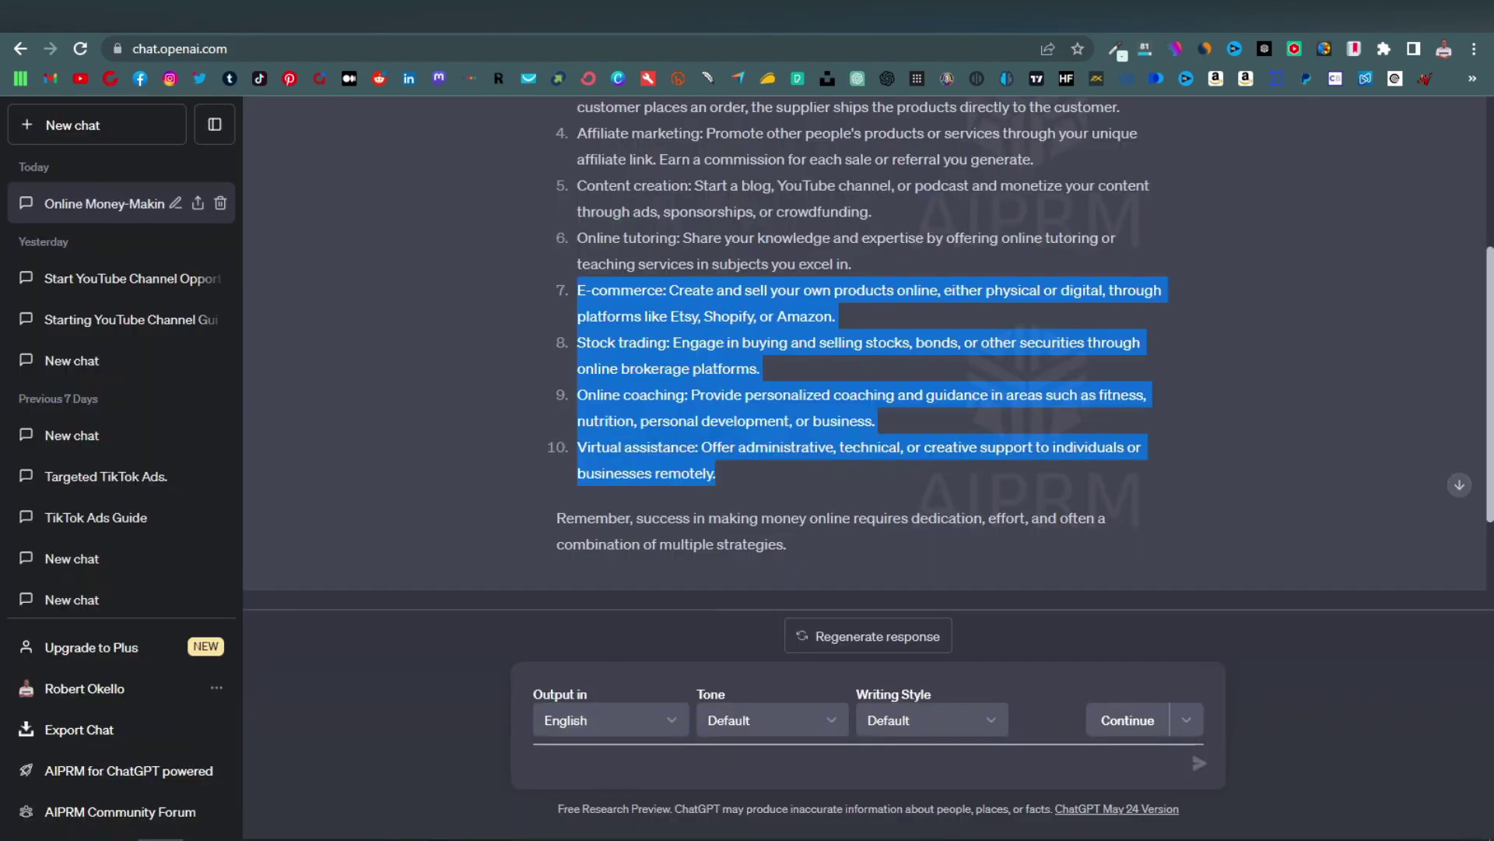
Start a new ChatGPT chat with the prompt 'Create a twitter thread on different ways to make money online'
{"action": "left_click", "coordinate": [455, 283]}
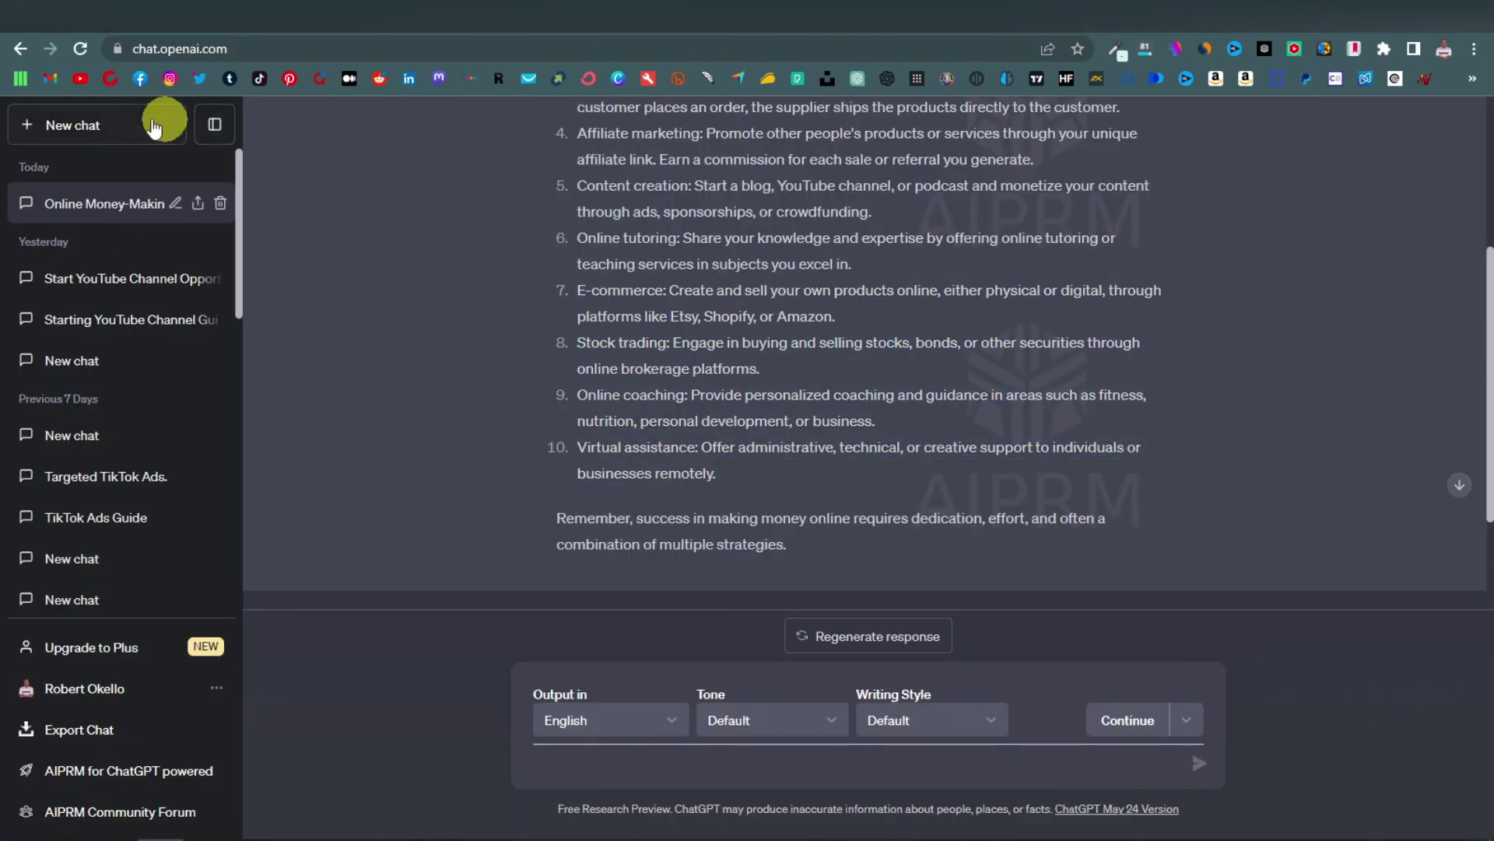
{"action": "left_click", "coordinate": [100, 124]}
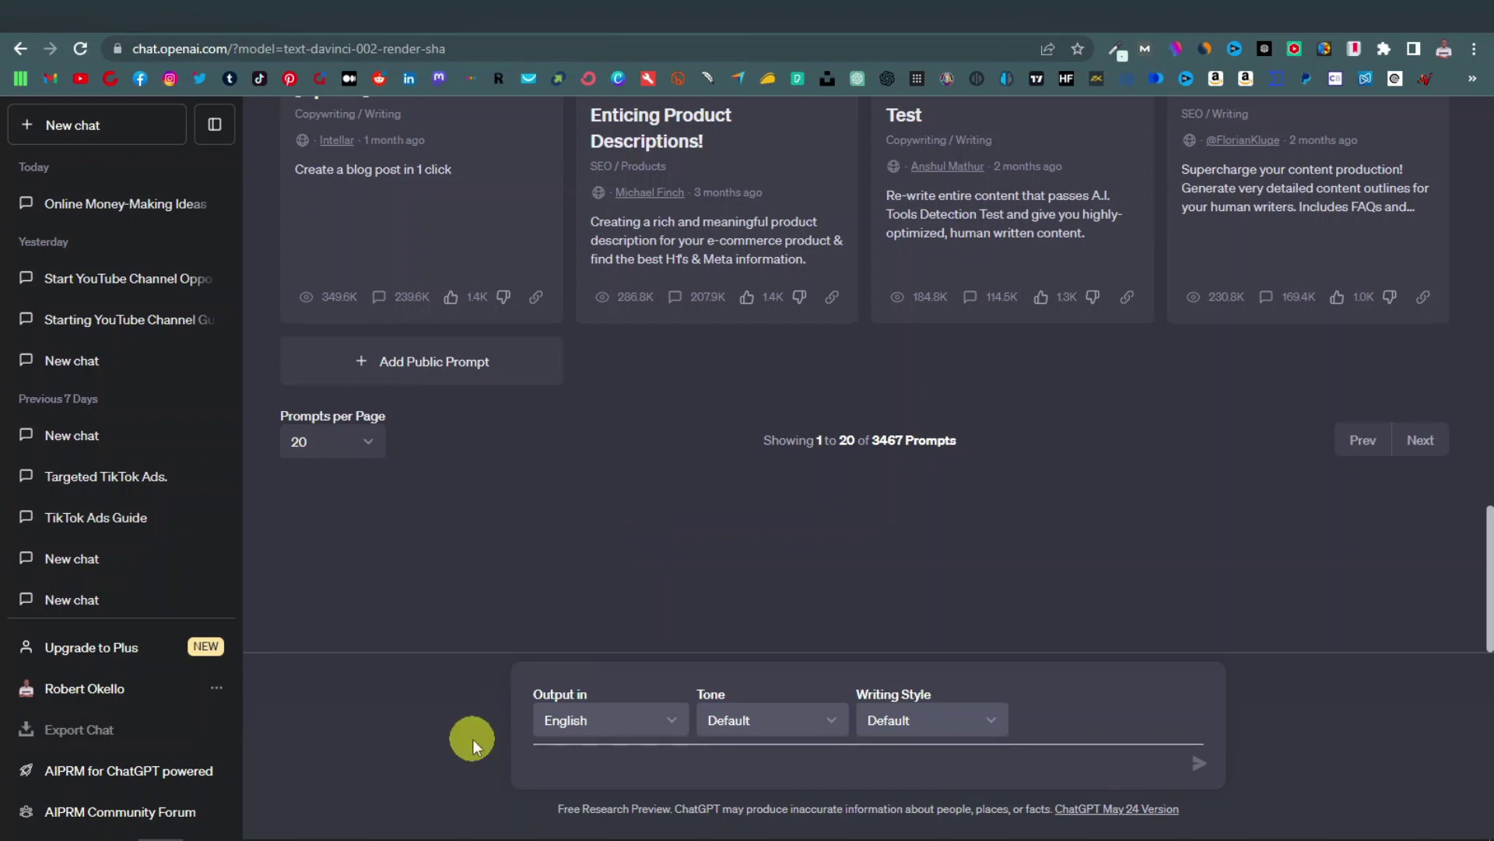
{"action": "type", "text": "Create a twitter"}
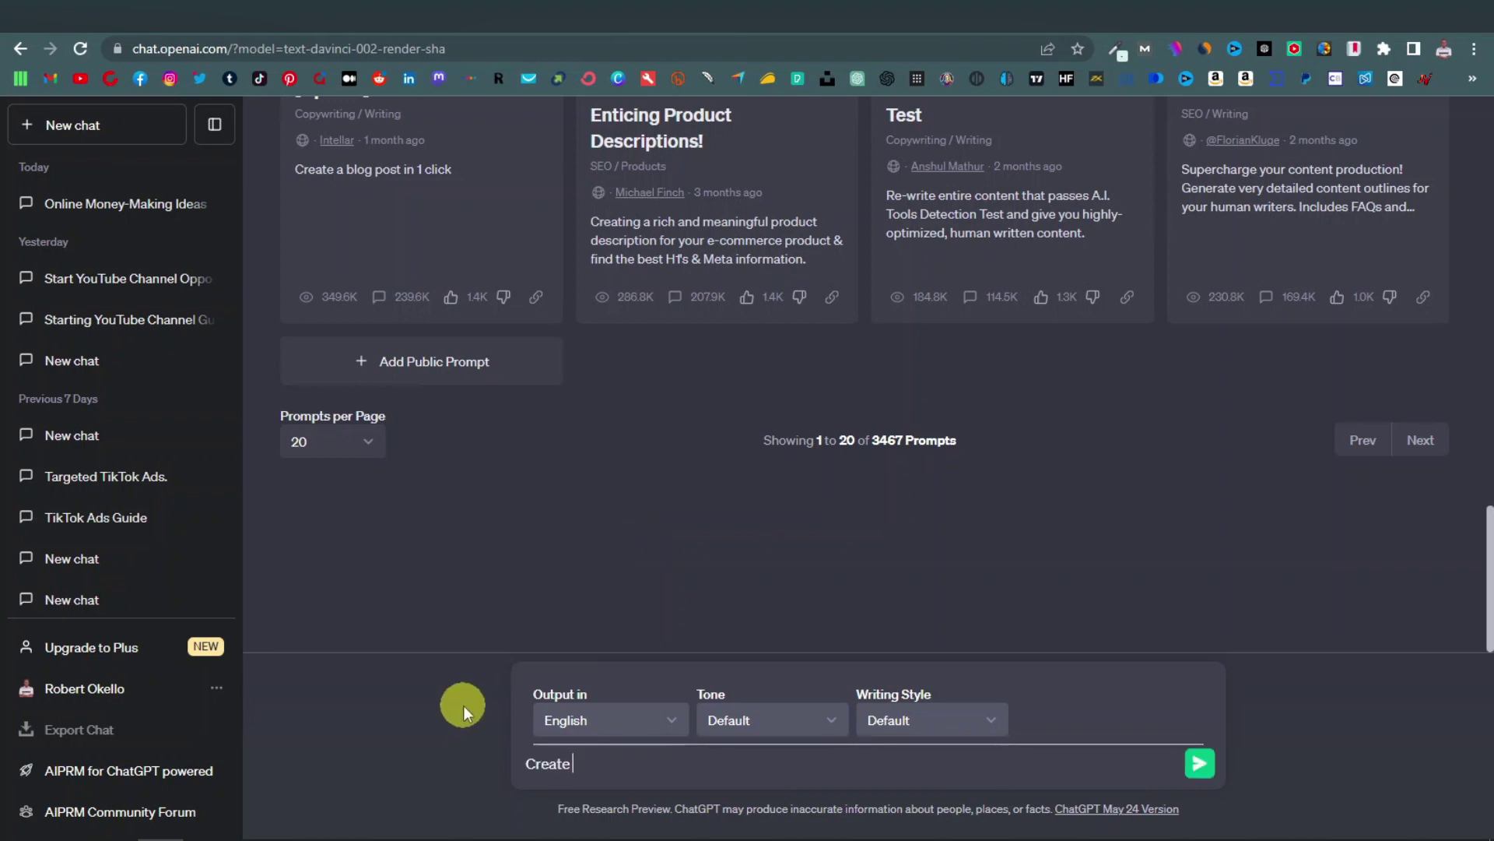
{"action": "type", "text": " thread on differe"}
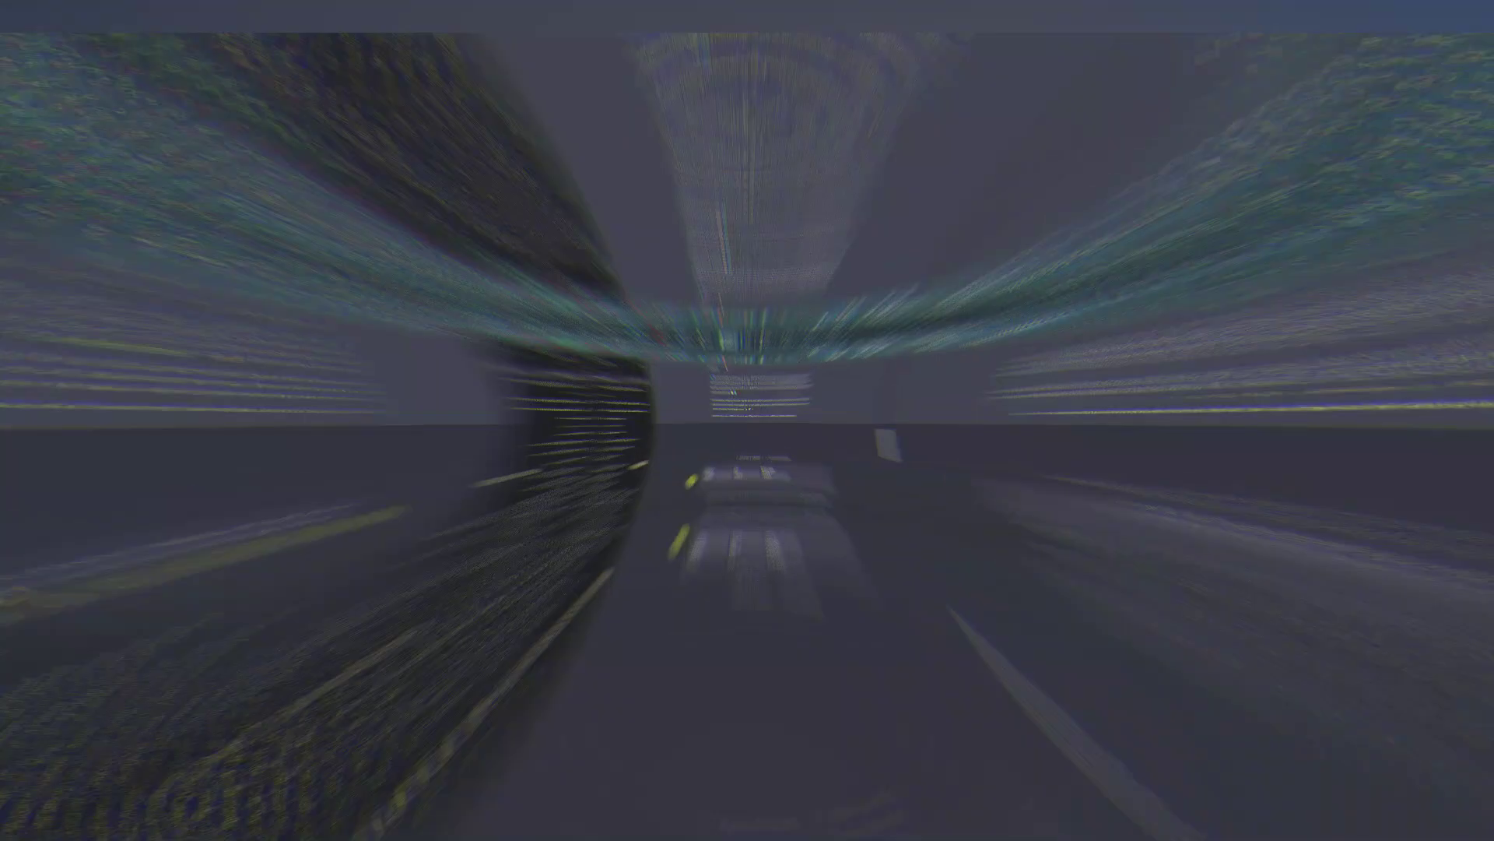
Scroll through ChatGPT's 'Different Ways to Make Money Online' thread and back to its top
{"action": "scroll", "coordinate": [476, 567], "scroll_direction": "up", "scroll_amount": 15}
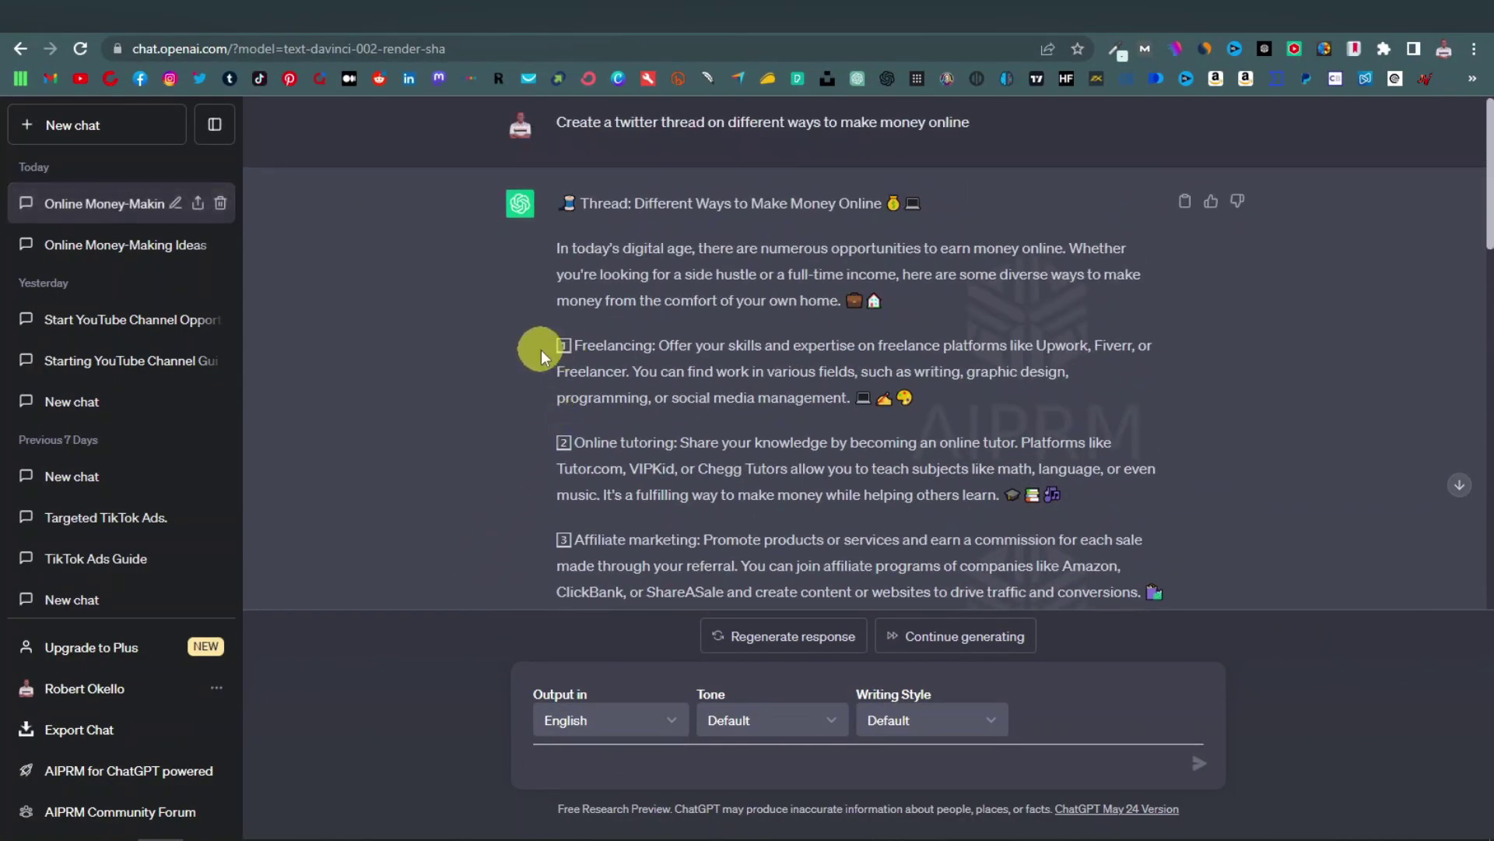
{"action": "scroll", "coordinate": [562, 539], "scroll_direction": "down", "scroll_amount": 7}
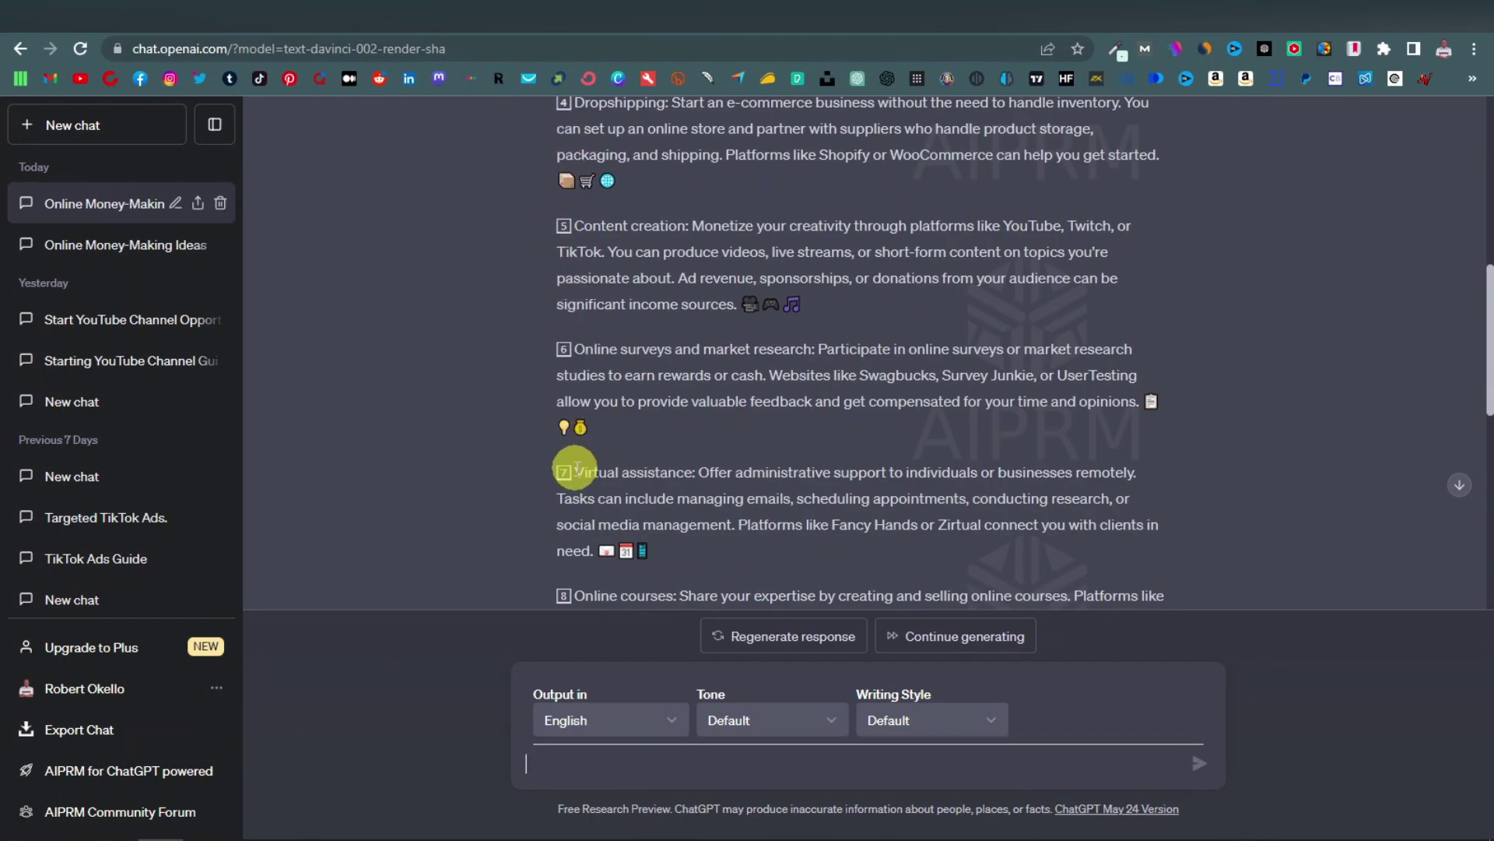
{"action": "scroll", "coordinate": [529, 443], "scroll_direction": "down", "scroll_amount": 4}
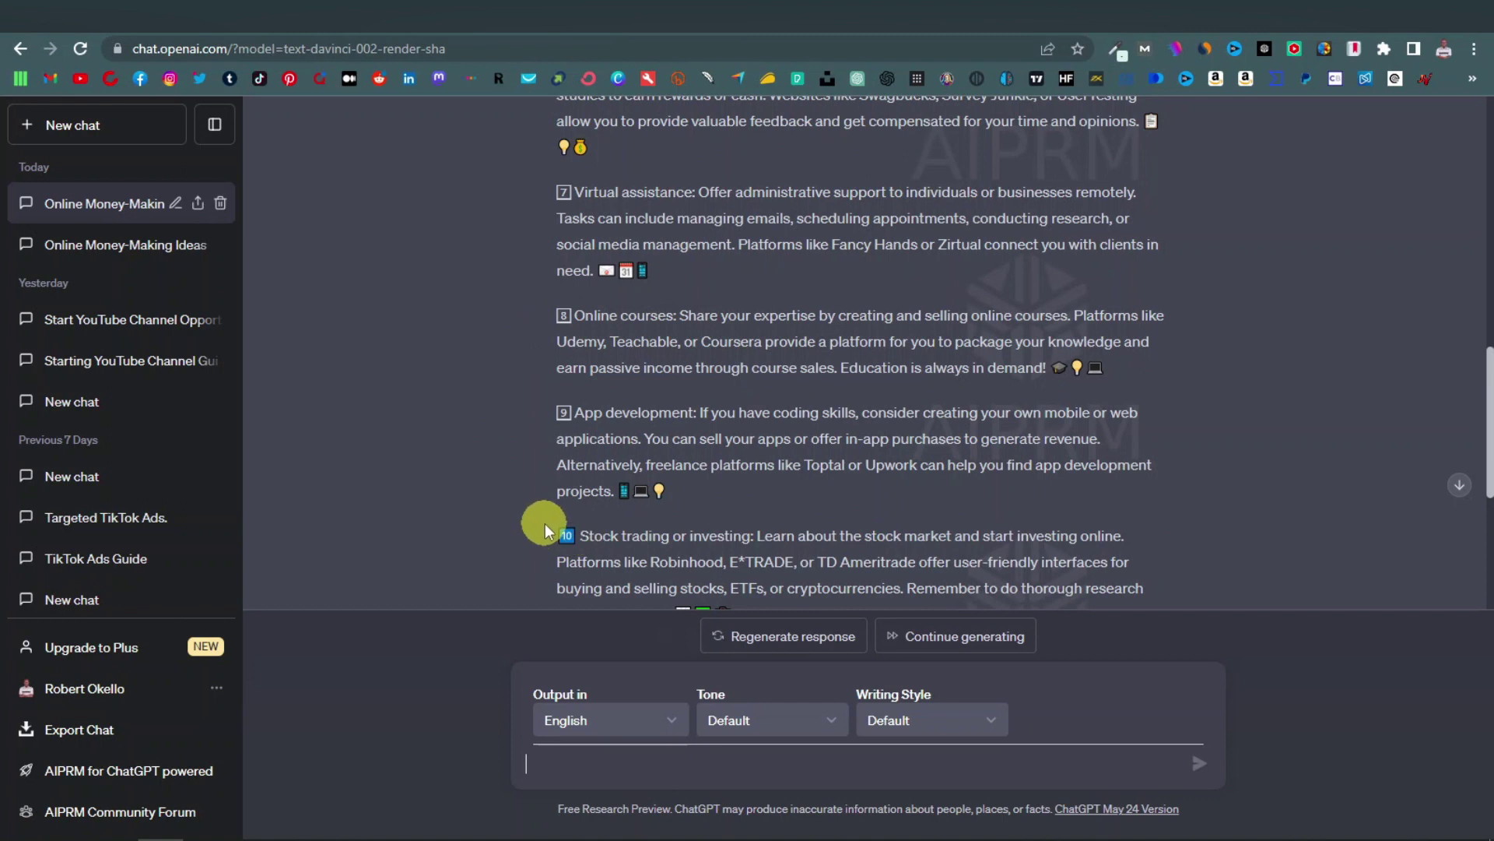
{"action": "scroll", "coordinate": [544, 520], "scroll_direction": "up", "scroll_amount": 9}
{"action": "scroll", "coordinate": [521, 511], "scroll_direction": "up", "scroll_amount": 3}
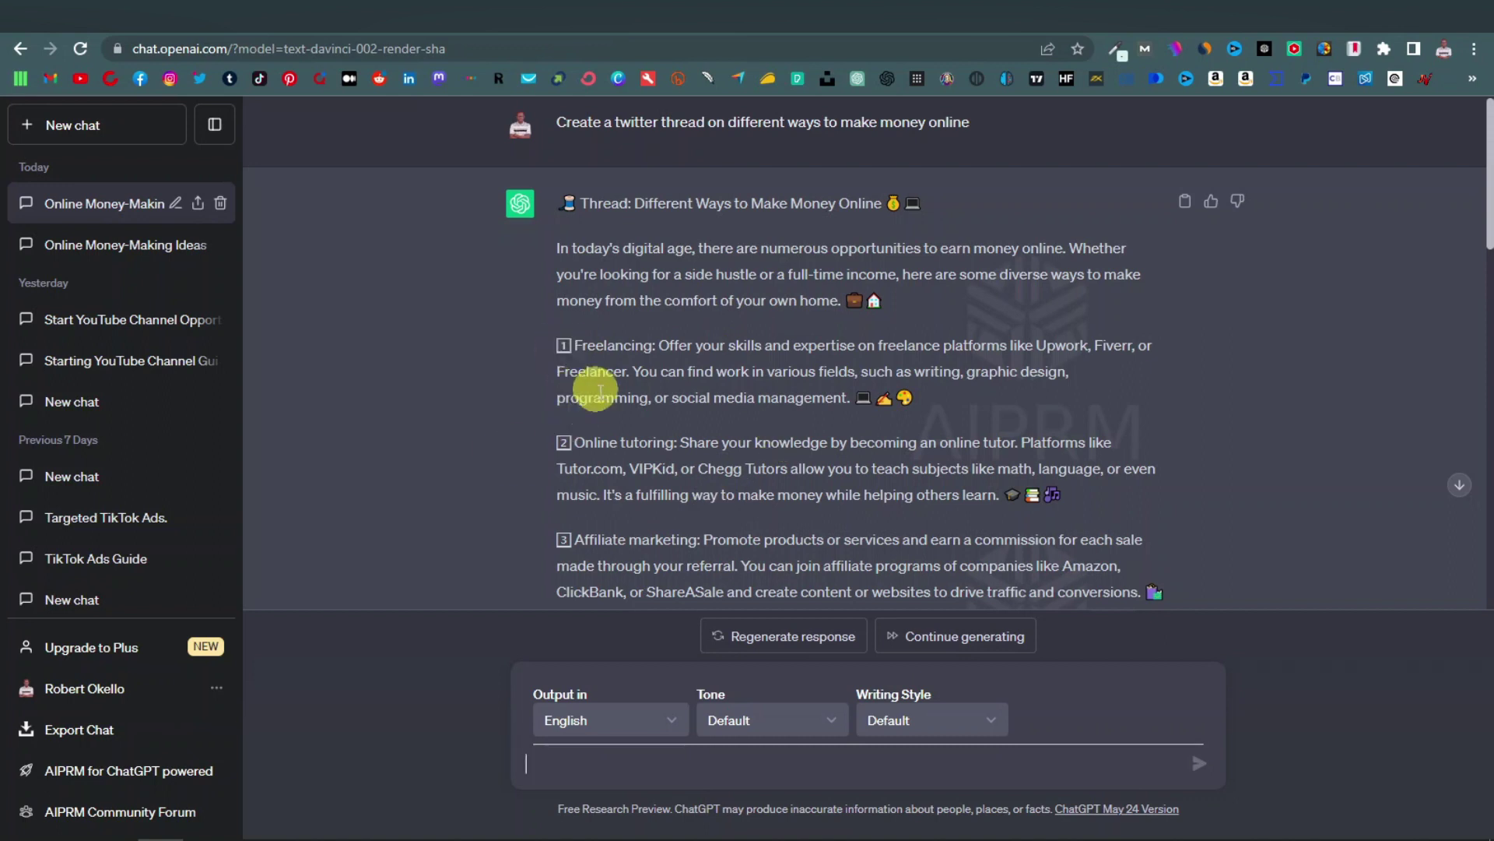
{"action": "scroll", "coordinate": [568, 359], "scroll_direction": "down", "scroll_amount": 3}
{"action": "scroll", "coordinate": [592, 389], "scroll_direction": "down", "scroll_amount": 8}
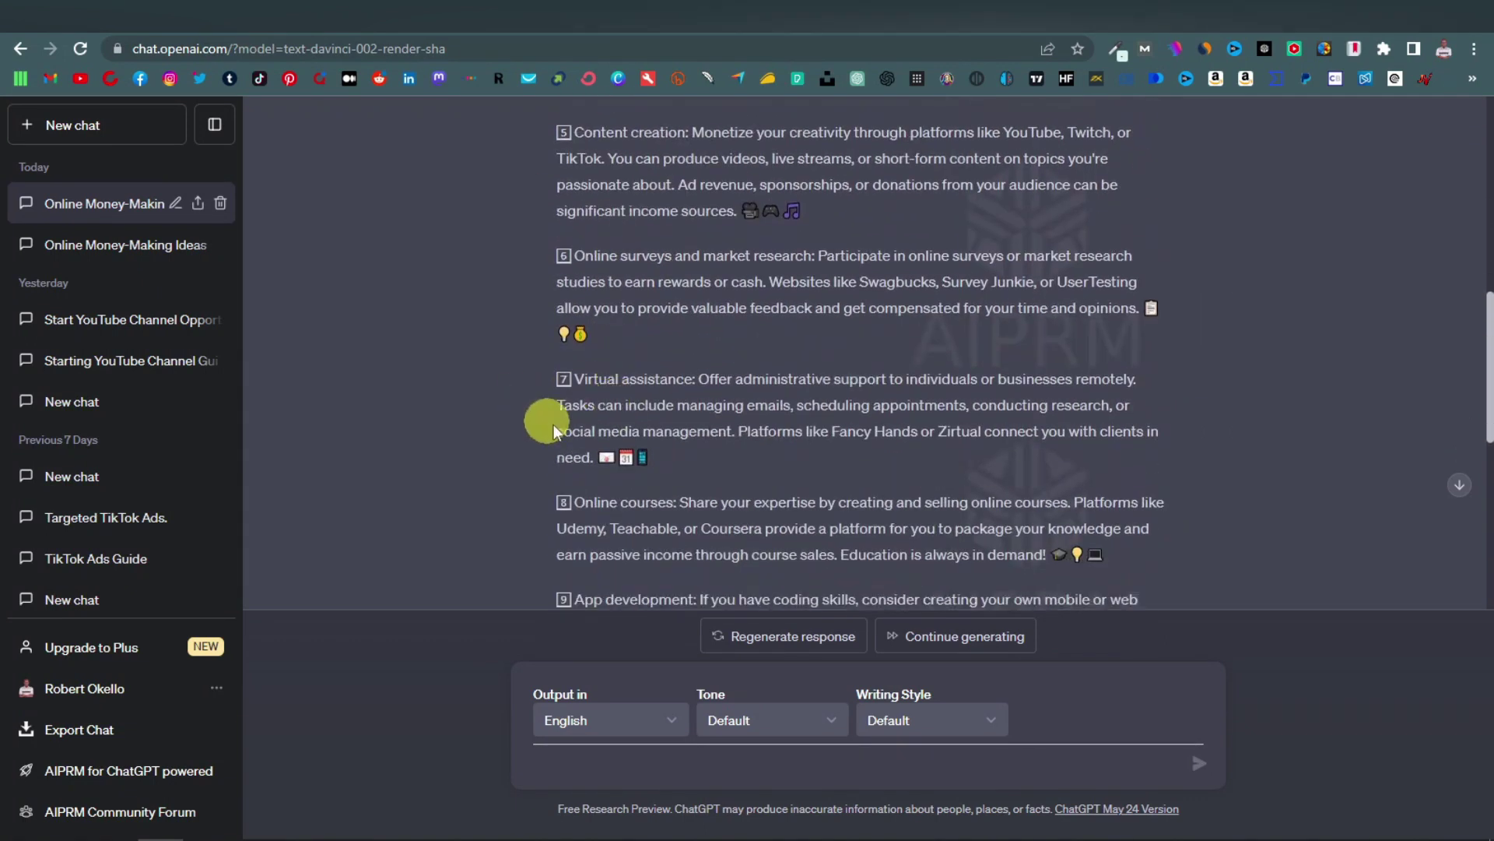
{"action": "scroll", "coordinate": [611, 377], "scroll_direction": "up", "scroll_amount": 7}
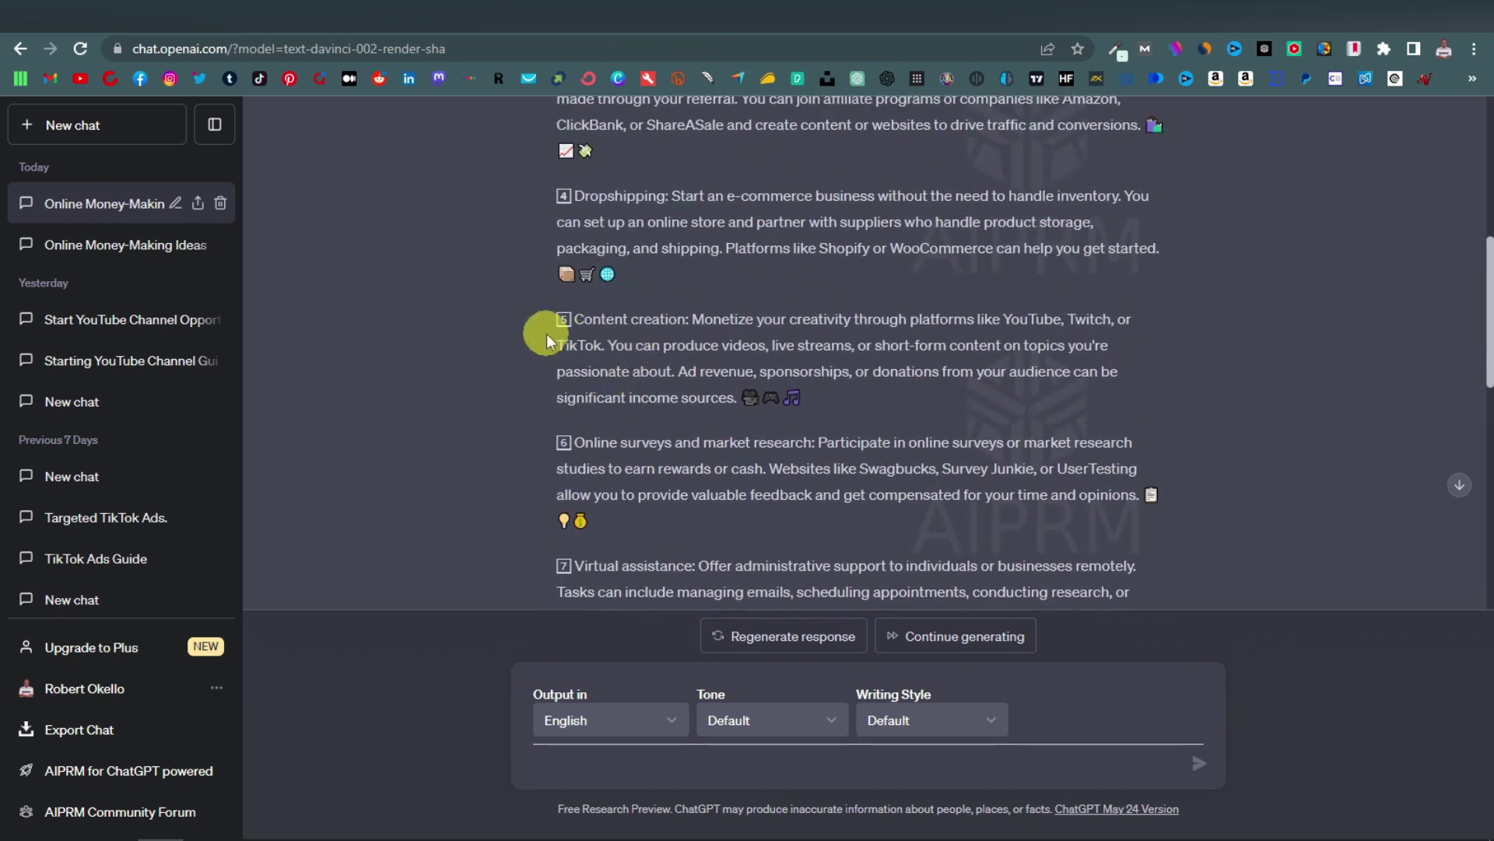
{"action": "scroll", "coordinate": [547, 334], "scroll_direction": "up", "scroll_amount": 5}
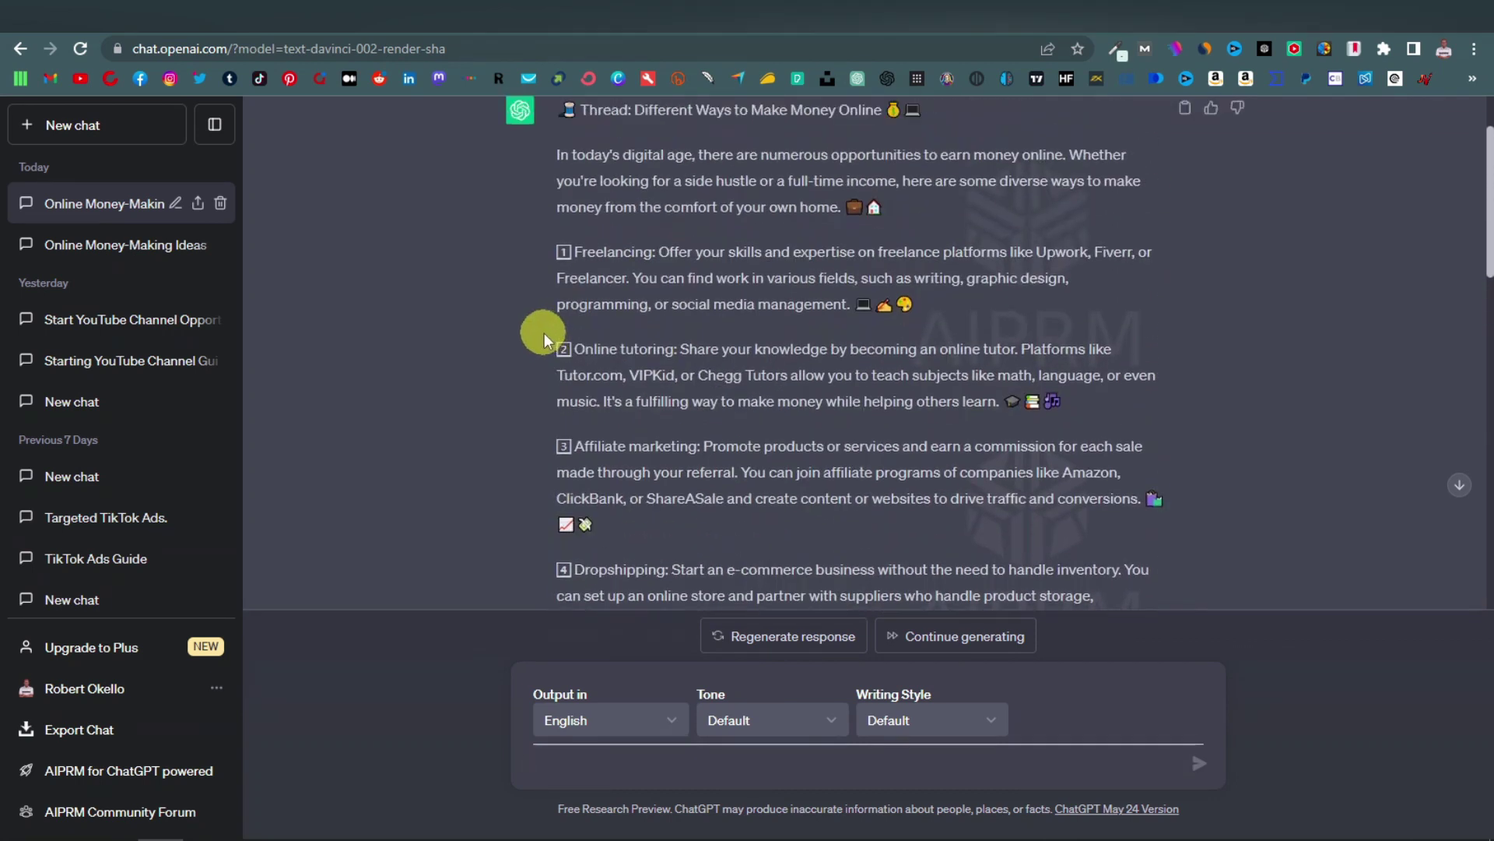
{"action": "scroll", "coordinate": [689, 312], "scroll_direction": "up", "scroll_amount": 1}
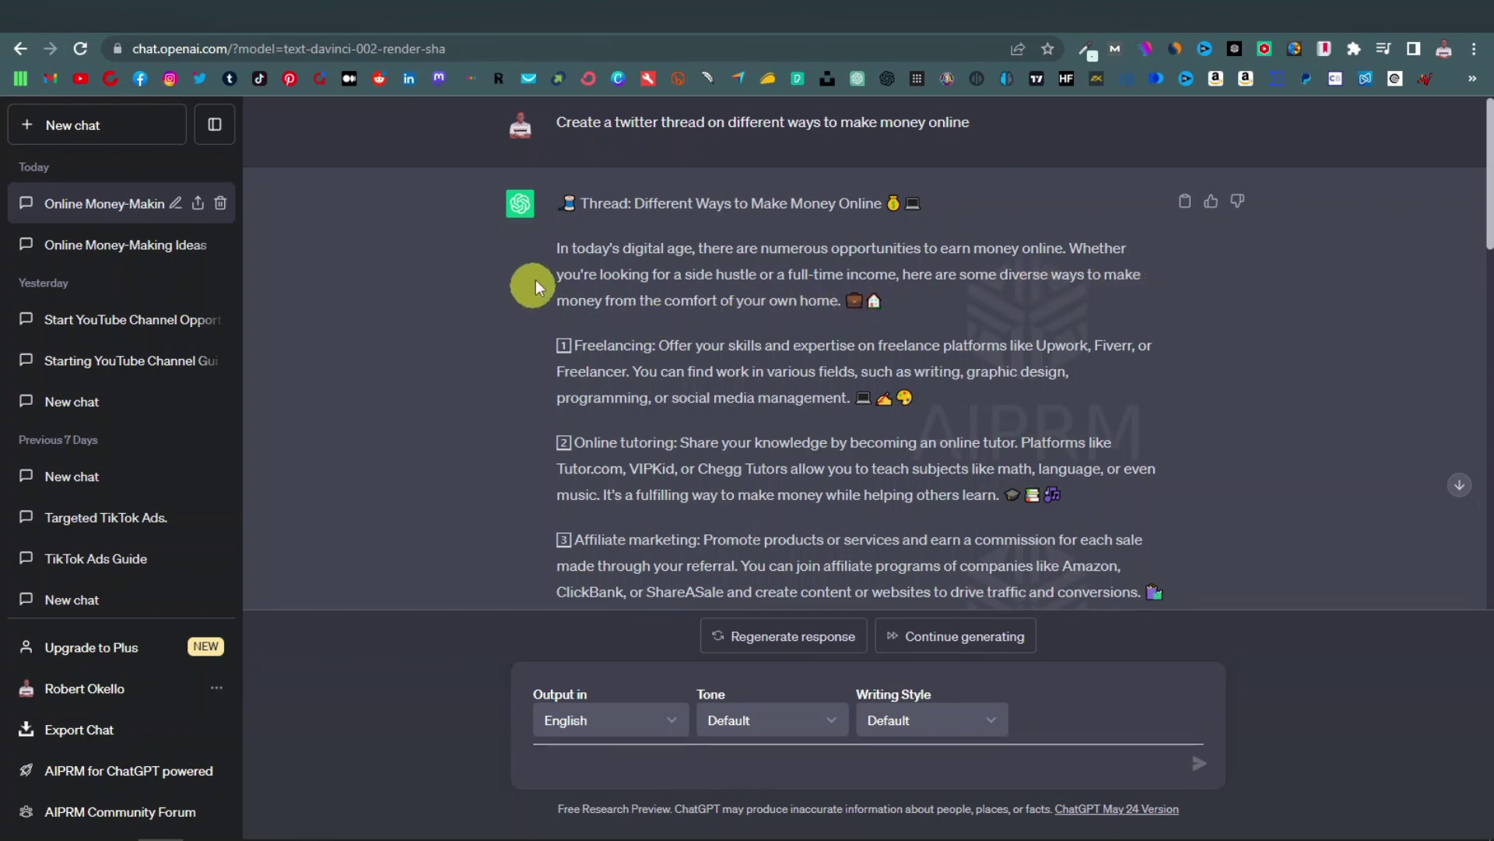
Copy ChatGPT's intro paragraph and paste it as the first tweet of a new thread
{"action": "left_click_drag", "start_coordinate": [555, 248], "coordinate": [910, 305]}
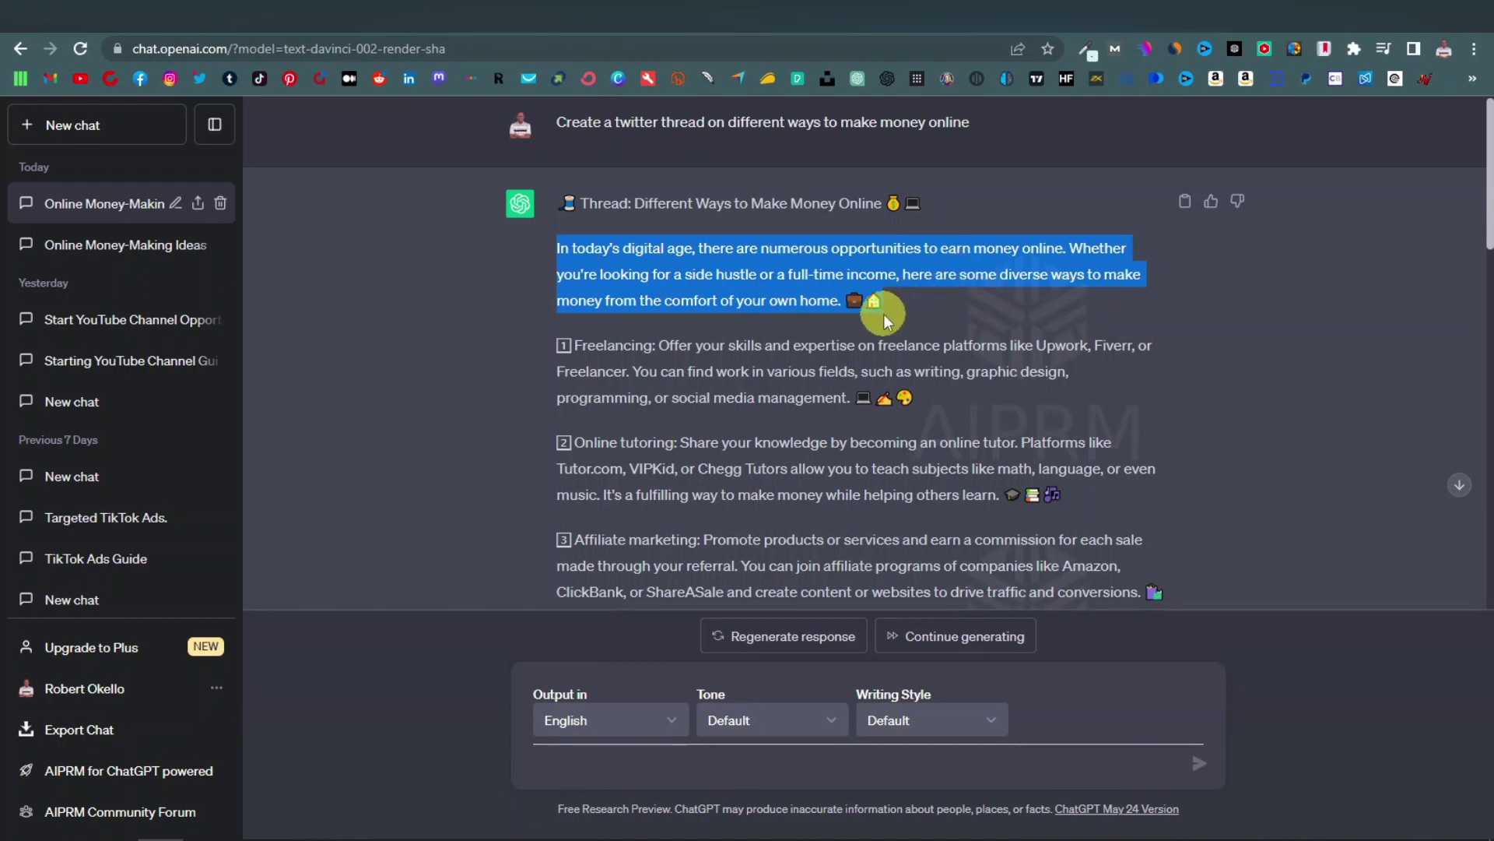
{"action": "right_click", "coordinate": [811, 288]}
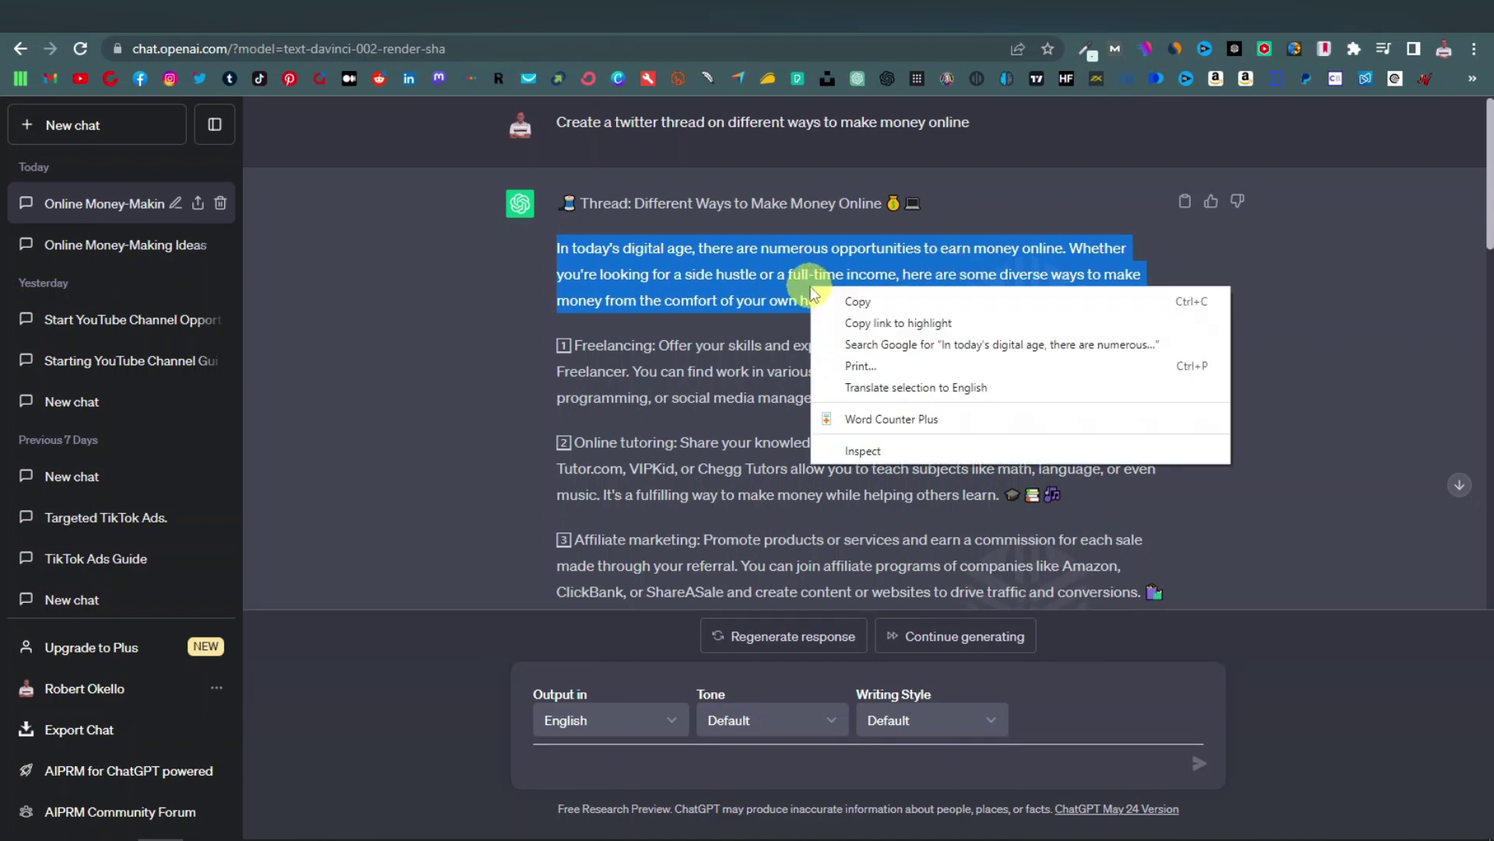
{"action": "left_click", "coordinate": [857, 302]}
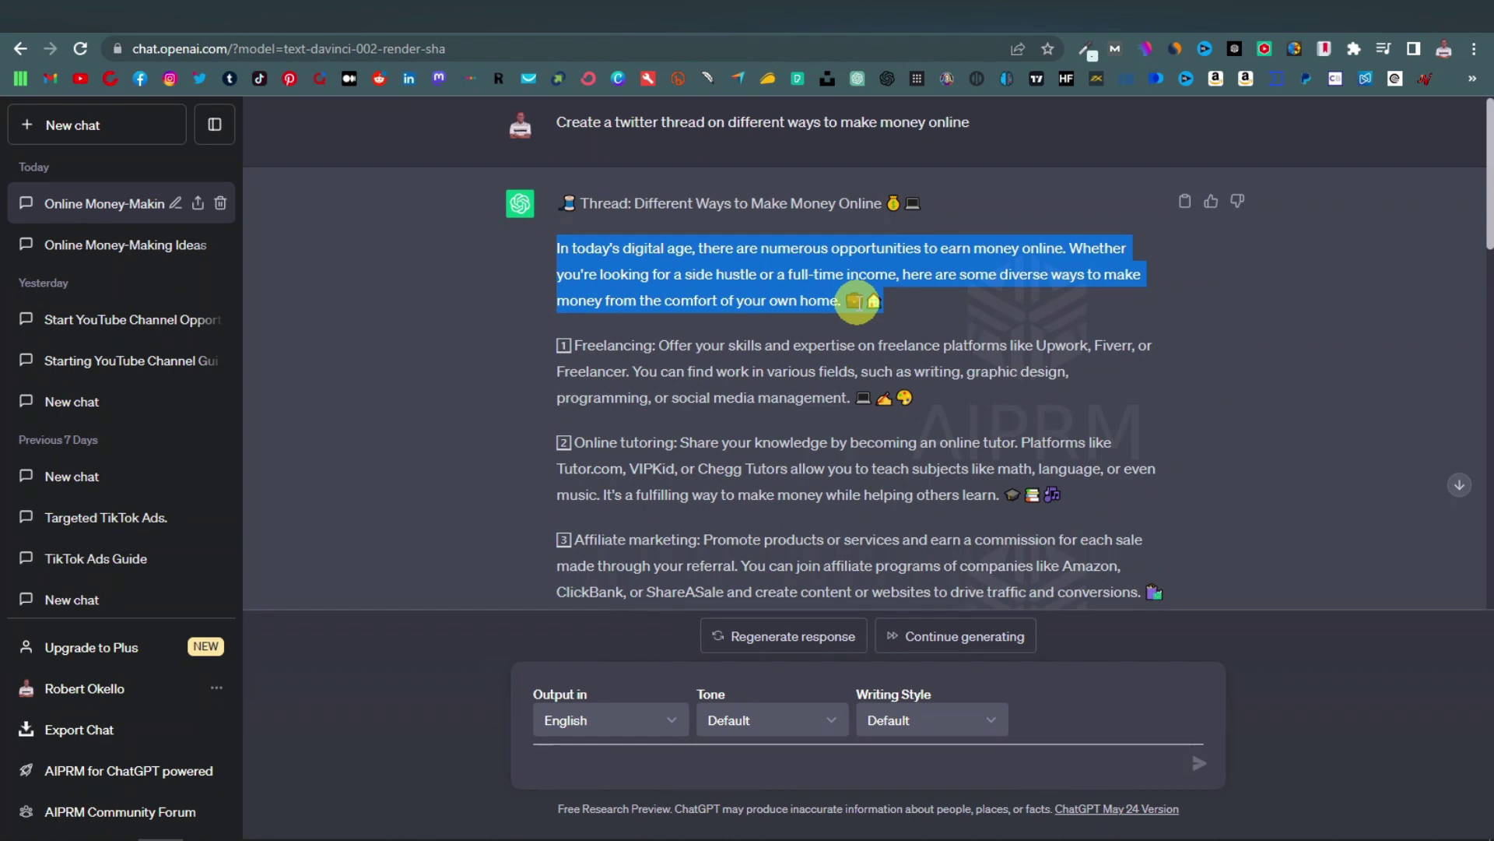
{"action": "key", "text": "ctrl+Tab"}
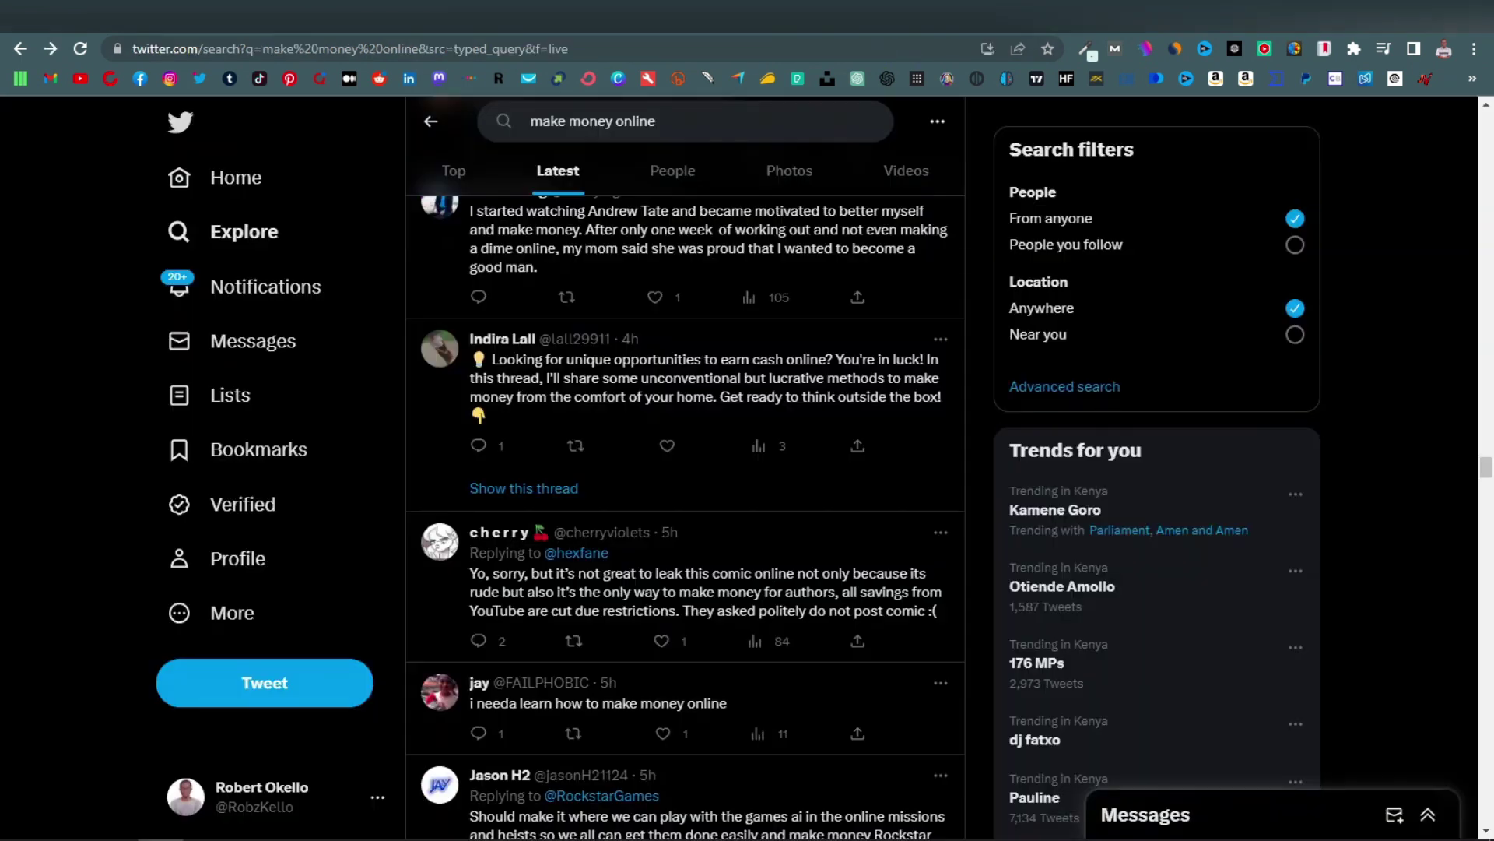
{"action": "left_click", "coordinate": [265, 688]}
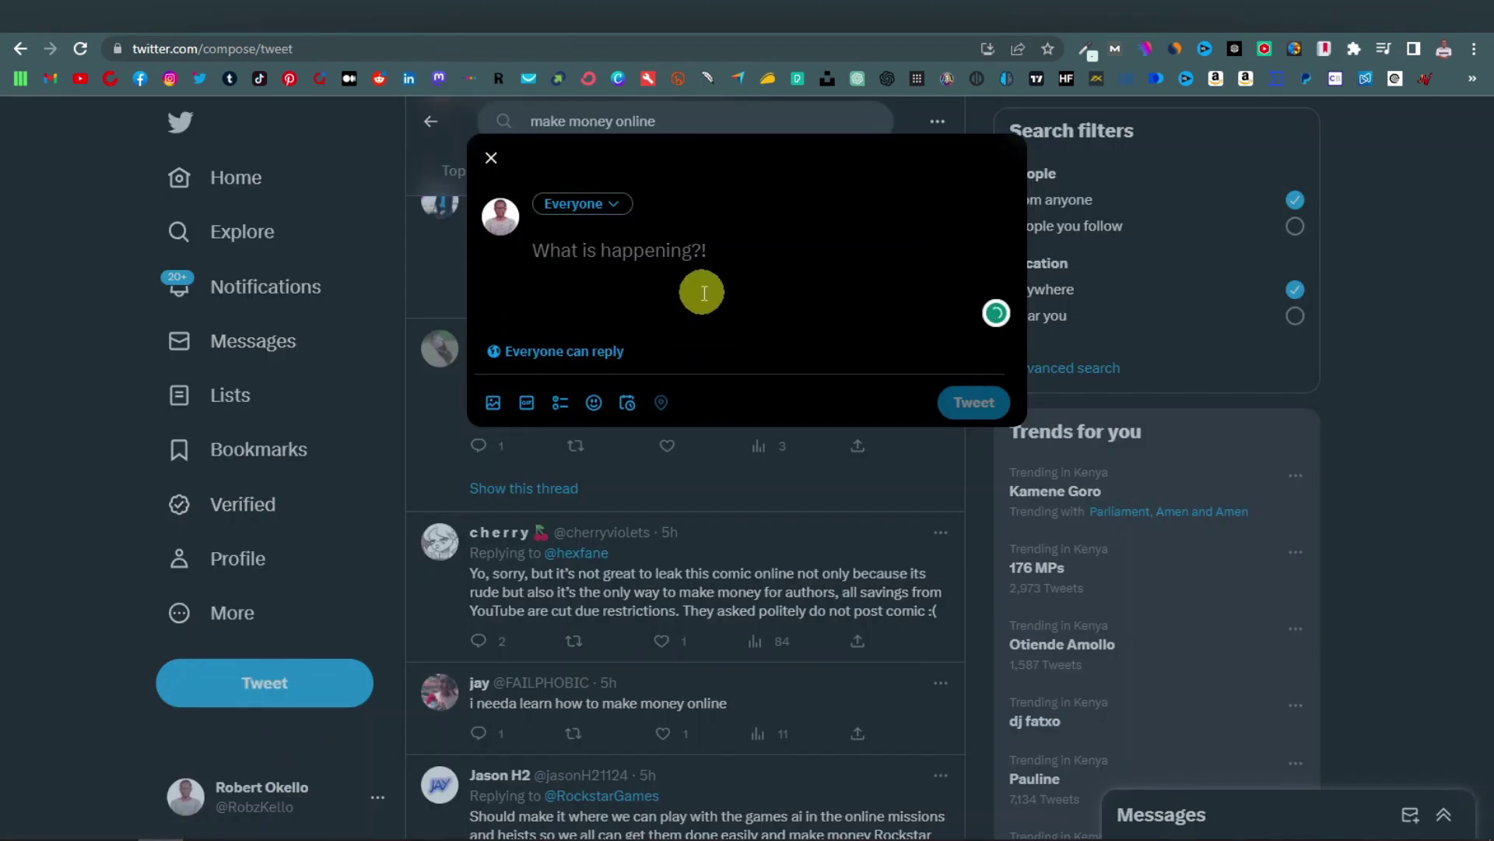
{"action": "right_click", "coordinate": [574, 257]}
{"action": "left_click", "coordinate": [633, 422]}
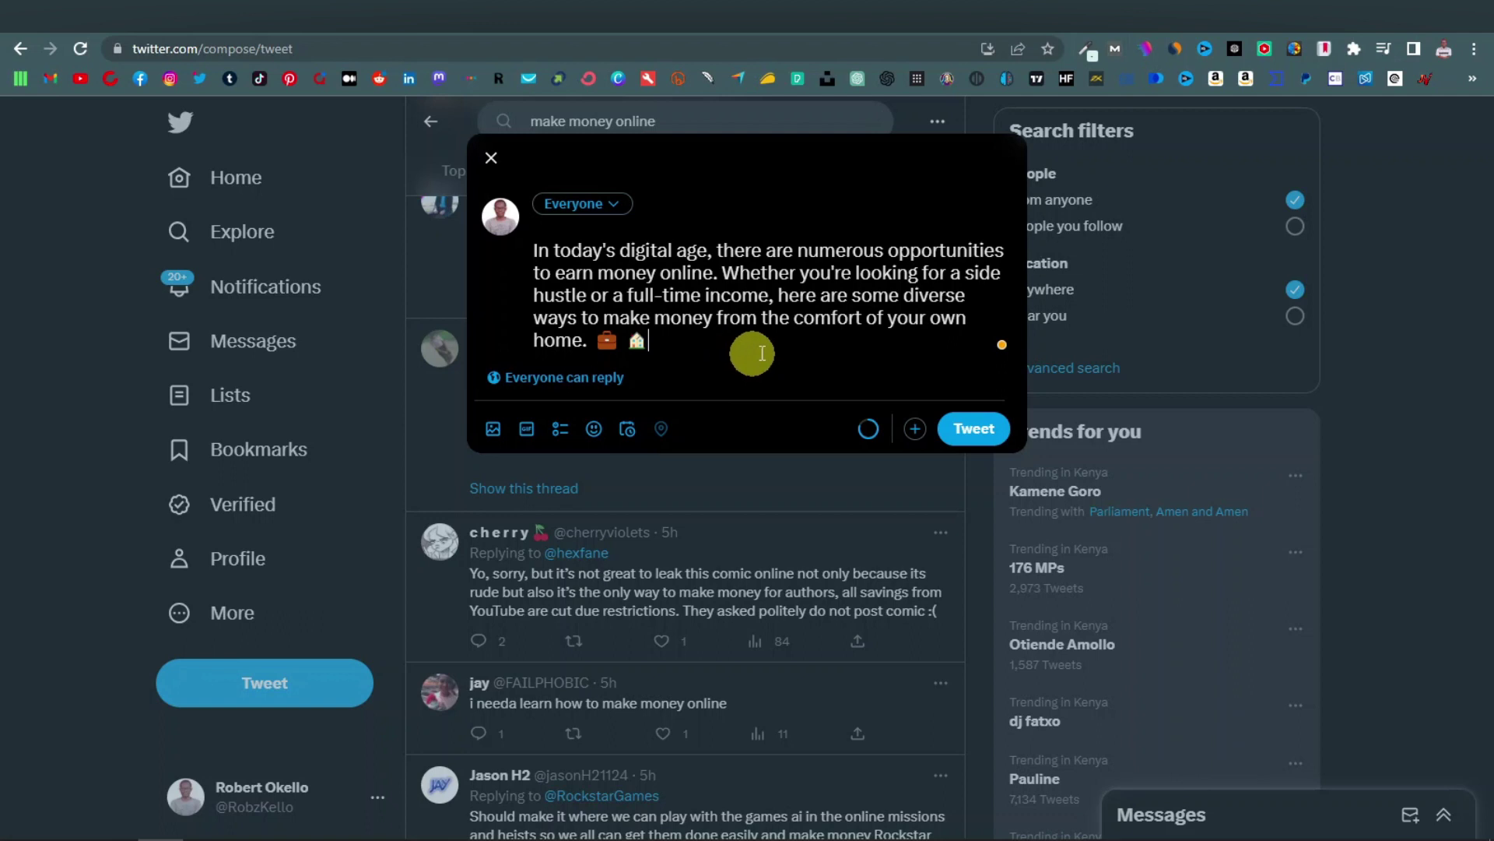
Add a second tweet containing the Freelancing paragraph
{"action": "left_click", "coordinate": [917, 429]}
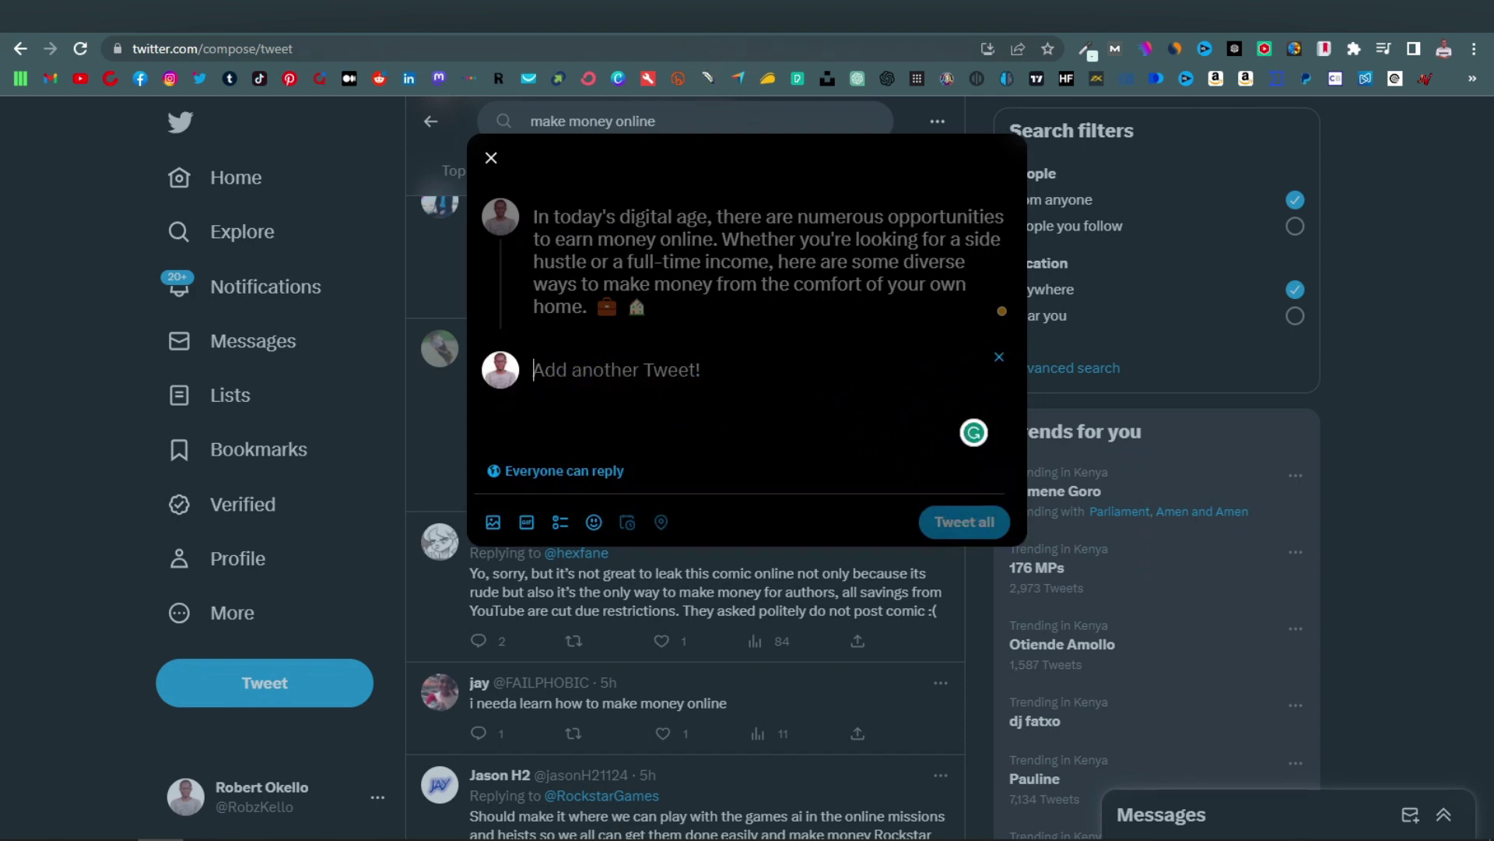
{"action": "key", "text": "ctrl+Tab"}
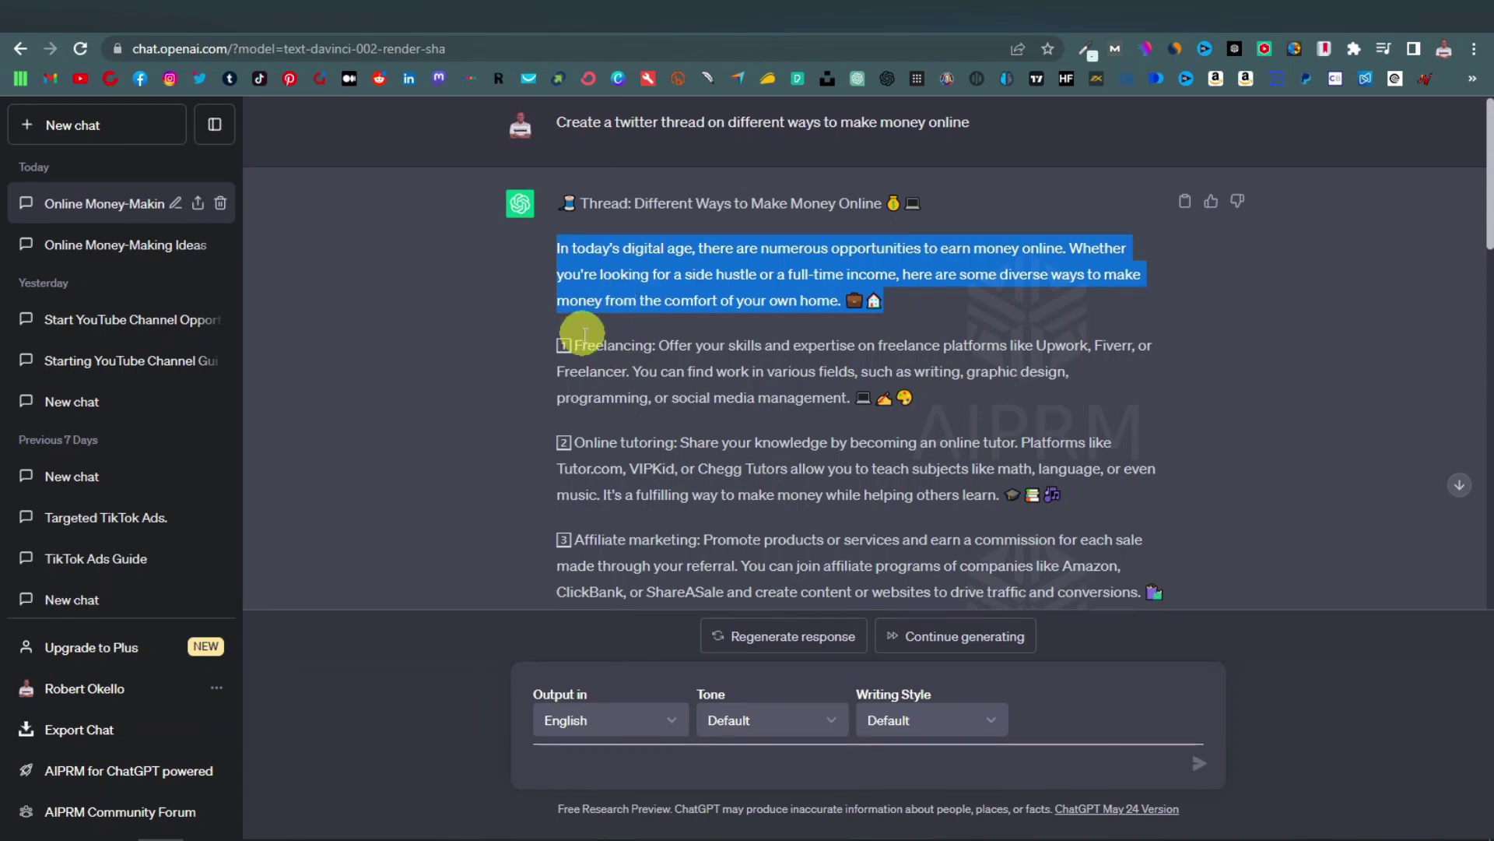
{"action": "left_click_drag", "start_coordinate": [574, 342], "coordinate": [934, 399]}
{"action": "right_click", "coordinate": [746, 382]}
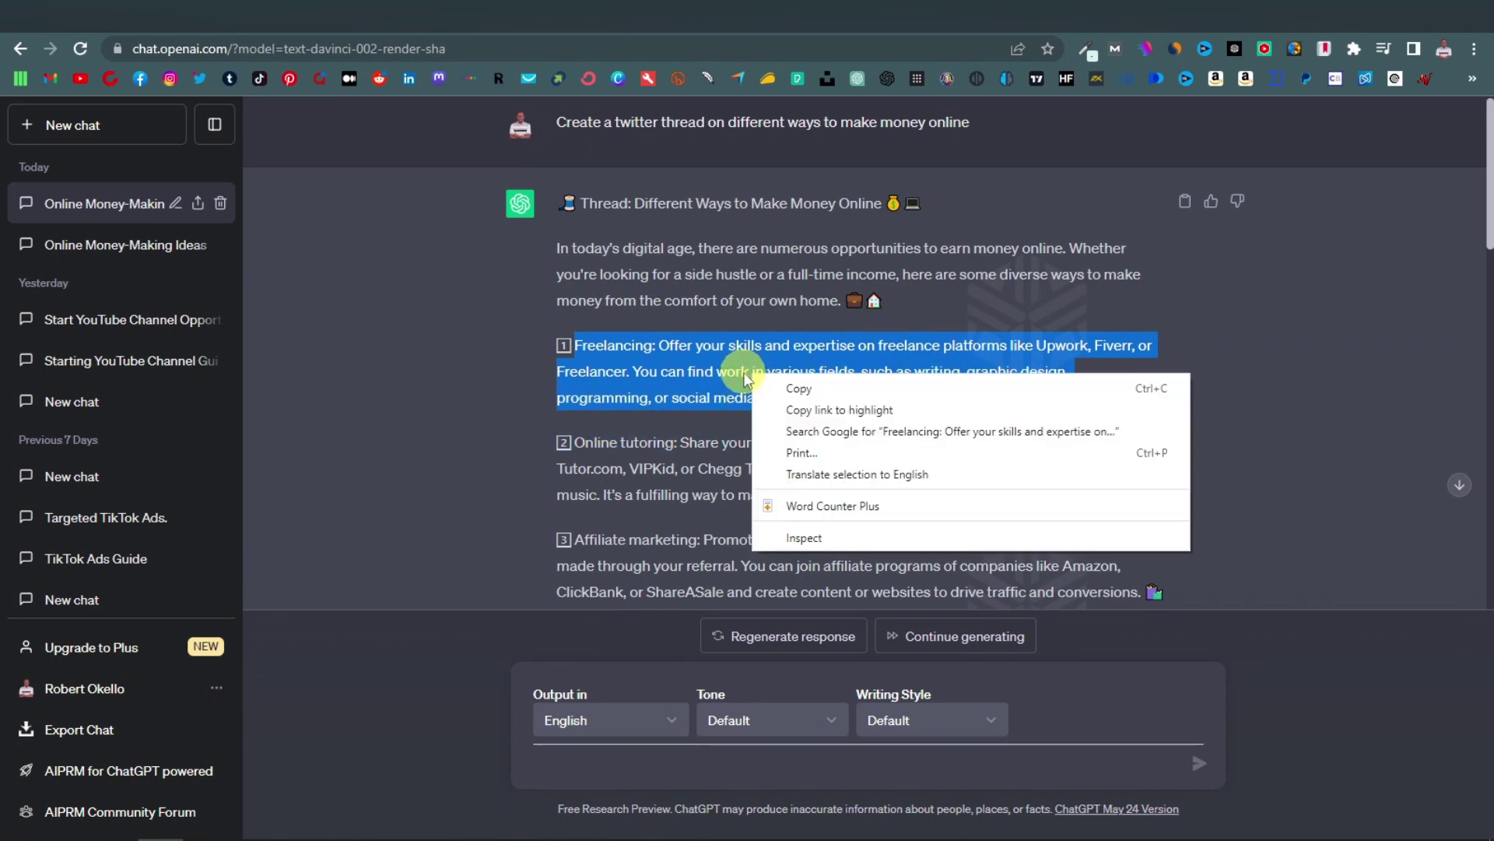
{"action": "left_click", "coordinate": [794, 389]}
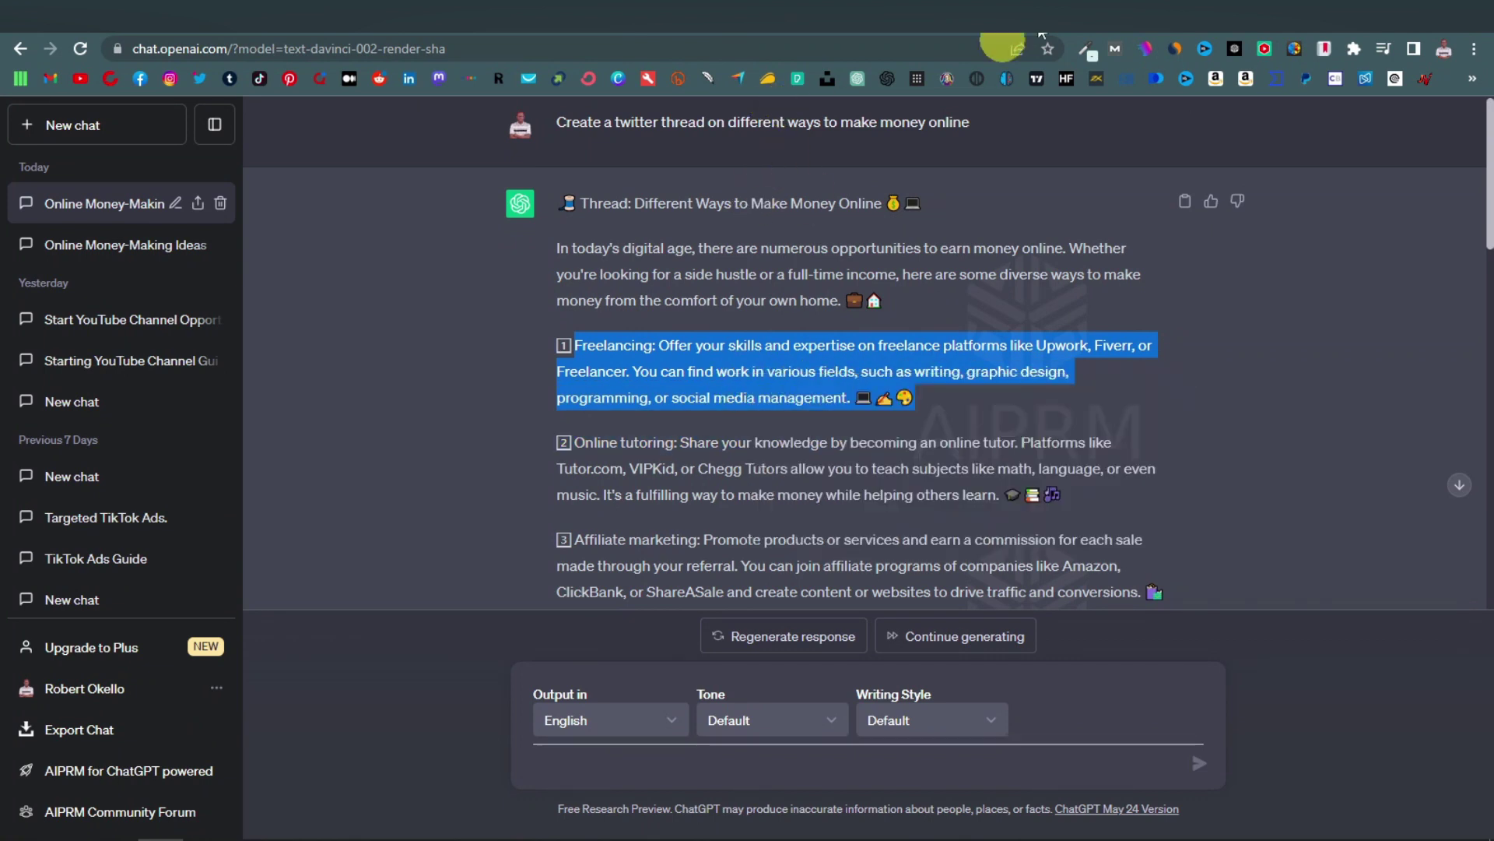
{"action": "left_click", "coordinate": [1074, 16]}
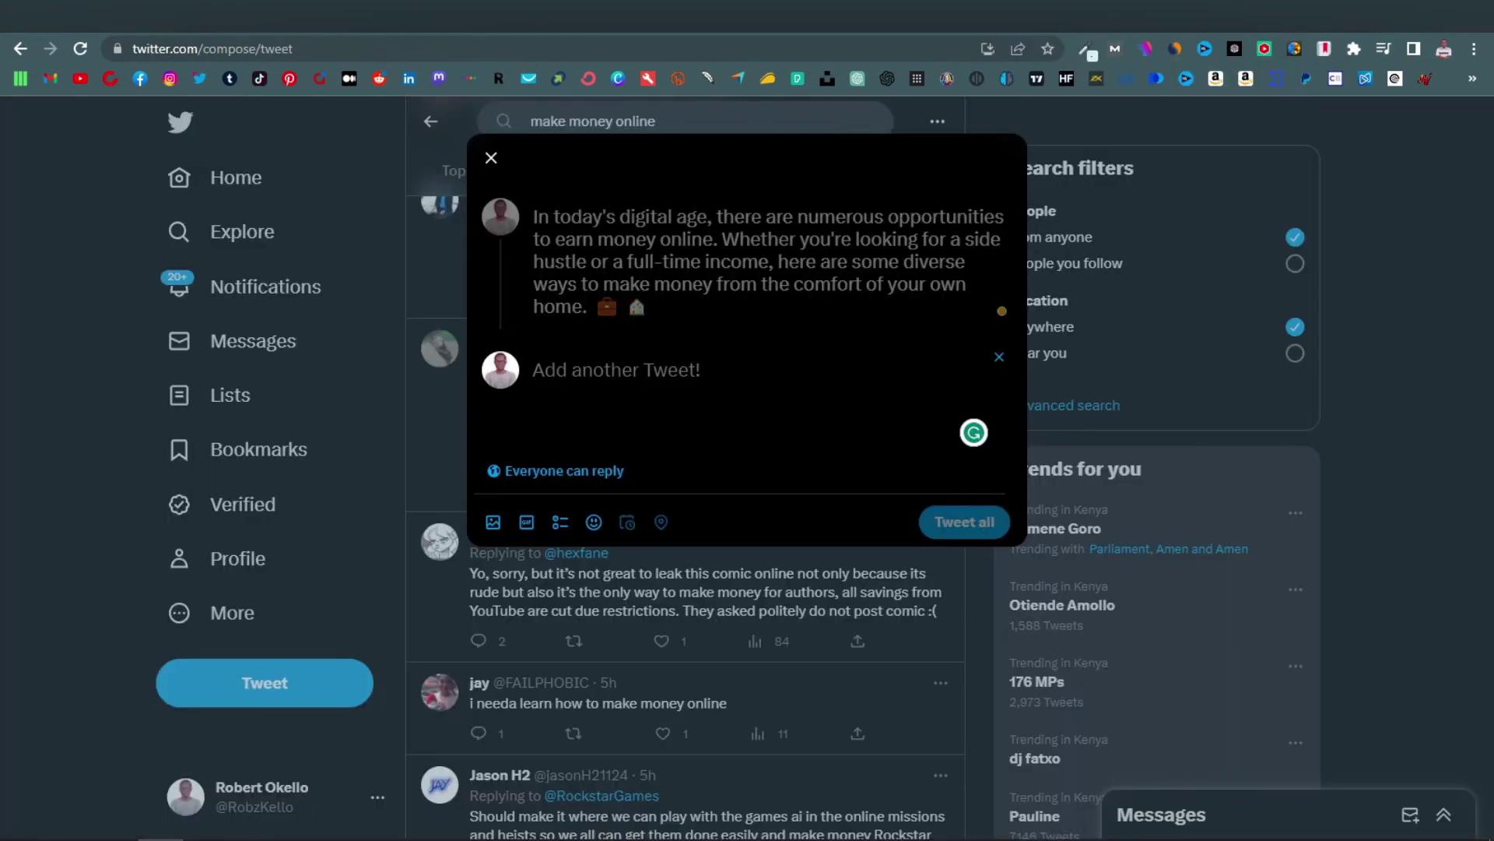
{"action": "right_click", "coordinate": [569, 366]}
{"action": "left_click", "coordinate": [617, 514]}
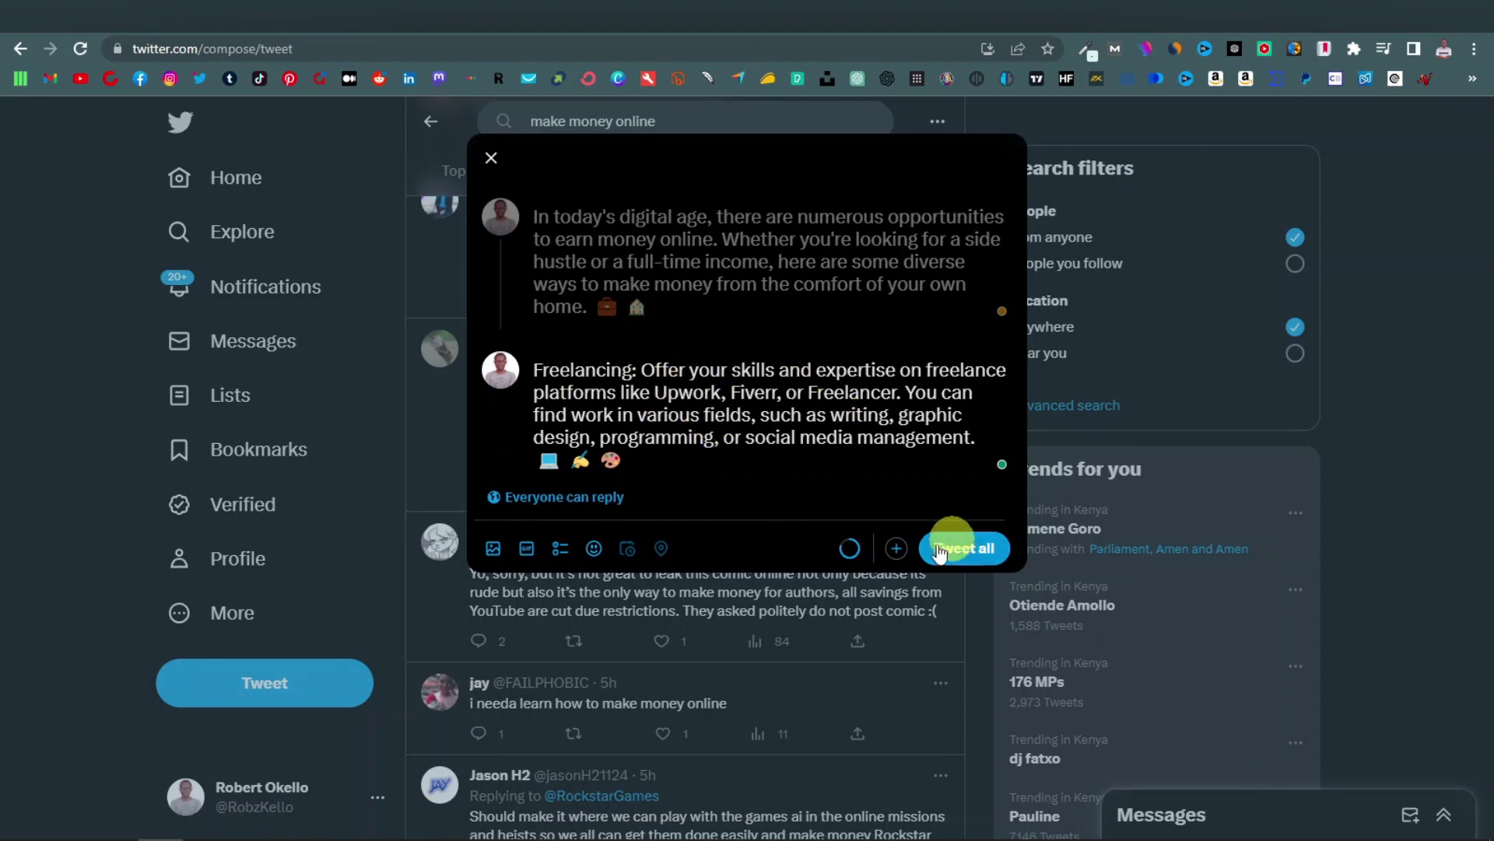
Add a third tweet containing the Online tutoring paragraph
{"action": "left_click", "coordinate": [896, 548]}
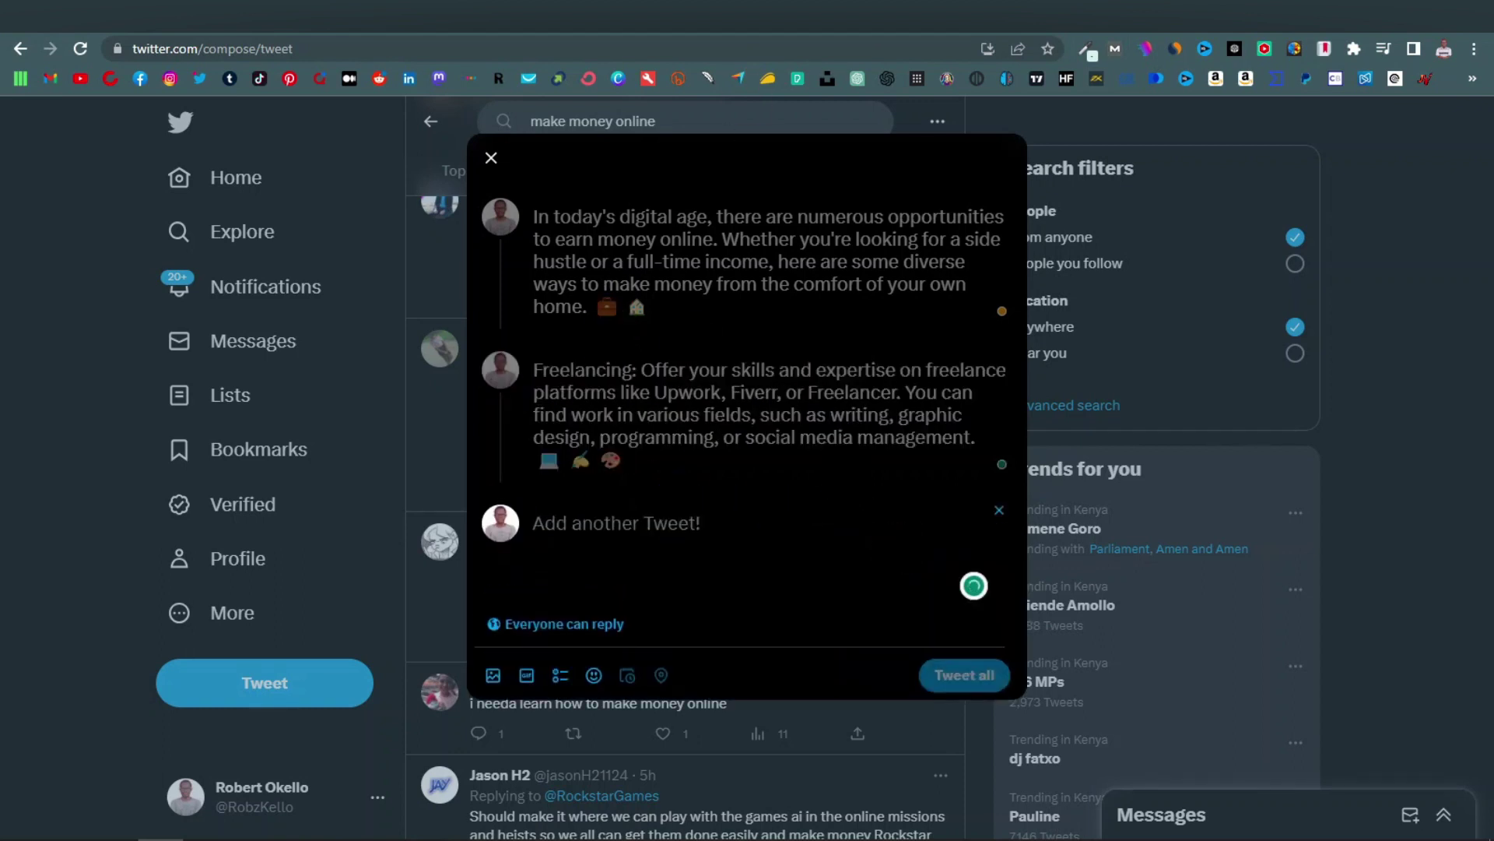
{"action": "key", "text": "ctrl+Tab"}
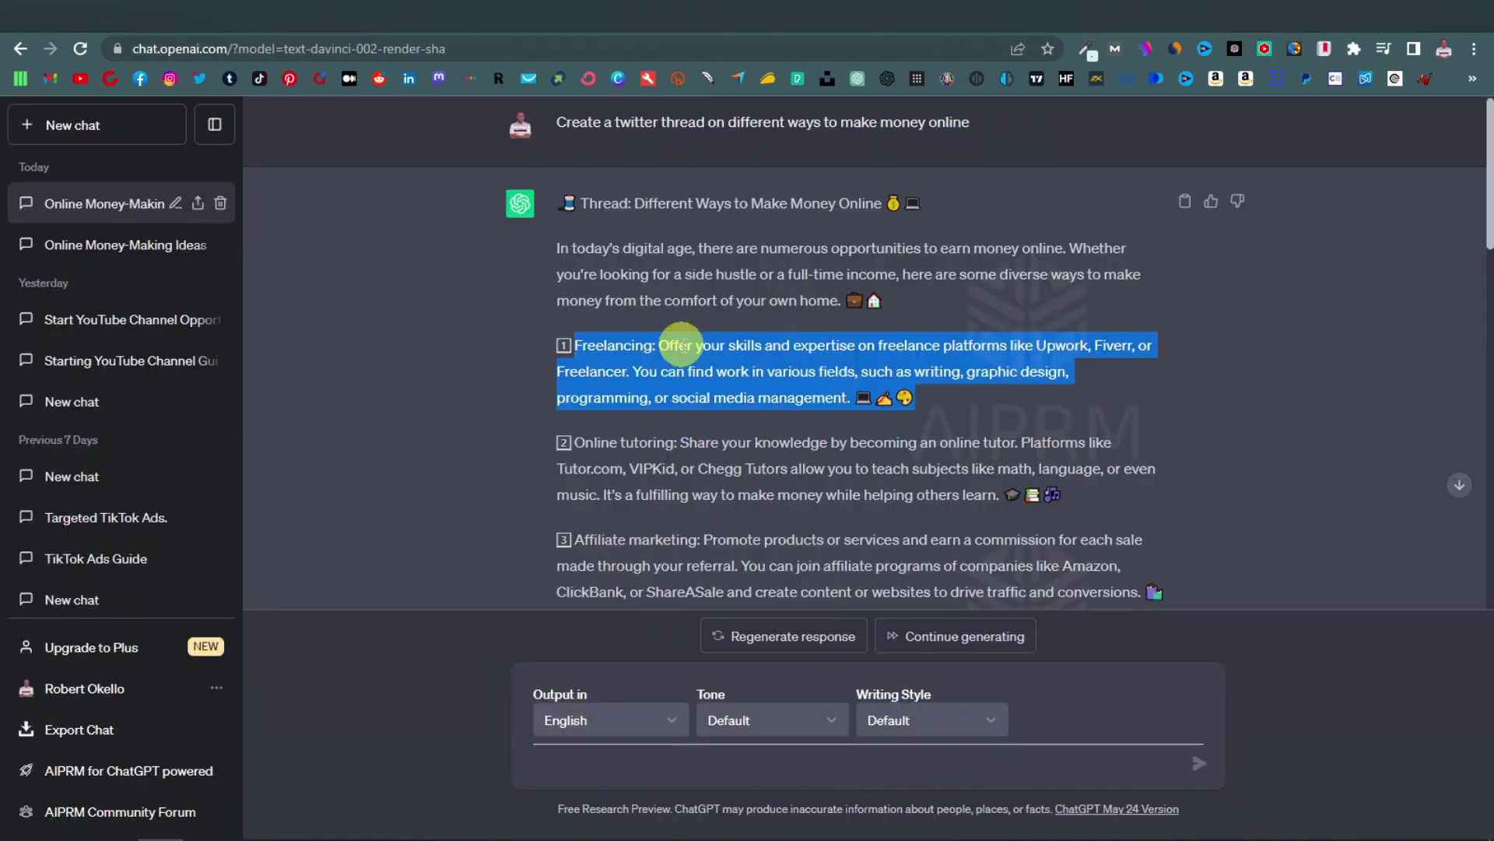
{"action": "scroll", "coordinate": [684, 437], "scroll_direction": "down", "scroll_amount": 1}
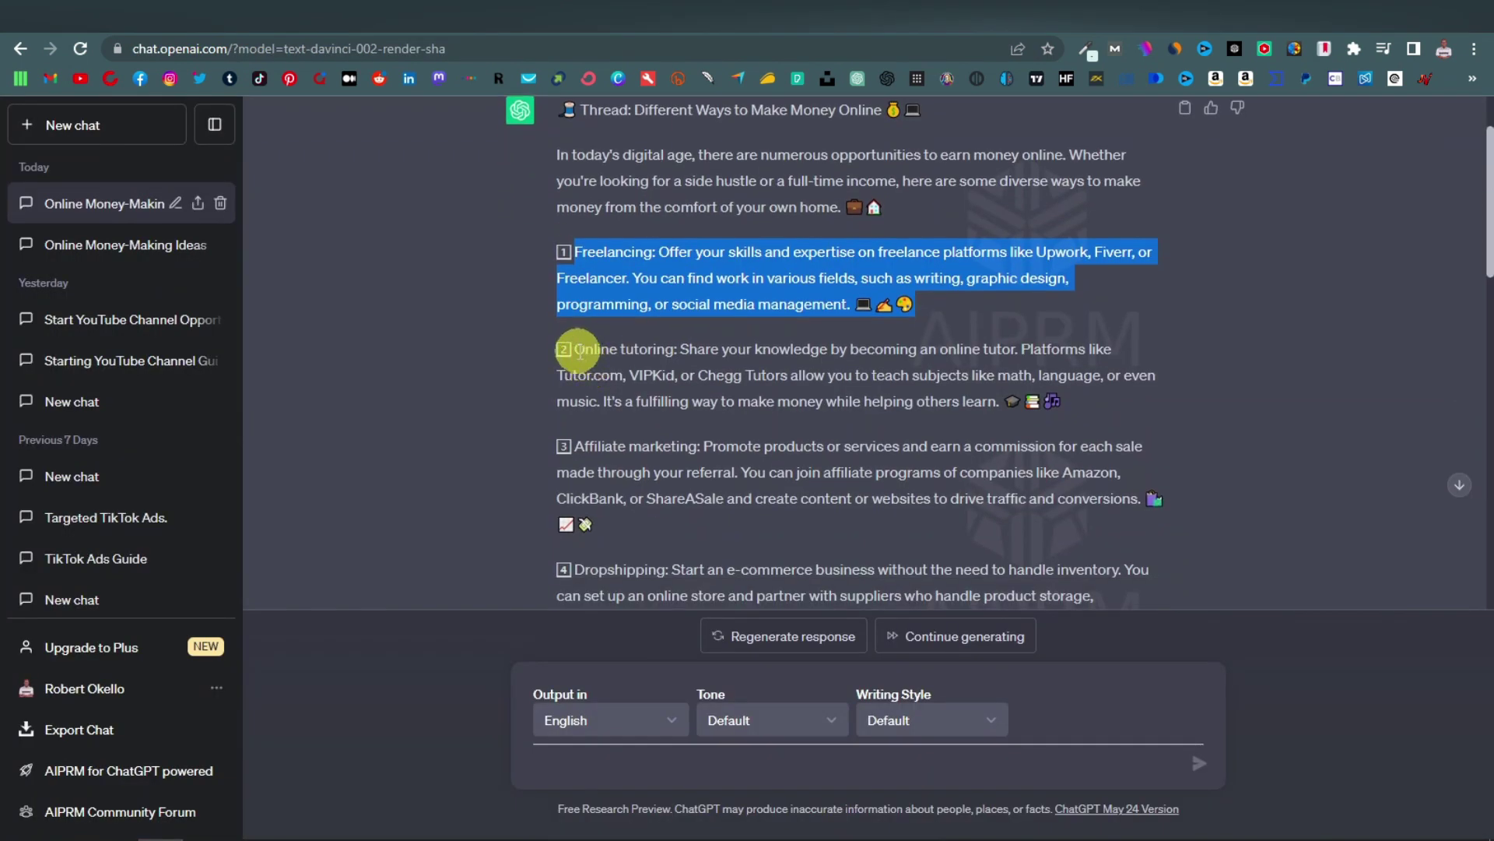
{"action": "left_click_drag", "start_coordinate": [576, 349], "coordinate": [1062, 400]}
{"action": "right_click", "coordinate": [864, 394]}
{"action": "left_click", "coordinate": [879, 401]}
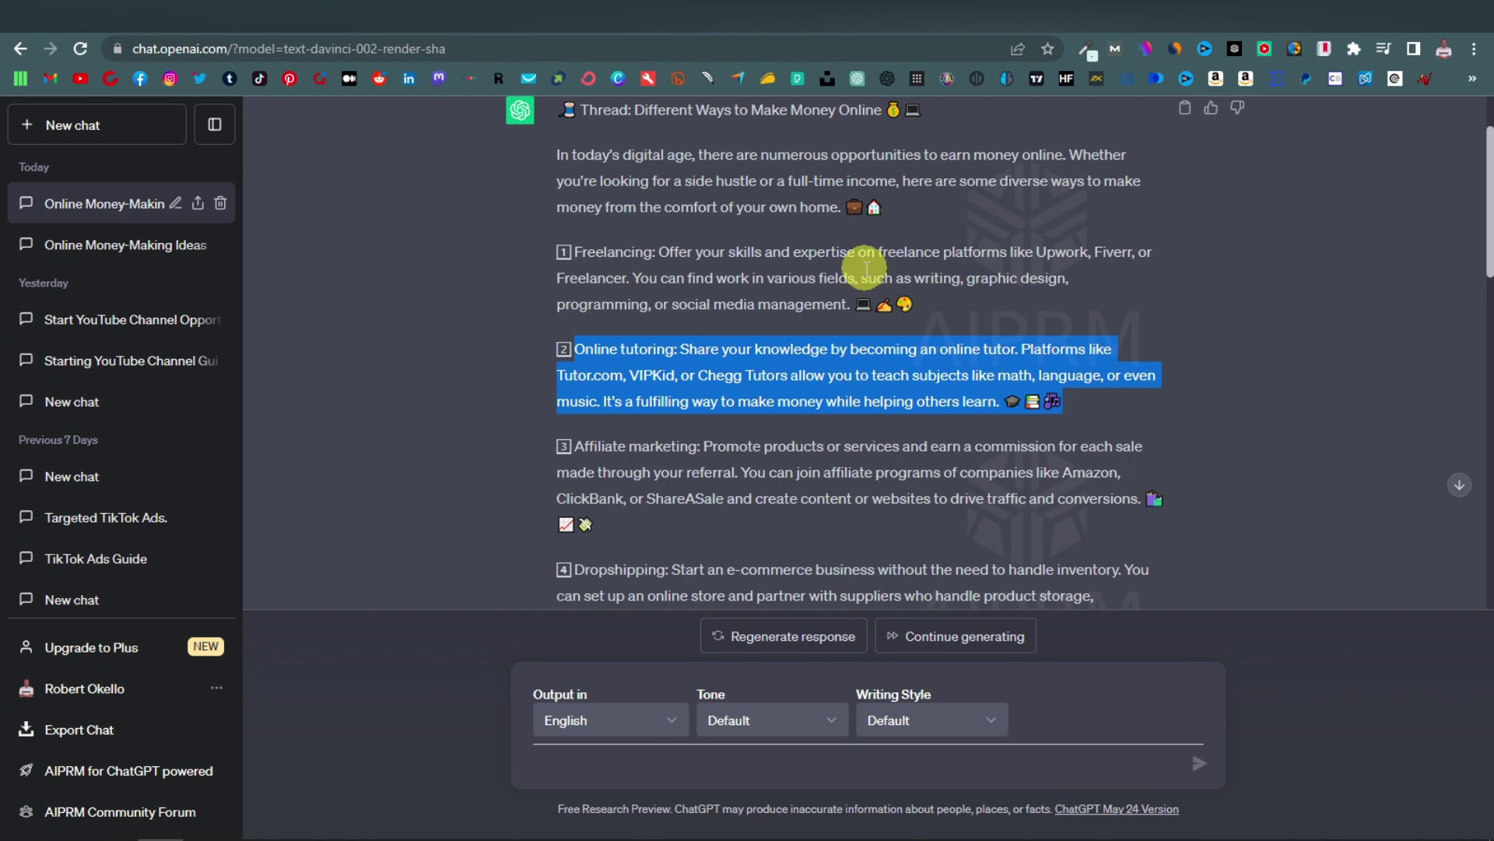
{"action": "key", "text": "ctrl+Tab"}
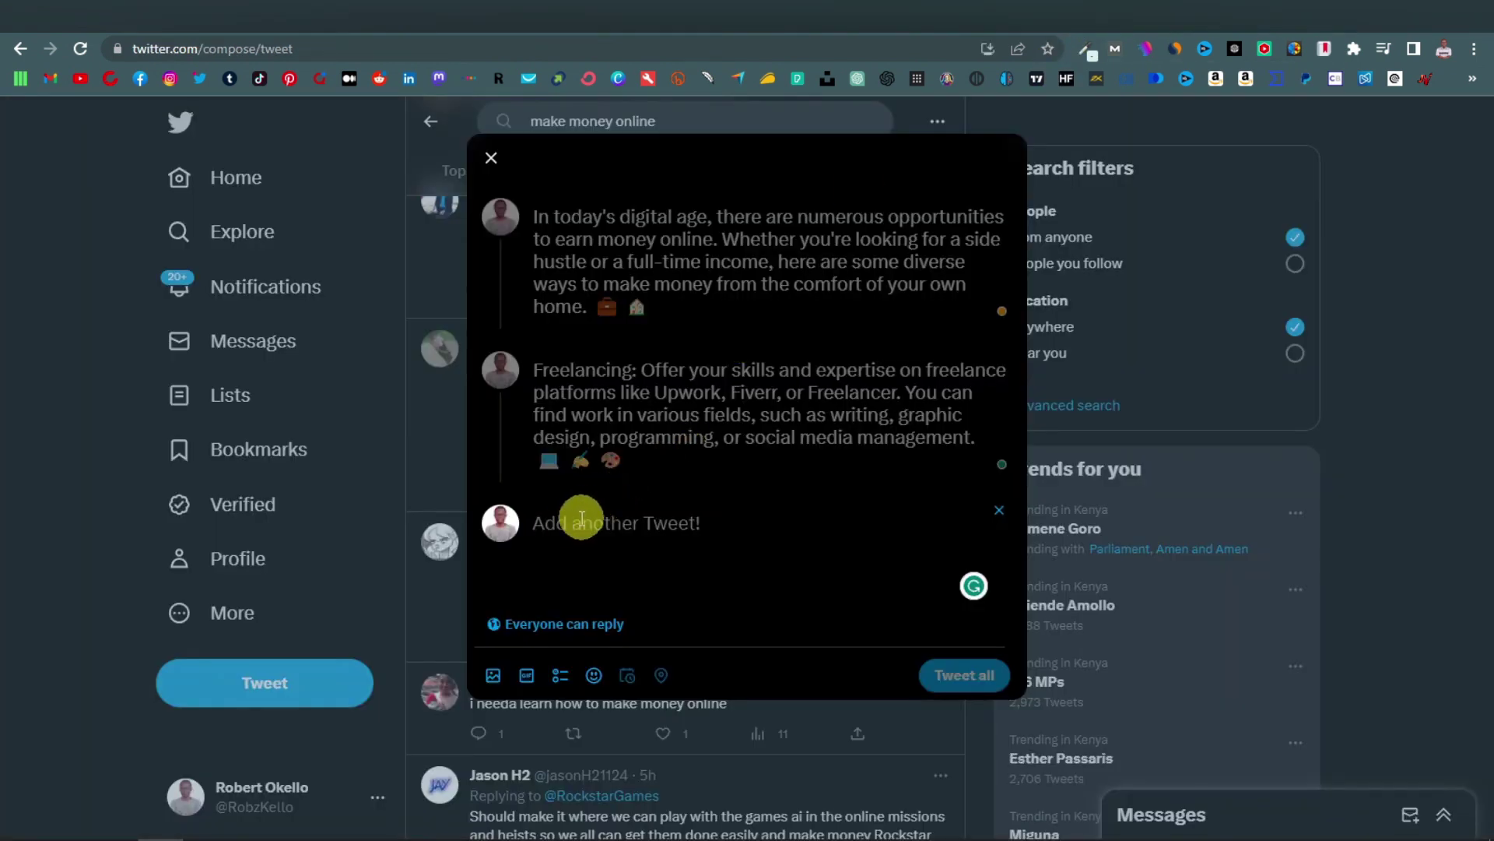
{"action": "right_click", "coordinate": [564, 531]}
{"action": "left_click", "coordinate": [612, 673]}
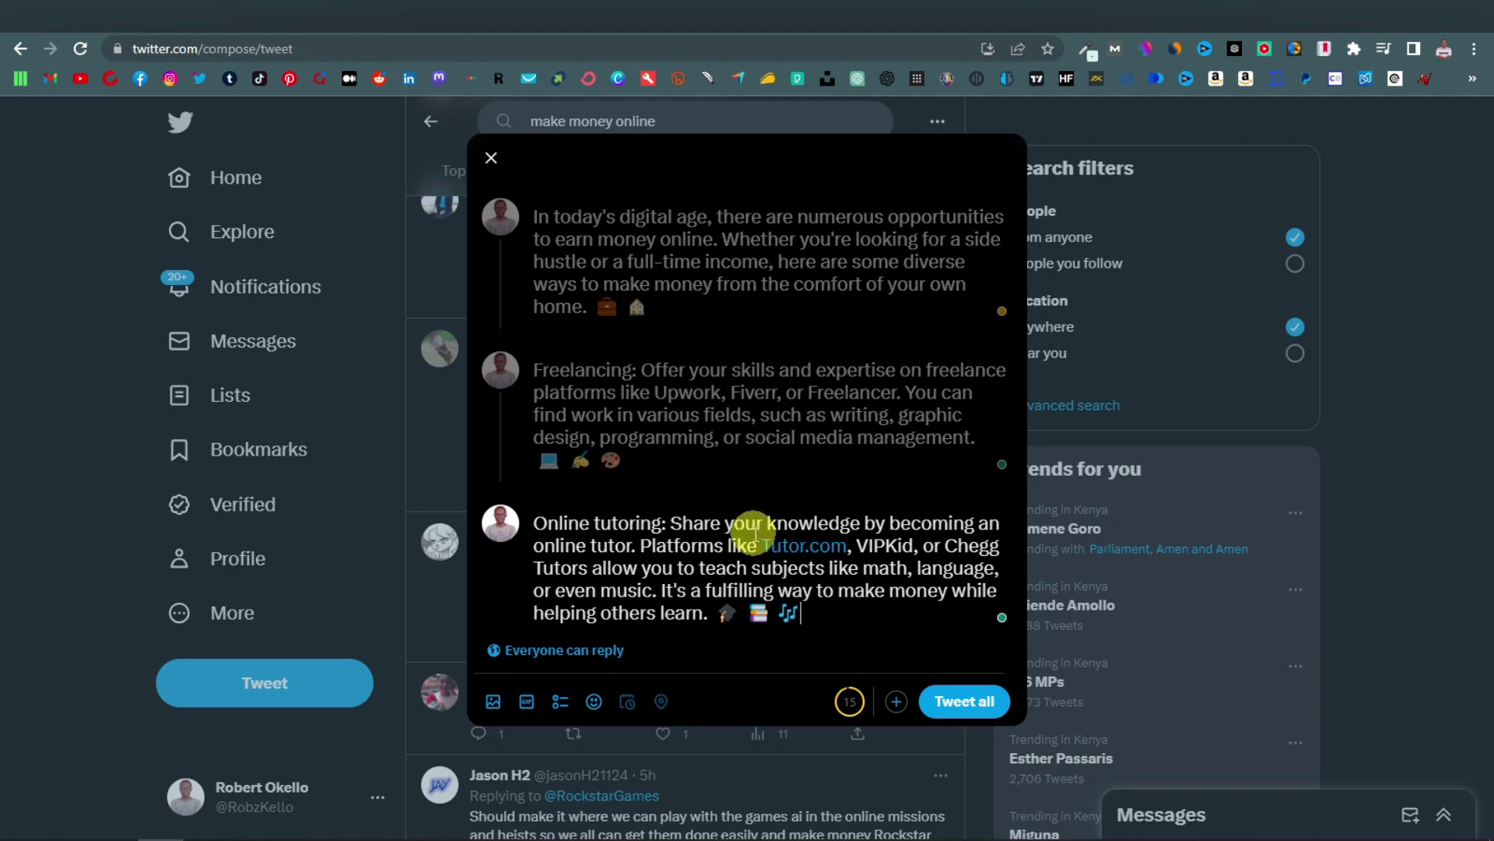
Remove the Tutor.com link preview and the word Tutor.com from the tutoring tweet
{"action": "scroll", "coordinate": [756, 523], "scroll_direction": "down", "scroll_amount": 1}
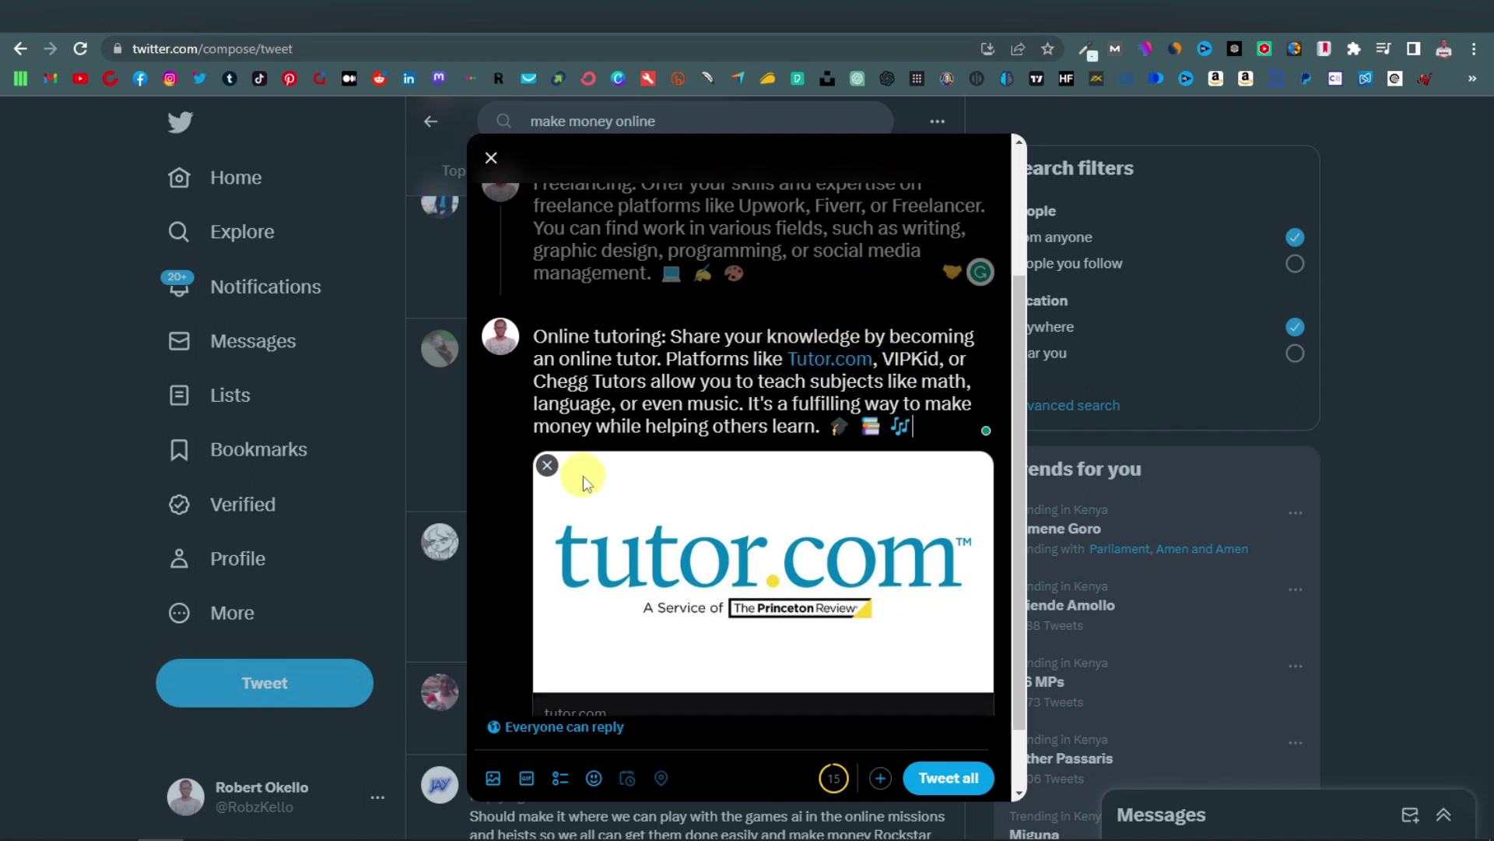
{"action": "left_click", "coordinate": [546, 466]}
{"action": "left_click_drag", "start_coordinate": [848, 549], "coordinate": [767, 547]}
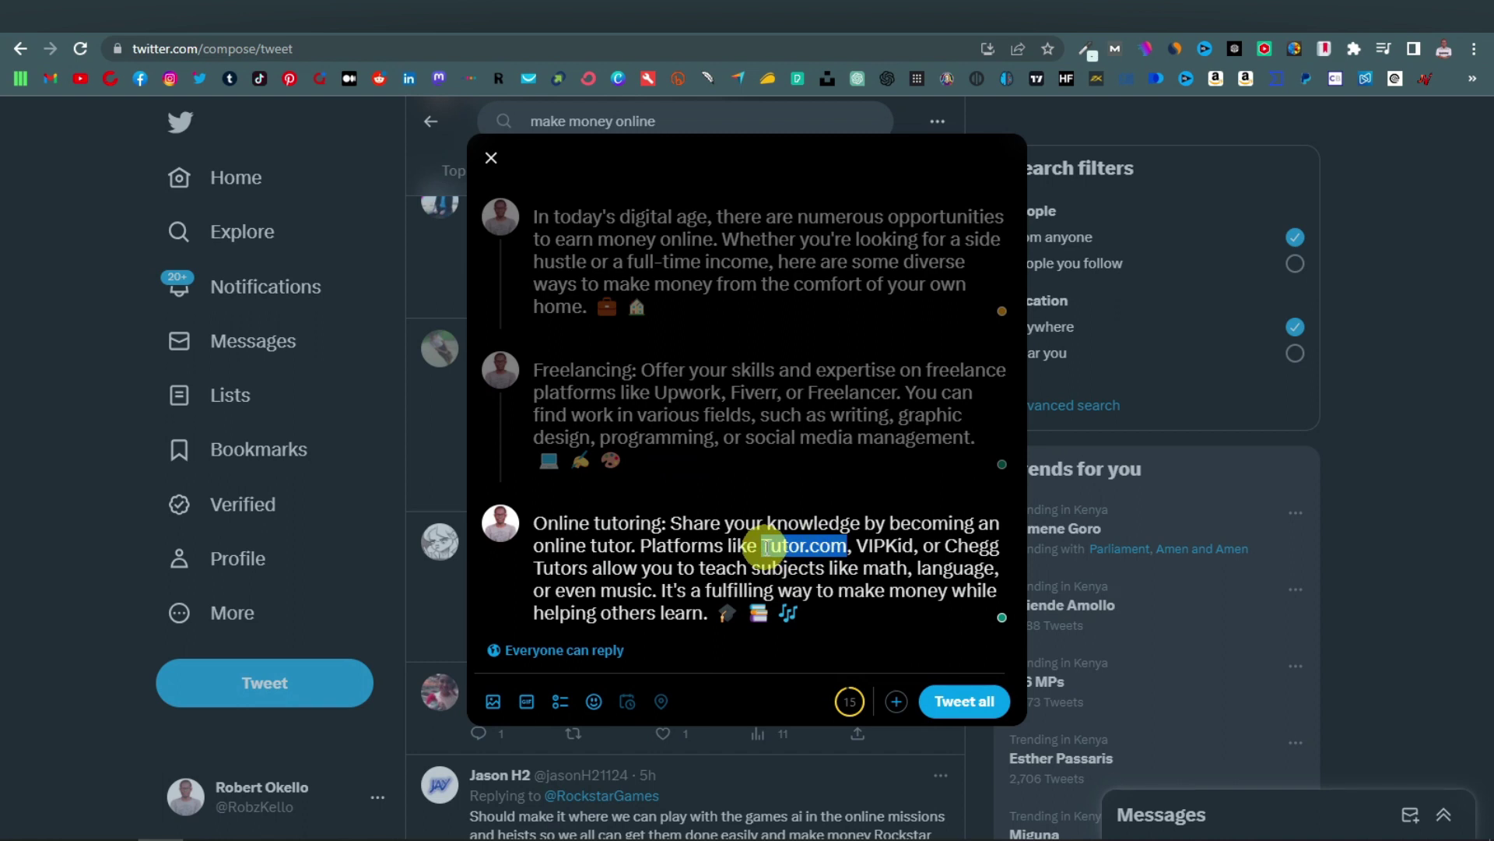
{"action": "key", "text": "BackSpace"}
{"action": "key", "text": "Delete"}
{"action": "key", "text": "Delete"}
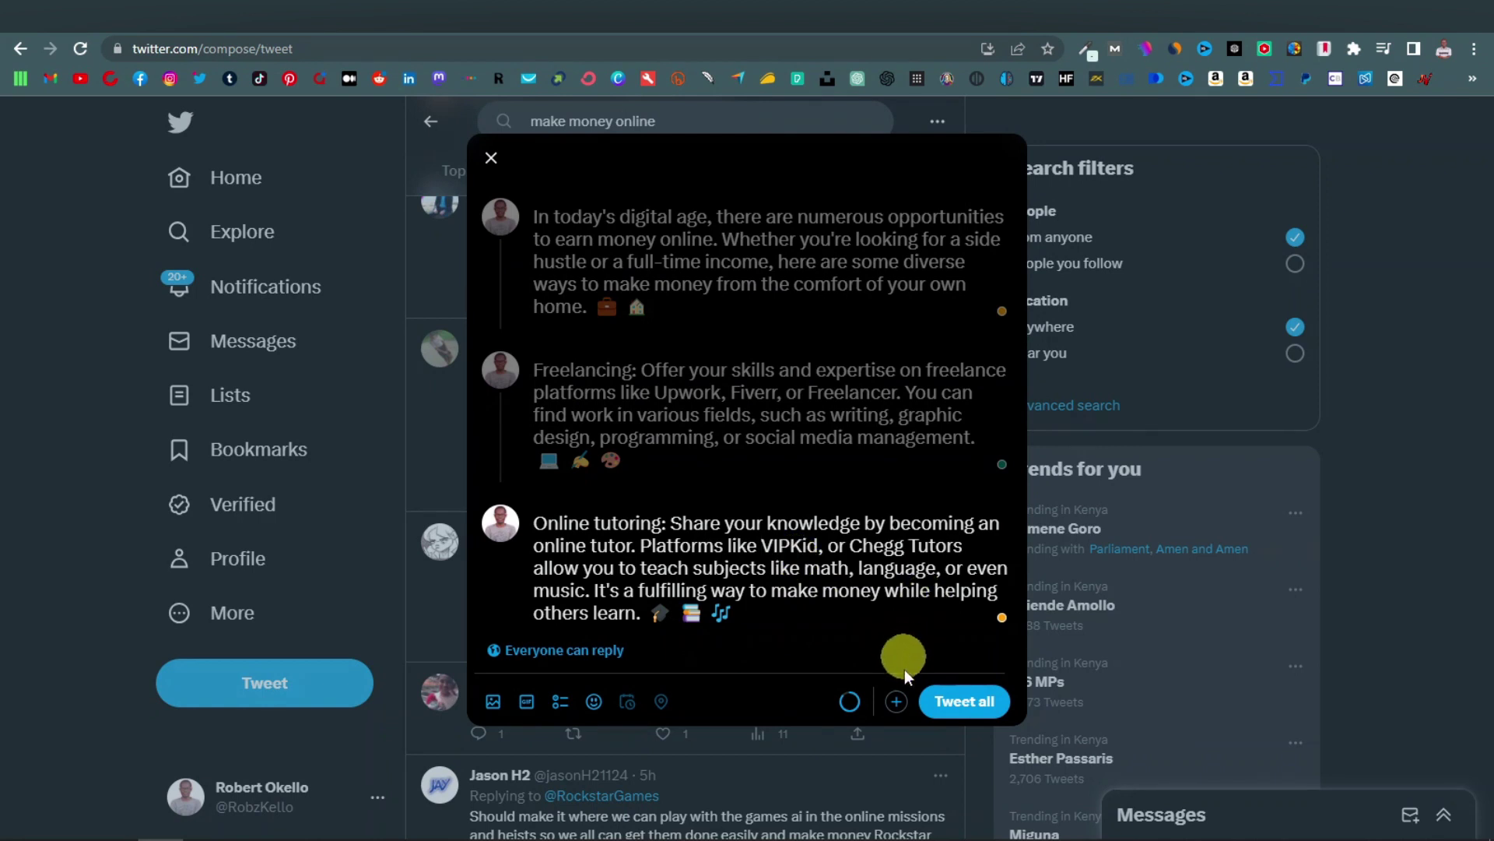
Add a fourth tweet containing the Affiliate marketing paragraph
{"action": "left_click", "coordinate": [899, 702]}
{"action": "key", "text": "ctrl+Tab"}
{"action": "left_click_drag", "start_coordinate": [574, 445], "coordinate": [923, 492]}
{"action": "key", "text": "ctrl+Tab"}
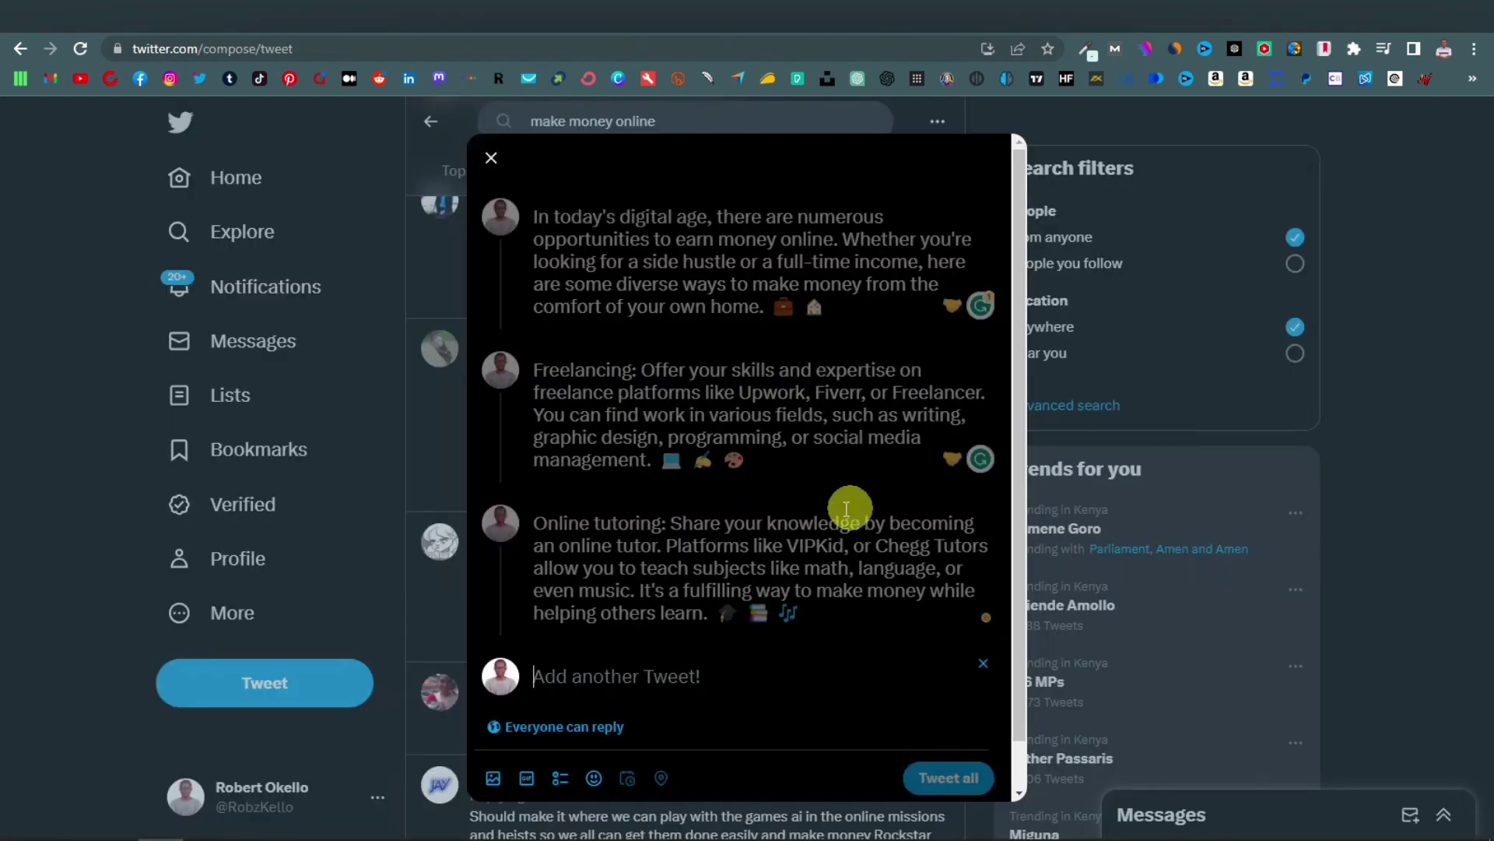
{"action": "right_click", "coordinate": [614, 682]}
{"action": "left_click", "coordinate": [661, 528]}
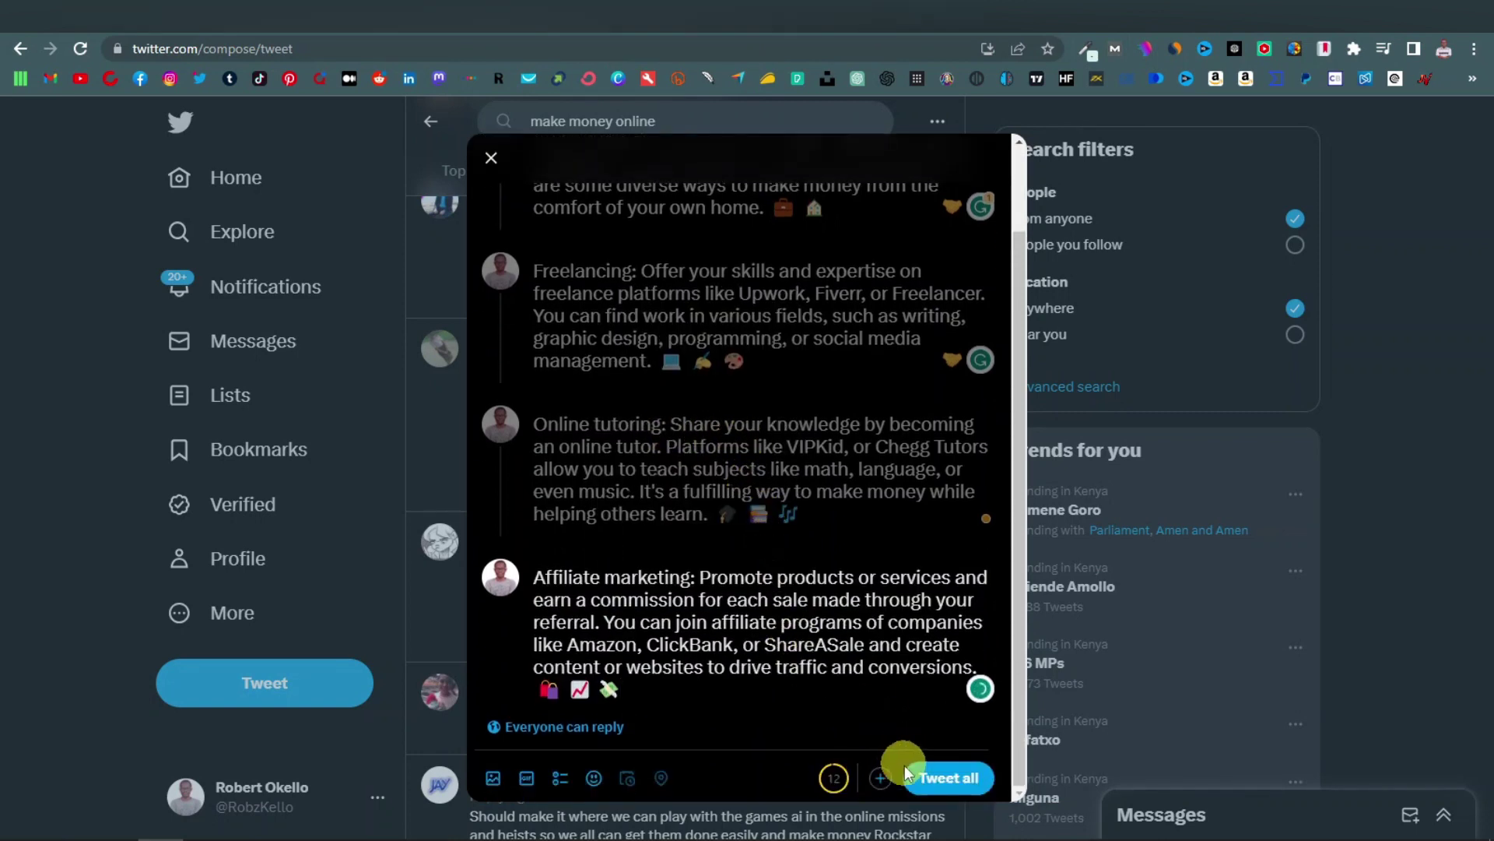
Add a fifth tweet containing the Dropshipping paragraph
{"action": "left_click", "coordinate": [881, 778]}
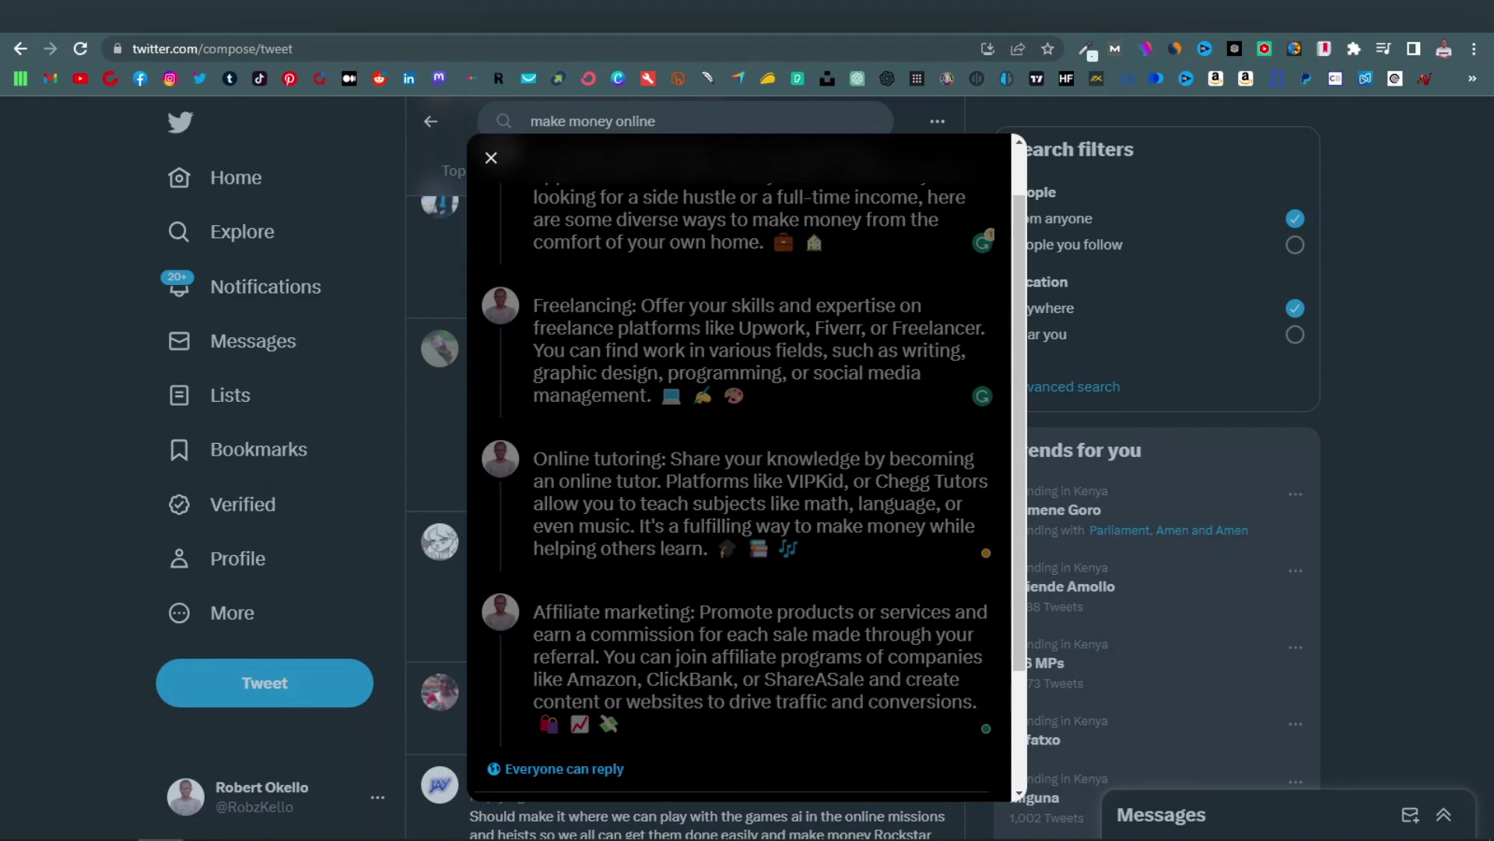
{"action": "key", "text": "ctrl+Tab"}
{"action": "scroll", "coordinate": [661, 467], "scroll_direction": "down", "scroll_amount": 3}
{"action": "left_click_drag", "start_coordinate": [574, 382], "coordinate": [1151, 424]}
{"action": "right_click", "coordinate": [734, 411]}
{"action": "left_click", "coordinate": [786, 424]}
{"action": "key", "text": "ctrl+Tab"}
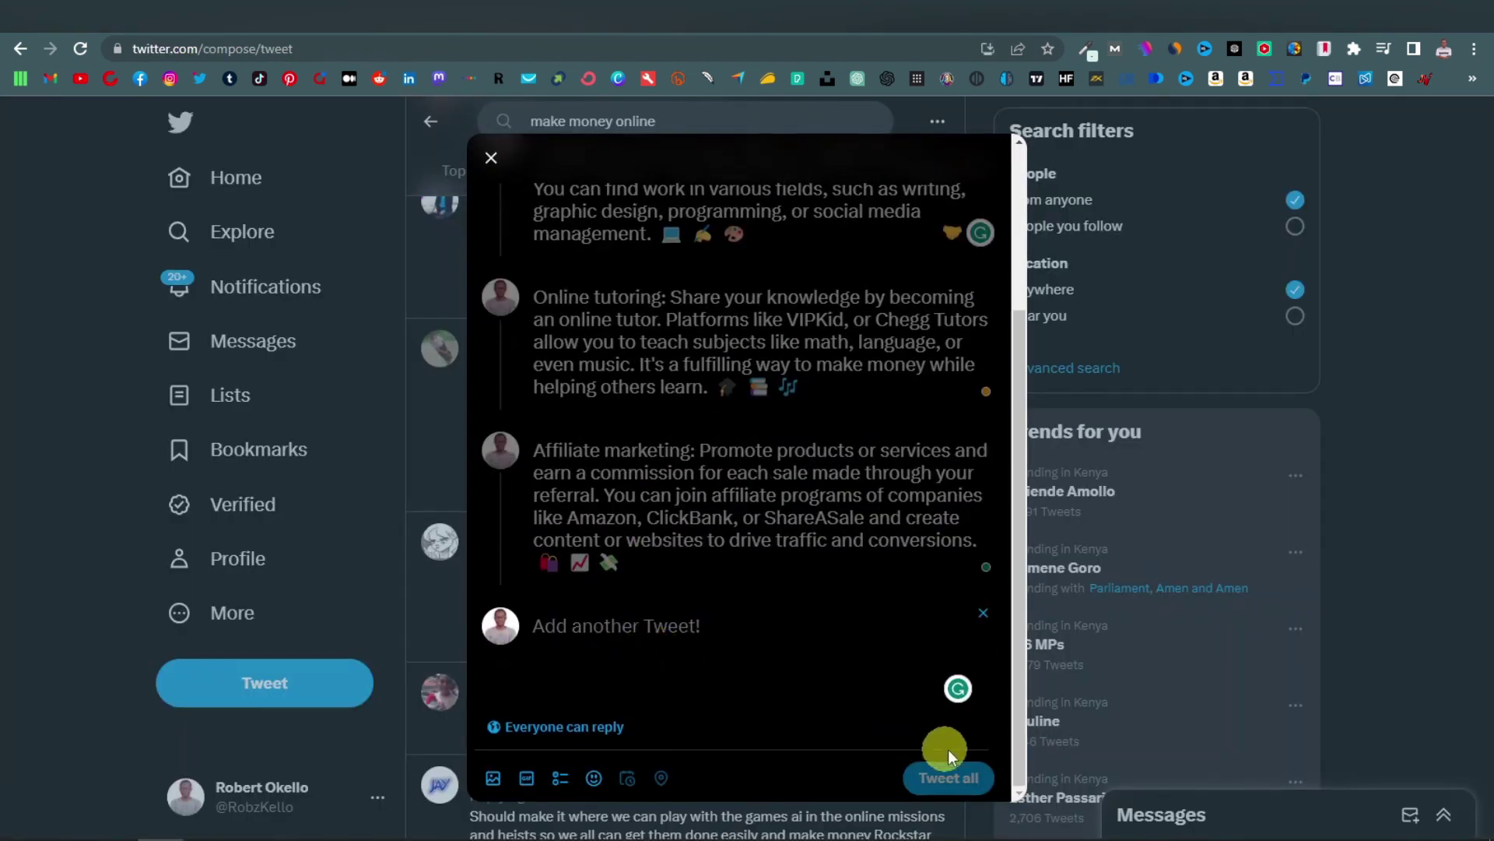
{"action": "right_click", "coordinate": [583, 626]}
{"action": "left_click", "coordinate": [668, 479]}
Copy the ebook PDF's shareable link again and close the sharing settings
{"action": "scroll", "coordinate": [736, 601], "scroll_direction": "down", "scroll_amount": 5}
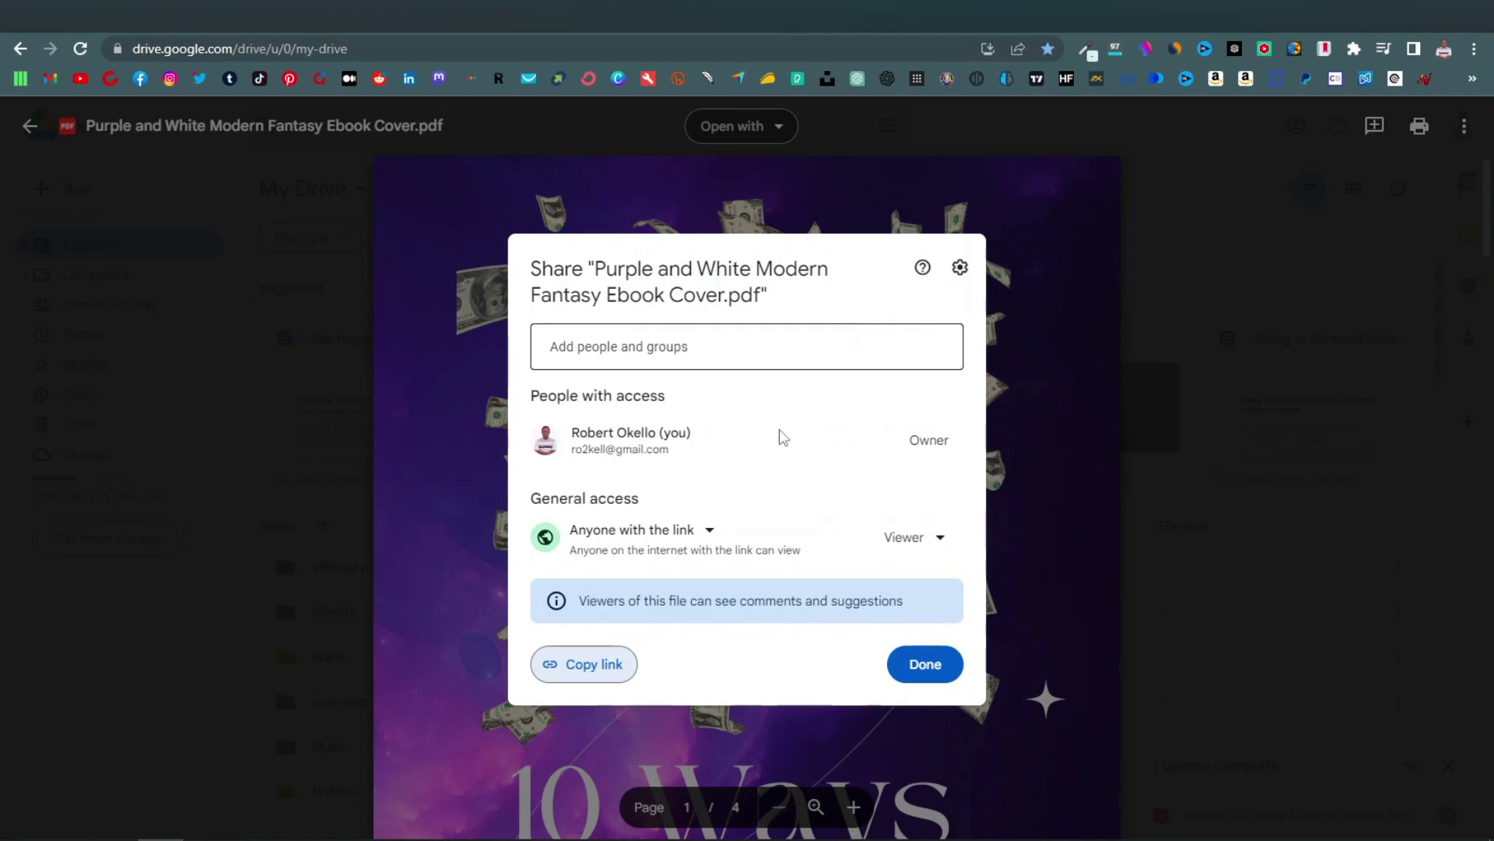
{"action": "left_click", "coordinate": [599, 671]}
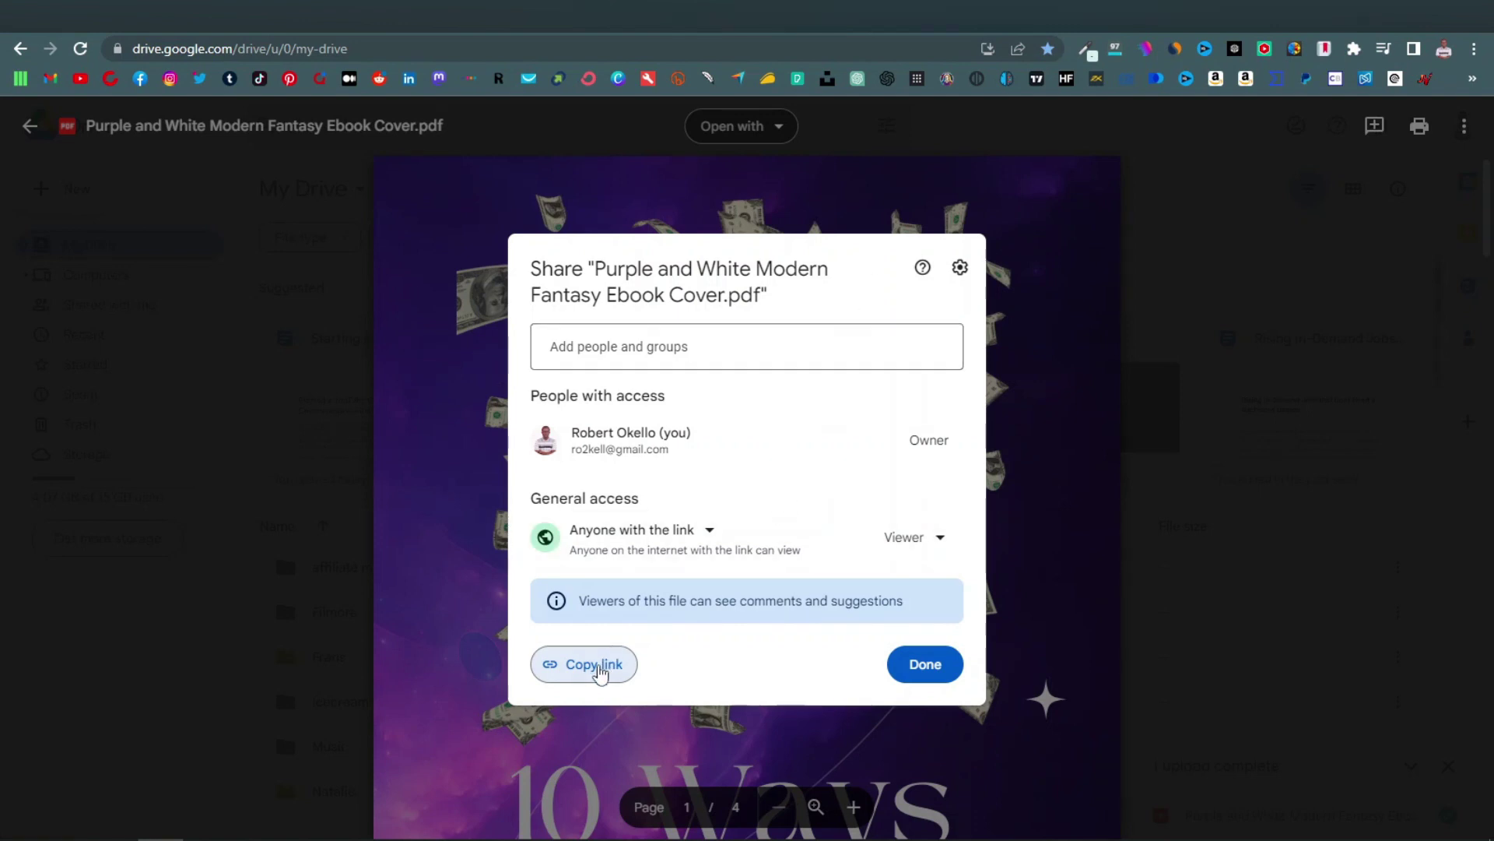
{"action": "left_click", "coordinate": [938, 679]}
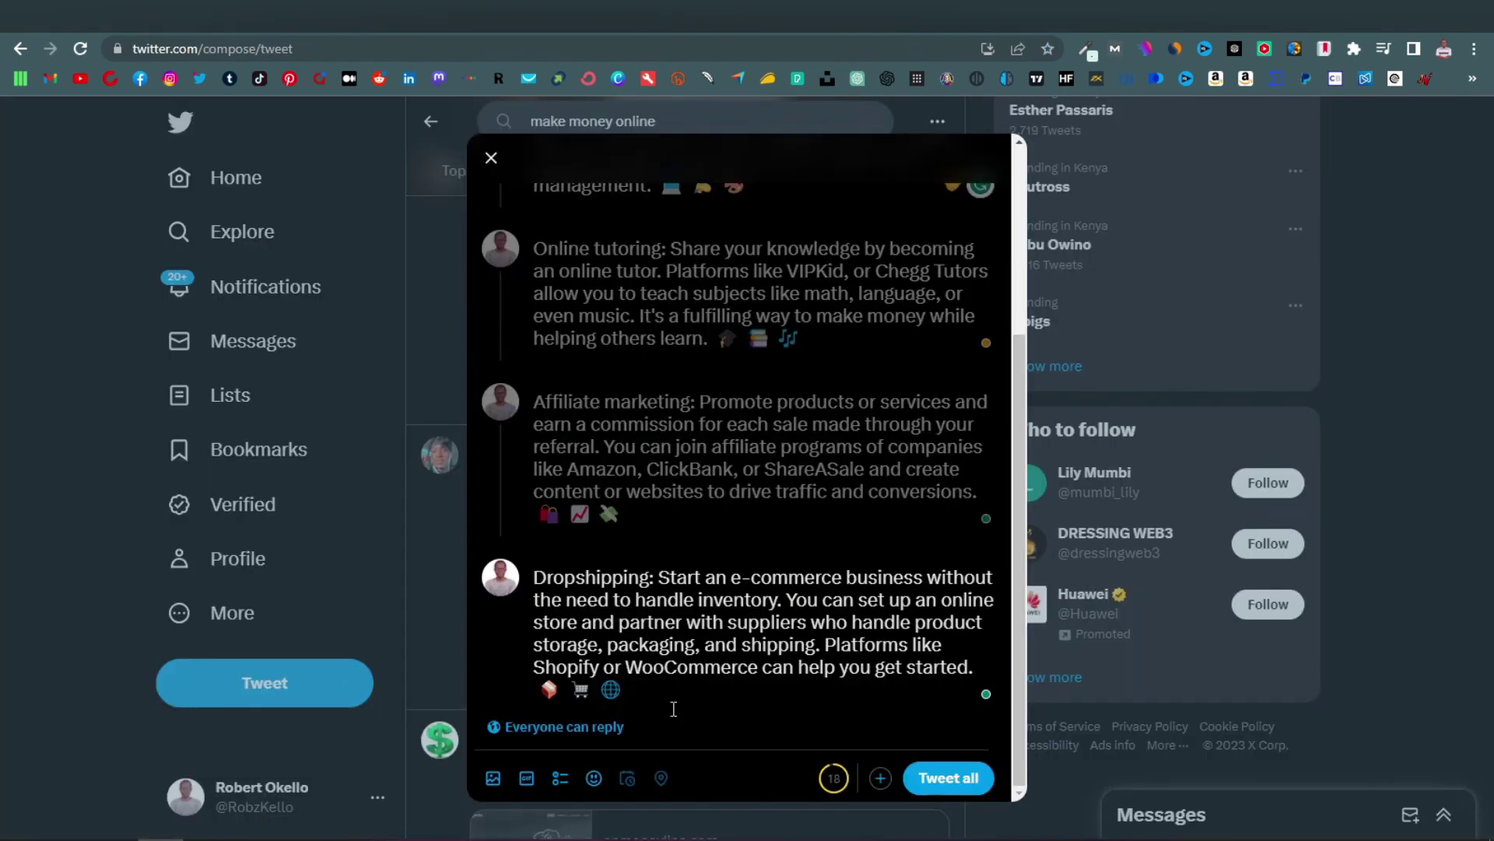
{"action": "left_click", "coordinate": [656, 690]}
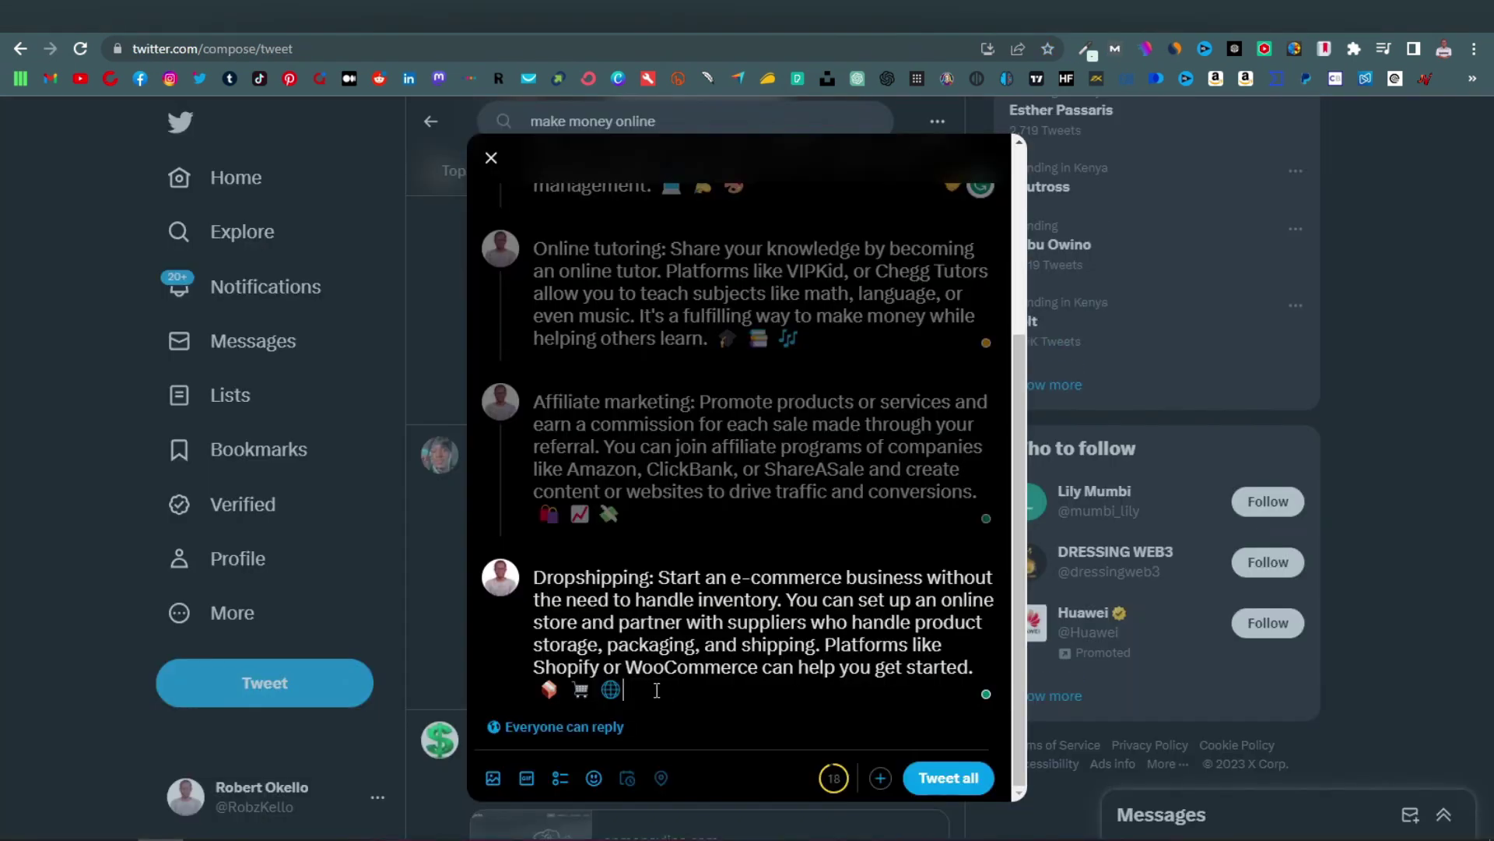
Add a closing tweet containing the ebook's Google Drive link
{"action": "left_click", "coordinate": [880, 777]}
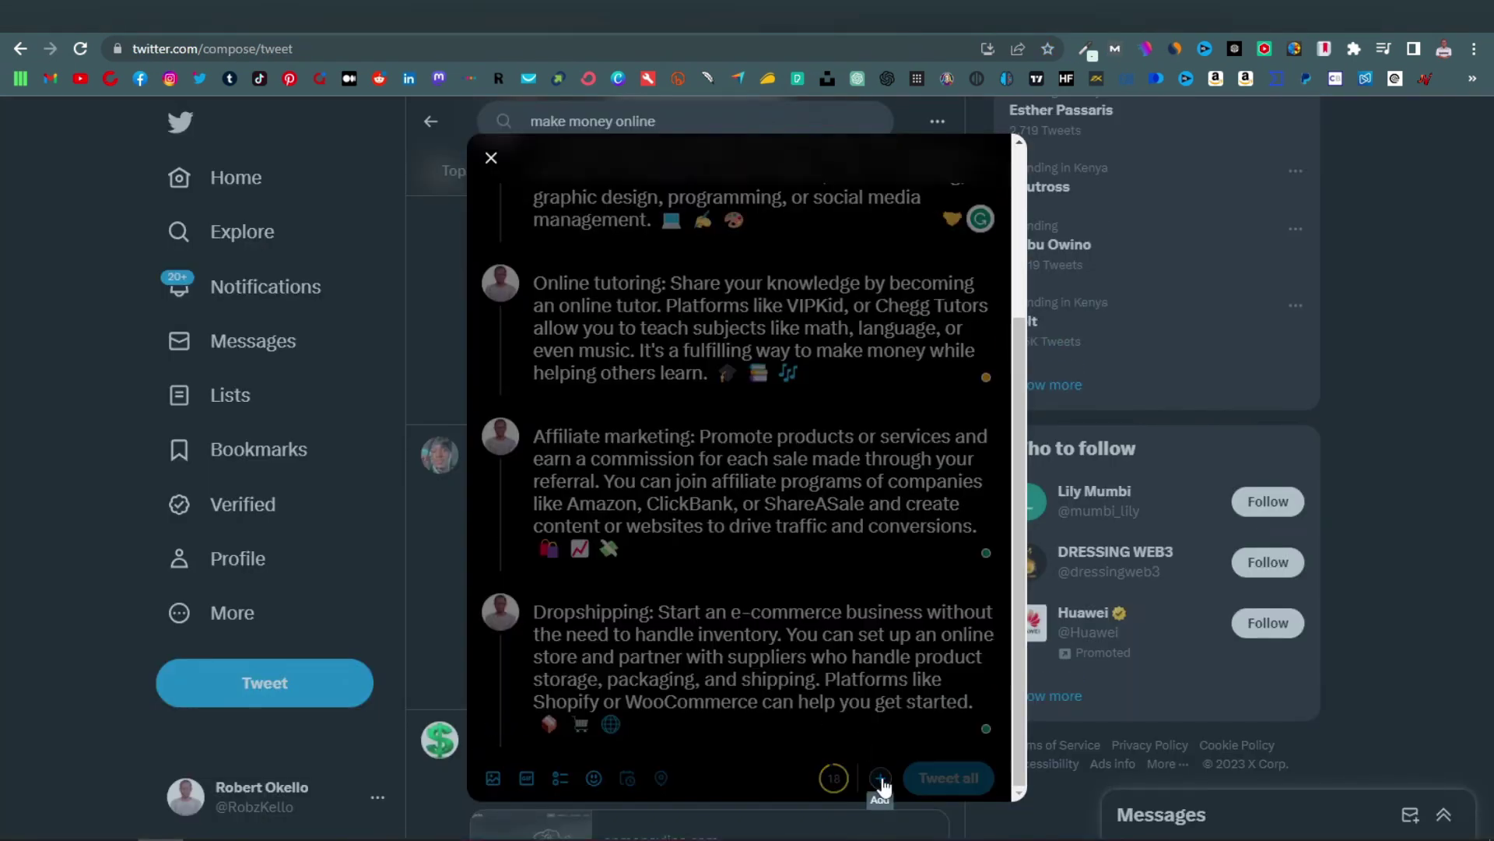
{"action": "key", "text": "Return"}
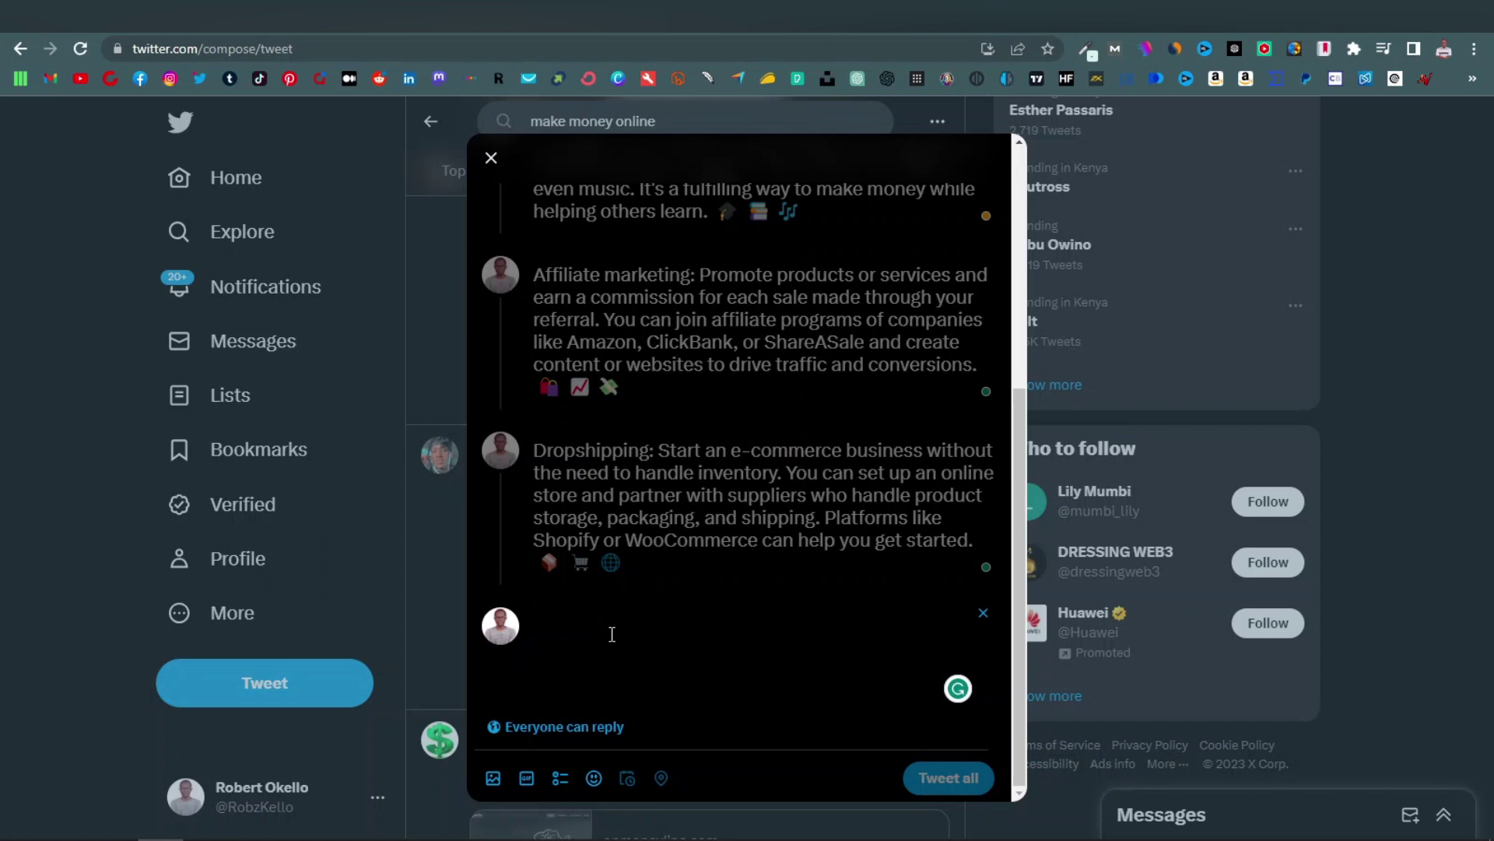
{"action": "right_click", "coordinate": [546, 657]}
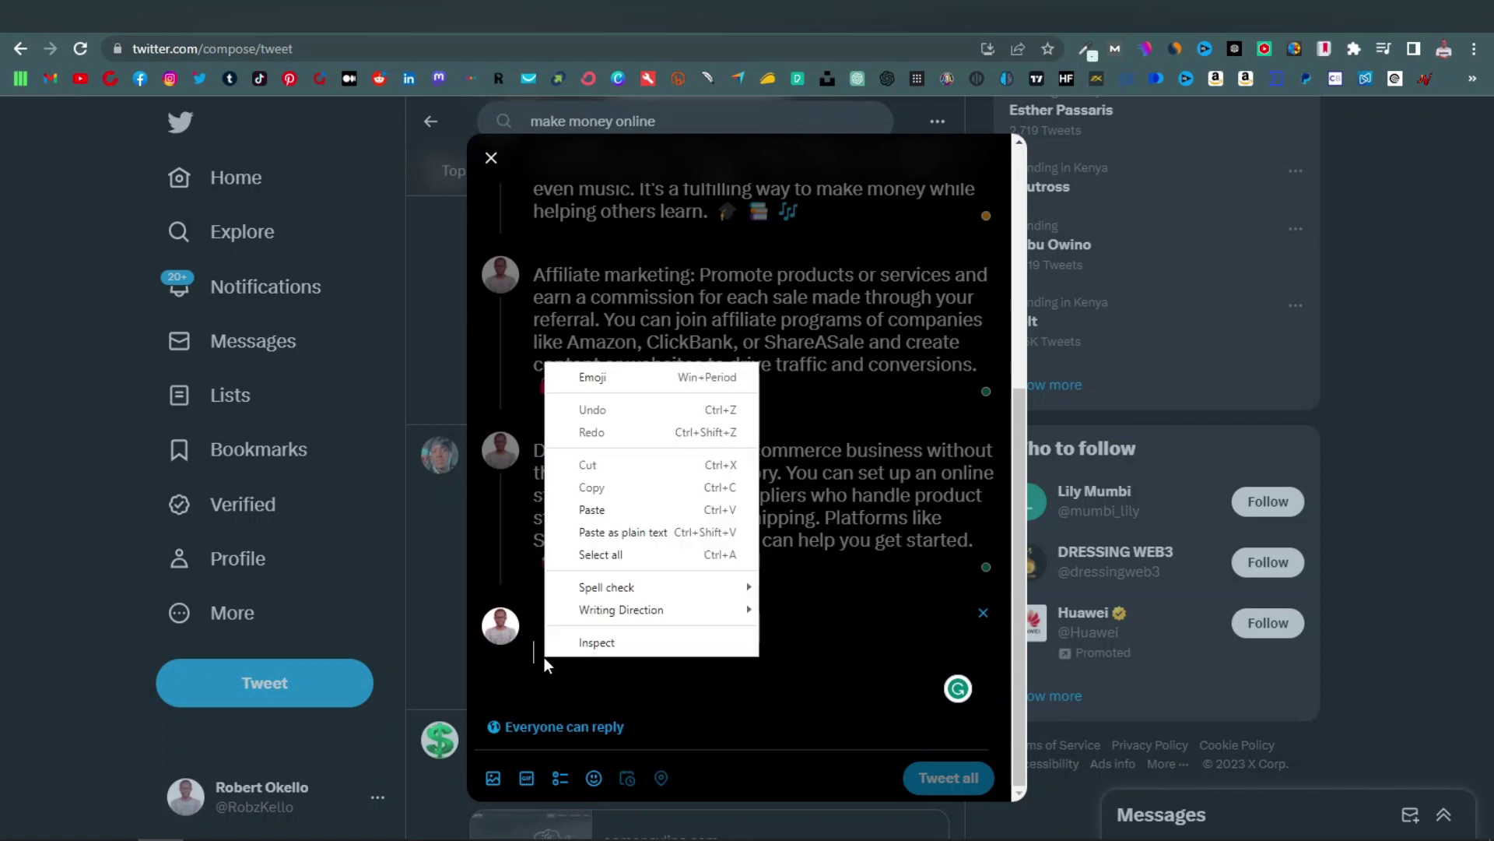
{"action": "left_click", "coordinate": [605, 508]}
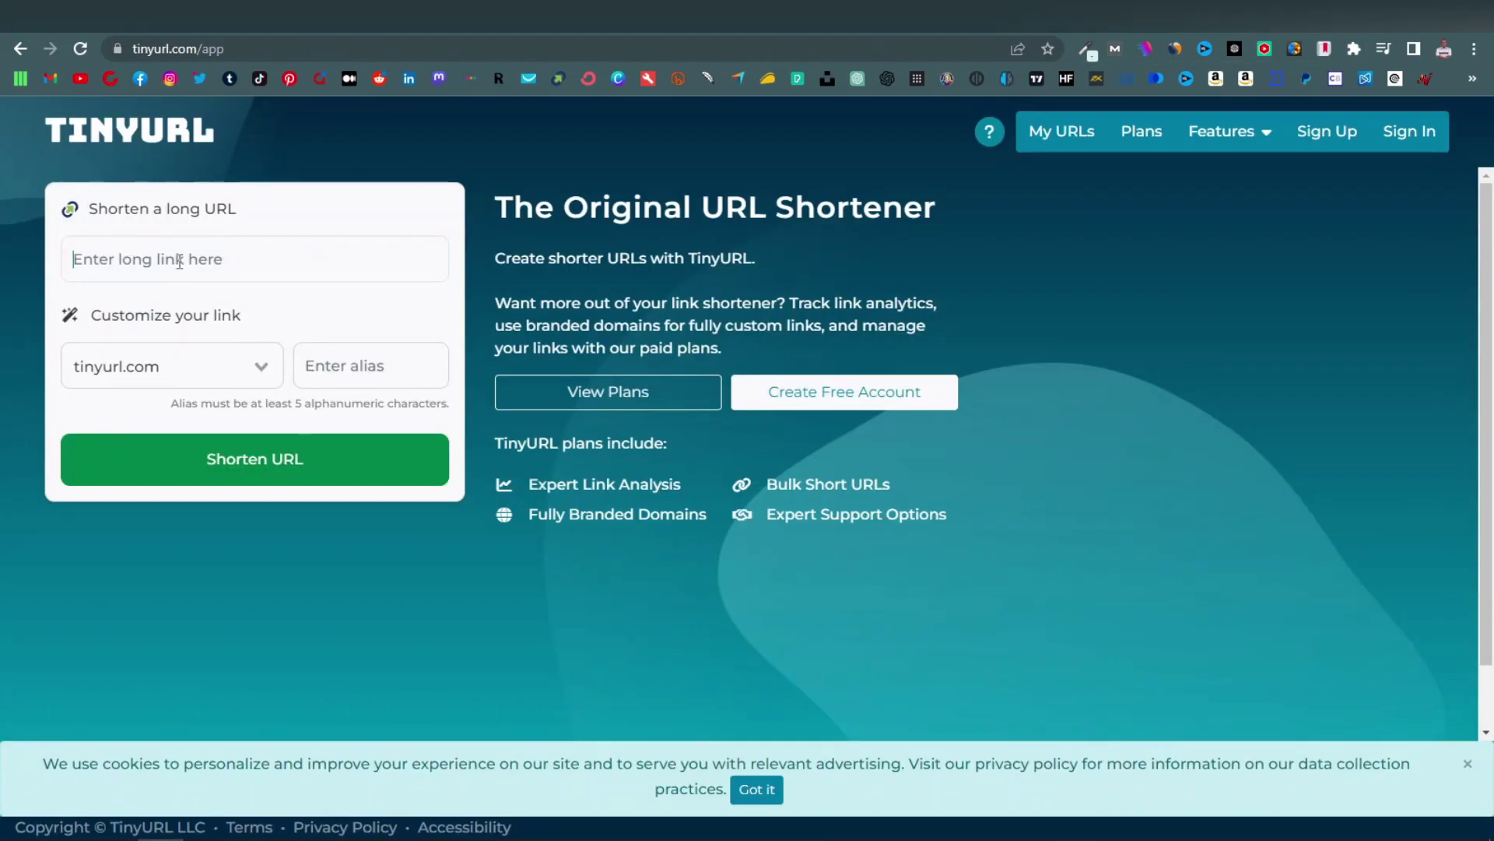
Paste the Drive link into TinyURL and try shortening it with alias 'YourSocialMediaJob'
{"action": "right_click", "coordinate": [210, 258]}
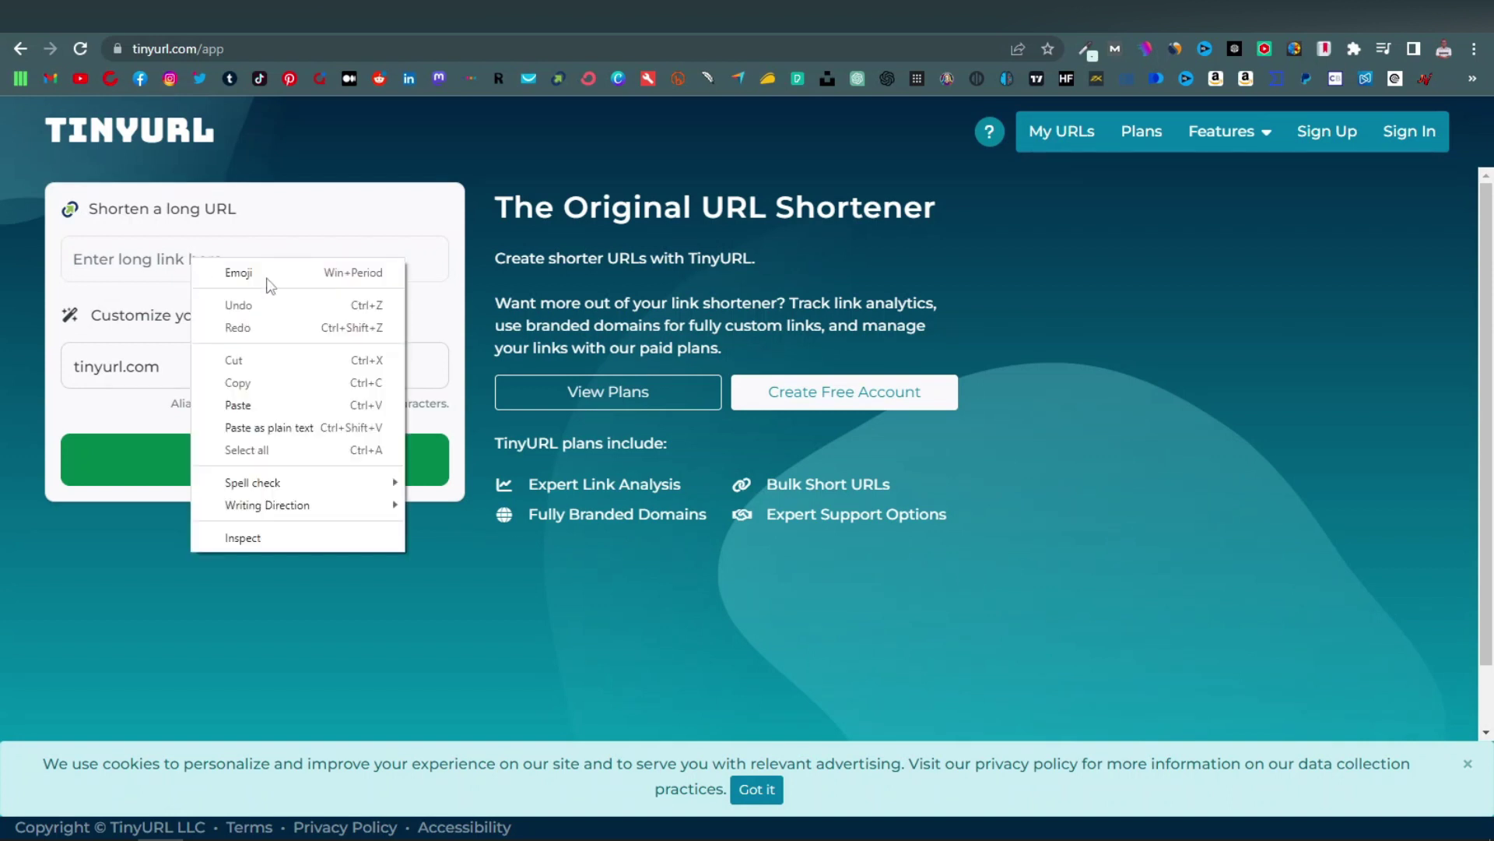
{"action": "left_click", "coordinate": [256, 401]}
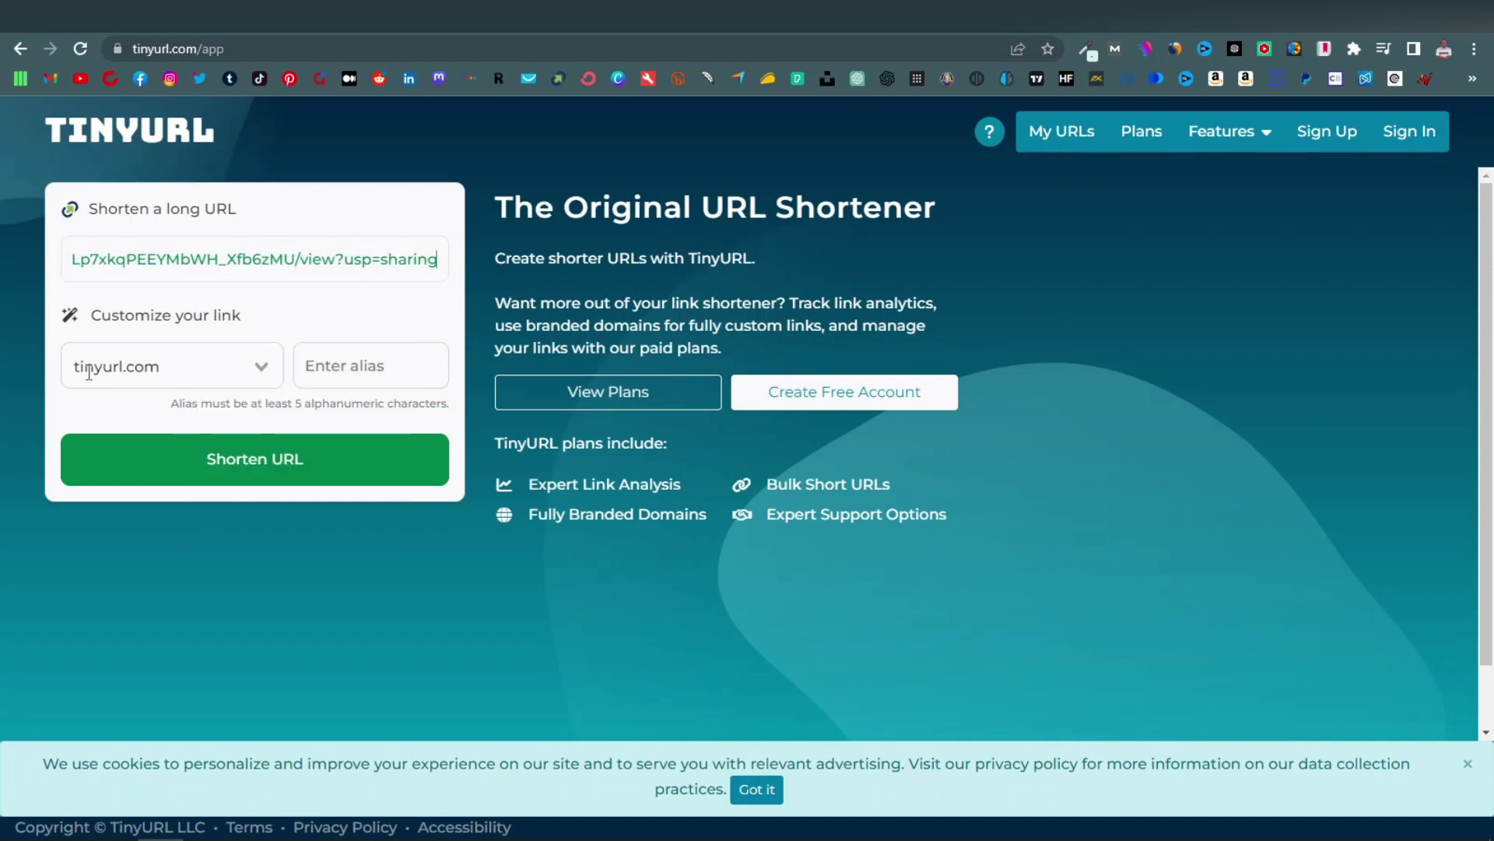
{"action": "left_click", "coordinate": [357, 362]}
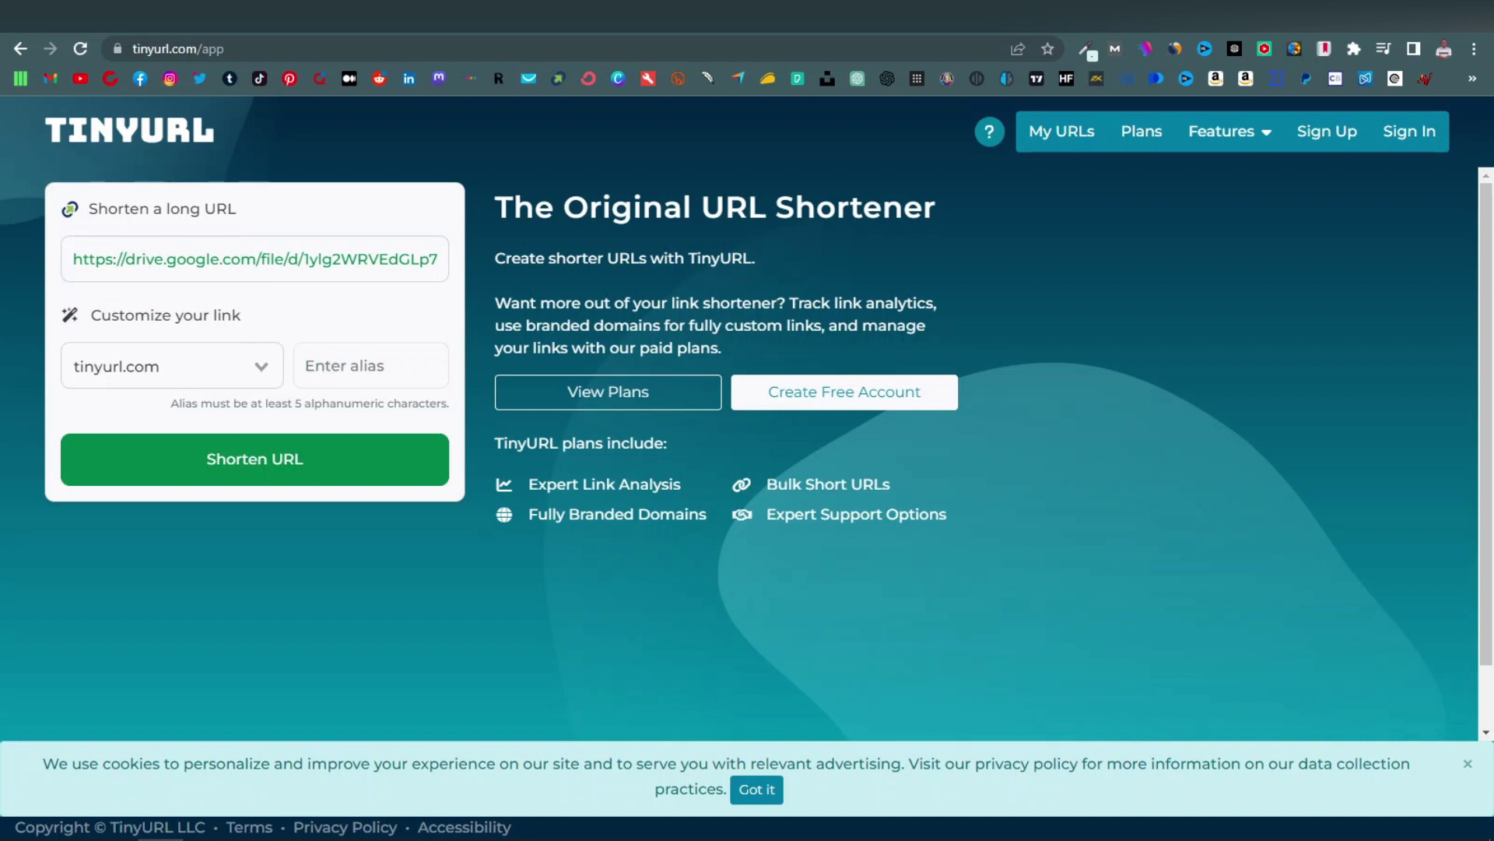
{"action": "key", "text": "ctrl+Tab"}
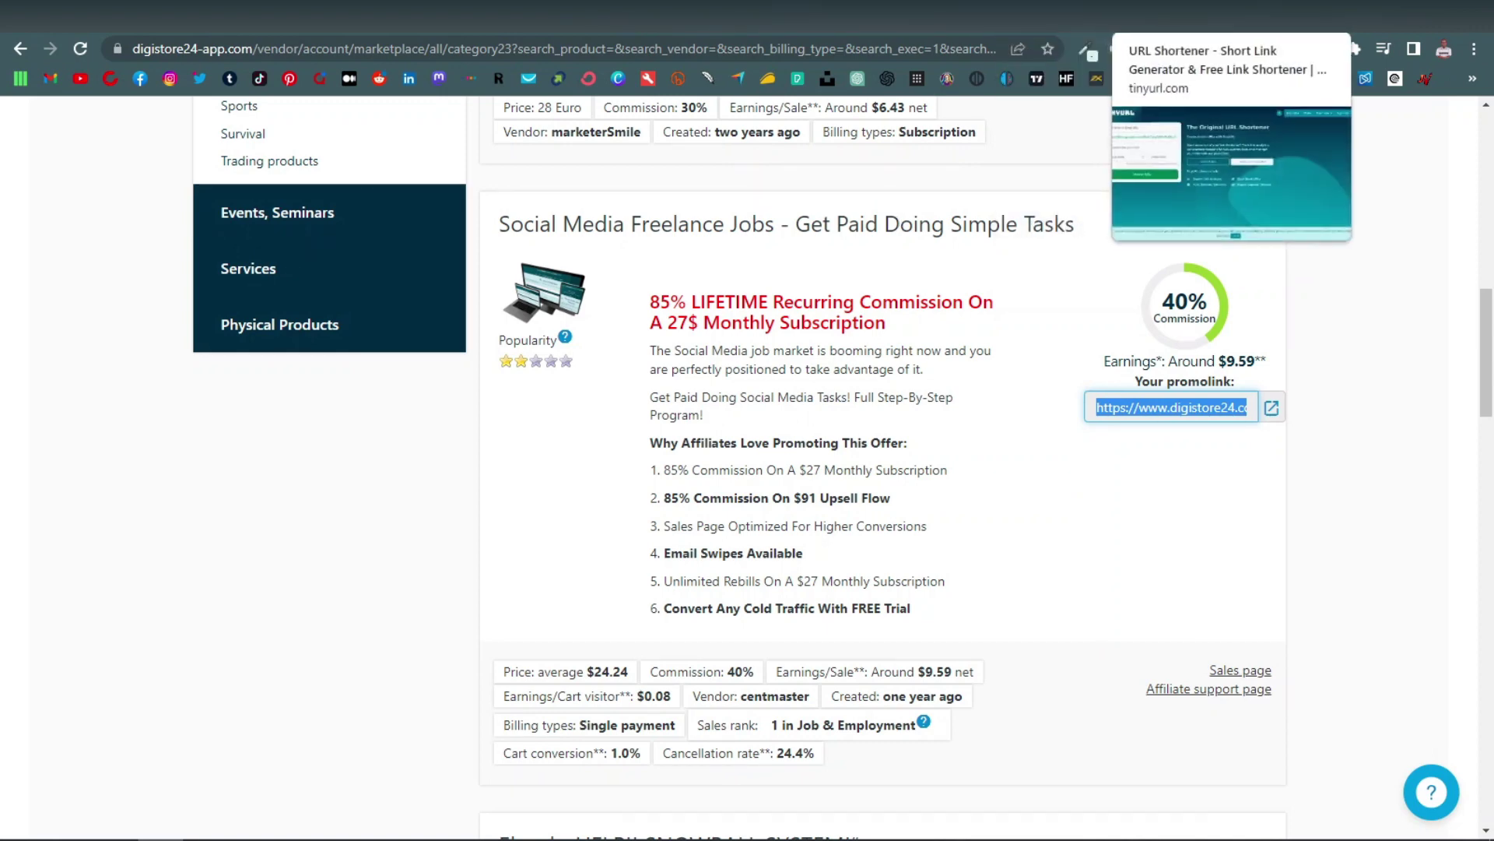
{"action": "key", "text": "ctrl+Tab"}
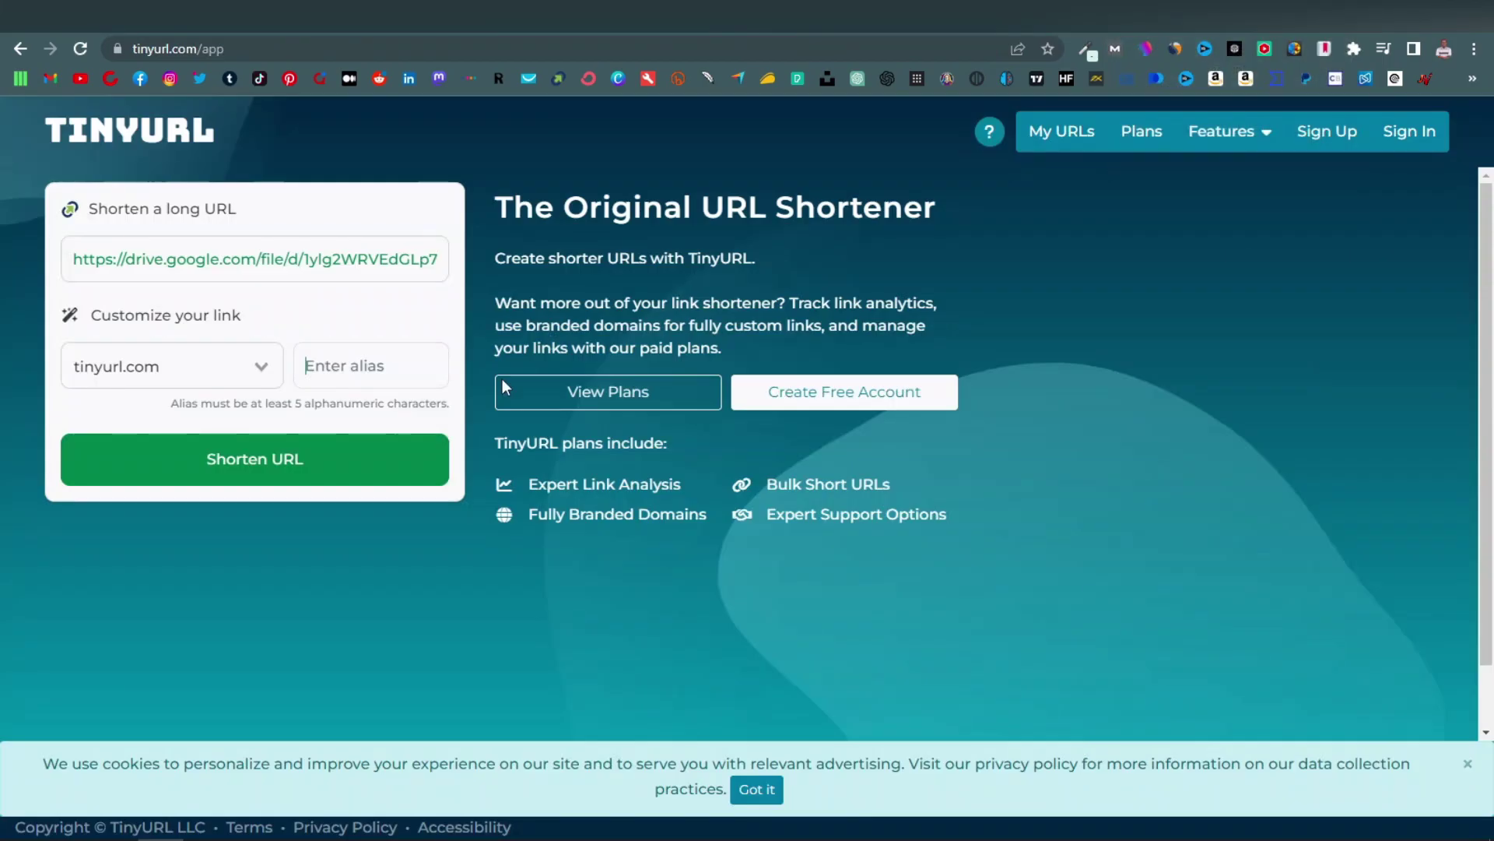
{"action": "left_click", "coordinate": [330, 369]}
{"action": "type", "text": "Your"}
{"action": "type", "text": "SocialMediaJob"}
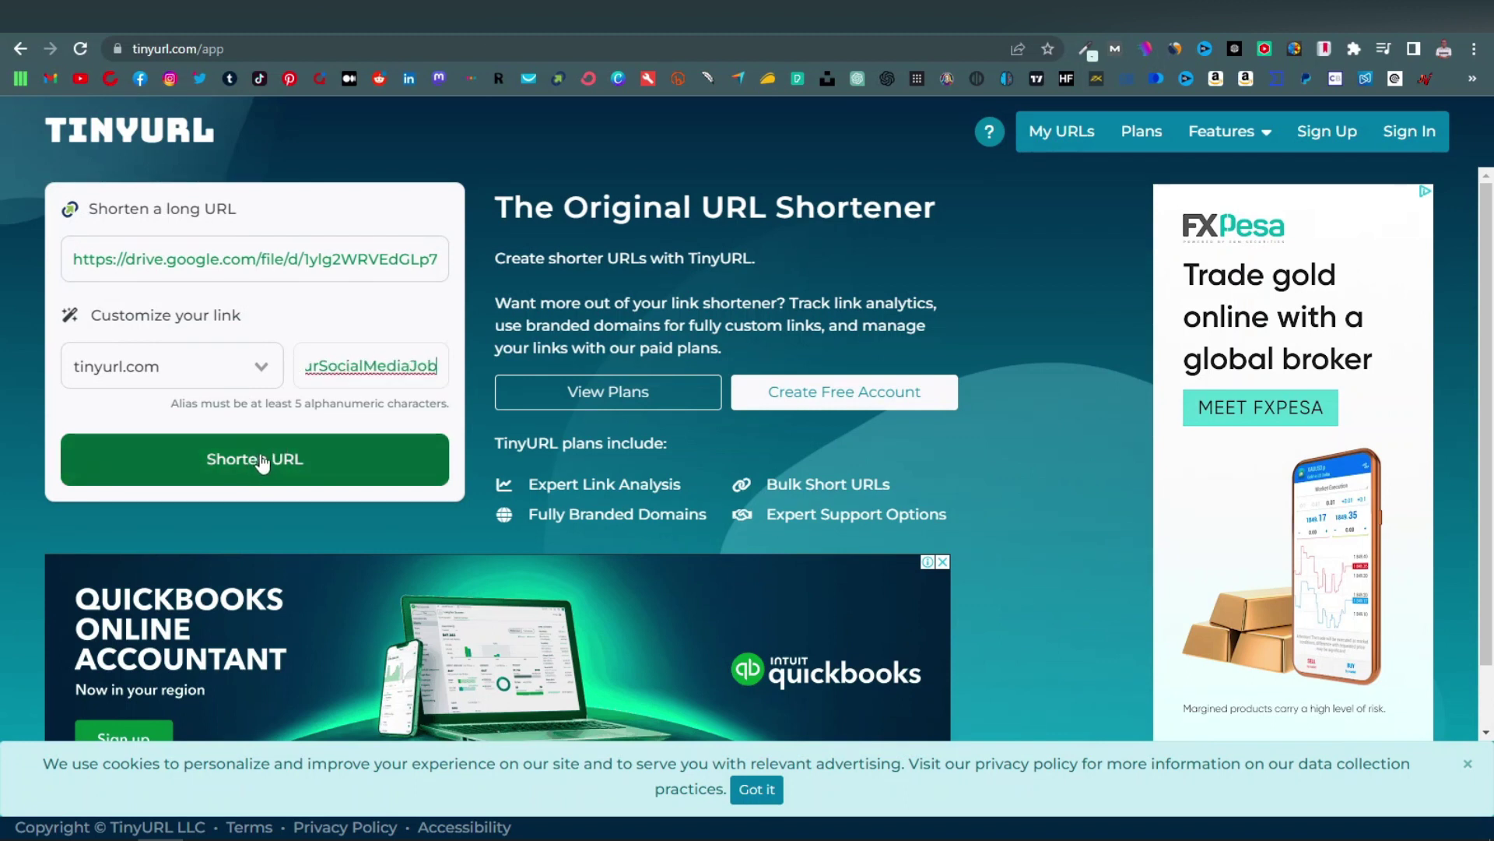
{"action": "left_click", "coordinate": [283, 467]}
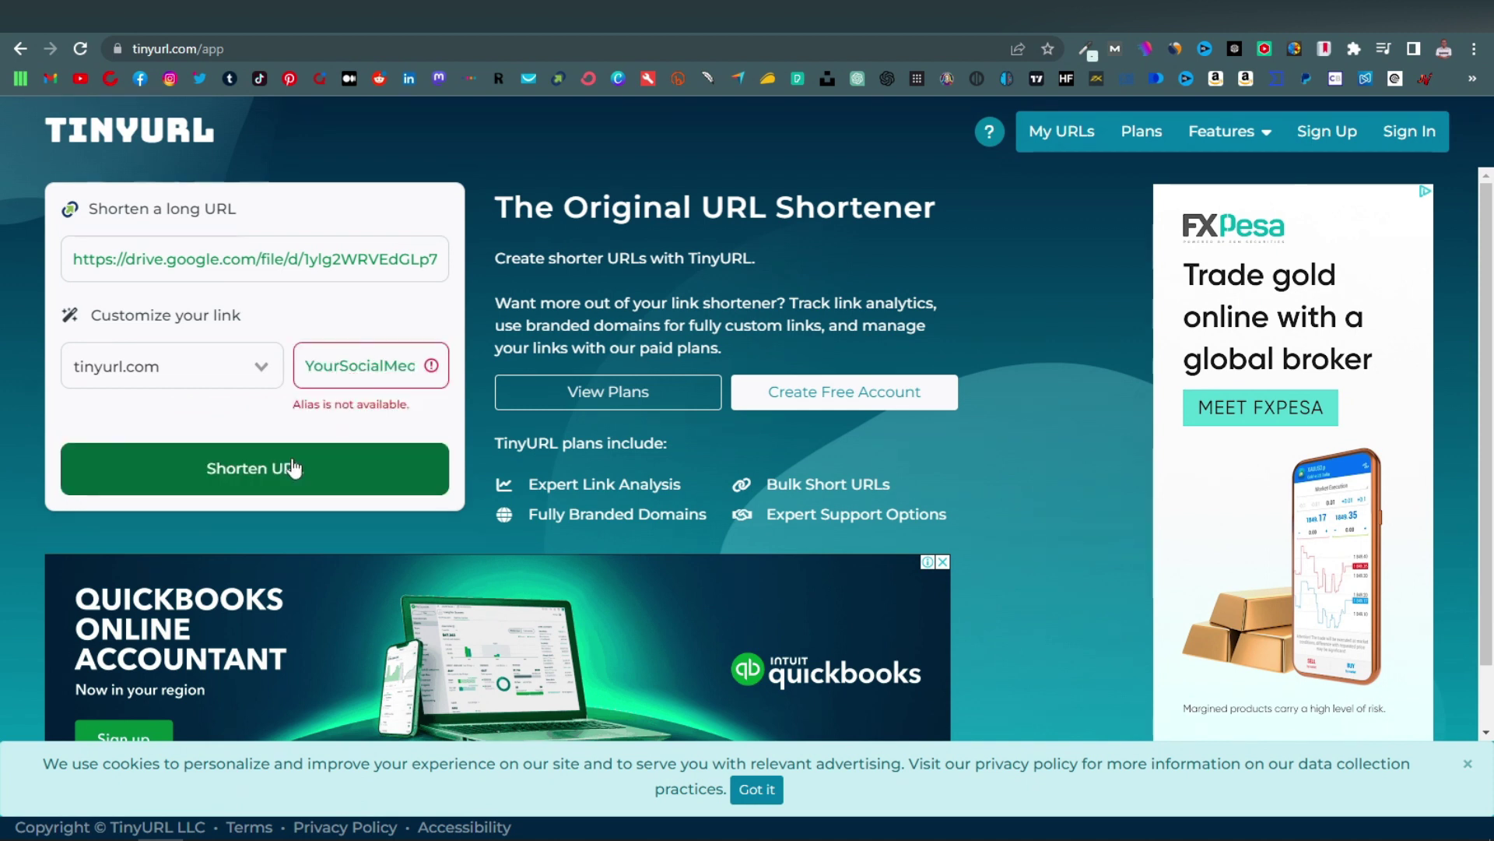
Change the rejected alias to 'YourSocialMediaFreelanceJobs', shorten the link and copy it
{"action": "left_click", "coordinate": [384, 365]}
{"action": "key", "text": "End"}
{"action": "type", "text": "s"}
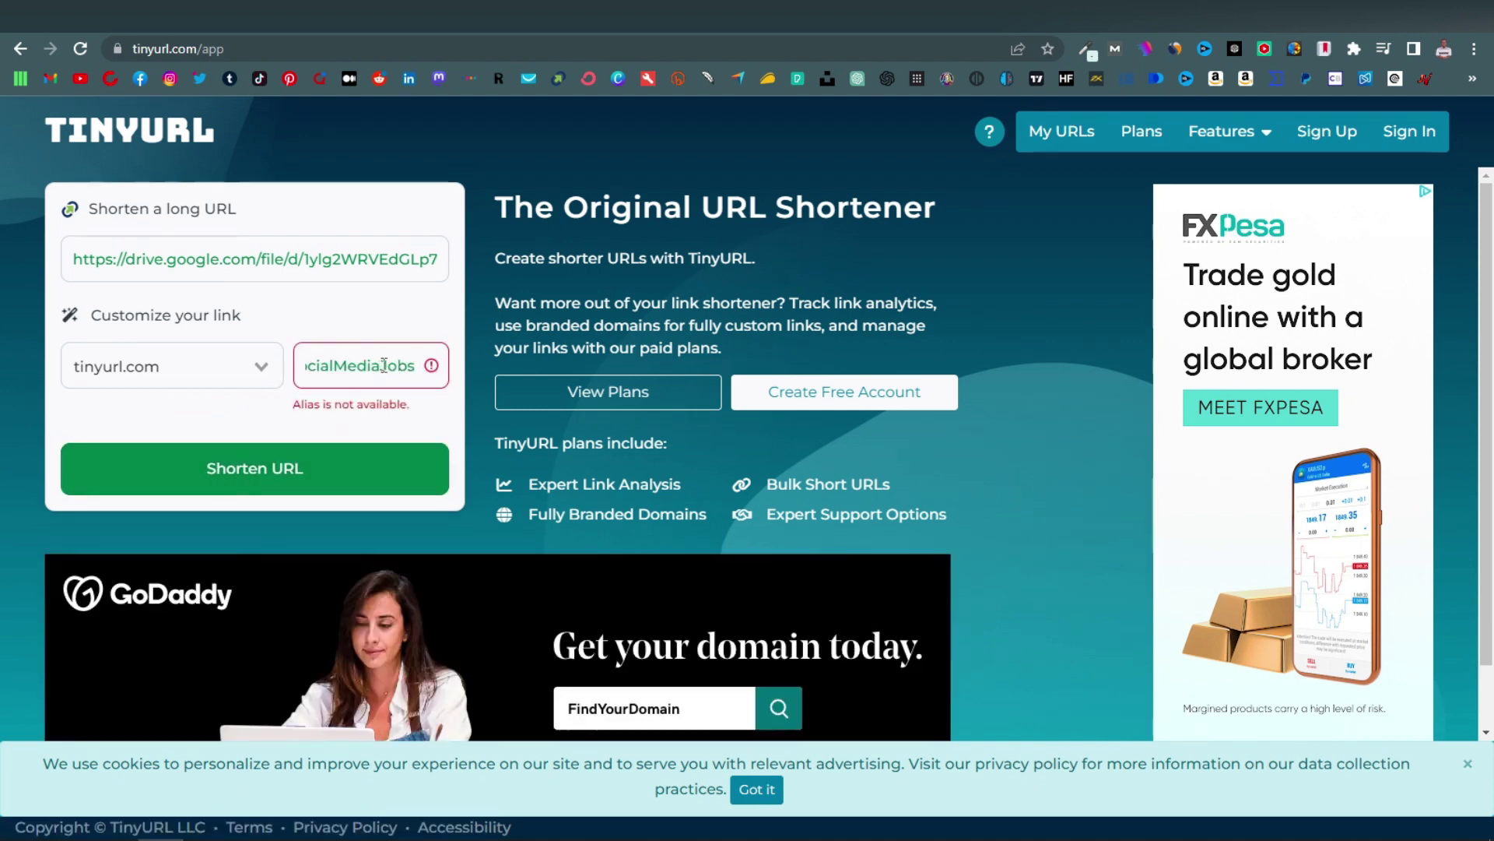
{"action": "left_click", "coordinate": [381, 365]}
{"action": "type", "text": "Freelance"}
{"action": "left_click", "coordinate": [294, 467]}
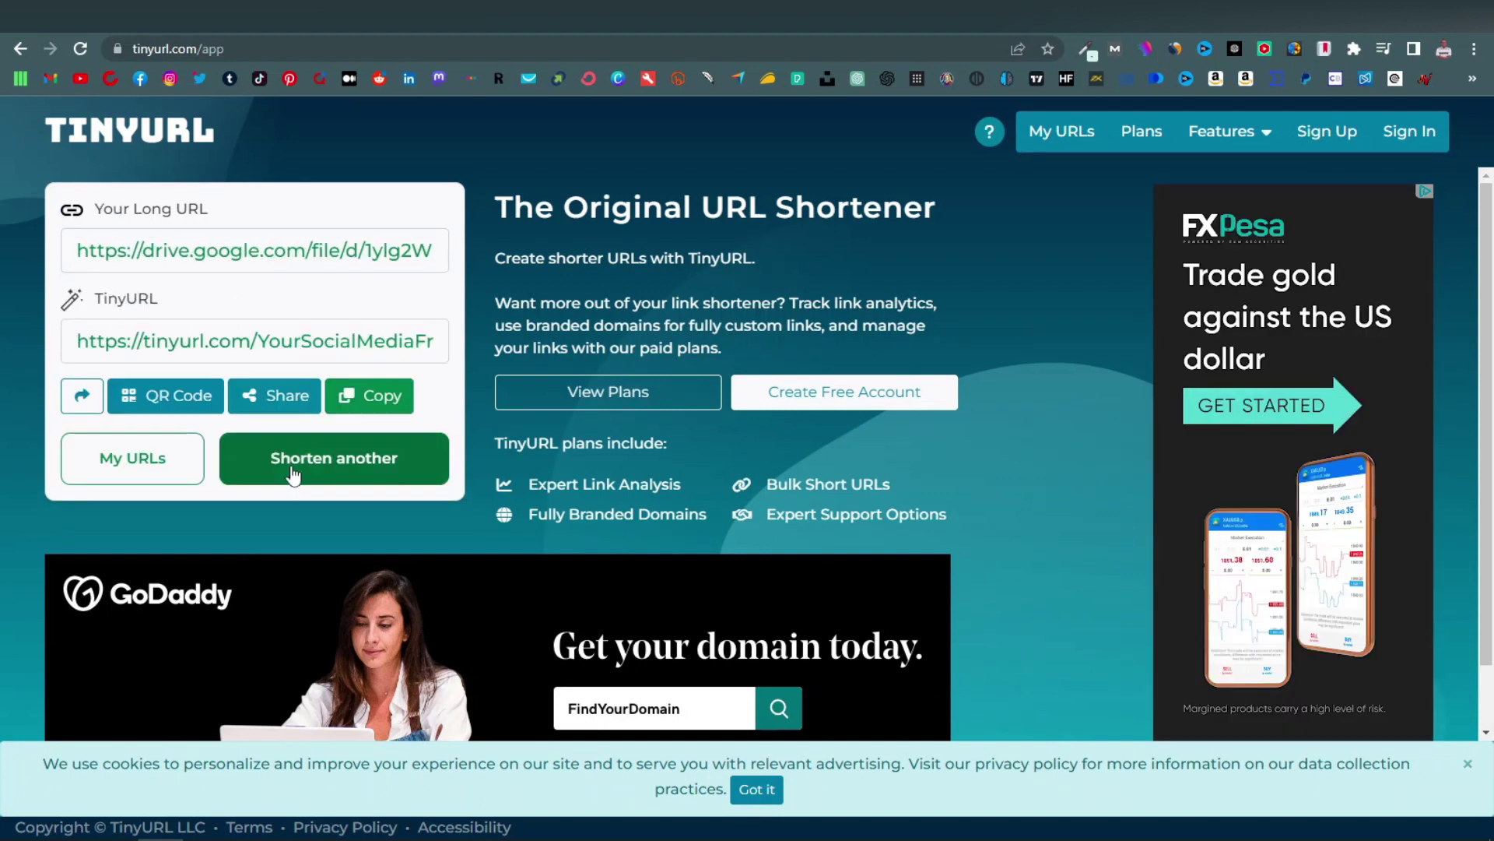
{"action": "left_click", "coordinate": [377, 398]}
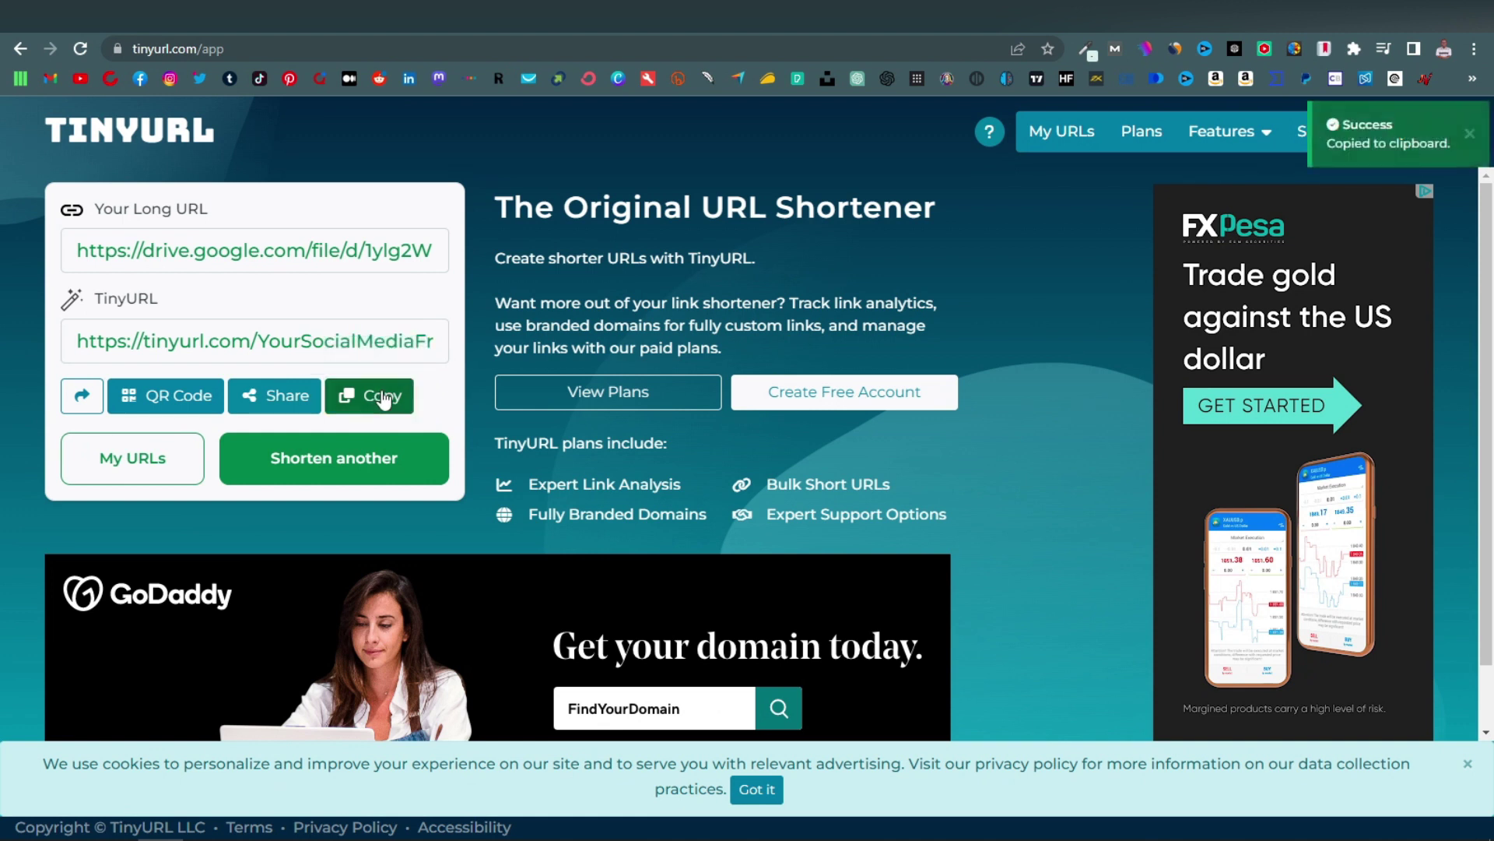
Replace the Drive link in the last tweet with the tinyurl short link
{"action": "key", "text": "ctrl+Tab"}
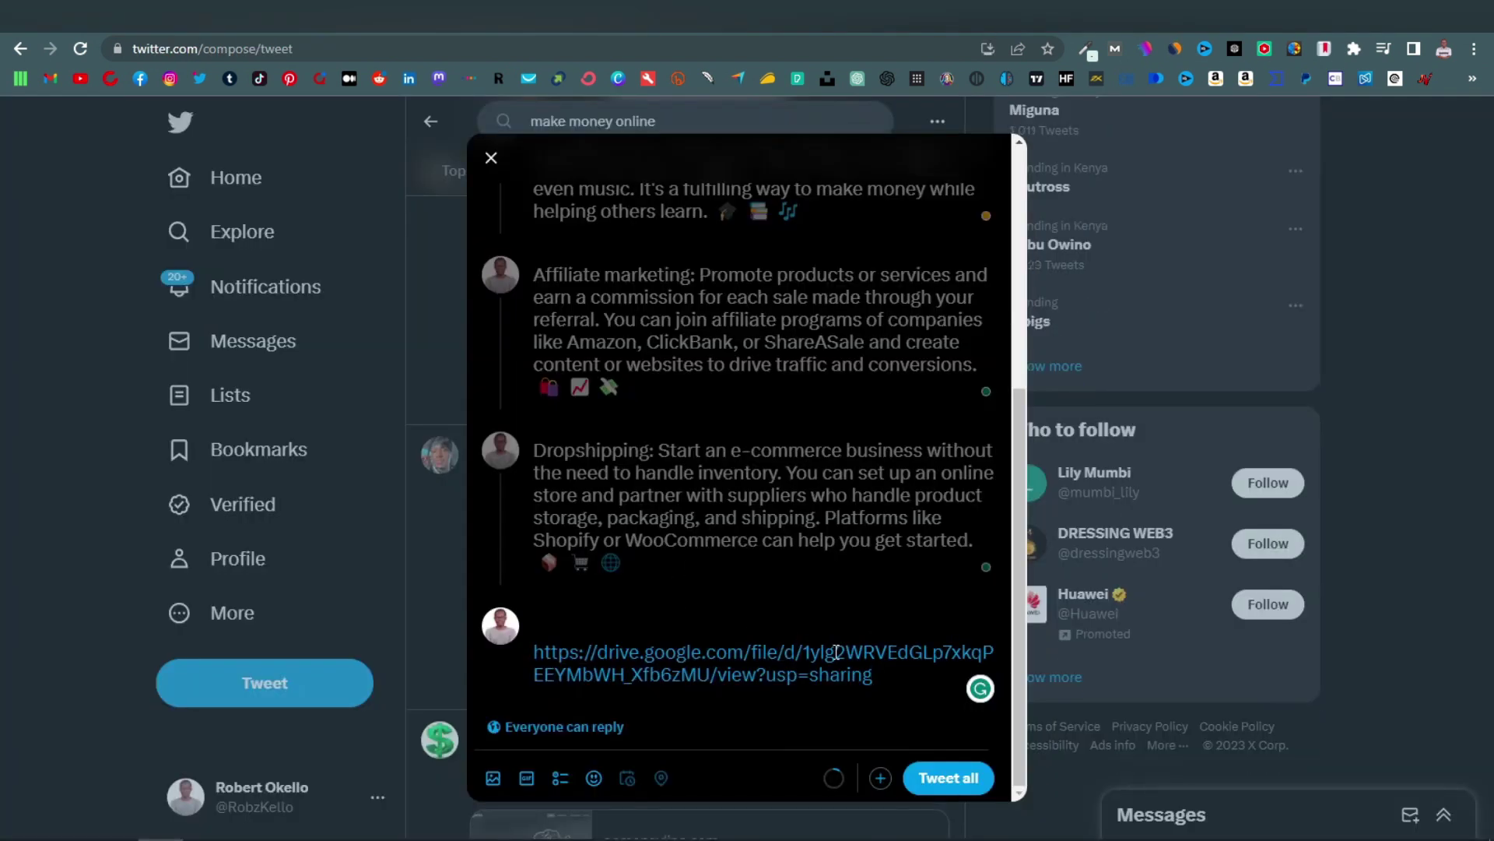
{"action": "left_click_drag", "start_coordinate": [871, 676], "coordinate": [534, 652]}
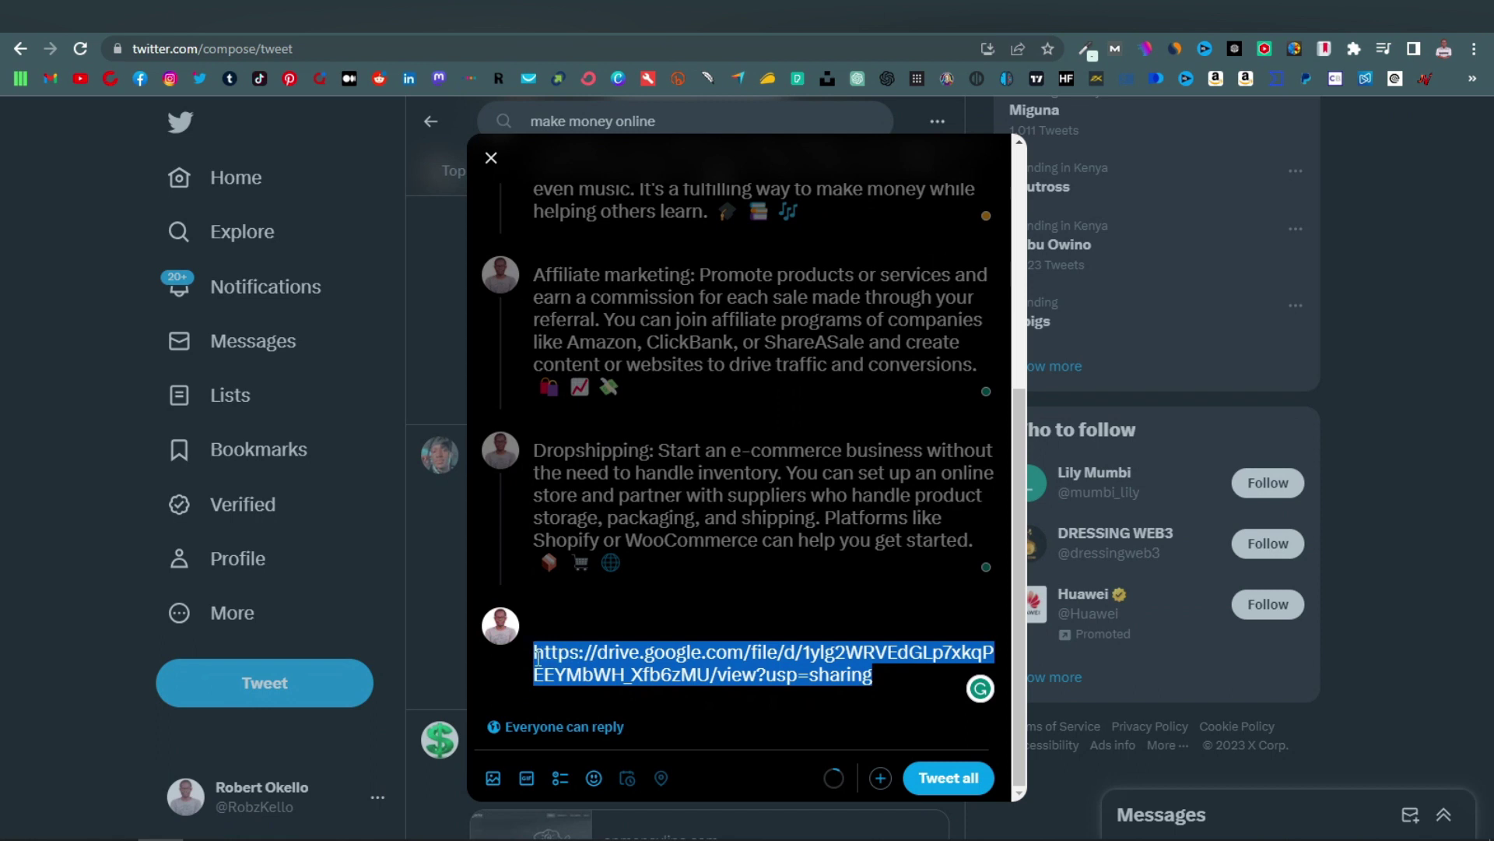
{"action": "right_click", "coordinate": [565, 671]}
{"action": "left_click", "coordinate": [627, 416]}
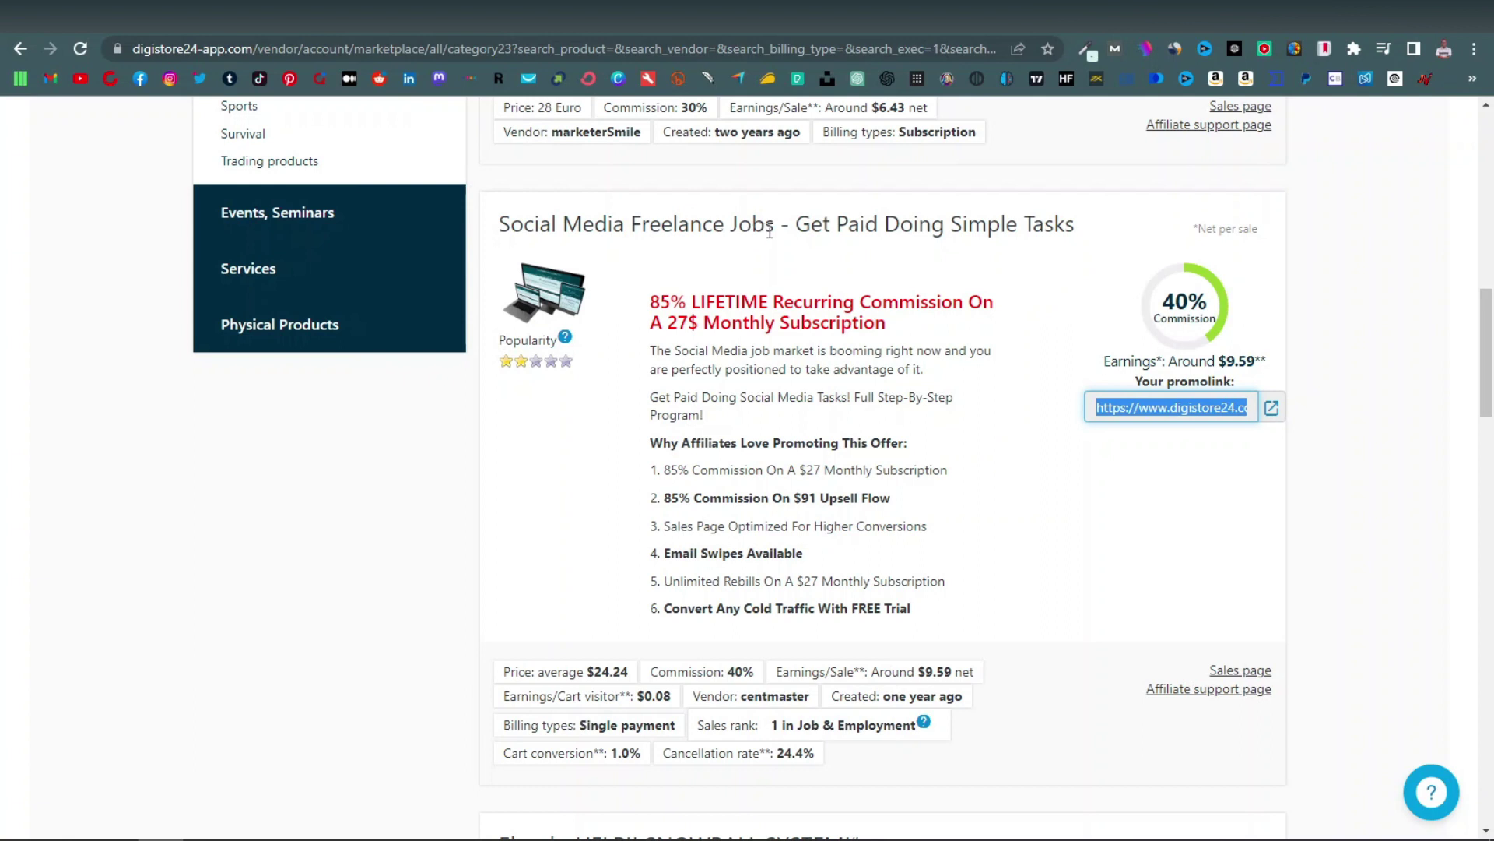
Copy the 'Social Media Freelance Jobs' product title and paste it above the short link
{"action": "left_click_drag", "start_coordinate": [500, 222], "coordinate": [1084, 233]}
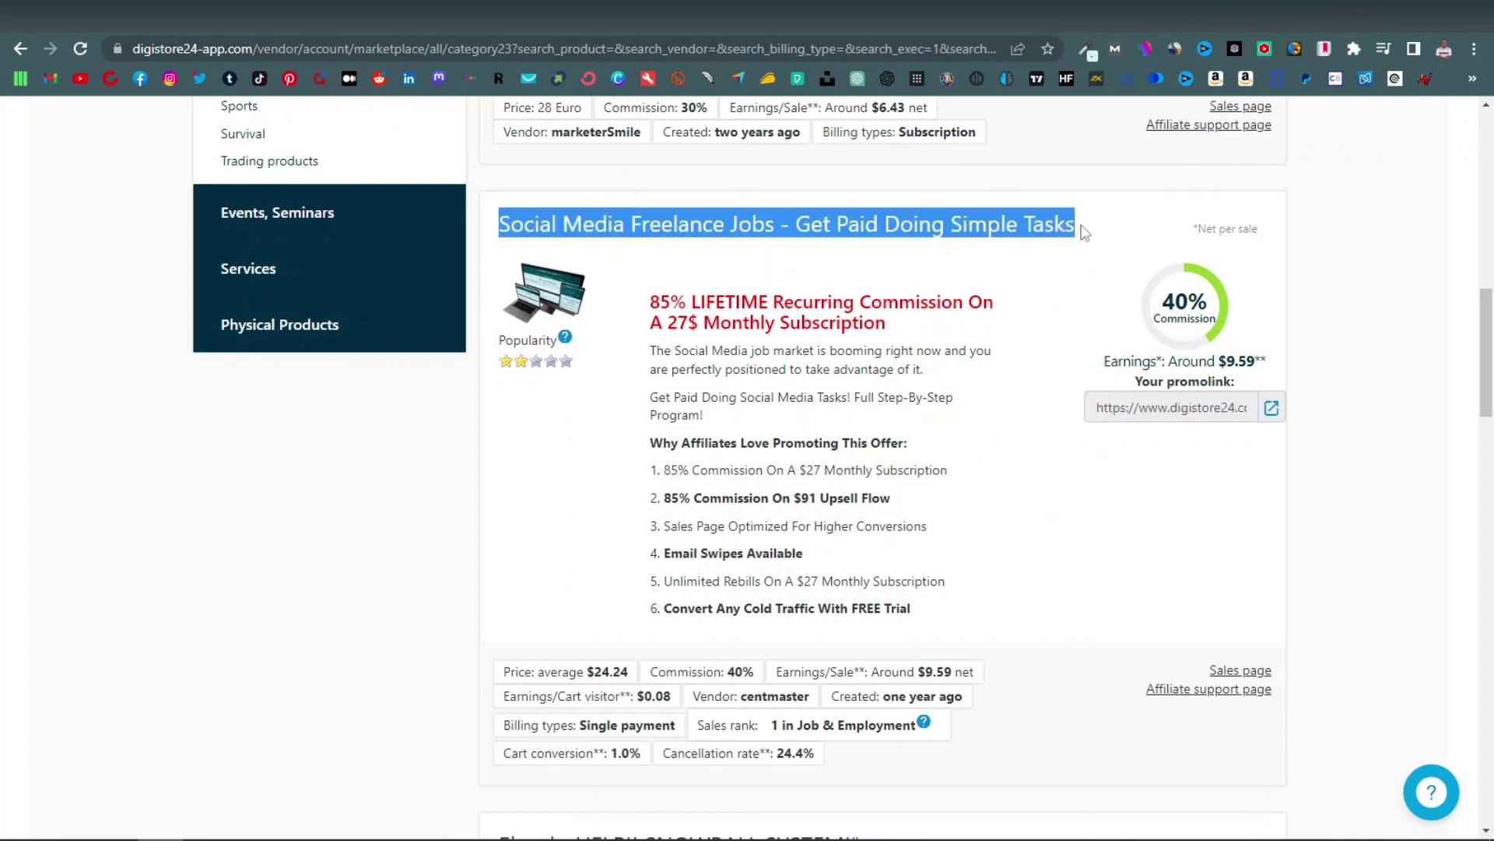
{"action": "right_click", "coordinate": [863, 228]}
{"action": "left_click", "coordinate": [932, 246]}
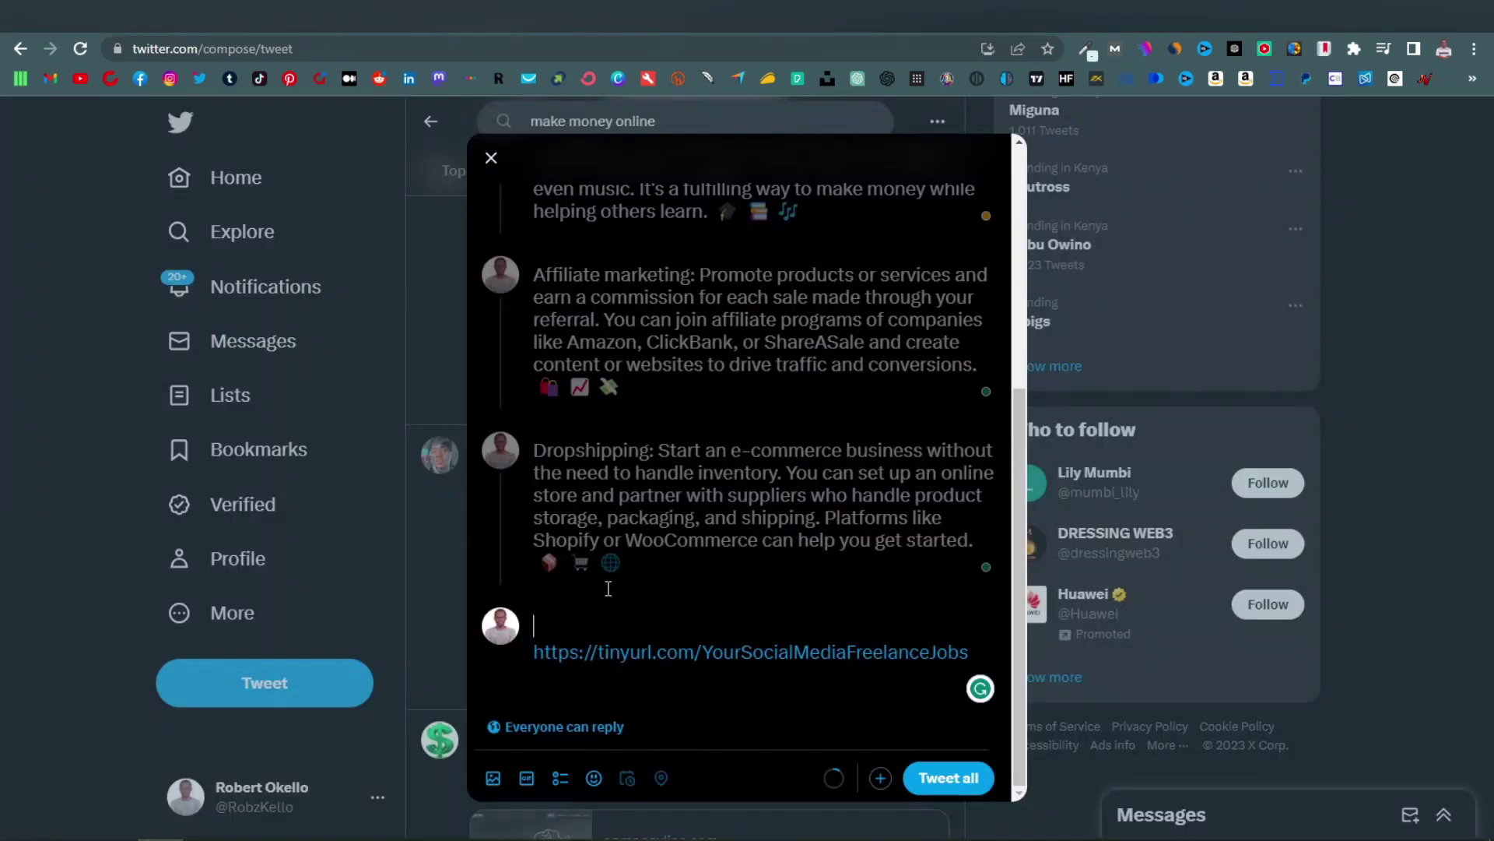
{"action": "right_click", "coordinate": [546, 626]}
{"action": "left_click", "coordinate": [623, 500]}
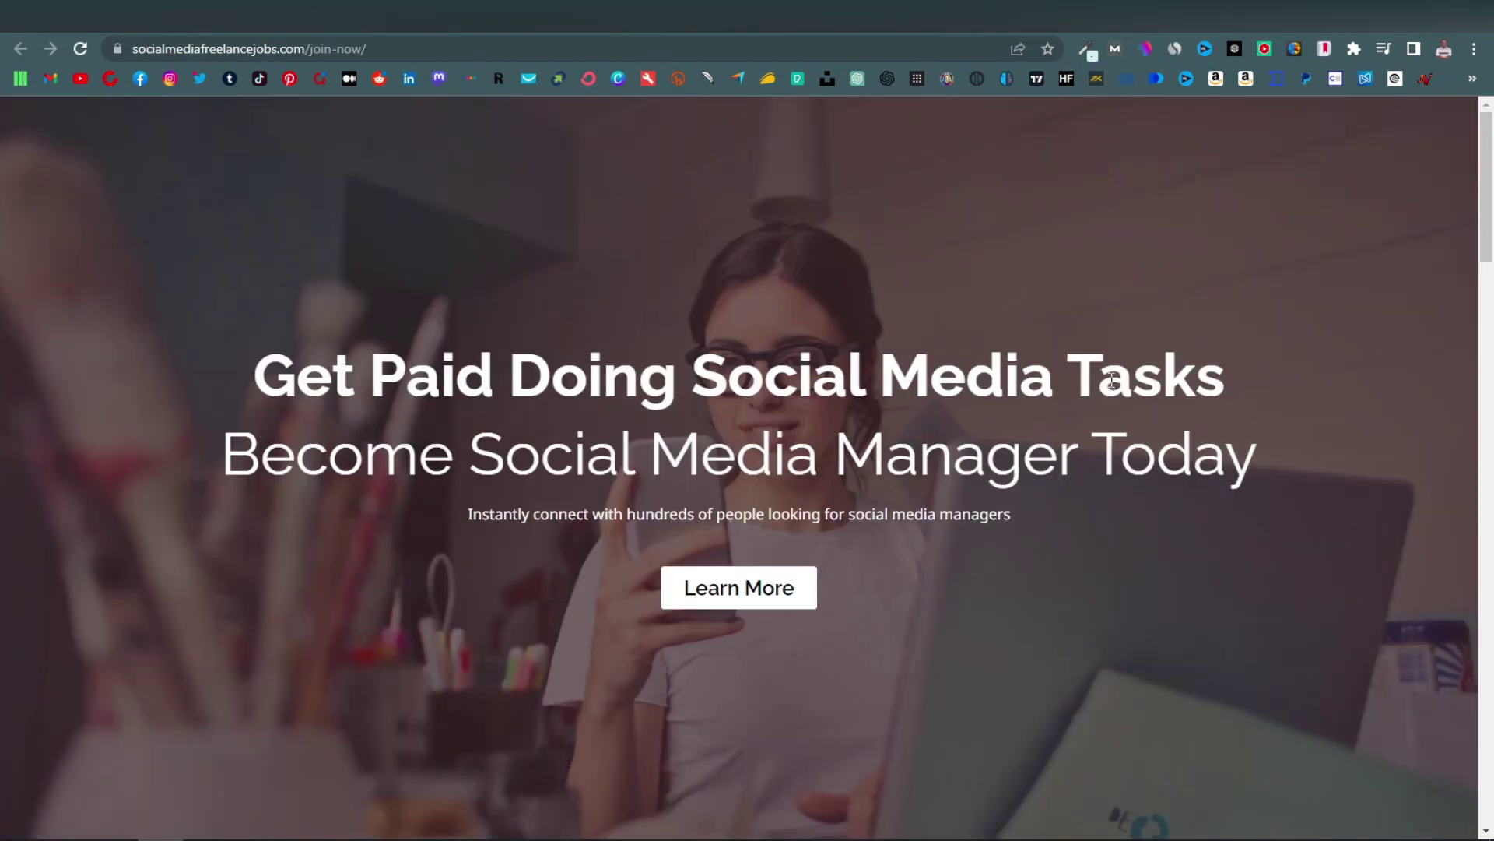
Copy the 'Become Social Media Manager Today' headline and paste it after the title in the last tweet
{"action": "left_click_drag", "start_coordinate": [222, 456], "coordinate": [1087, 467]}
{"action": "left_click", "coordinate": [786, 498]}
{"action": "left_click_drag", "start_coordinate": [228, 455], "coordinate": [1248, 457]}
{"action": "right_click", "coordinate": [1079, 462]}
{"action": "left_click", "coordinate": [1124, 474]}
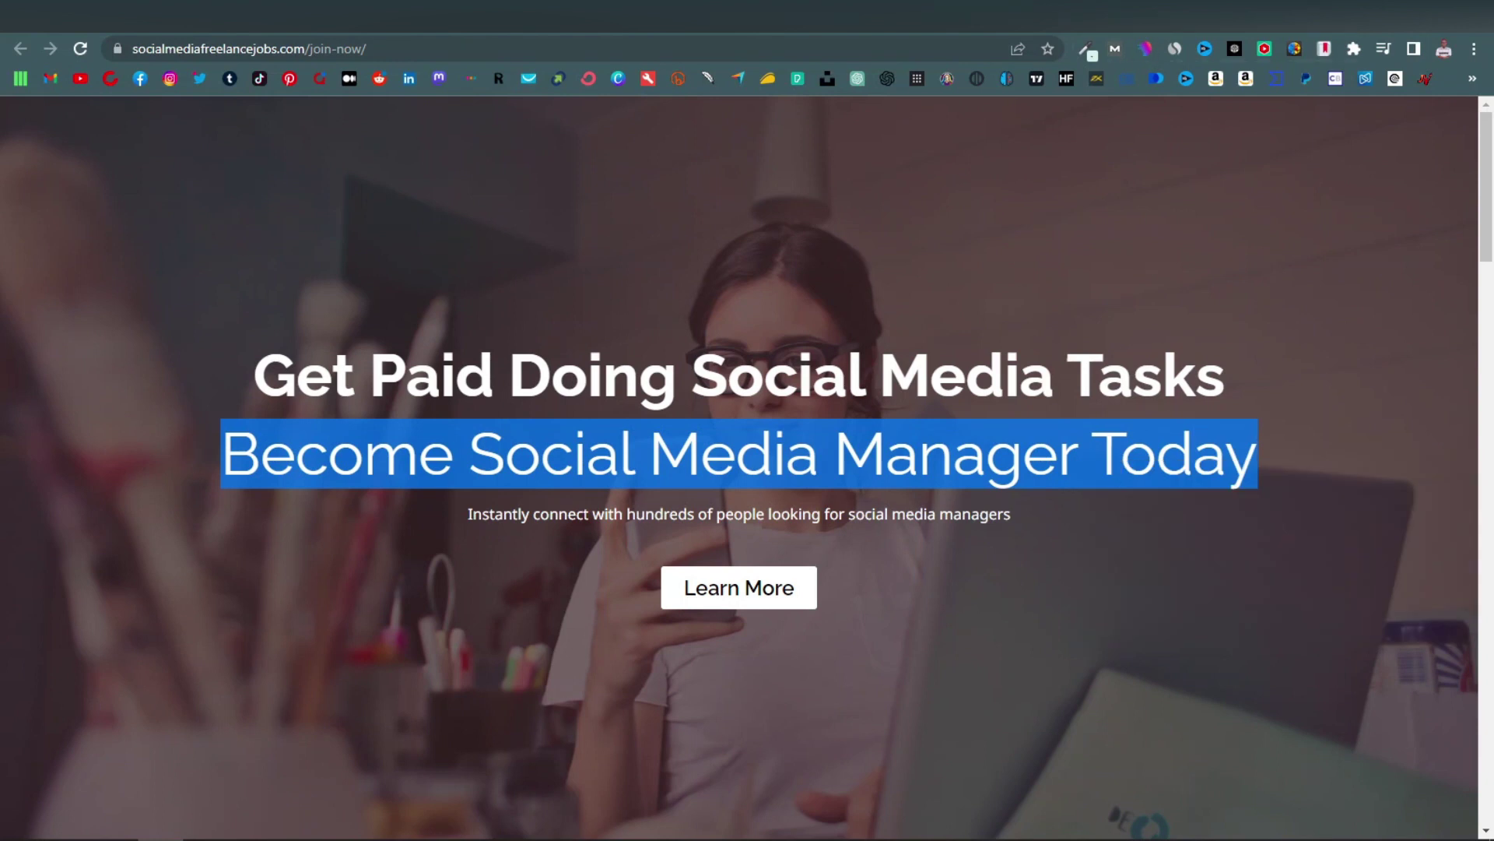
{"action": "key", "text": "ctrl+Tab"}
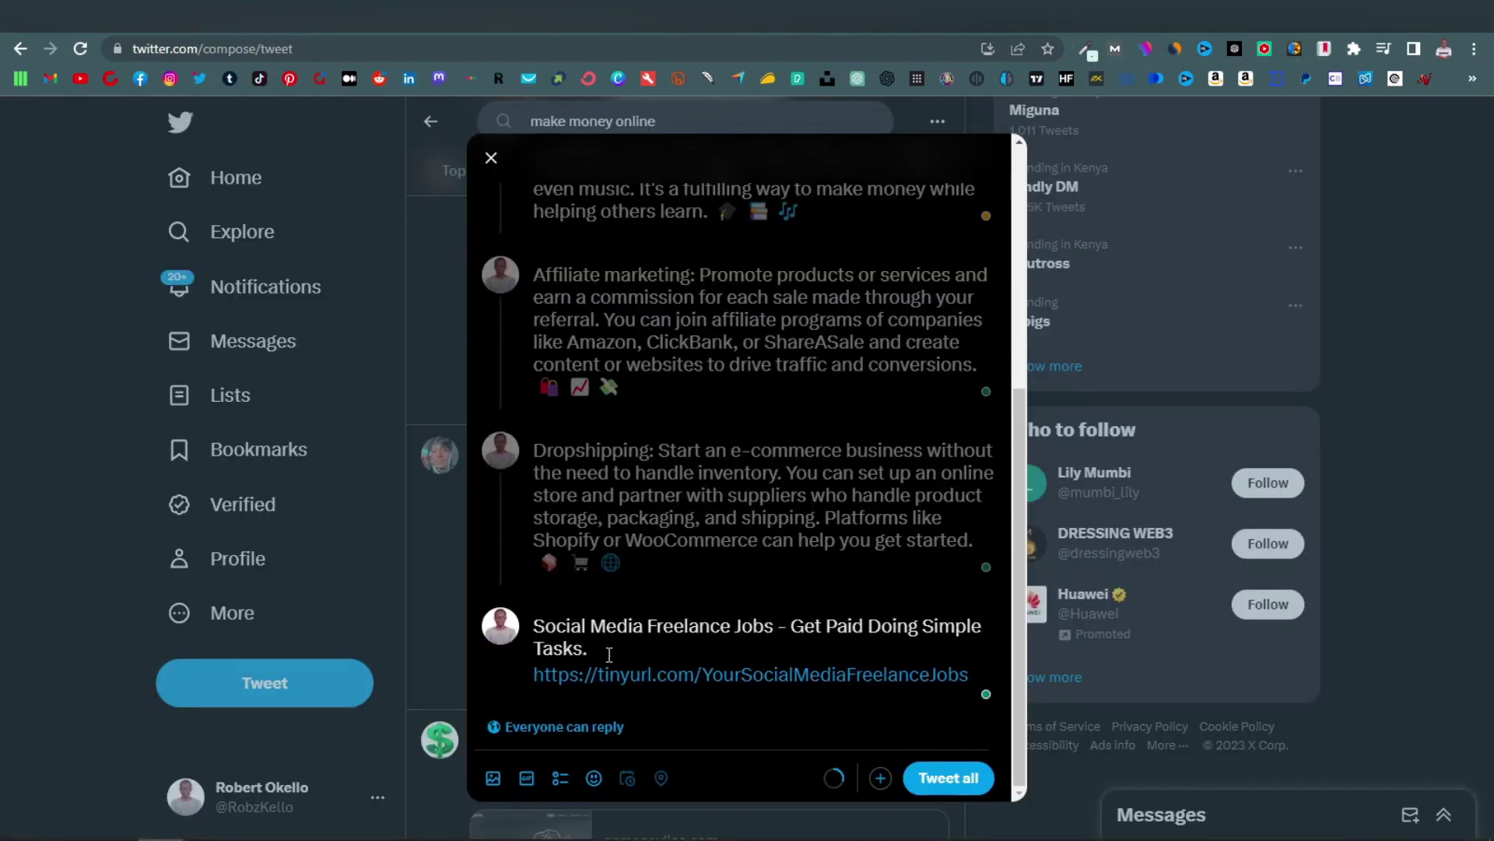
{"action": "left_click", "coordinate": [610, 654]}
{"action": "key", "text": "ctrl+v"}
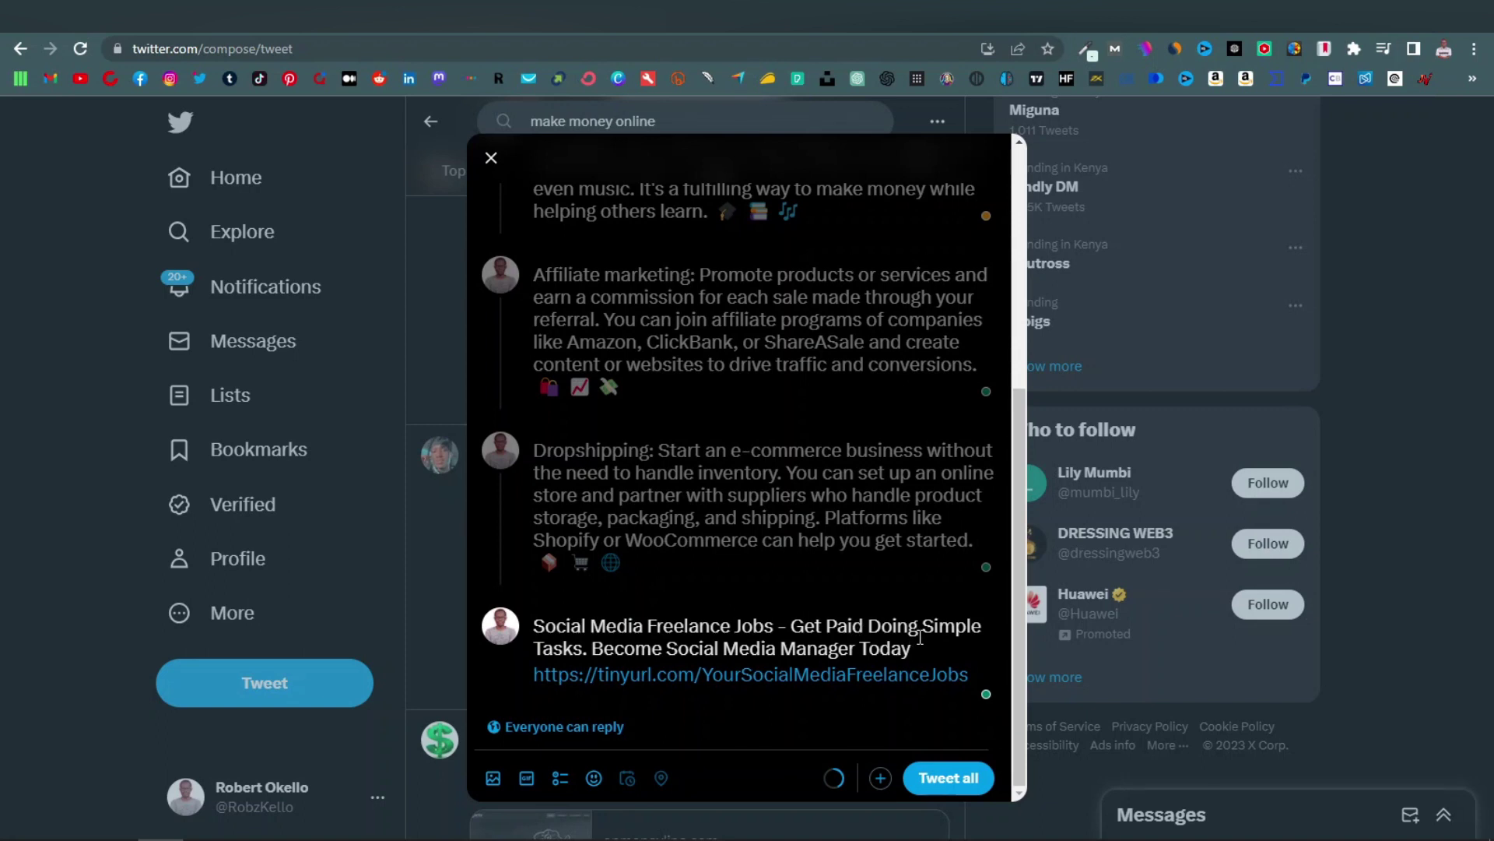
Look over the sales page once more, then post the whole thread
{"action": "key", "text": "ctrl+shift+Tab"}
{"action": "left_click", "coordinate": [973, 528]}
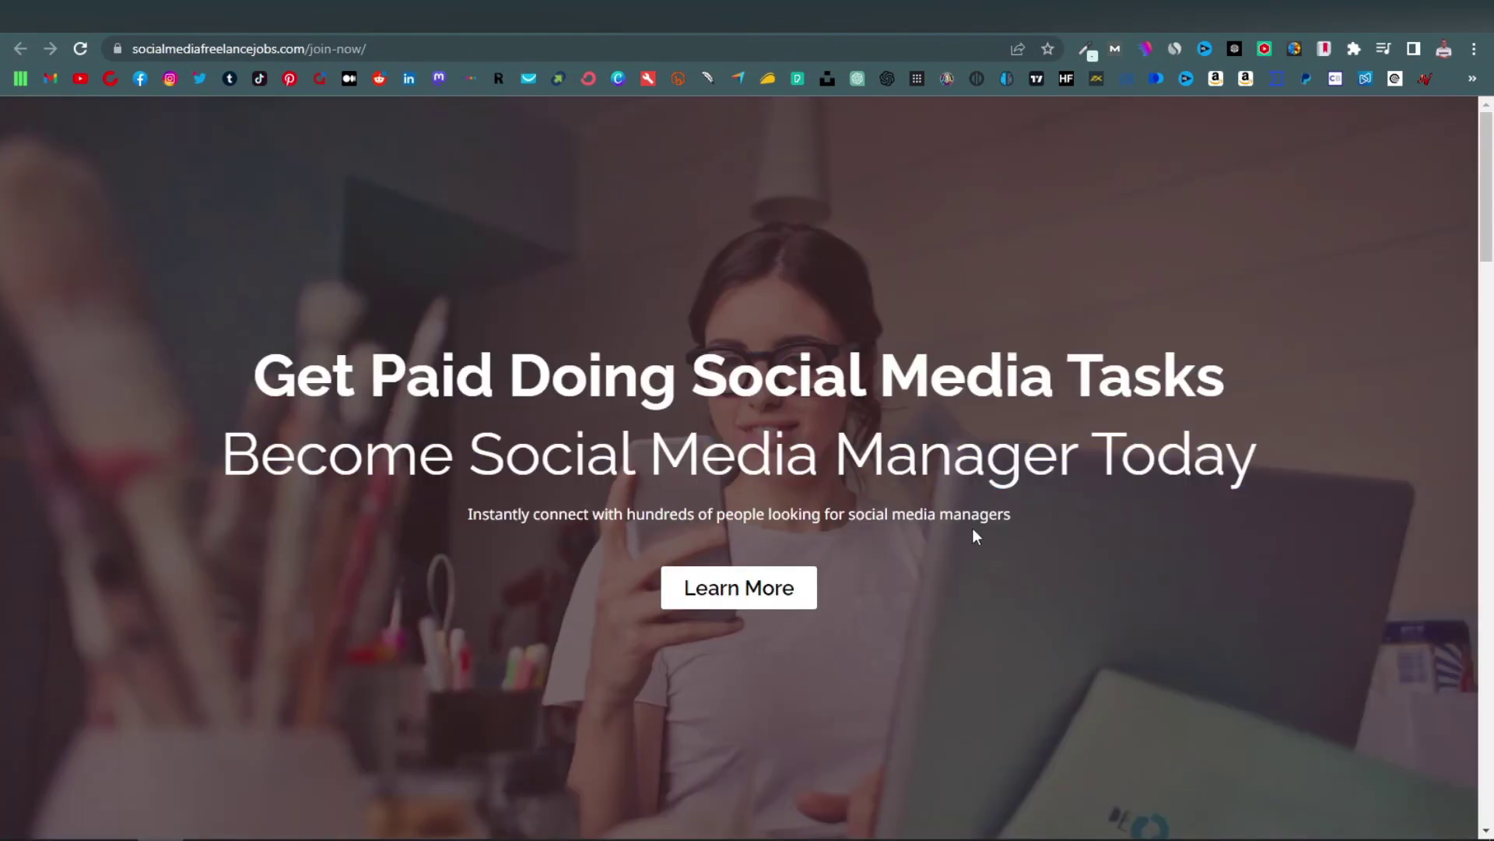
{"action": "scroll", "coordinate": [956, 530], "scroll_direction": "down", "scroll_amount": 8}
{"action": "scroll", "coordinate": [786, 493], "scroll_direction": "down", "scroll_amount": 15}
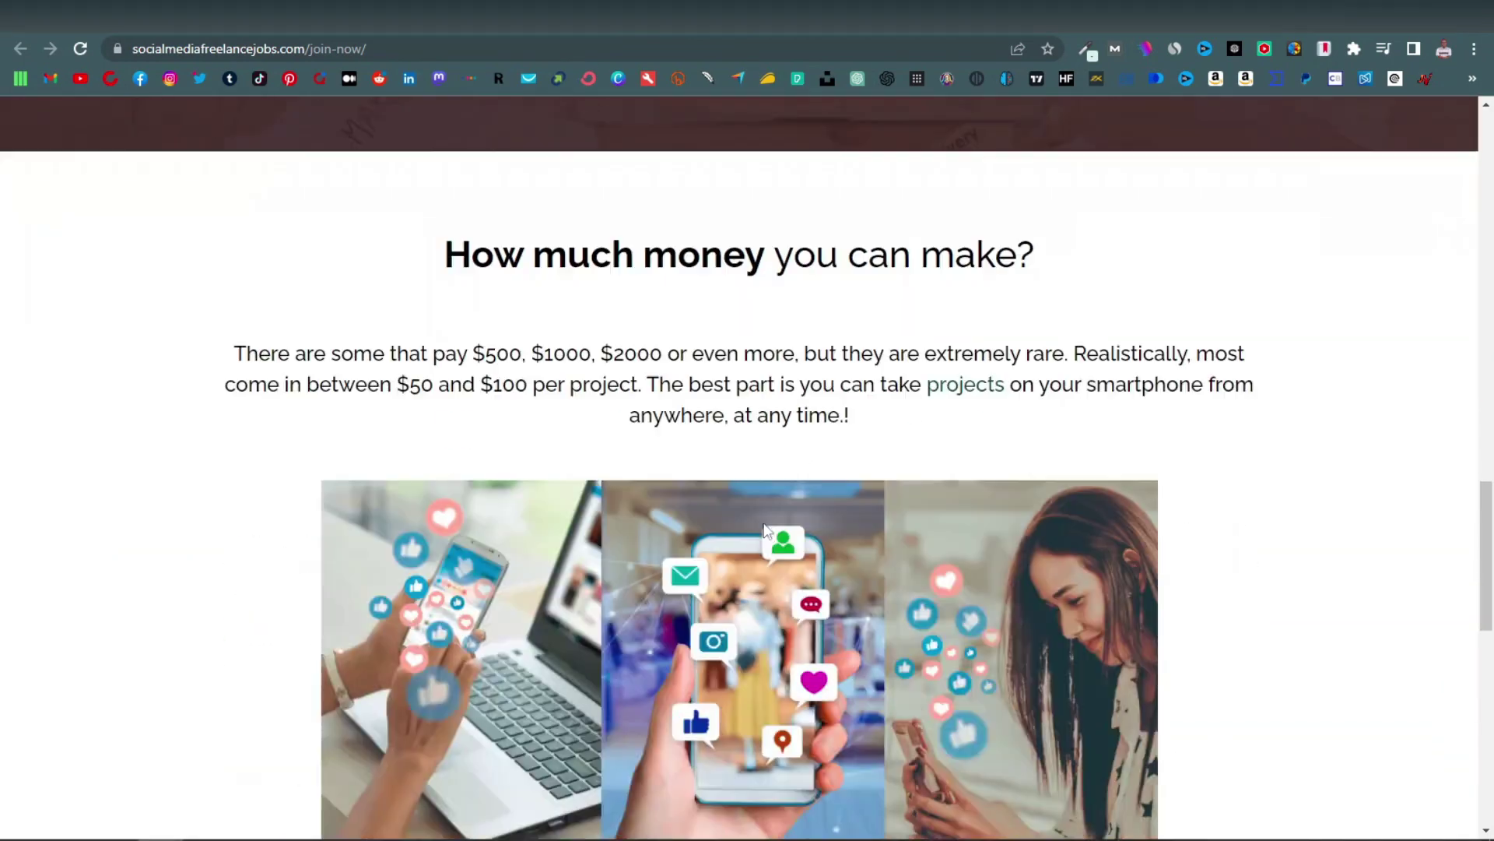
{"action": "scroll", "coordinate": [759, 535], "scroll_direction": "up", "scroll_amount": 5}
{"action": "scroll", "coordinate": [825, 475], "scroll_direction": "up", "scroll_amount": 10}
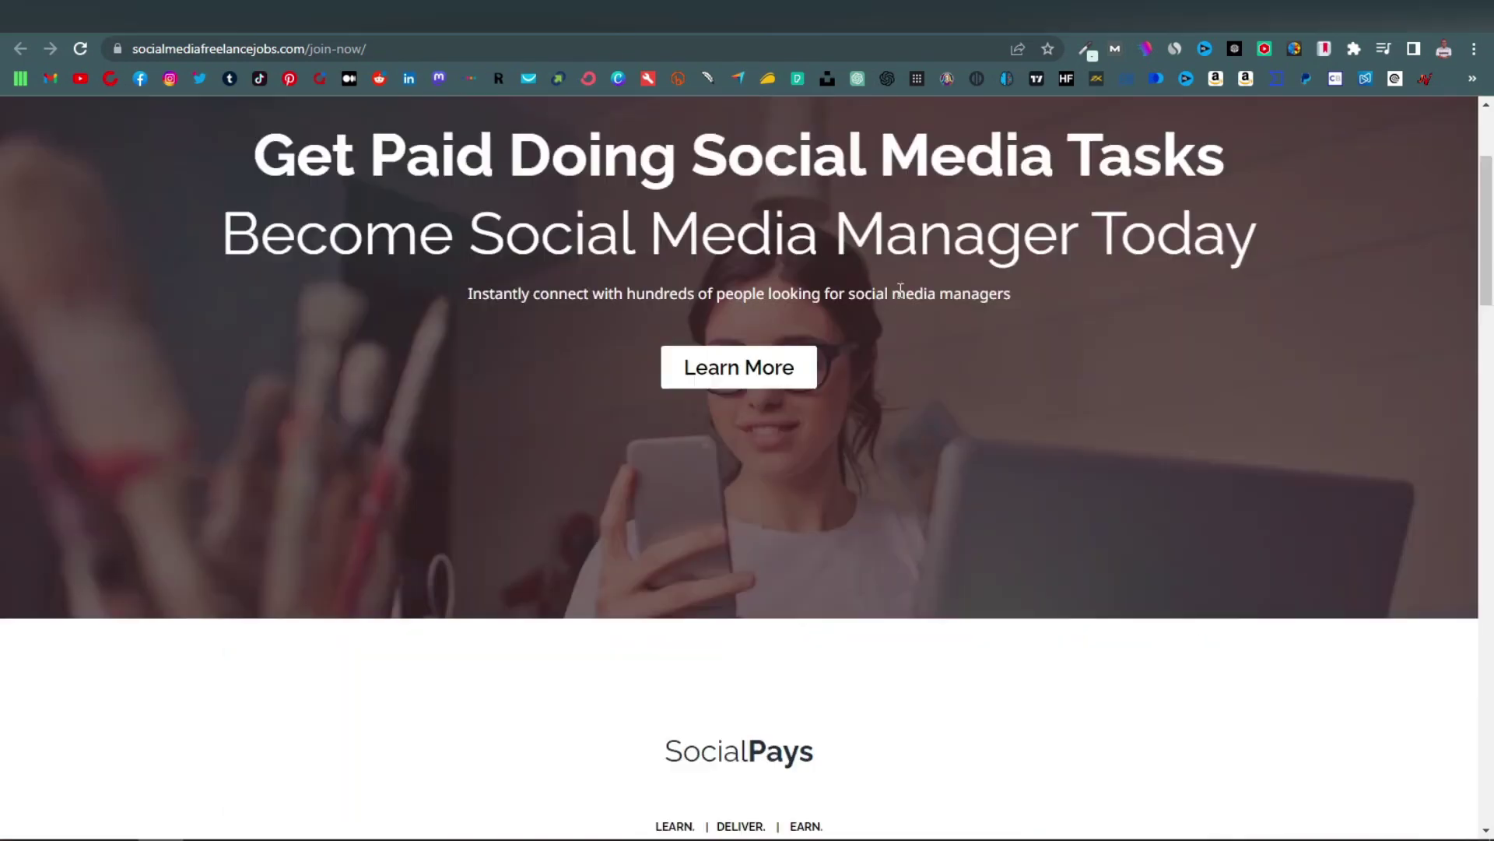
{"action": "key", "text": "ctrl+Tab"}
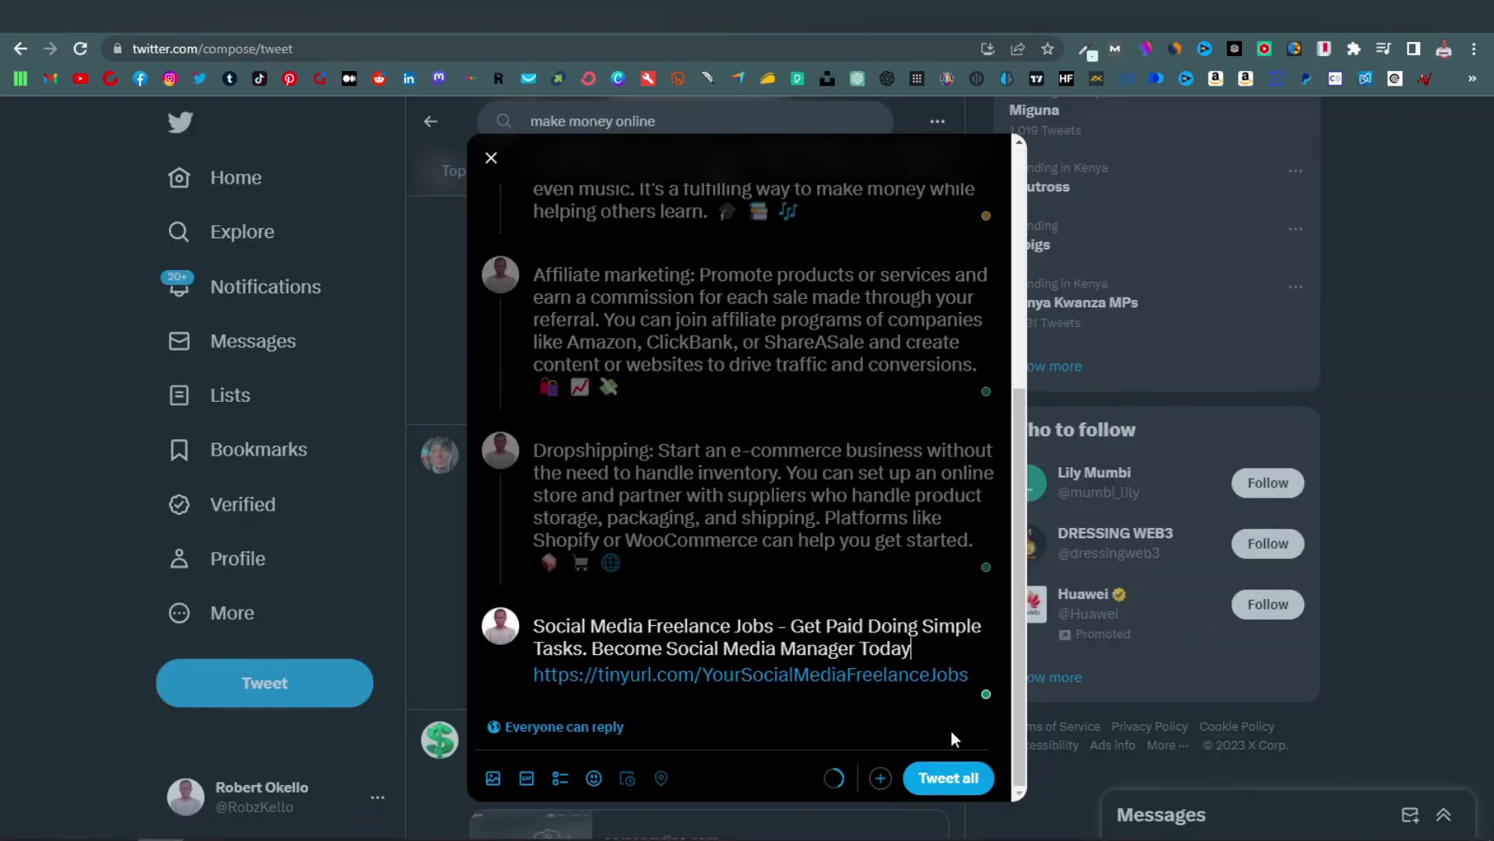
{"action": "left_click", "coordinate": [944, 779]}
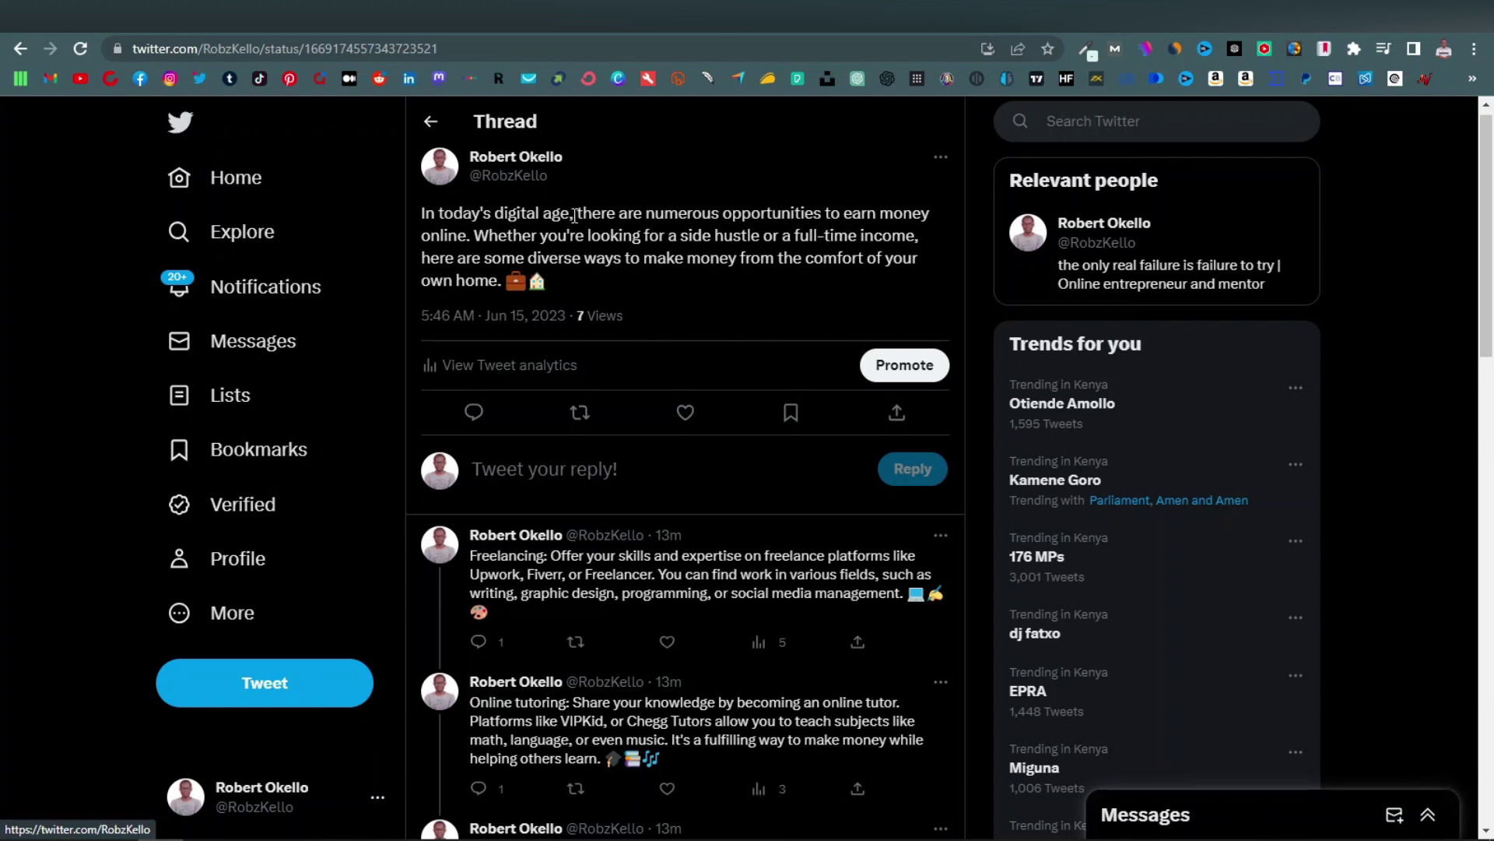
Scroll from the digital-age intro down to the closing Social Media Freelance Jobs tweet and back up
{"action": "scroll", "coordinate": [615, 210], "scroll_direction": "down", "scroll_amount": 1}
{"action": "scroll", "coordinate": [630, 209], "scroll_direction": "up", "scroll_amount": 1}
{"action": "scroll", "coordinate": [597, 414], "scroll_direction": "down", "scroll_amount": 3}
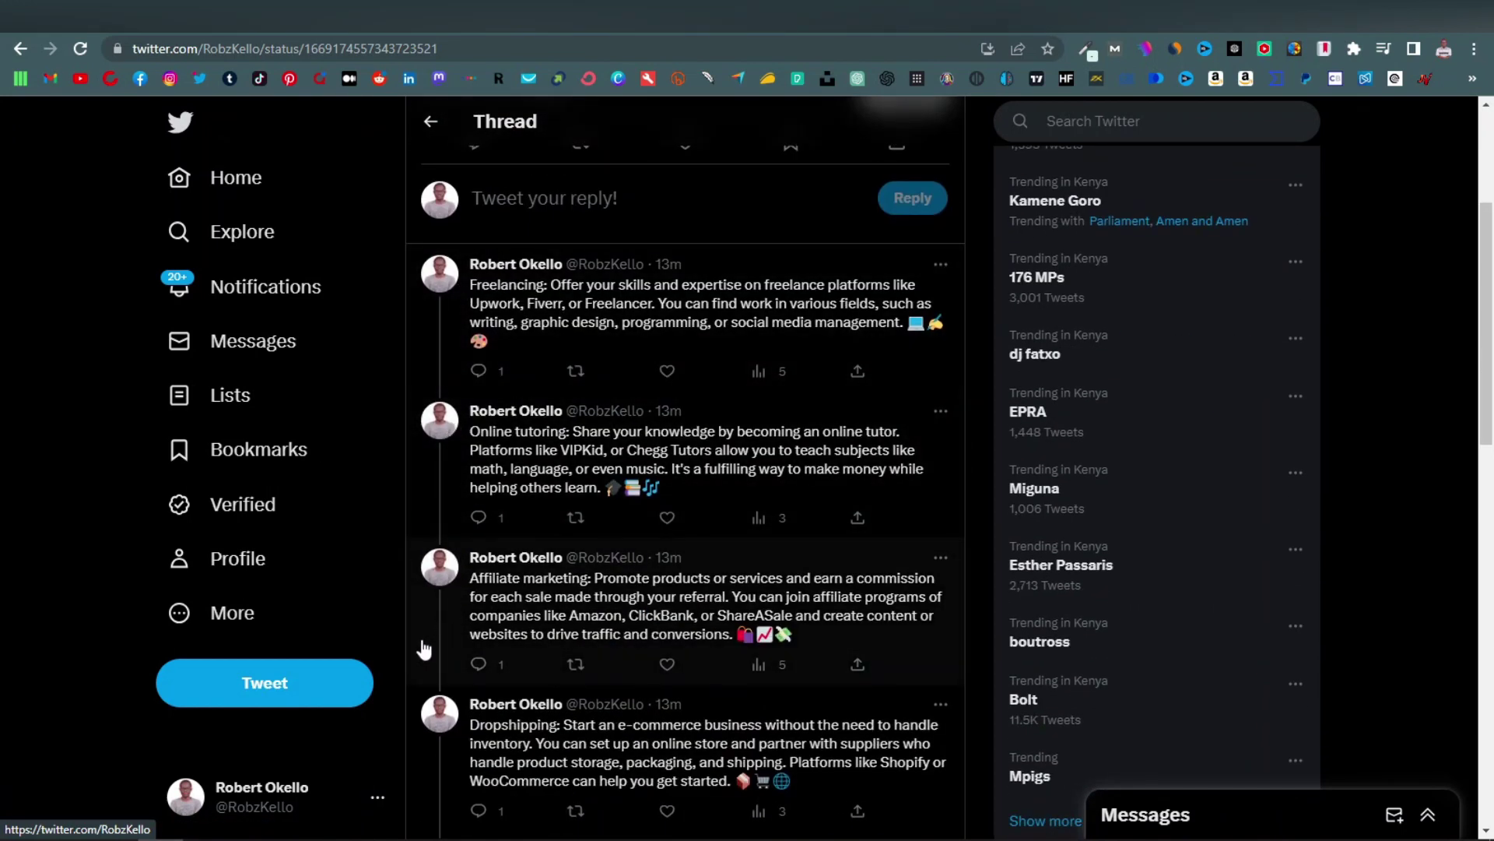
{"action": "scroll", "coordinate": [562, 585], "scroll_direction": "down", "scroll_amount": 1}
{"action": "scroll", "coordinate": [562, 585], "scroll_direction": "down", "scroll_amount": 4}
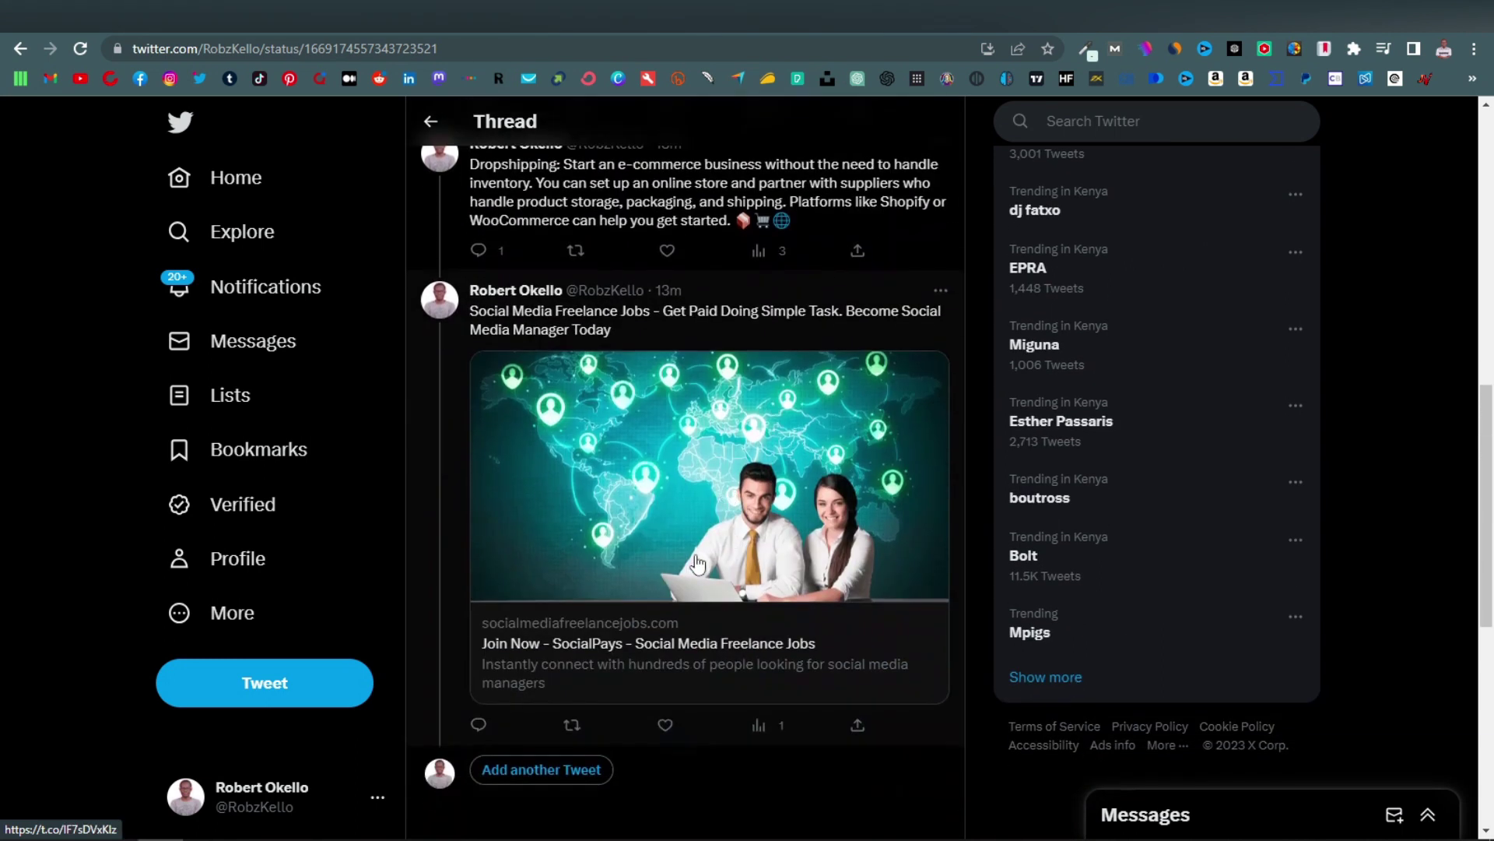
{"action": "scroll", "coordinate": [721, 597], "scroll_direction": "up", "scroll_amount": 3}
{"action": "scroll", "coordinate": [800, 671], "scroll_direction": "up", "scroll_amount": 5}
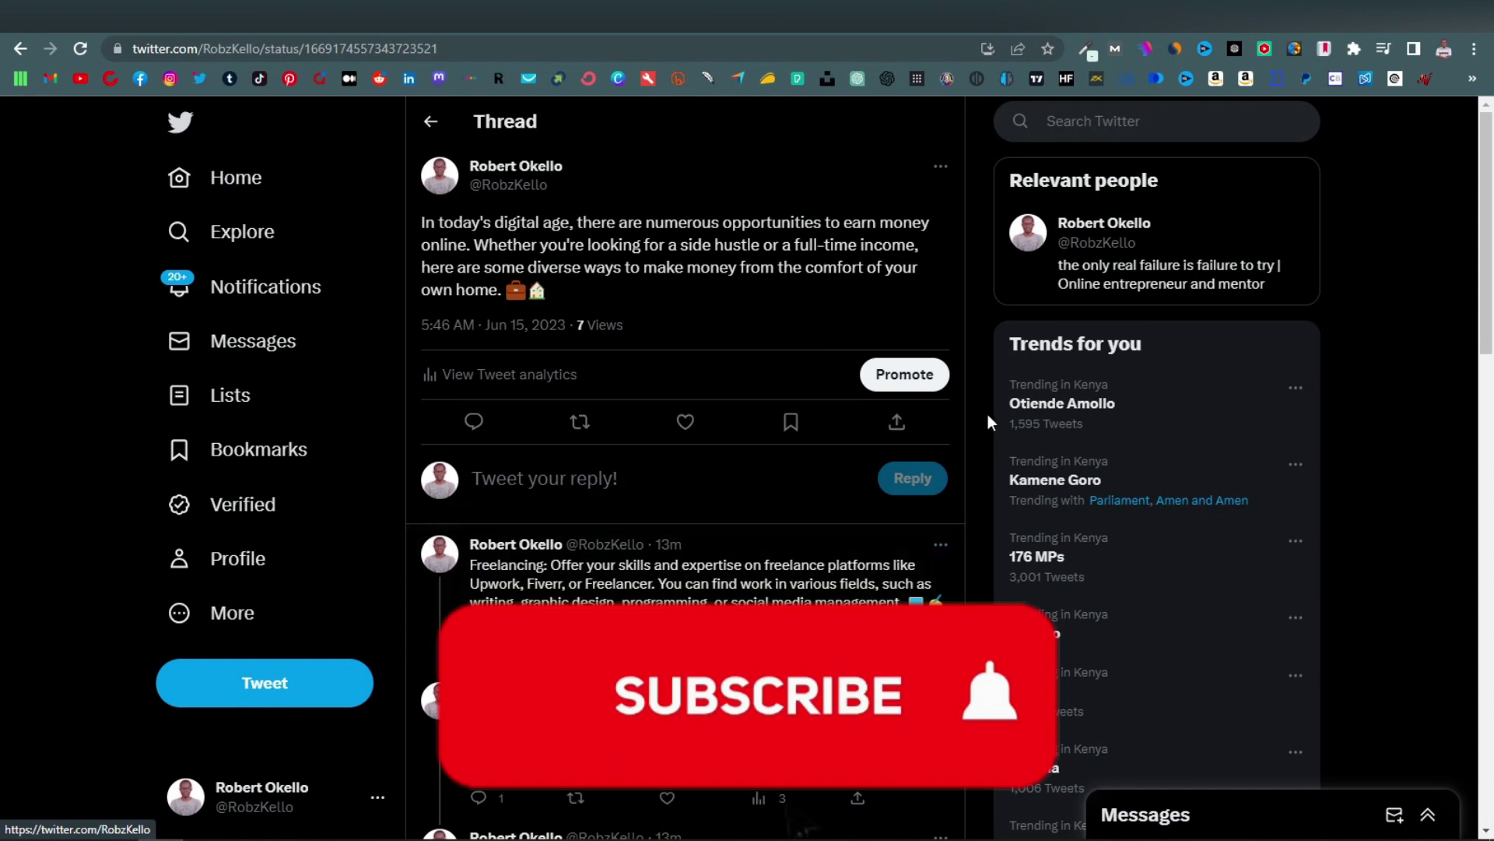